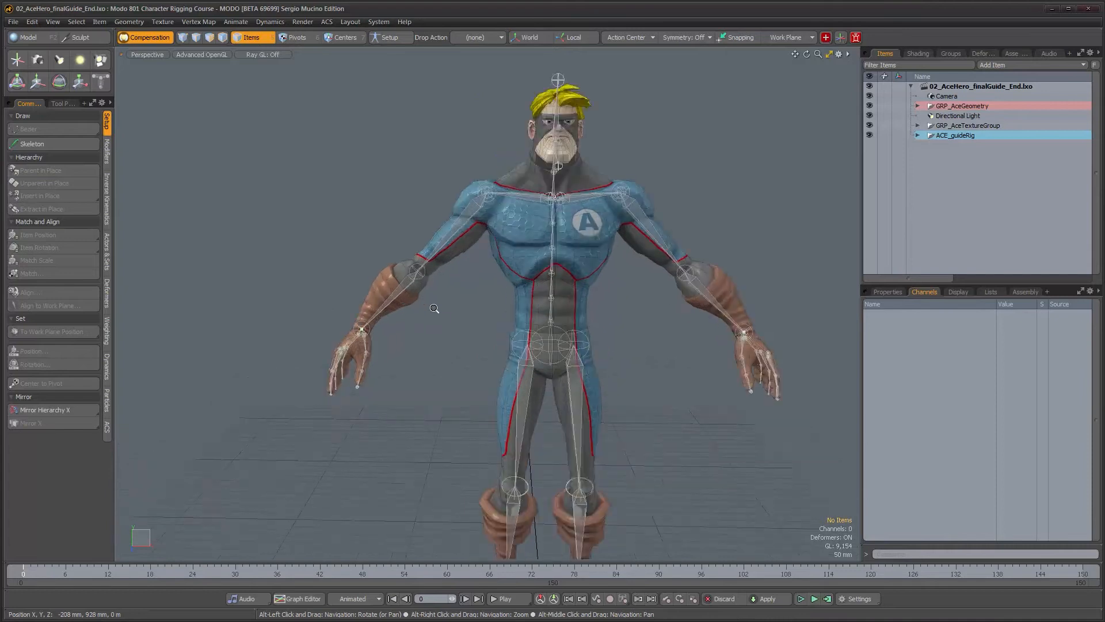
{"action": "left_click_drag", "start_coordinate": [471, 333], "coordinate": [503, 358], "text": "alt"}
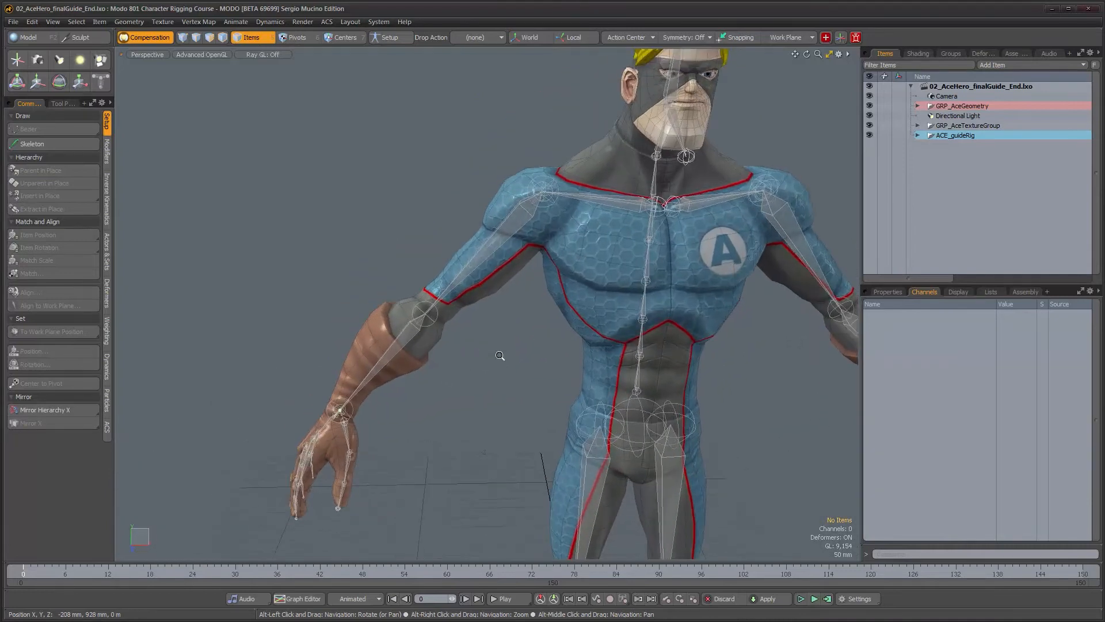
{"action": "right_click_drag", "start_coordinate": [503, 358], "coordinate": [525, 356], "text": "alt"}
{"action": "left_click_drag", "start_coordinate": [436, 427], "coordinate": [476, 422], "text": "alt"}
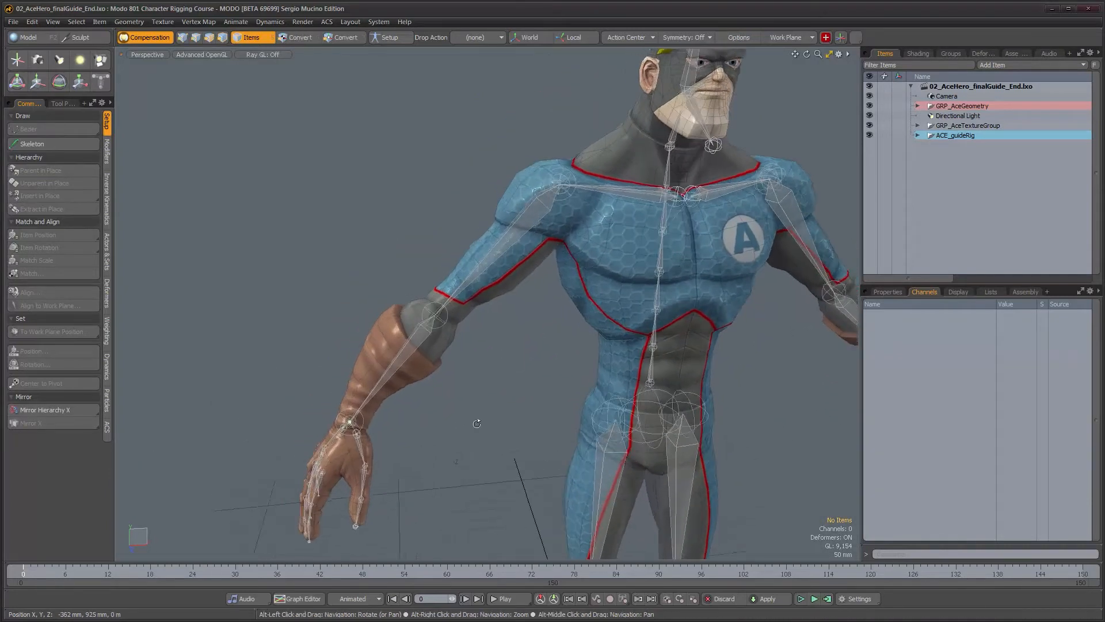
{"action": "right_click_drag", "start_coordinate": [476, 422], "coordinate": [470, 425], "text": "alt"}
{"action": "middle_click_drag", "start_coordinate": [468, 424], "coordinate": [456, 415], "text": "alt"}
{"action": "right_click_drag", "start_coordinate": [459, 416], "coordinate": [458, 410], "text": "alt"}
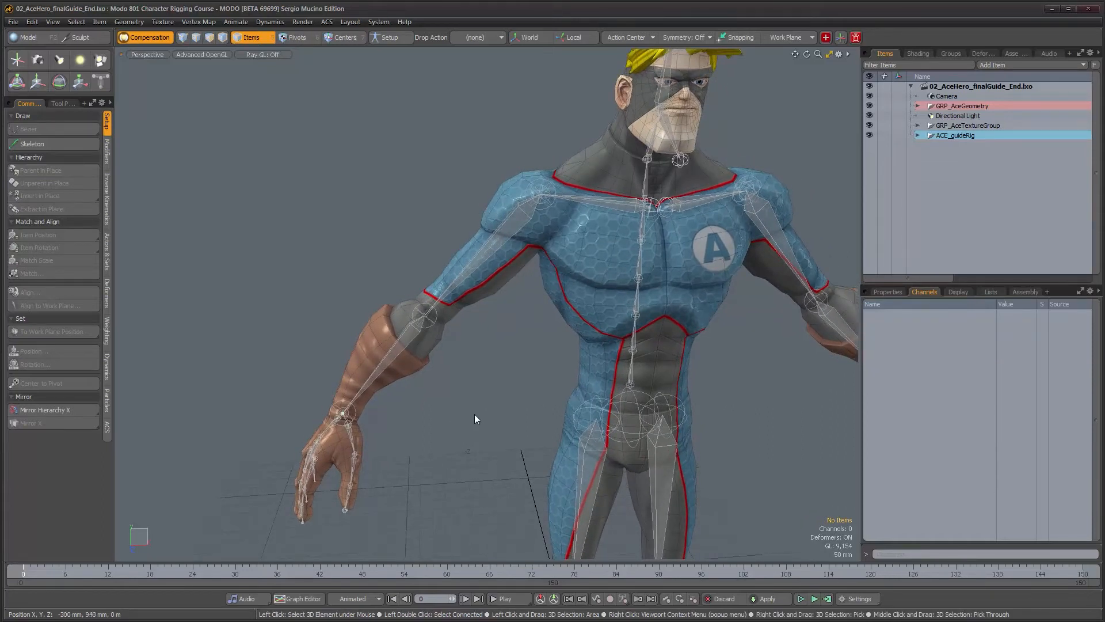
{"action": "left_click_drag", "start_coordinate": [474, 413], "coordinate": [494, 420], "text": "alt"}
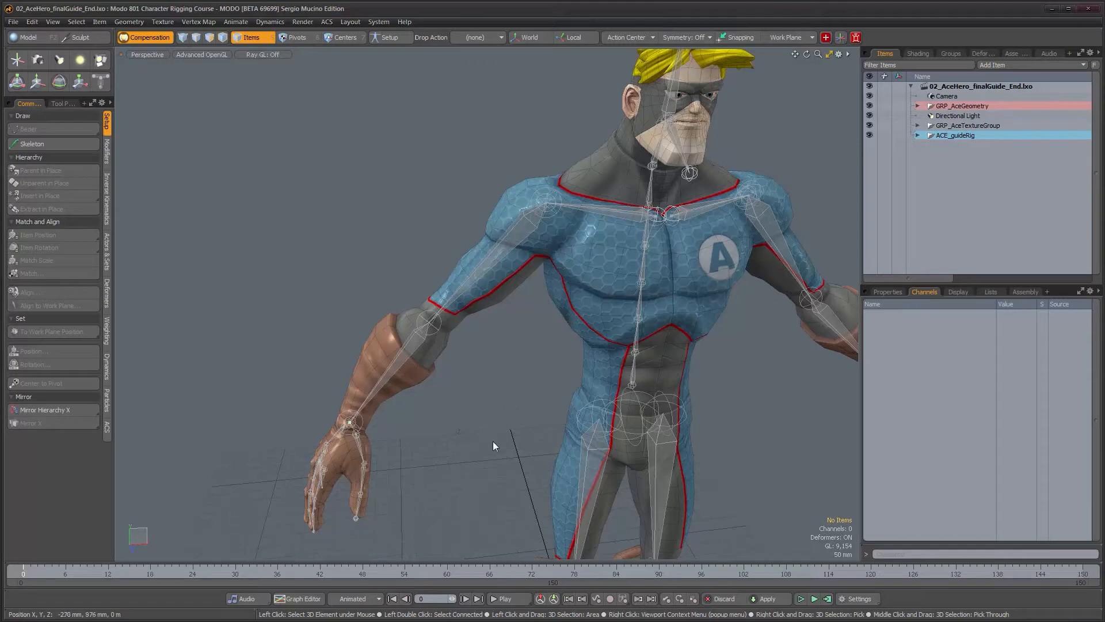
{"action": "left_click_drag", "start_coordinate": [502, 375], "coordinate": [500, 373], "text": "alt"}
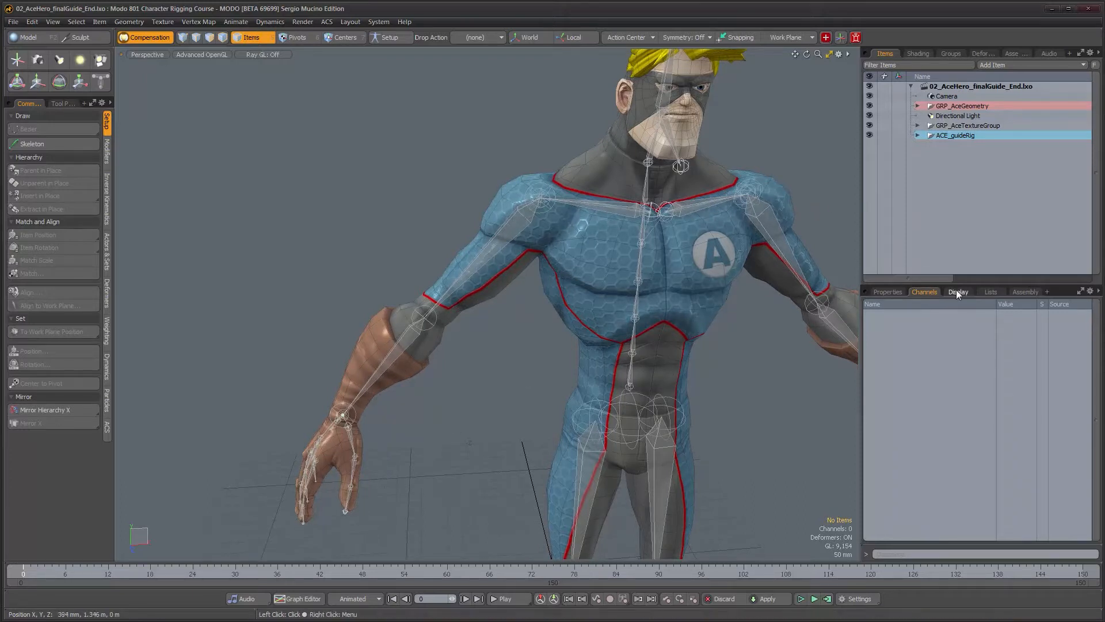
{"action": "left_click_drag", "start_coordinate": [955, 285], "coordinate": [956, 290]}
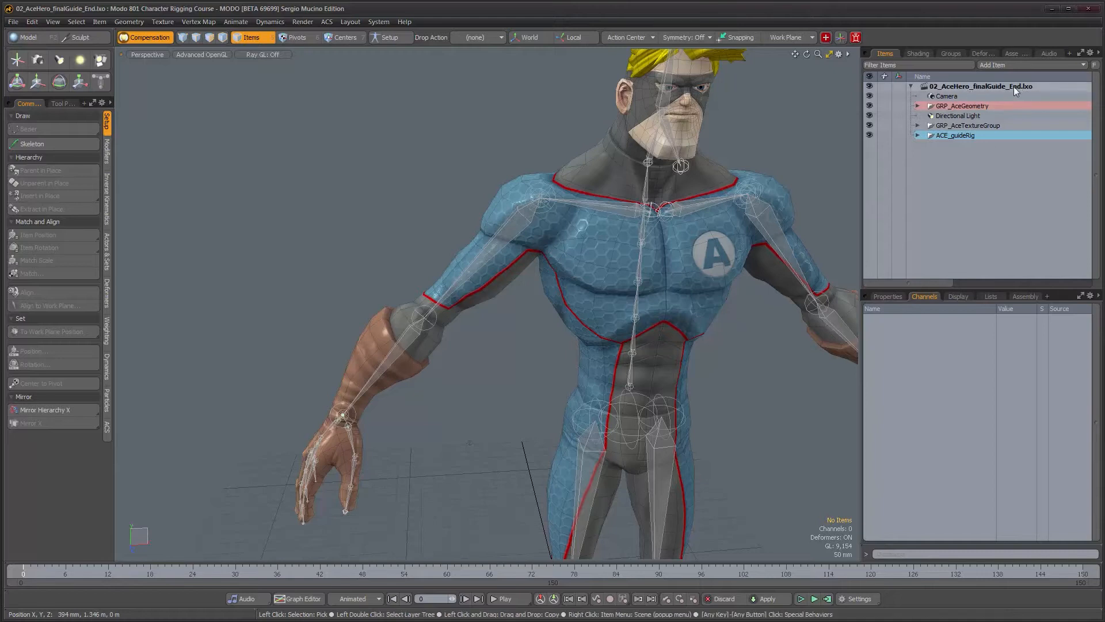
Expand ACE_guideRig, review its joint hierarchy from the hip to the right-hand fingers, and collapse it again.
{"action": "left_click", "coordinate": [917, 136]}
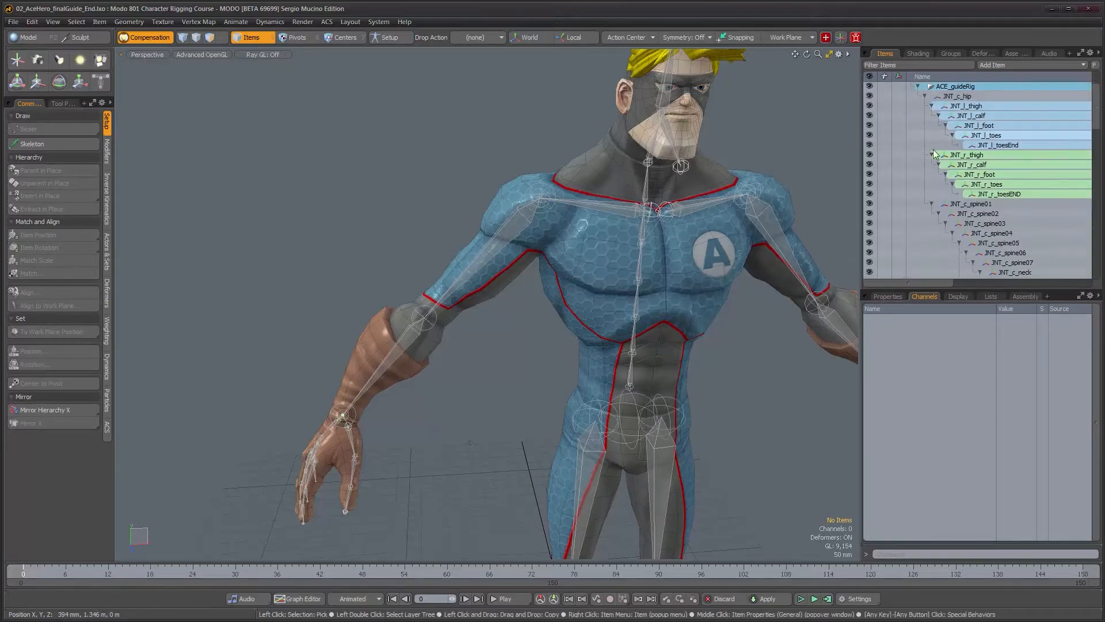
{"action": "left_click_drag", "start_coordinate": [1096, 127], "coordinate": [1099, 231]}
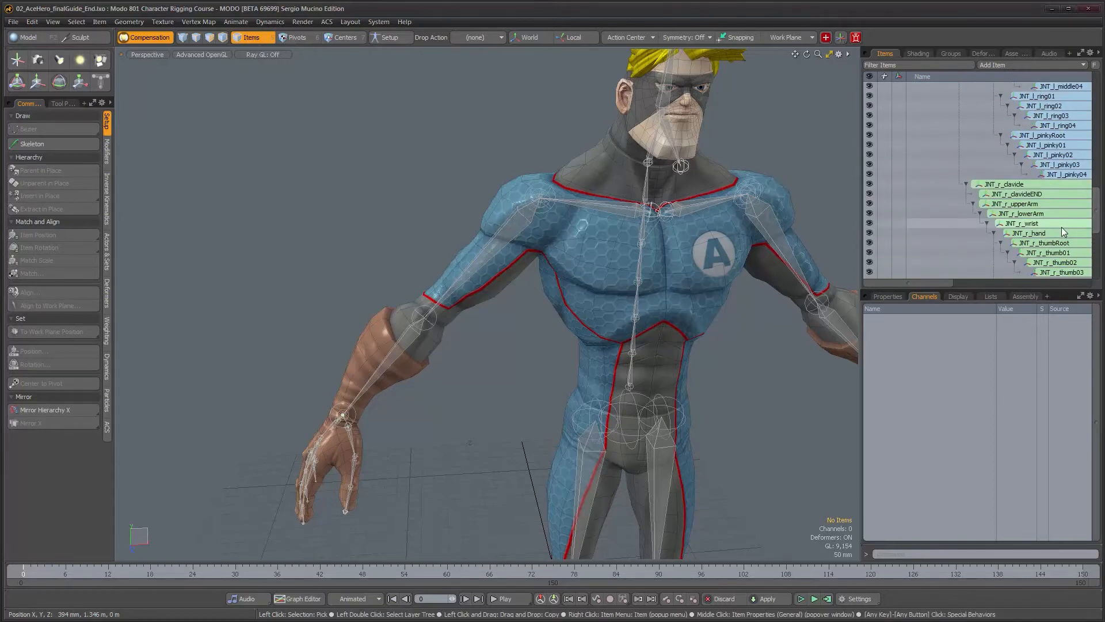
{"action": "key", "text": "KP_0"}
{"action": "mouse_move", "coordinate": [932, 556]}
{"action": "left_mouse_down"}
{"action": "mouse_move", "coordinate": [994, 558]}
{"action": "mouse_move", "coordinate": [947, 556]}
{"action": "left_mouse_up"}
{"action": "left_click_drag", "start_coordinate": [1100, 462], "coordinate": [1104, 228]}
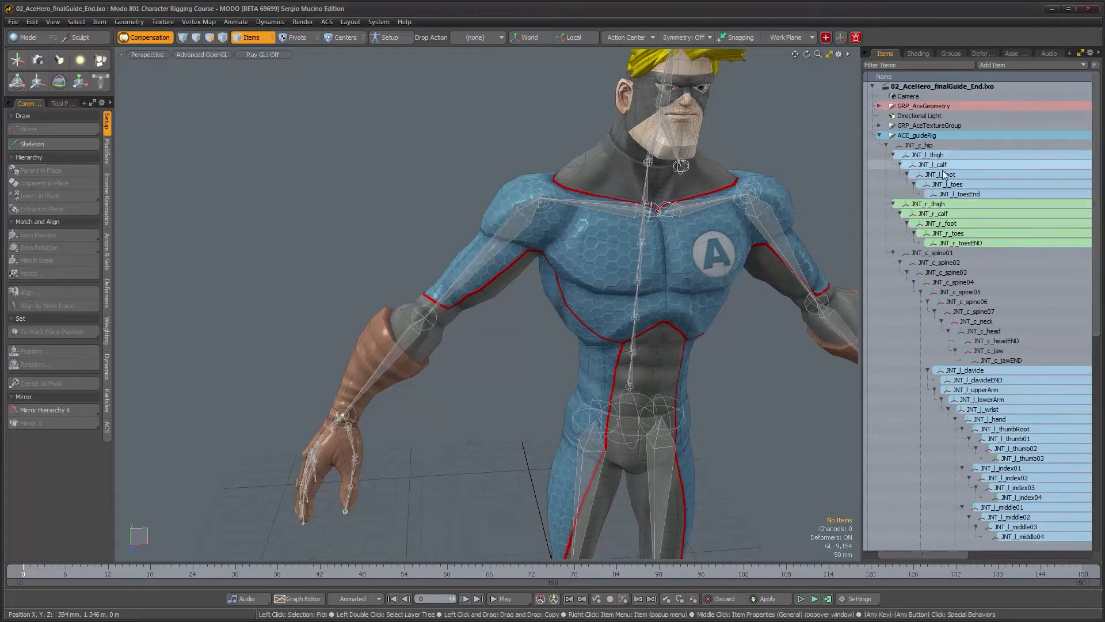
{"action": "left_click_drag", "start_coordinate": [1097, 297], "coordinate": [1088, 484]}
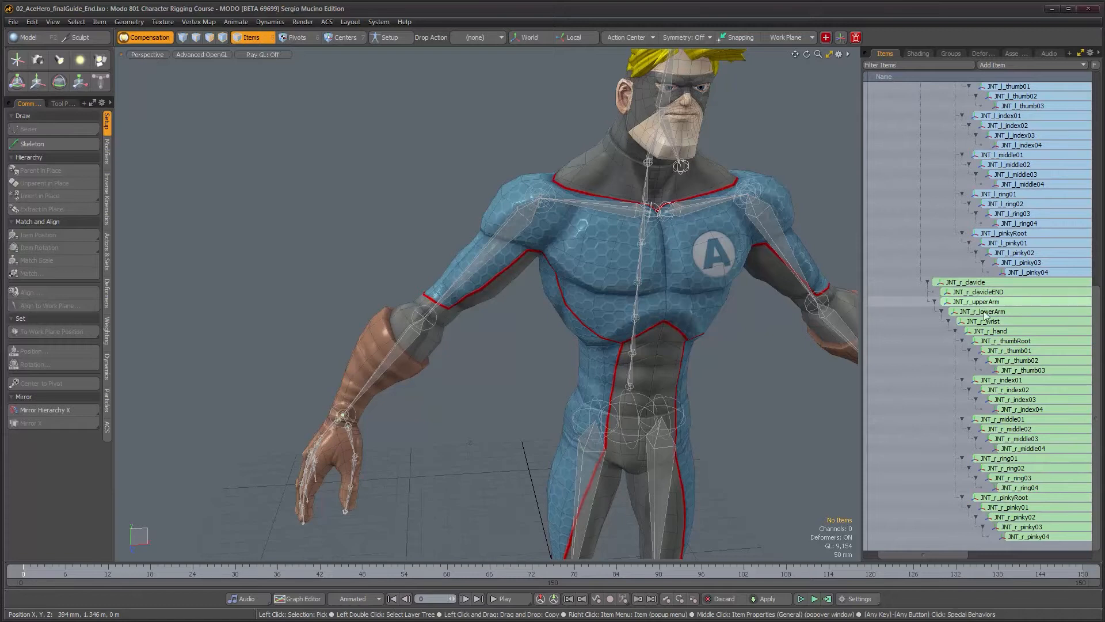
{"action": "scroll", "coordinate": [1072, 287], "scroll_direction": "up", "scroll_amount": 12}
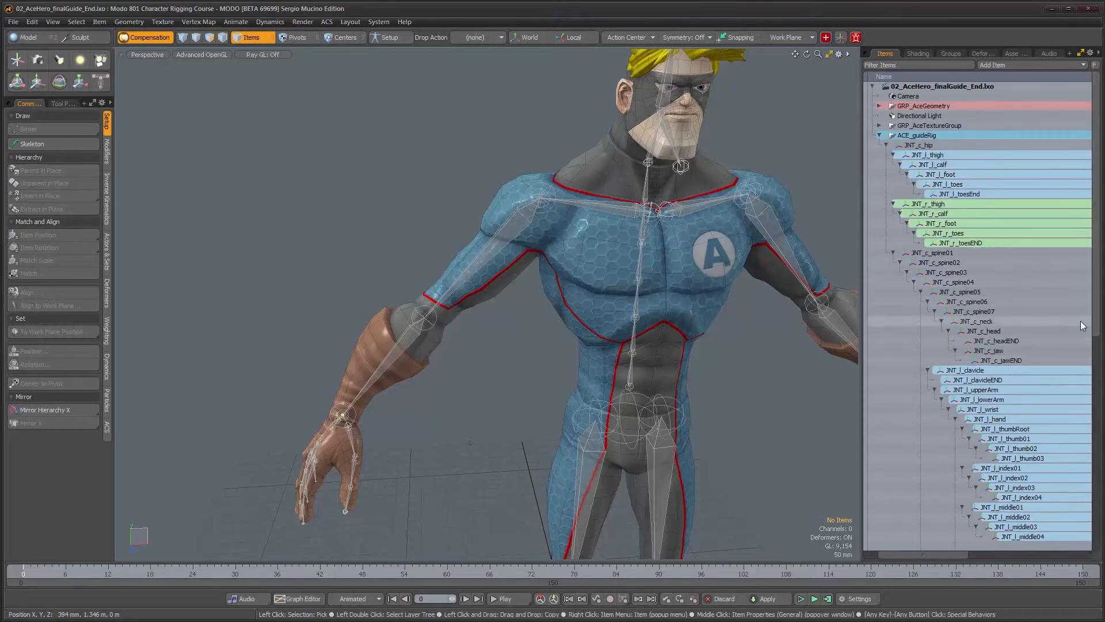
{"action": "mouse_move", "coordinate": [1097, 246]}
{"action": "left_mouse_down"}
{"action": "mouse_move", "coordinate": [1099, 482]}
{"action": "mouse_move", "coordinate": [1098, 230]}
{"action": "left_mouse_up"}
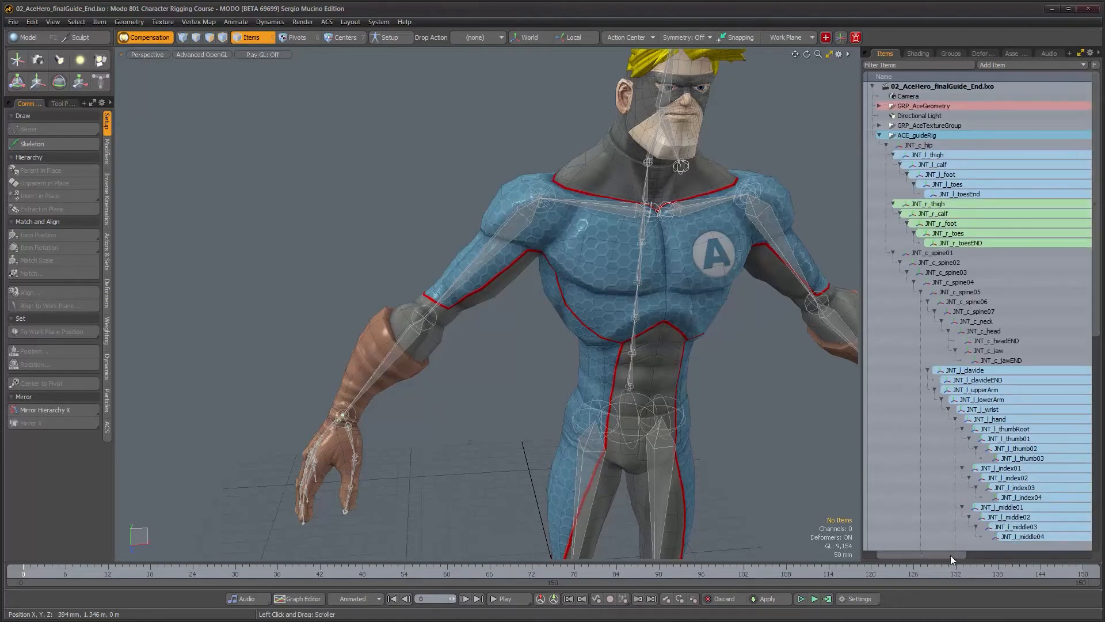
{"action": "left_click_drag", "start_coordinate": [950, 554], "coordinate": [936, 554]}
{"action": "left_click", "coordinate": [917, 135]}
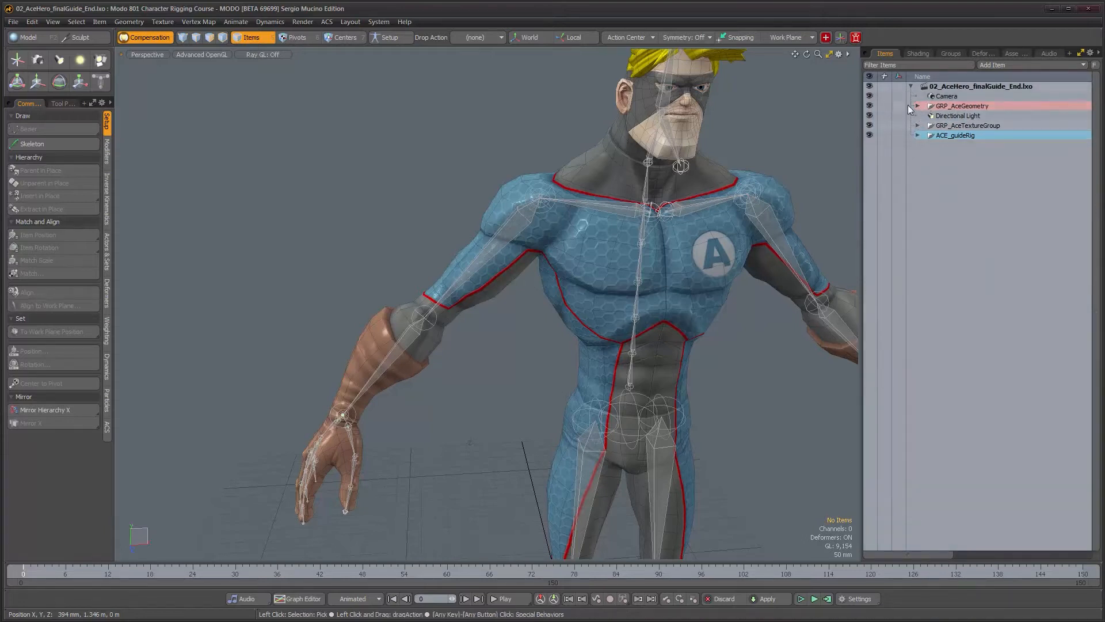
Check the contents of the GRP_AceGeometry and ACE_guideRig groups in the item list, leaving both collapsed.
{"action": "left_click", "coordinate": [917, 106]}
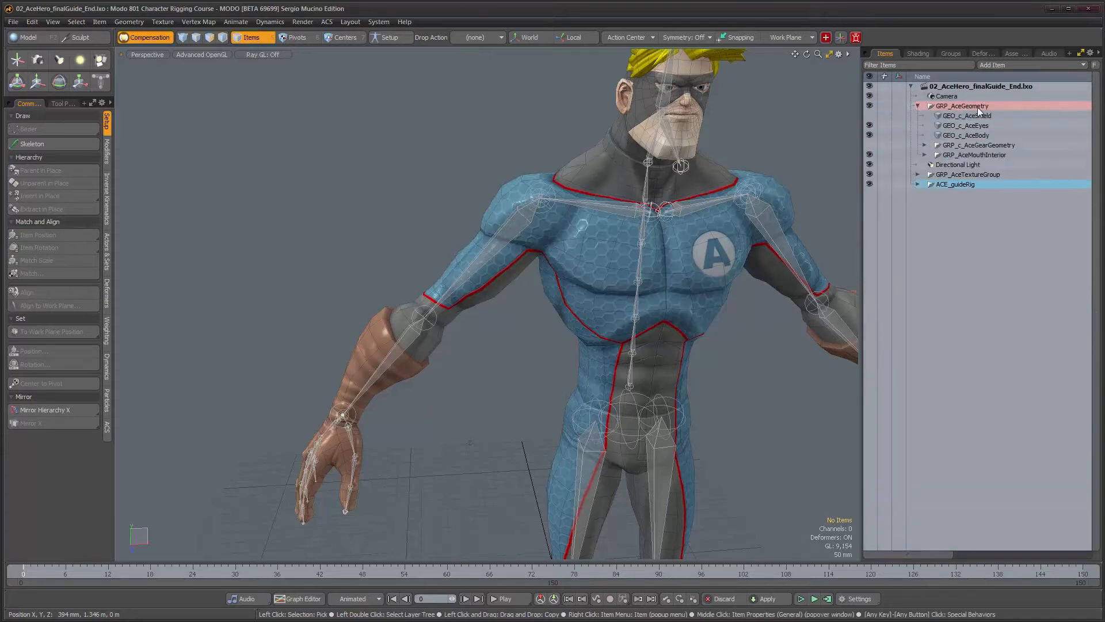
{"action": "left_click", "coordinate": [918, 106]}
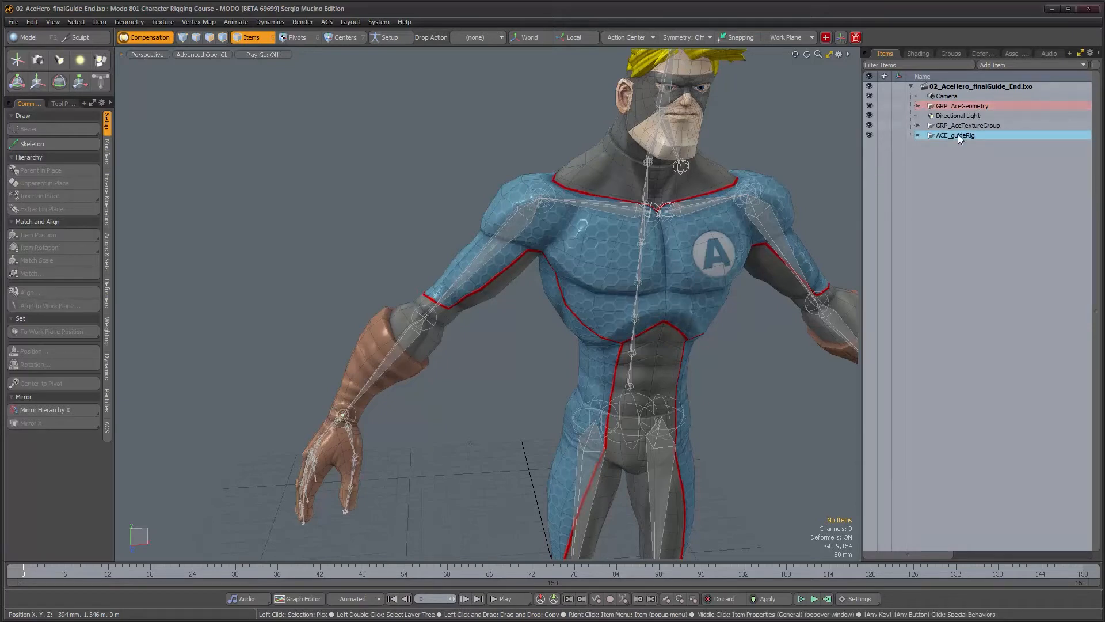
{"action": "left_click", "coordinate": [917, 135]}
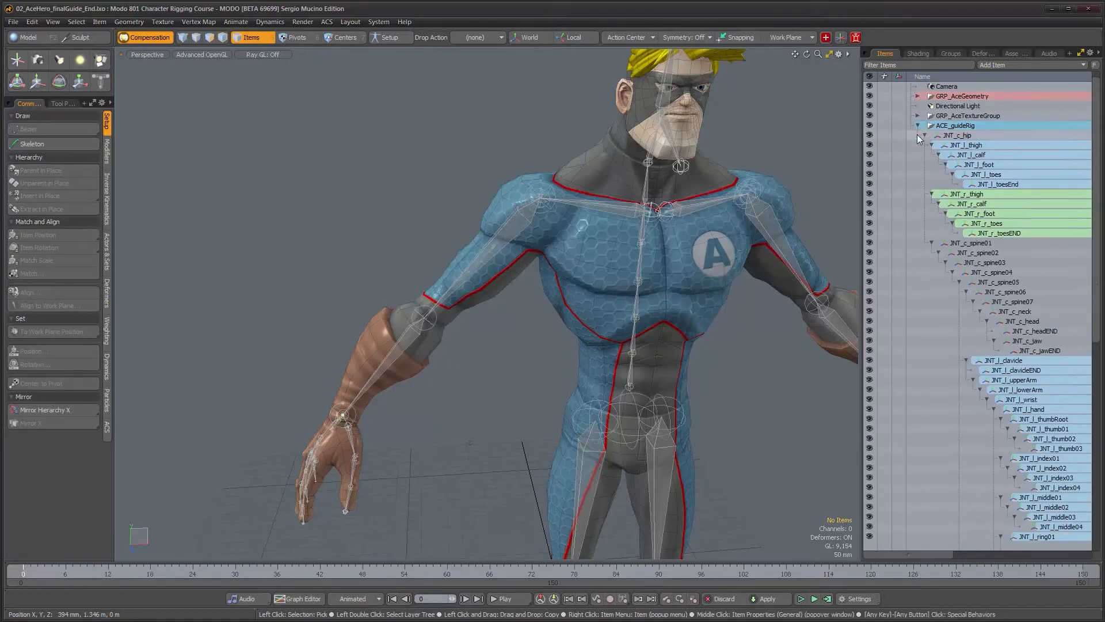
{"action": "scroll", "coordinate": [917, 135], "scroll_direction": "down", "scroll_amount": 2}
{"action": "left_click", "coordinate": [917, 86]}
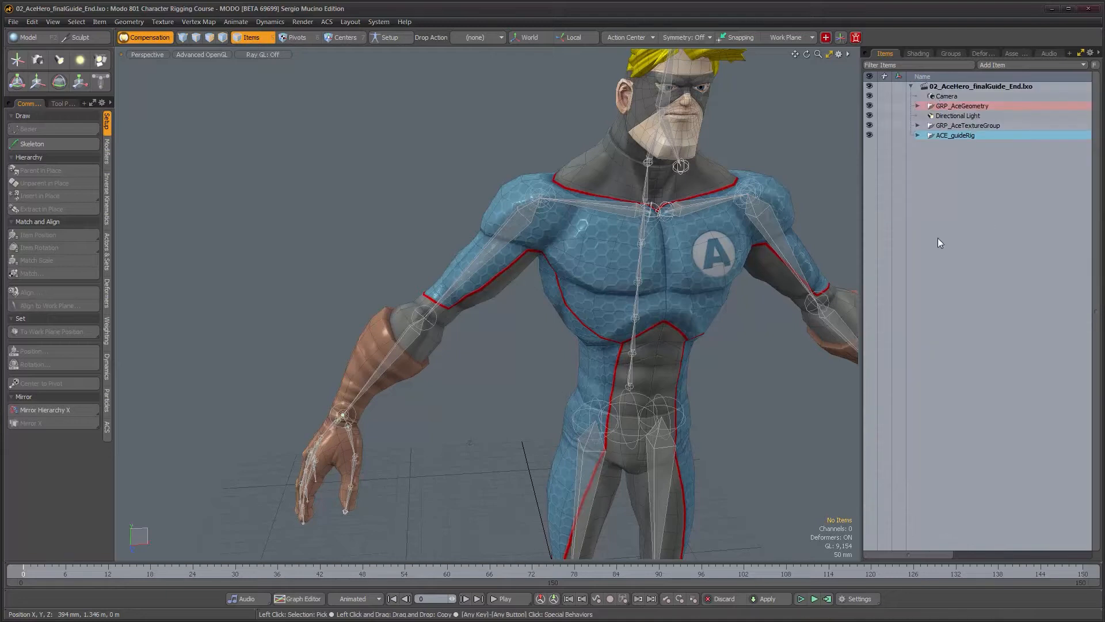
Duplicate the right arm joint hierarchy from JNT_r_clavicle down to the fingers and expand the copy in the item list.
{"action": "left_click_drag", "start_coordinate": [616, 306], "coordinate": [567, 314], "text": "alt"}
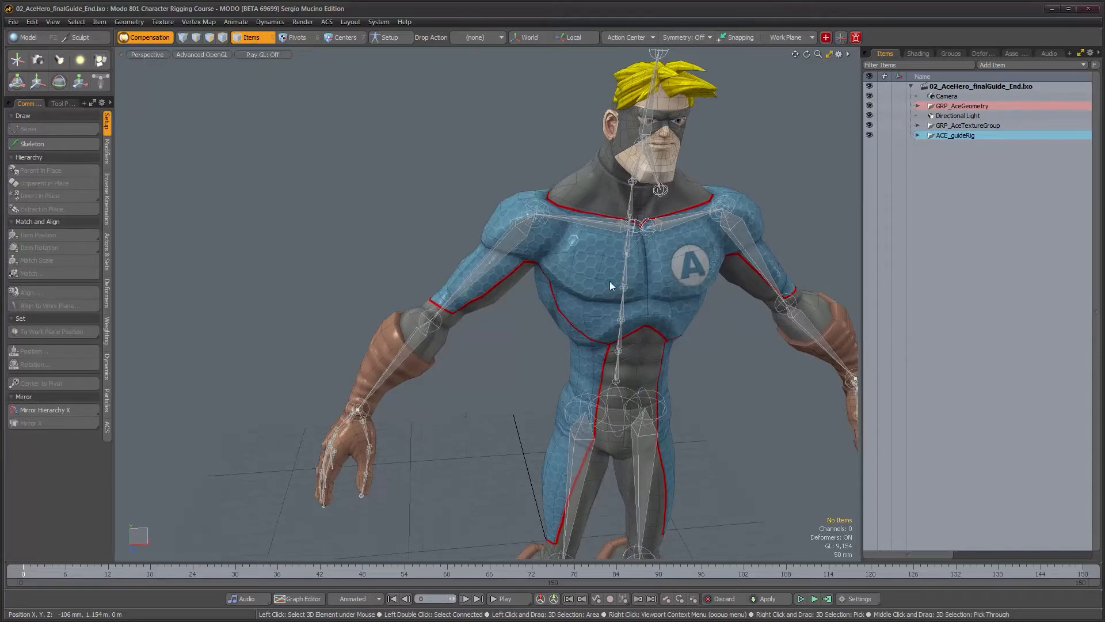
{"action": "mouse_move", "coordinate": [577, 239]}
{"action": "left_mouse_down", "text": "alt"}
{"action": "mouse_move", "coordinate": [582, 229]}
{"action": "mouse_move", "coordinate": [564, 242]}
{"action": "left_mouse_up", "text": "alt"}
{"action": "left_click", "coordinate": [589, 240]}
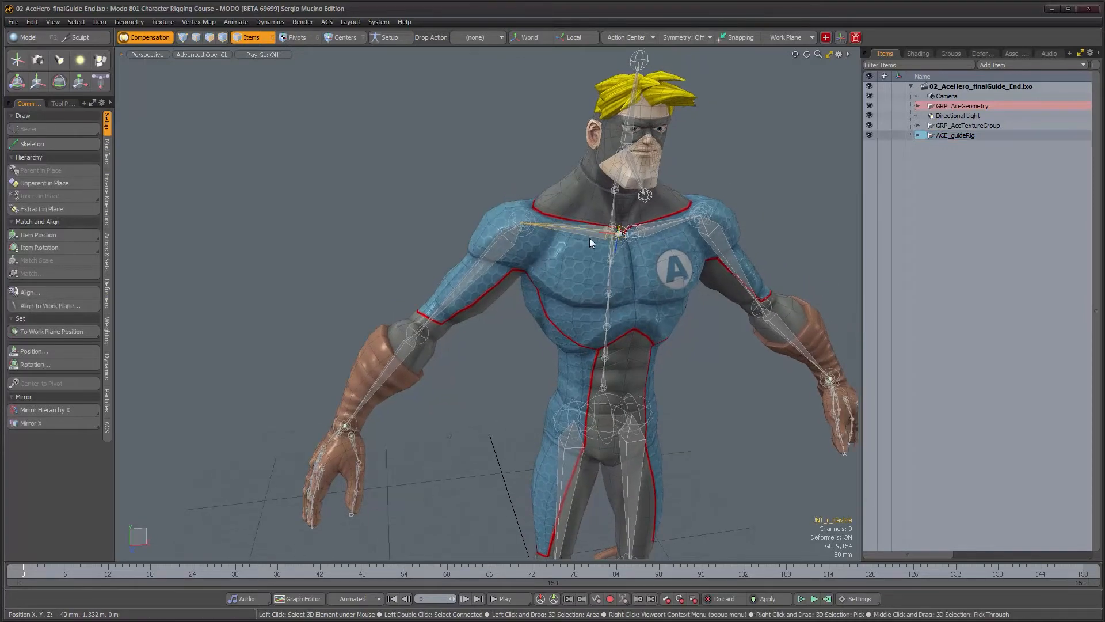
{"action": "key", "text": "bracketright"}
{"action": "left_click_drag", "start_coordinate": [540, 264], "coordinate": [579, 251], "text": "alt"}
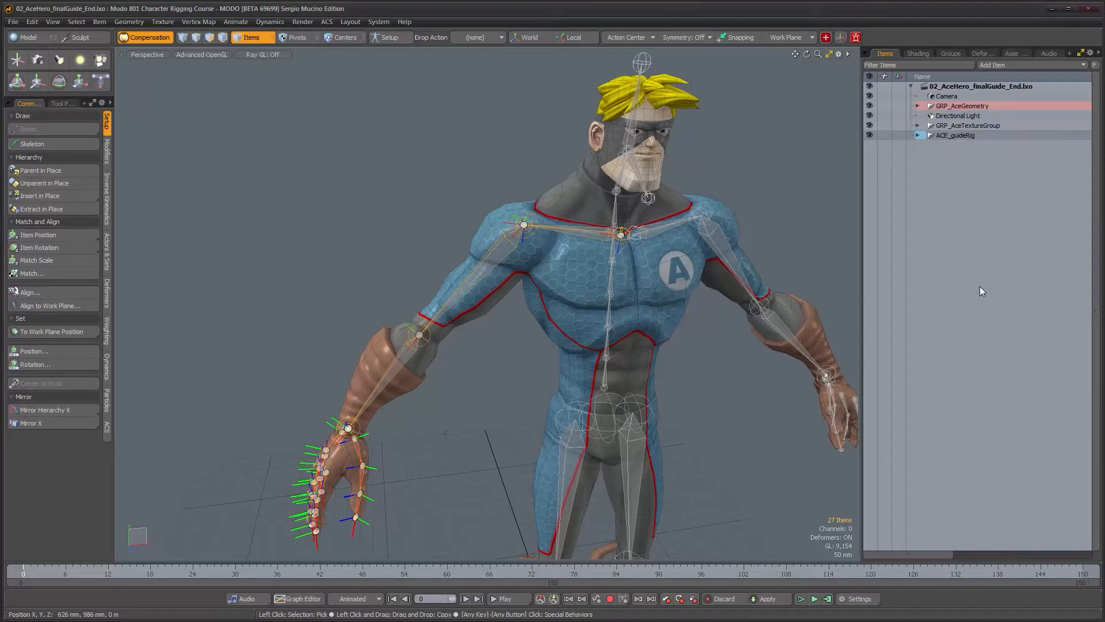
{"action": "key", "text": "f"}
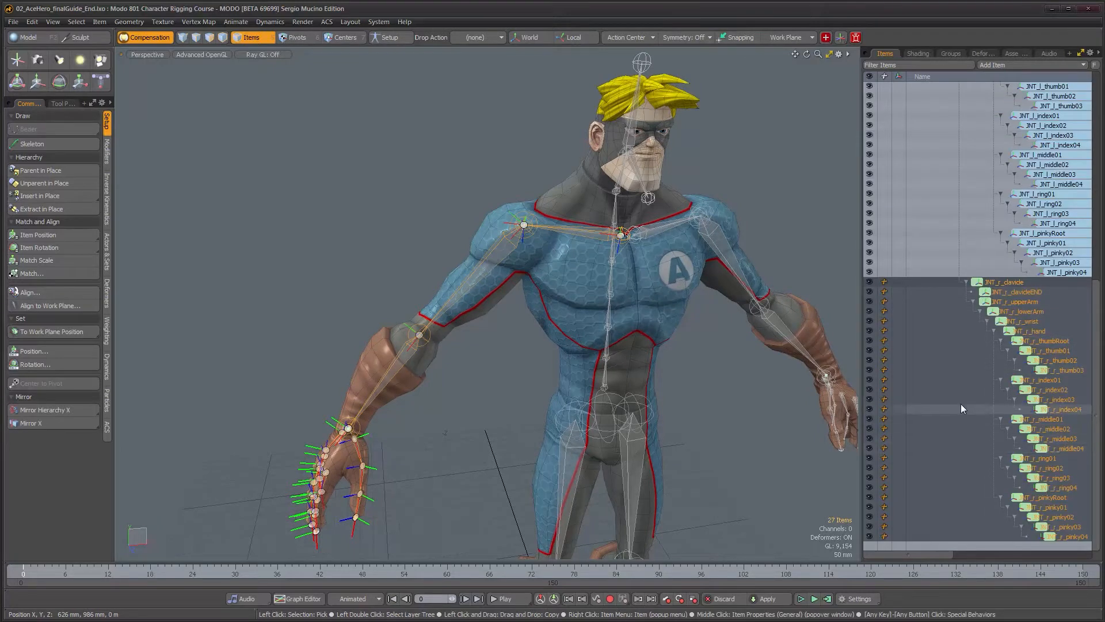
{"action": "key", "text": "ctrl+d"}
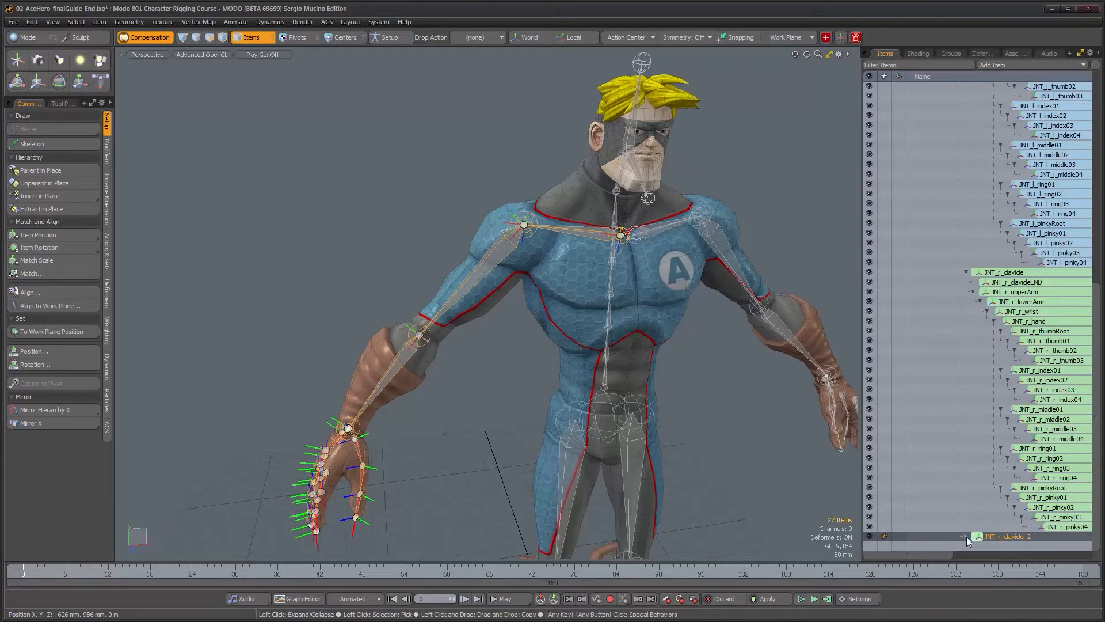
{"action": "left_click", "coordinate": [966, 537]}
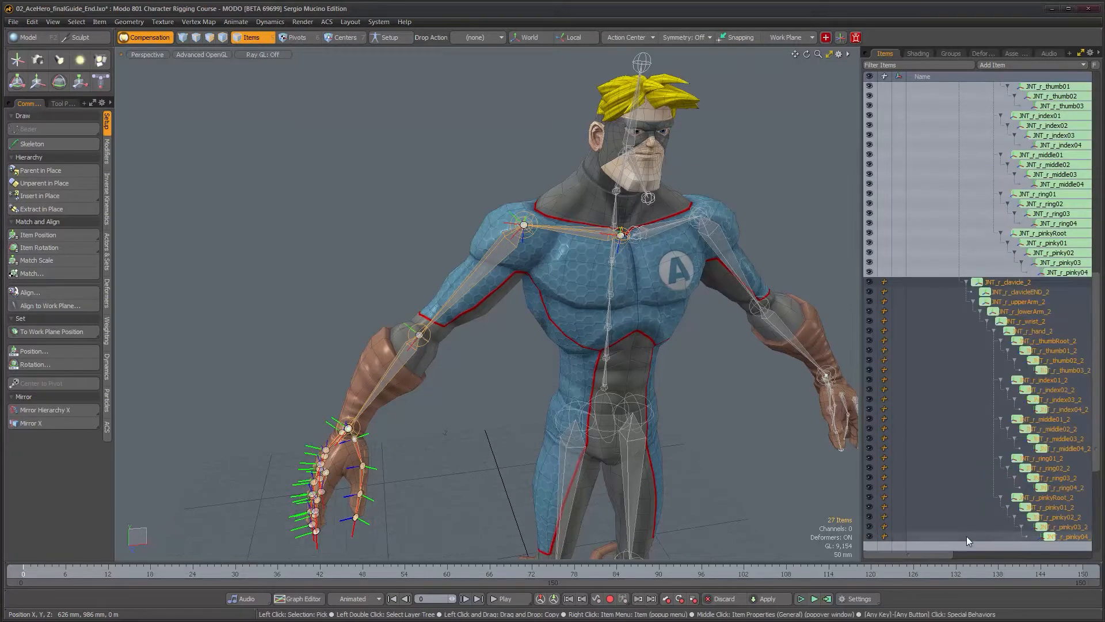
Unparent the duplicated right clavicle joint in place from the guide rig and collapse ACE_guideRig.
{"action": "left_click", "coordinate": [999, 283]}
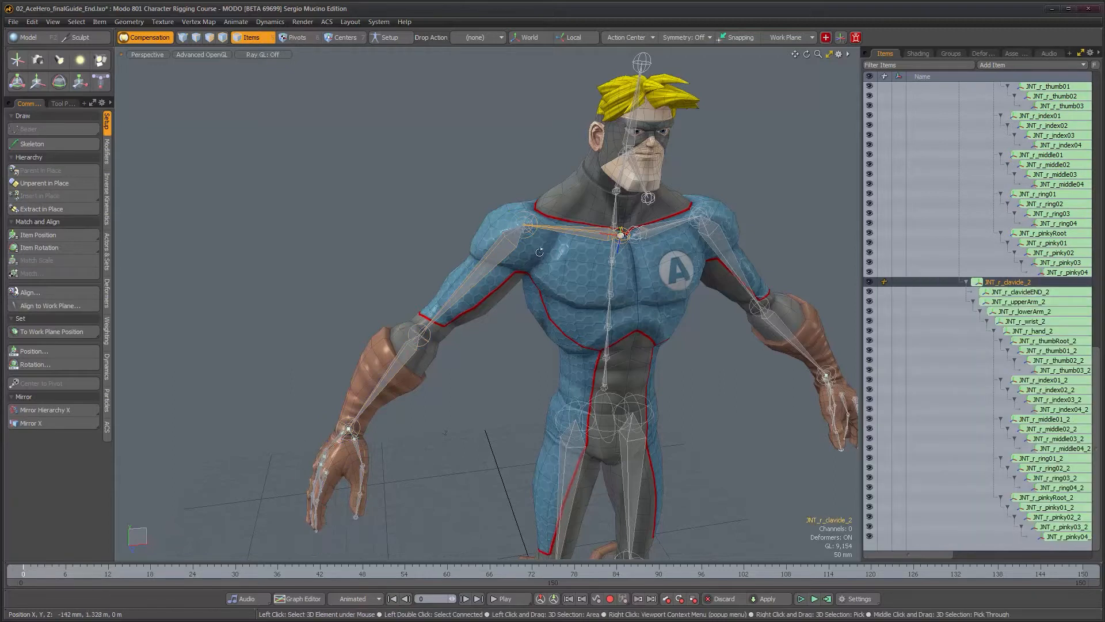
{"action": "left_click_drag", "start_coordinate": [543, 257], "coordinate": [525, 247], "text": "alt"}
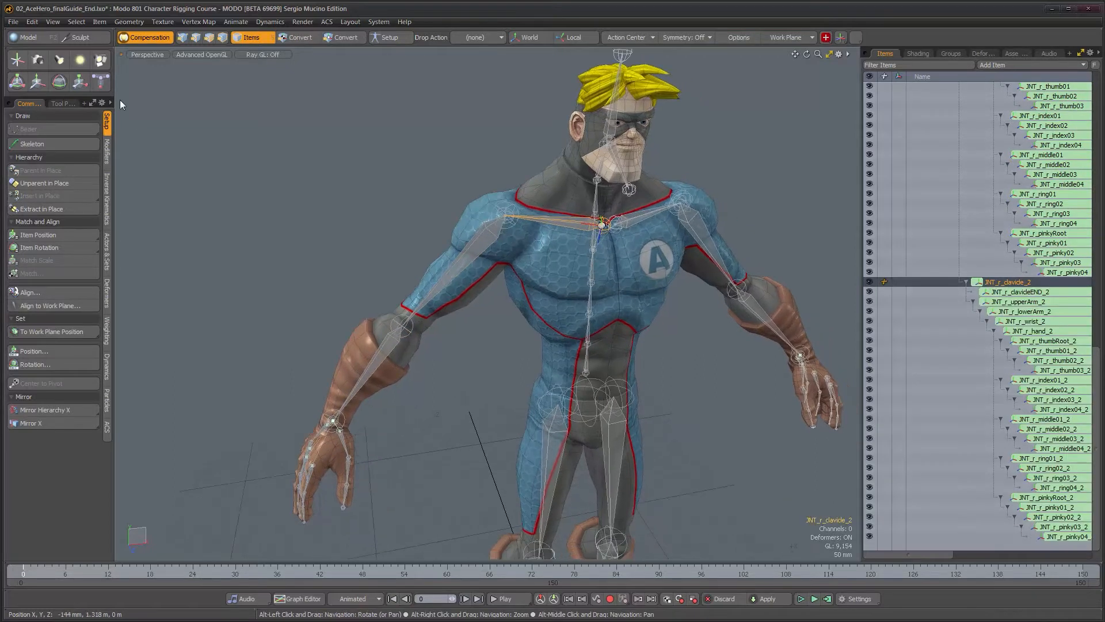
{"action": "left_click", "coordinate": [84, 182]}
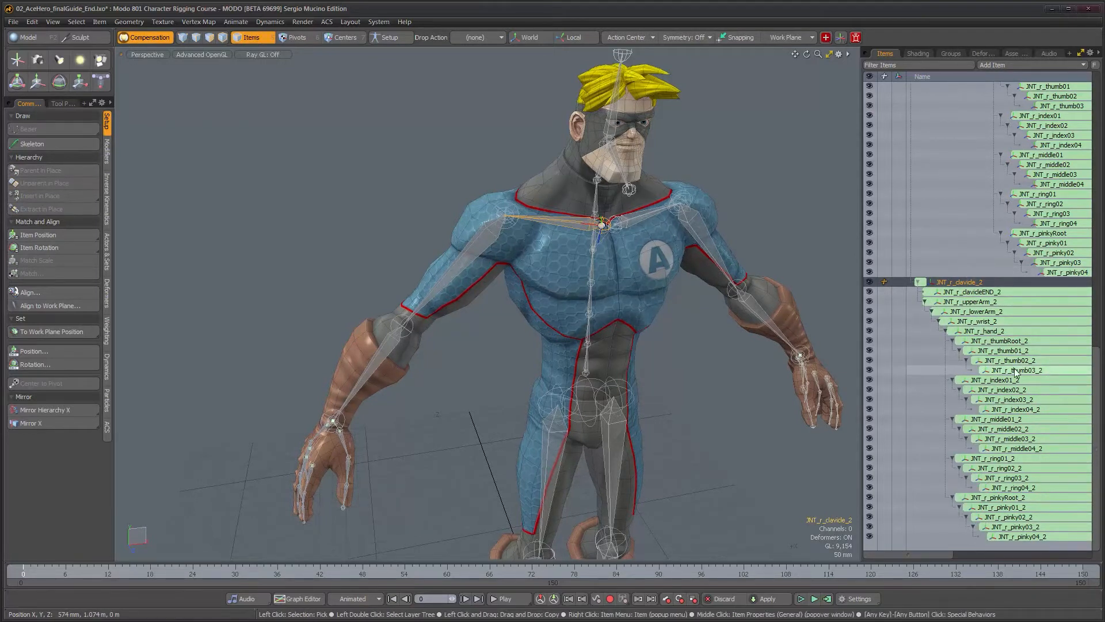
{"action": "scroll", "coordinate": [1038, 375], "scroll_direction": "up", "scroll_amount": 20}
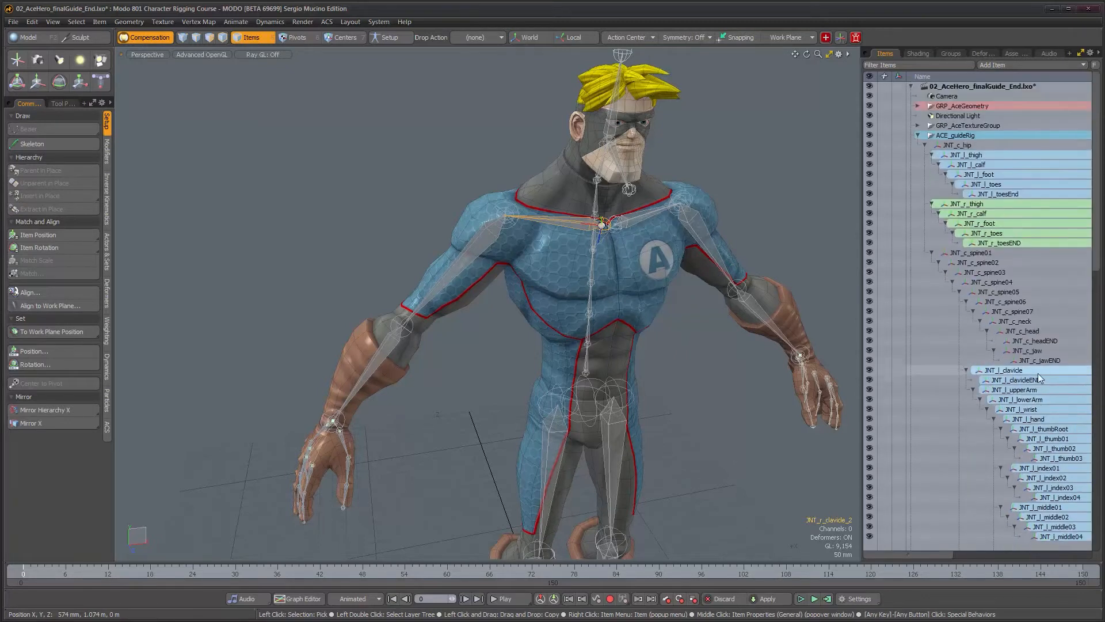
{"action": "left_click", "coordinate": [917, 135]}
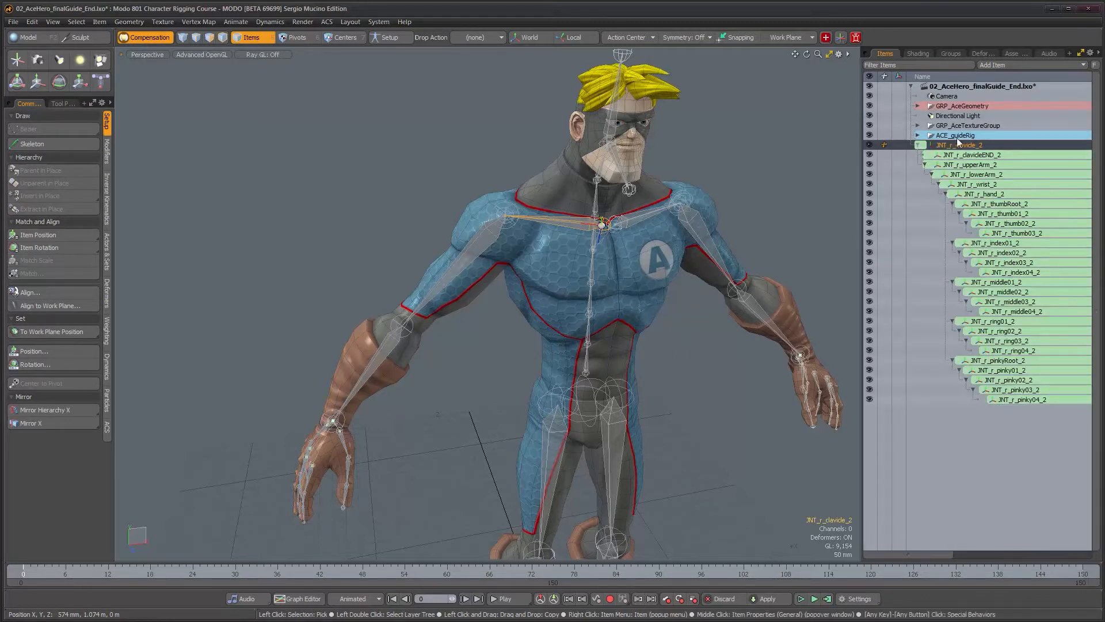
Select all duplicated right arm joints from JNT_r_clavicle_2 to JNT_r_pinky04_2 and show their locator shape display settings.
{"action": "right_click_drag", "start_coordinate": [595, 270], "coordinate": [609, 270], "text": "alt"}
{"action": "left_click_drag", "start_coordinate": [595, 287], "coordinate": [603, 301], "text": "alt"}
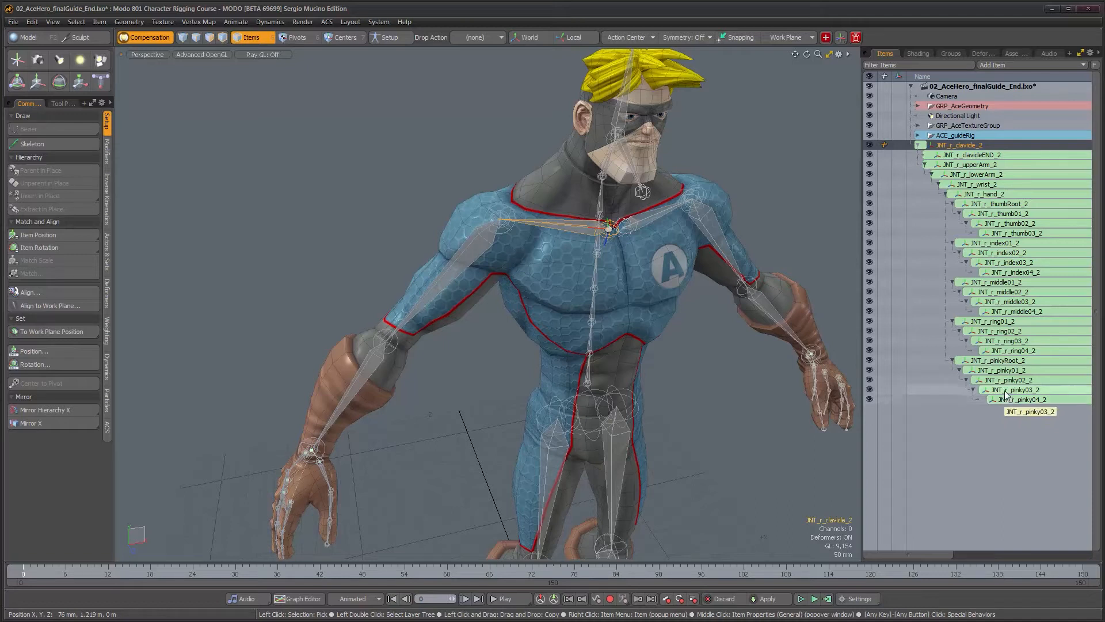
{"action": "left_click", "coordinate": [967, 155]}
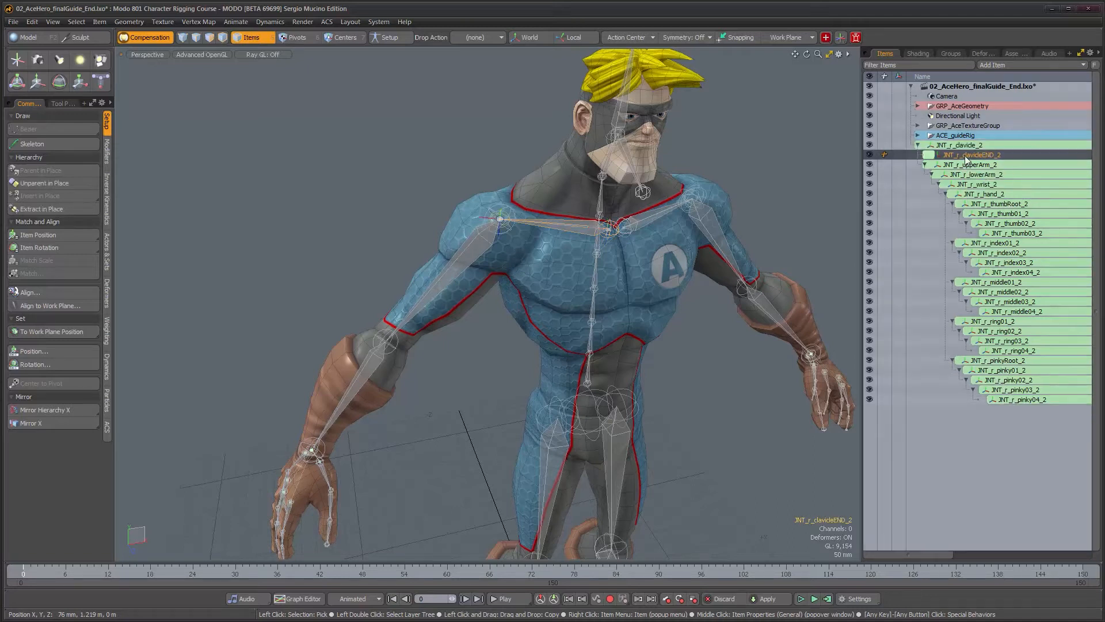
{"action": "left_click", "coordinate": [1021, 399], "text": "shift"}
{"action": "left_click_drag", "start_coordinate": [543, 338], "coordinate": [532, 329], "text": "alt"}
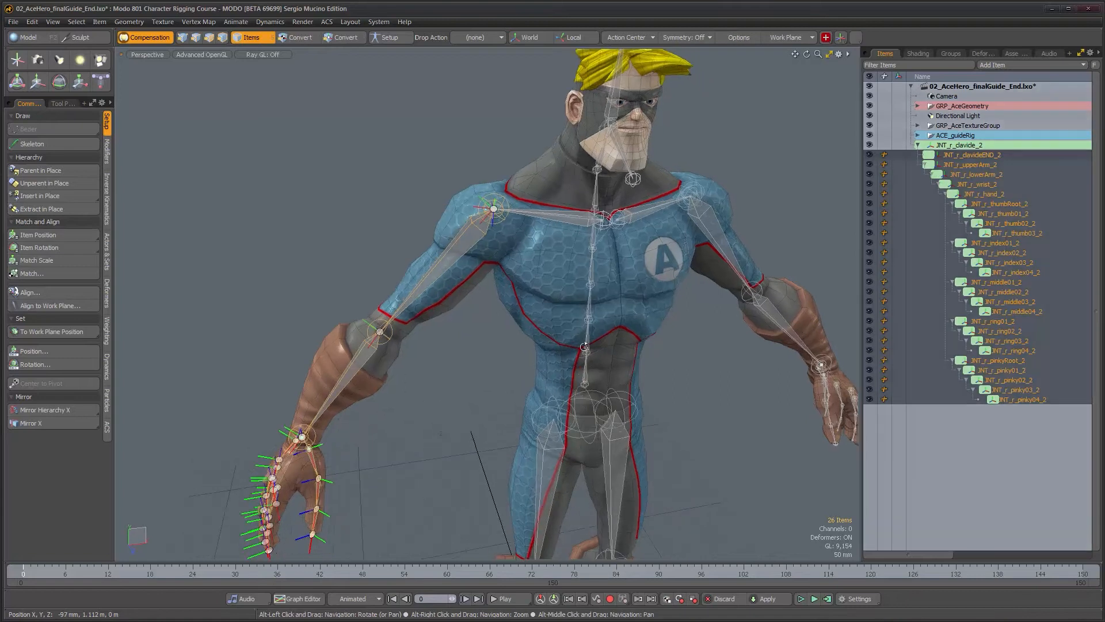
{"action": "key", "text": "KP_0"}
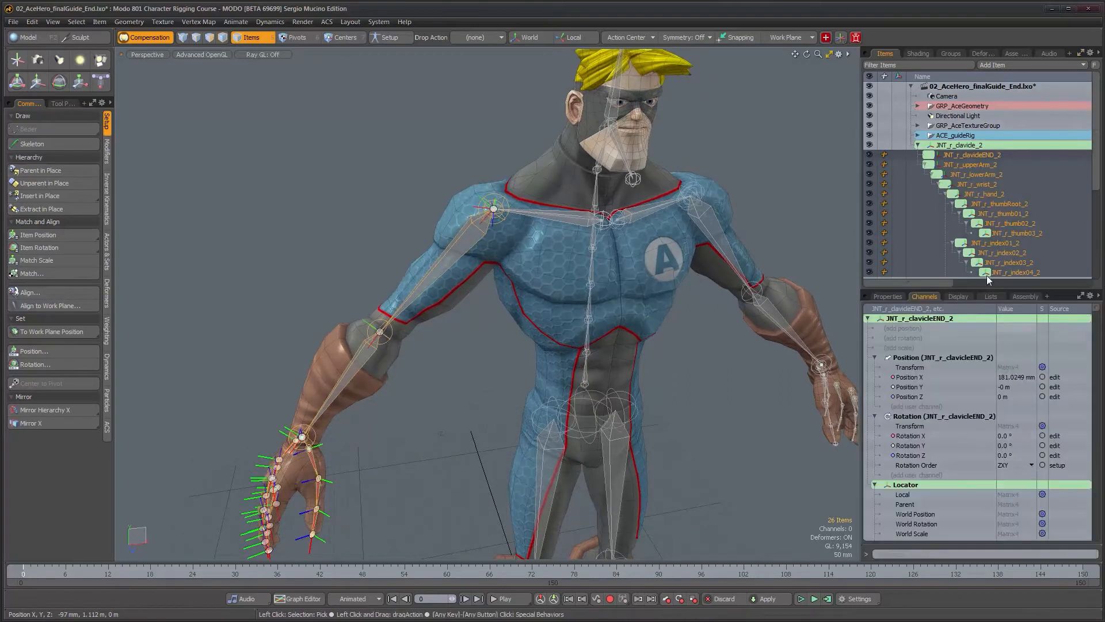
{"action": "left_click", "coordinate": [959, 295]}
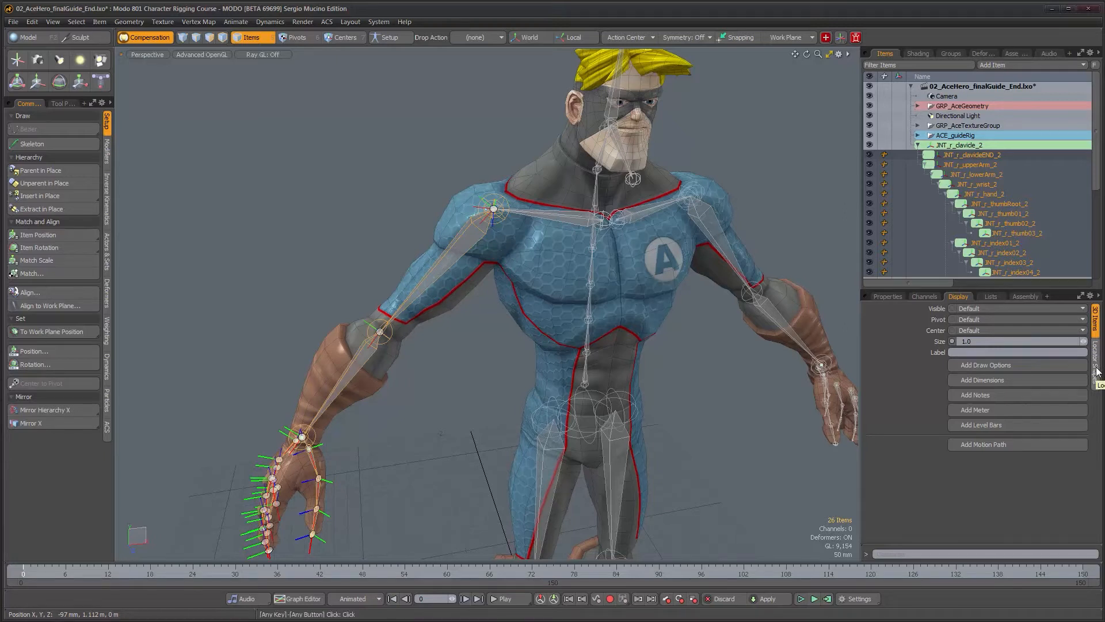
{"action": "left_click", "coordinate": [1096, 369]}
{"action": "left_click", "coordinate": [969, 146], "text": "ctrl"}
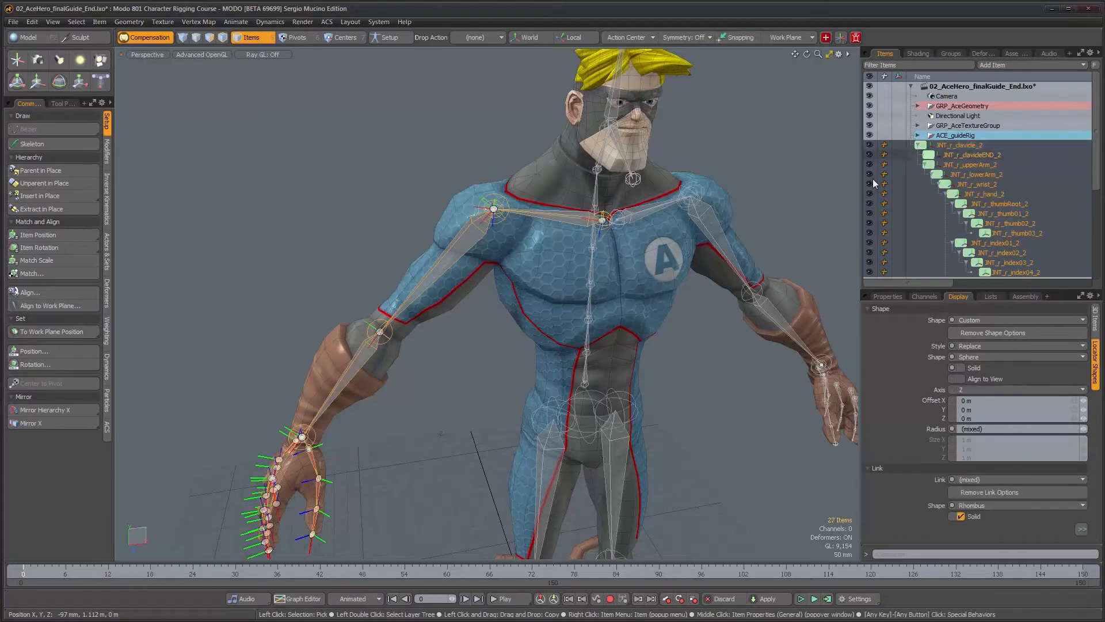
Remove the link display options from the selected arm joints and hide ACE_guideRig.
{"action": "left_click_drag", "start_coordinate": [742, 201], "coordinate": [720, 185], "text": "alt"}
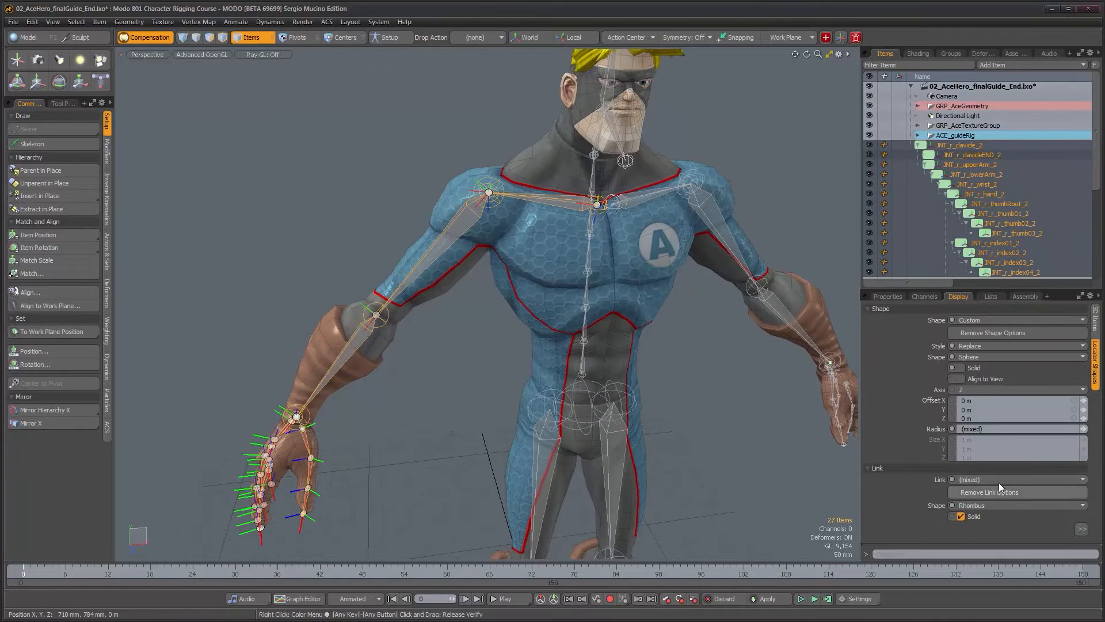
{"action": "left_click_drag", "start_coordinate": [577, 316], "coordinate": [582, 315], "text": "alt"}
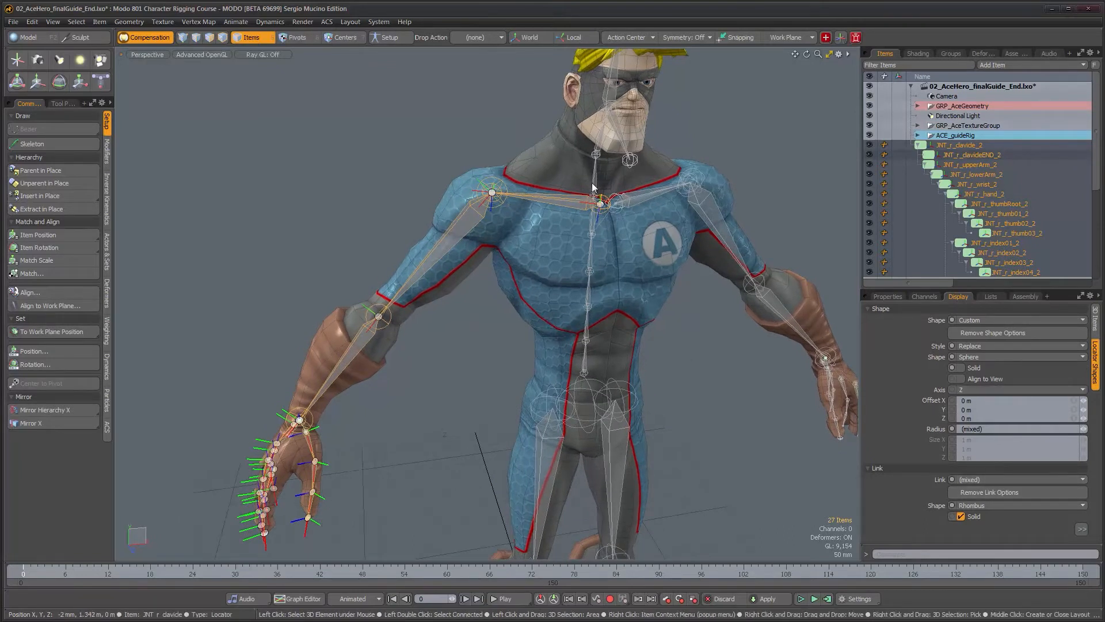
{"action": "left_click_drag", "start_coordinate": [593, 190], "coordinate": [523, 313], "text": "alt"}
{"action": "right_click_drag", "start_coordinate": [522, 313], "coordinate": [537, 306], "text": "alt"}
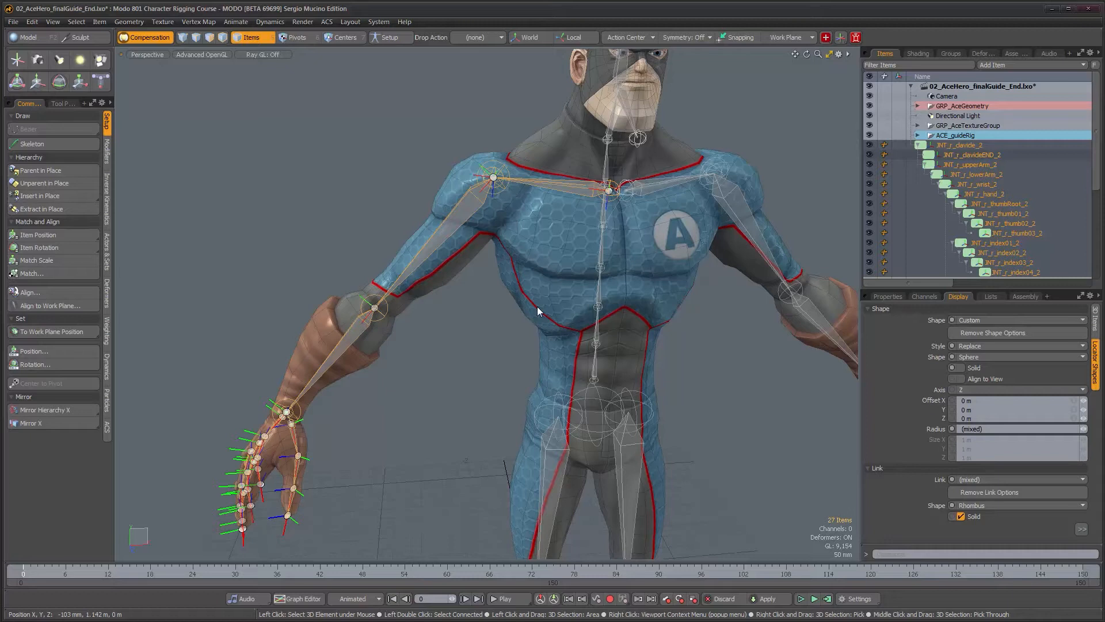
{"action": "left_click_drag", "start_coordinate": [668, 381], "coordinate": [544, 369], "text": "alt"}
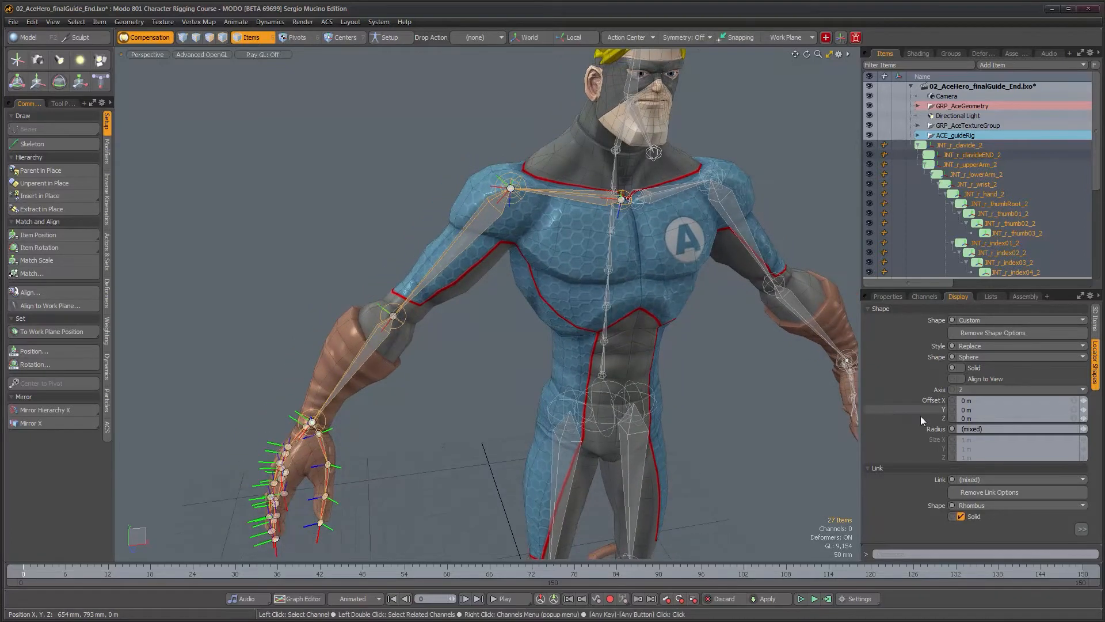
{"action": "left_click", "coordinate": [982, 492]}
{"action": "mouse_move", "coordinate": [599, 377]}
{"action": "left_mouse_down", "text": "alt"}
{"action": "mouse_move", "coordinate": [624, 378]}
{"action": "mouse_move", "coordinate": [615, 372]}
{"action": "left_mouse_up", "text": "alt"}
{"action": "left_click", "coordinate": [870, 136]}
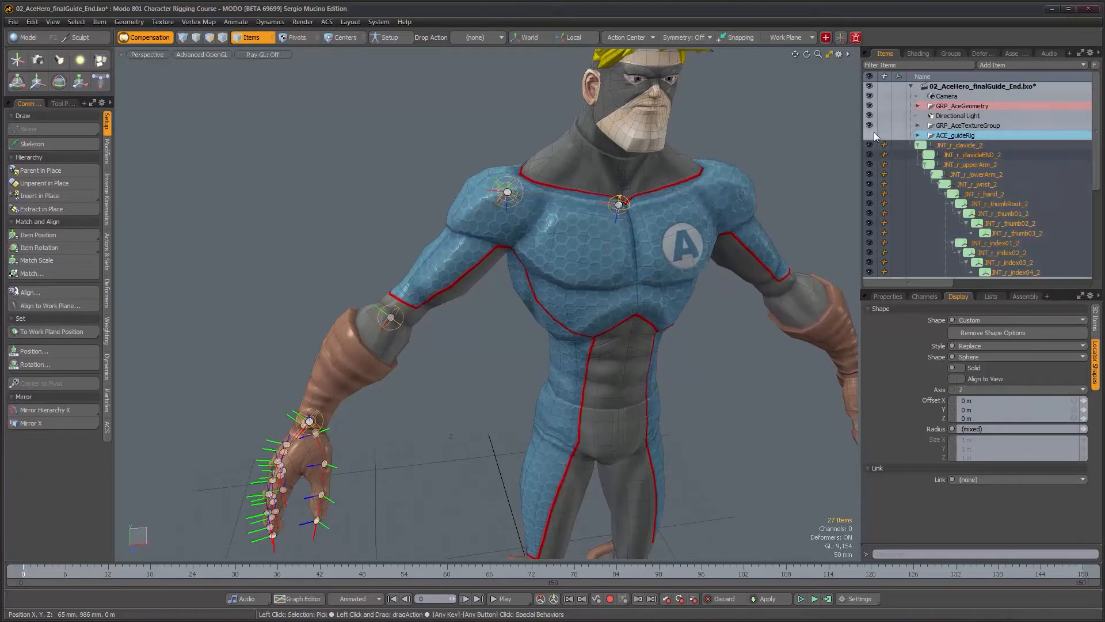
Change the selected joints' locator shape to Box with its axis set to X.
{"action": "left_click_drag", "start_coordinate": [580, 312], "coordinate": [607, 275], "text": "alt"}
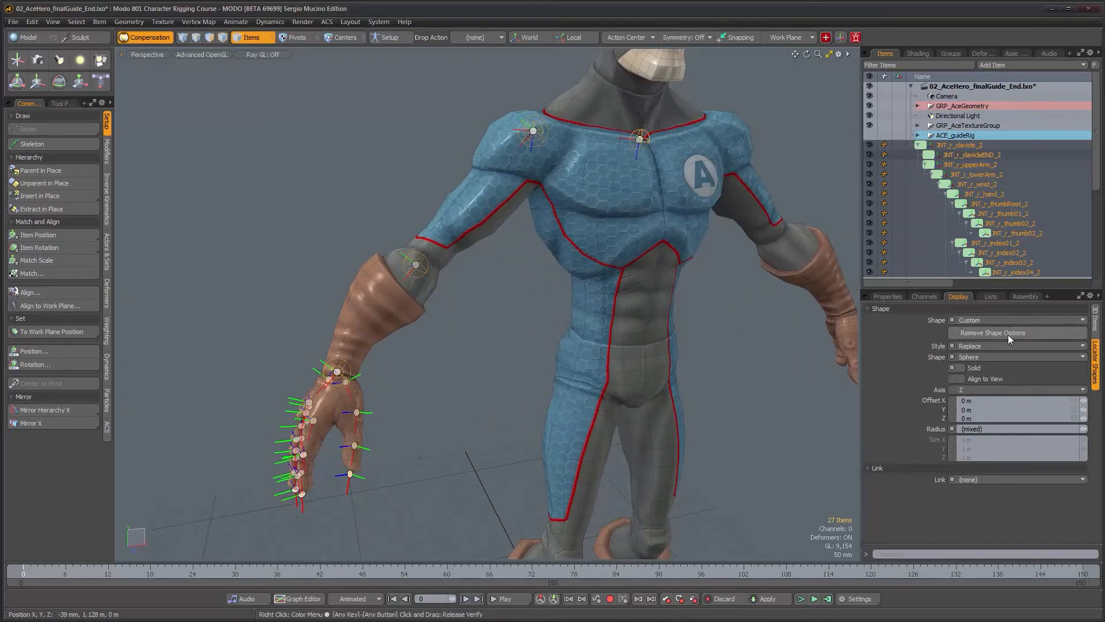
{"action": "left_click", "coordinate": [979, 358]}
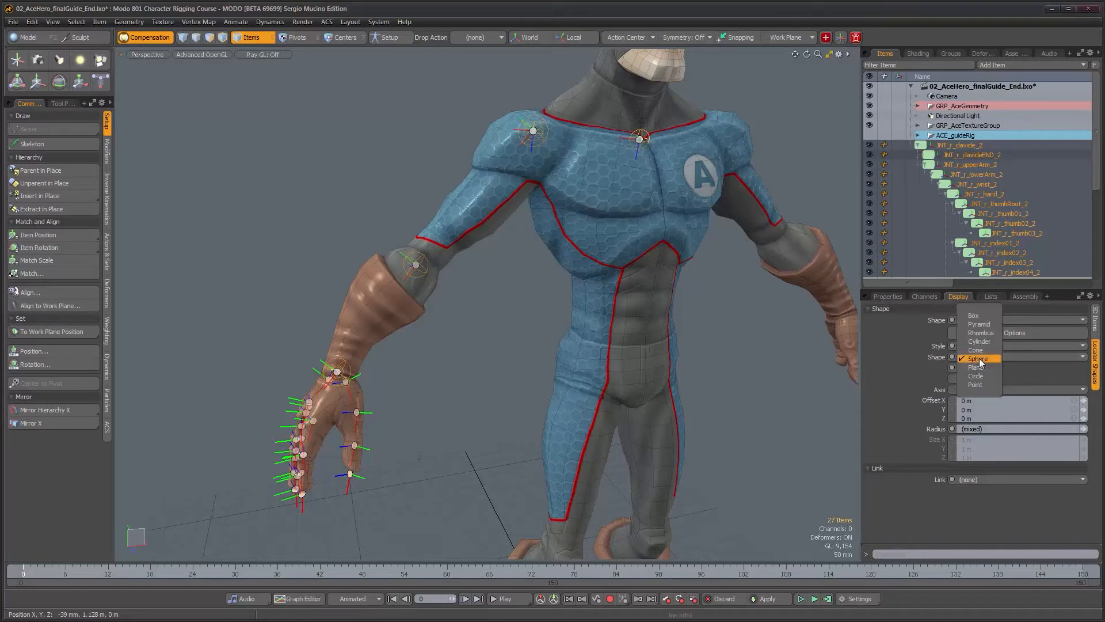
{"action": "left_click", "coordinate": [975, 315]}
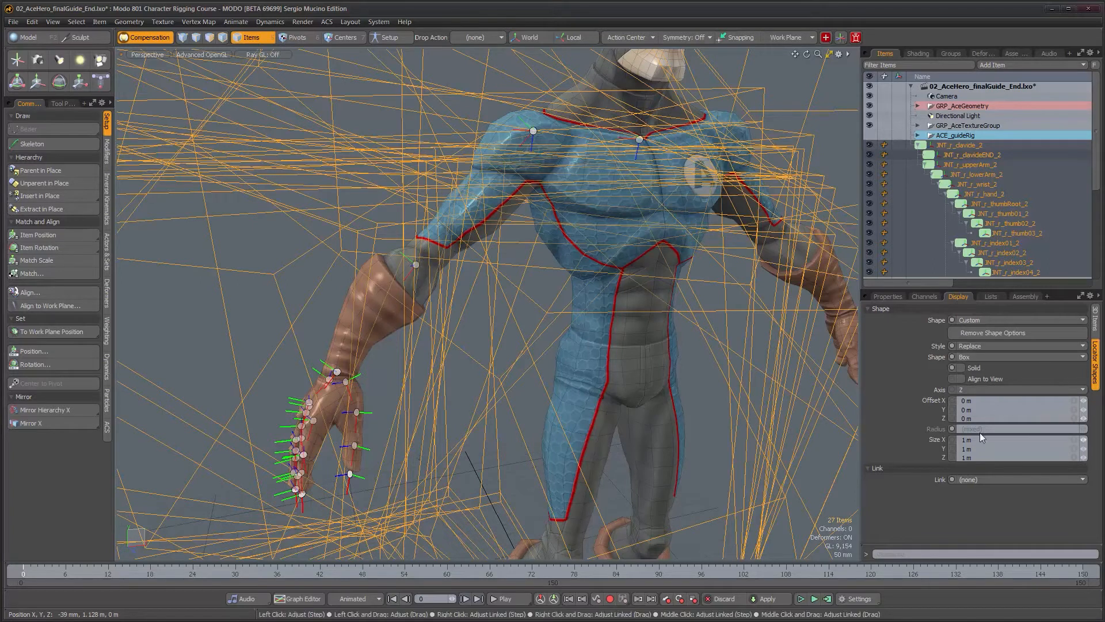
{"action": "left_click", "coordinate": [1006, 390]}
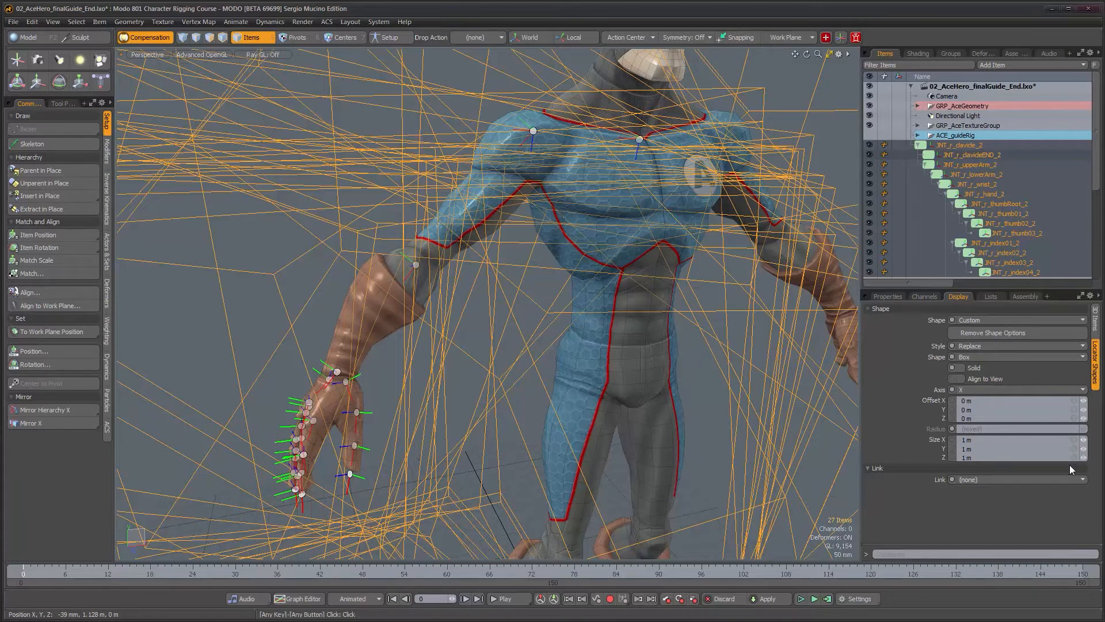
Link the box size values and reduce them together to about 19.7 mm in X, Y and Z.
{"action": "left_click", "coordinate": [1083, 441]}
{"action": "left_click", "coordinate": [1073, 440]}
{"action": "left_click", "coordinate": [1047, 443]}
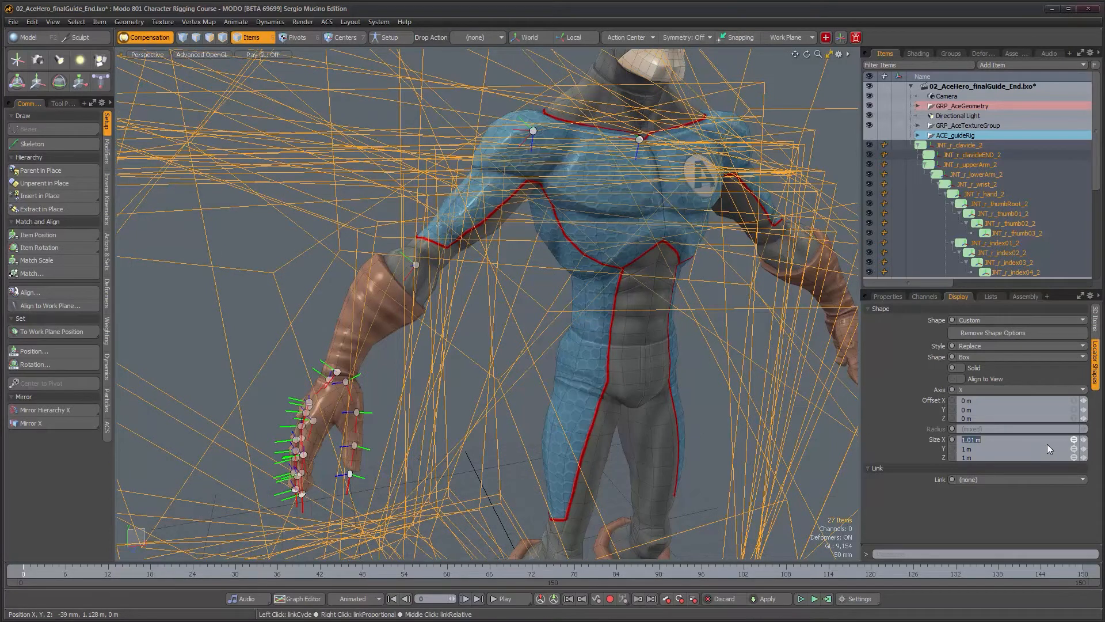
{"action": "left_click", "coordinate": [1014, 443]}
{"action": "left_click", "coordinate": [1074, 457]}
{"action": "left_click_drag", "start_coordinate": [1083, 457], "coordinate": [1057, 457]}
{"action": "left_click_drag", "start_coordinate": [1083, 458], "coordinate": [1072, 457]}
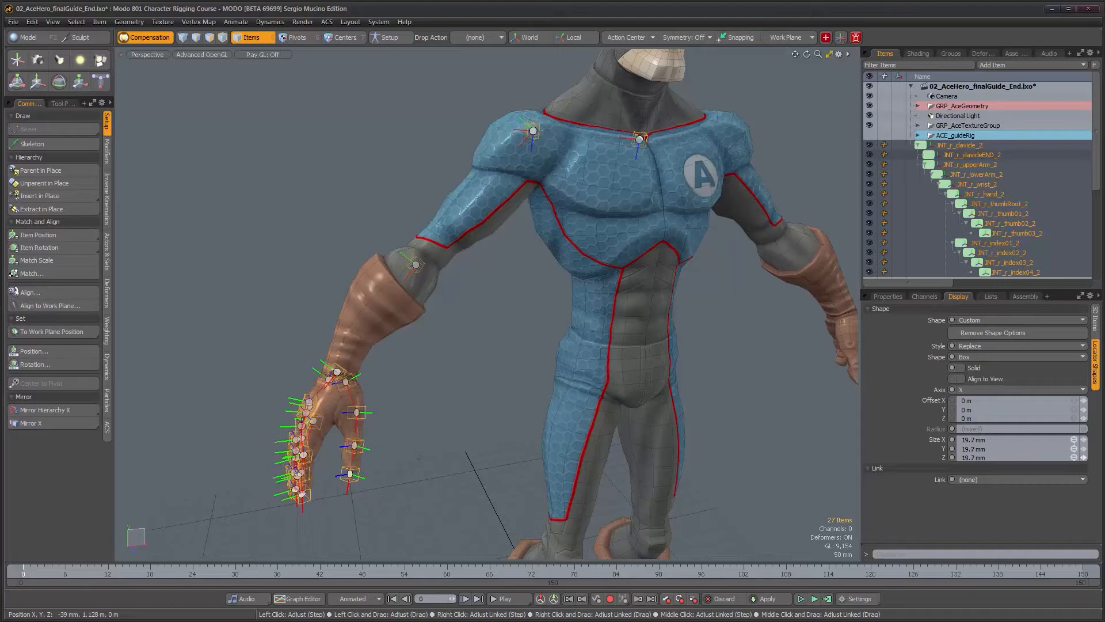
Delete the five duplicated fingertip end joints: JNT_r_thumb03_2 and the index04, middle04, ring04 and pinky04 joints.
{"action": "left_click_drag", "start_coordinate": [489, 334], "coordinate": [407, 287], "text": "alt"}
{"action": "left_click_drag", "start_coordinate": [564, 153], "coordinate": [529, 228], "text": "alt+shift"}
{"action": "left_click_drag", "start_coordinate": [406, 358], "coordinate": [570, 207], "text": "alt+shift"}
{"action": "left_click_drag", "start_coordinate": [561, 253], "coordinate": [518, 301], "text": "alt"}
{"action": "left_click_drag", "start_coordinate": [475, 457], "coordinate": [518, 282], "text": "alt+shift"}
{"action": "left_click", "coordinate": [522, 350]}
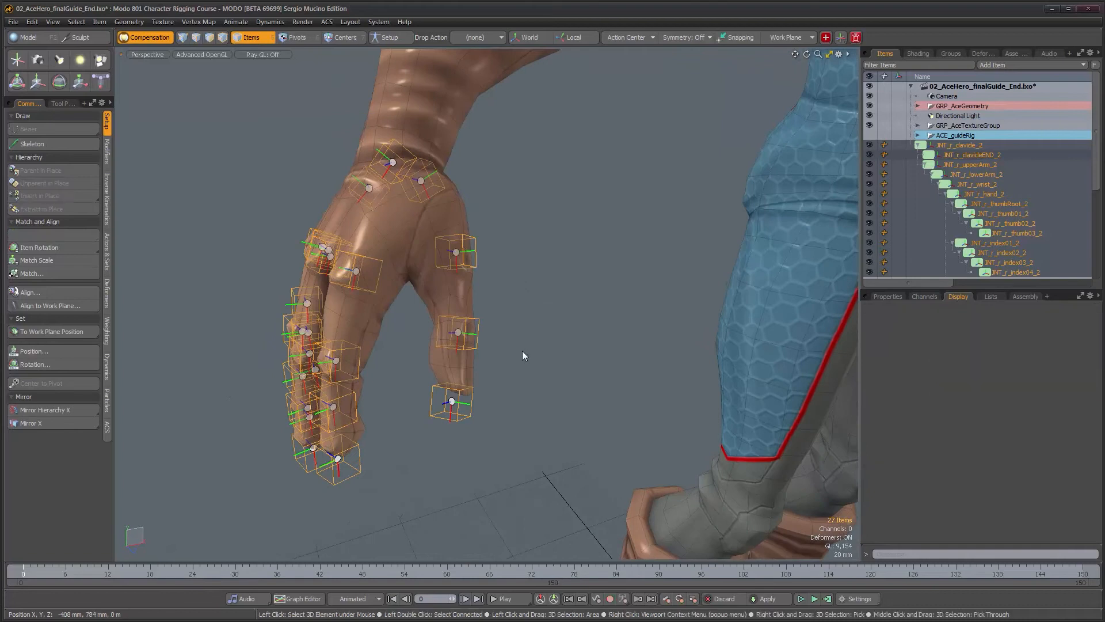
{"action": "left_click", "coordinate": [453, 416]}
{"action": "left_click_drag", "start_coordinate": [458, 412], "coordinate": [476, 366], "text": "alt"}
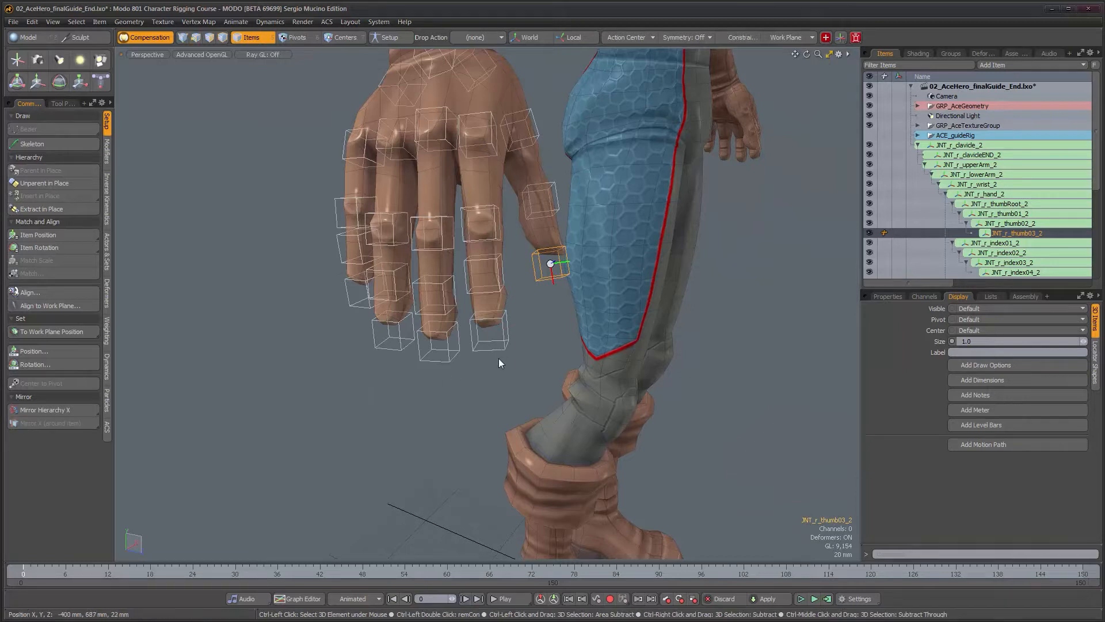
{"action": "left_click", "coordinate": [481, 366], "text": "shift"}
{"action": "left_click", "coordinate": [454, 356], "text": "shift"}
{"action": "left_click", "coordinate": [397, 350], "text": "shift"}
{"action": "left_click_drag", "start_coordinate": [397, 351], "coordinate": [465, 357], "text": "alt"}
{"action": "left_click_drag", "start_coordinate": [513, 392], "coordinate": [490, 385], "text": "alt"}
{"action": "key", "text": "Delete"}
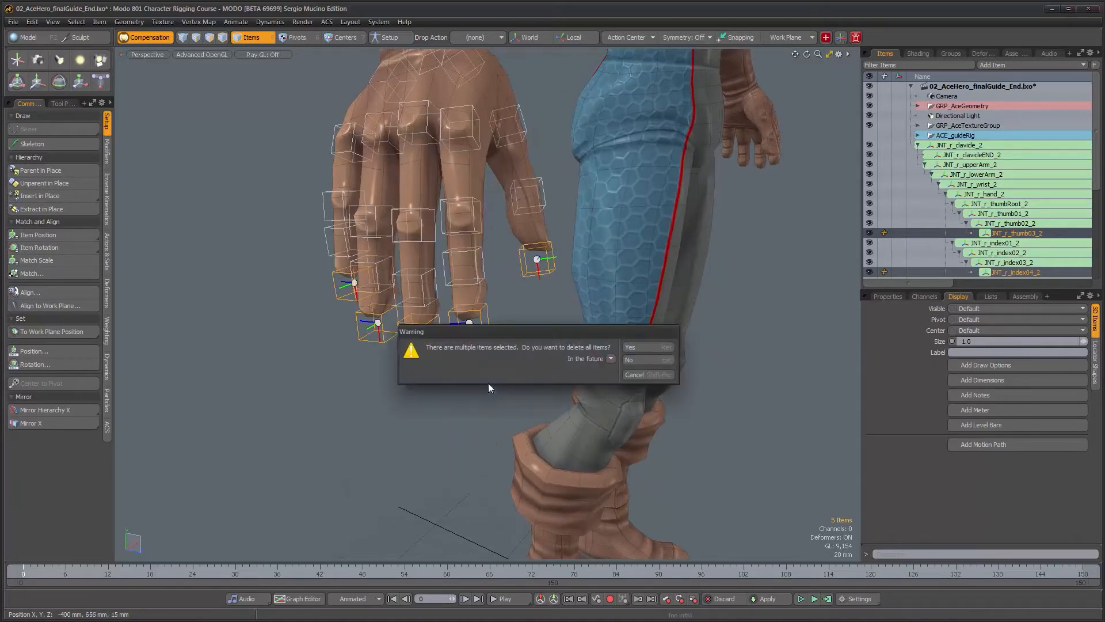
{"action": "left_click", "coordinate": [642, 353]}
Select the last thumb joint, JNT_r_thumb02_2, and show its locator shape settings.
{"action": "left_click_drag", "start_coordinate": [520, 324], "coordinate": [502, 316], "text": "alt"}
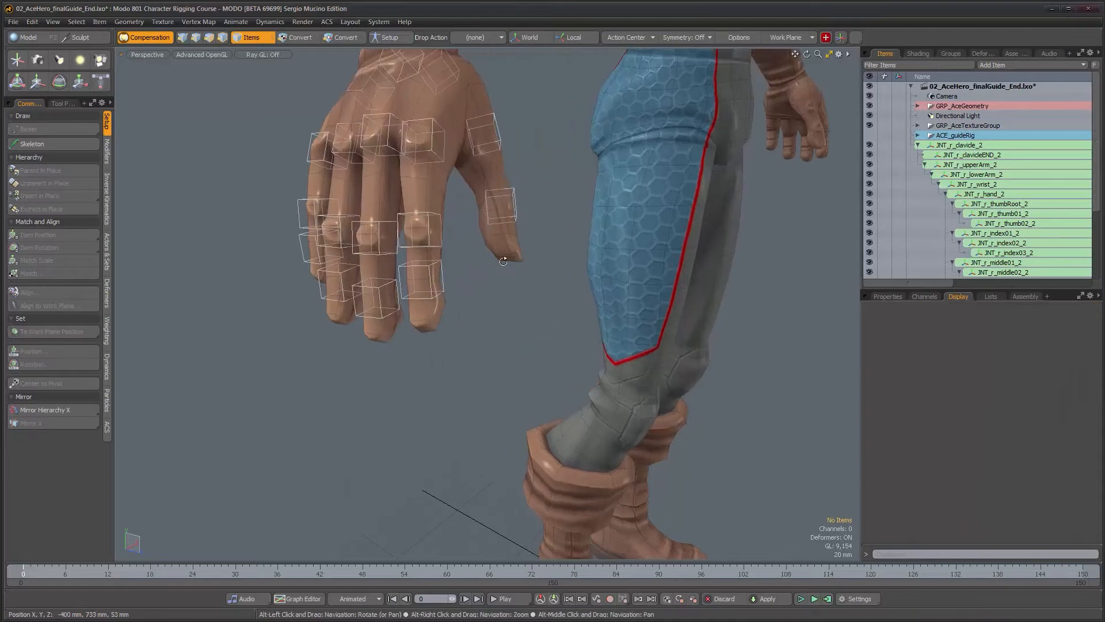
{"action": "left_click_drag", "start_coordinate": [492, 259], "coordinate": [458, 330], "text": "alt+shift"}
{"action": "left_click", "coordinate": [458, 330]}
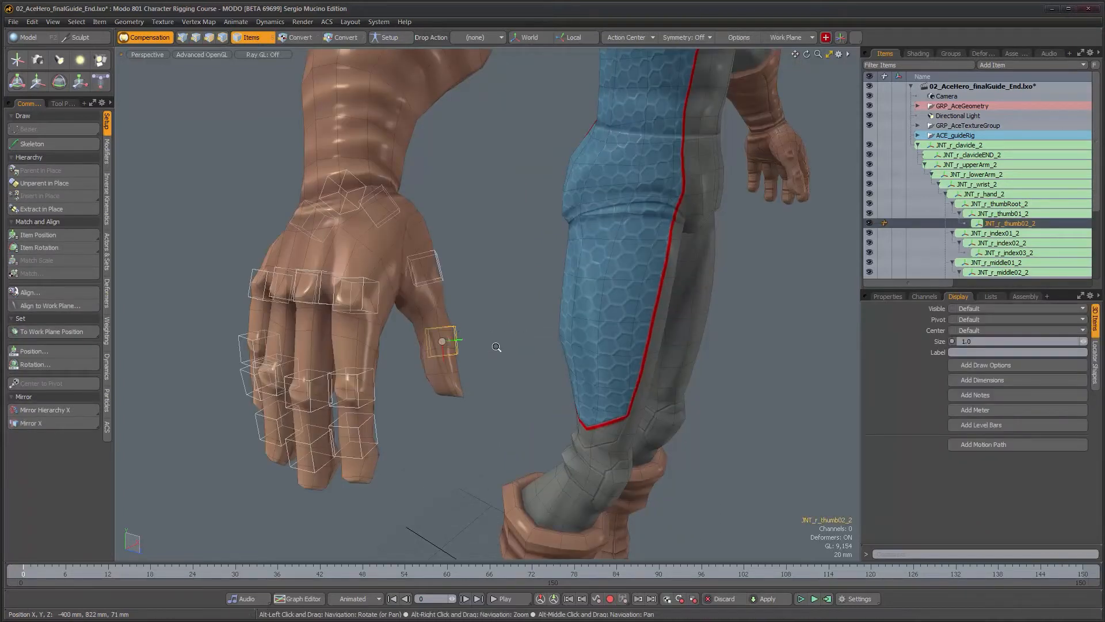
{"action": "scroll", "coordinate": [518, 345], "scroll_direction": "up", "scroll_amount": 6}
{"action": "scroll", "coordinate": [517, 349], "scroll_direction": "up", "scroll_amount": 2}
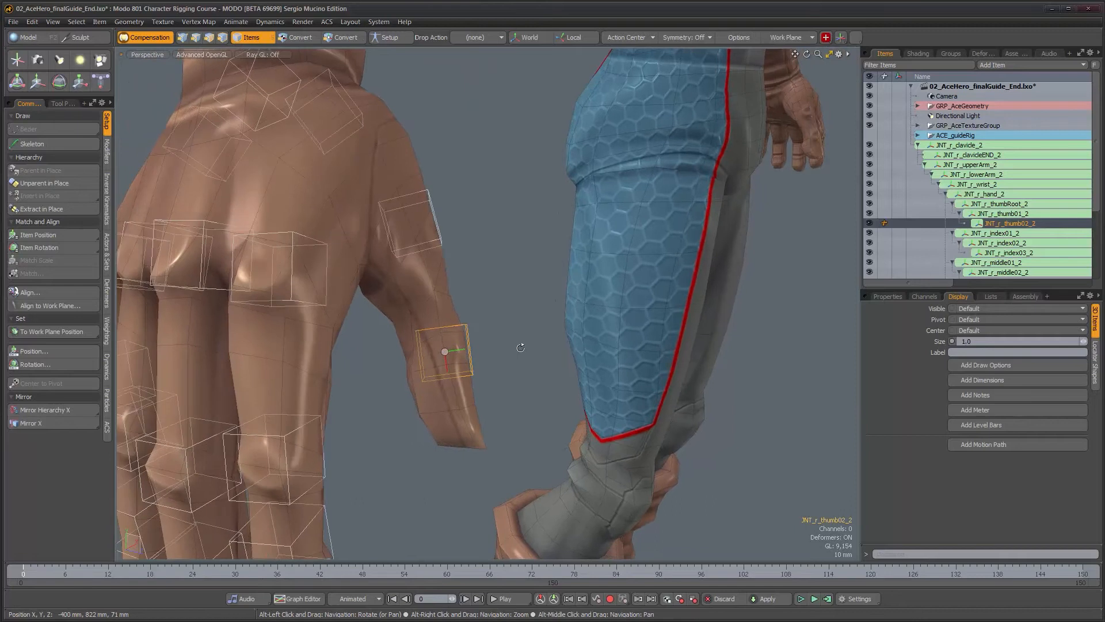
{"action": "left_click_drag", "start_coordinate": [540, 343], "coordinate": [430, 239], "text": "alt"}
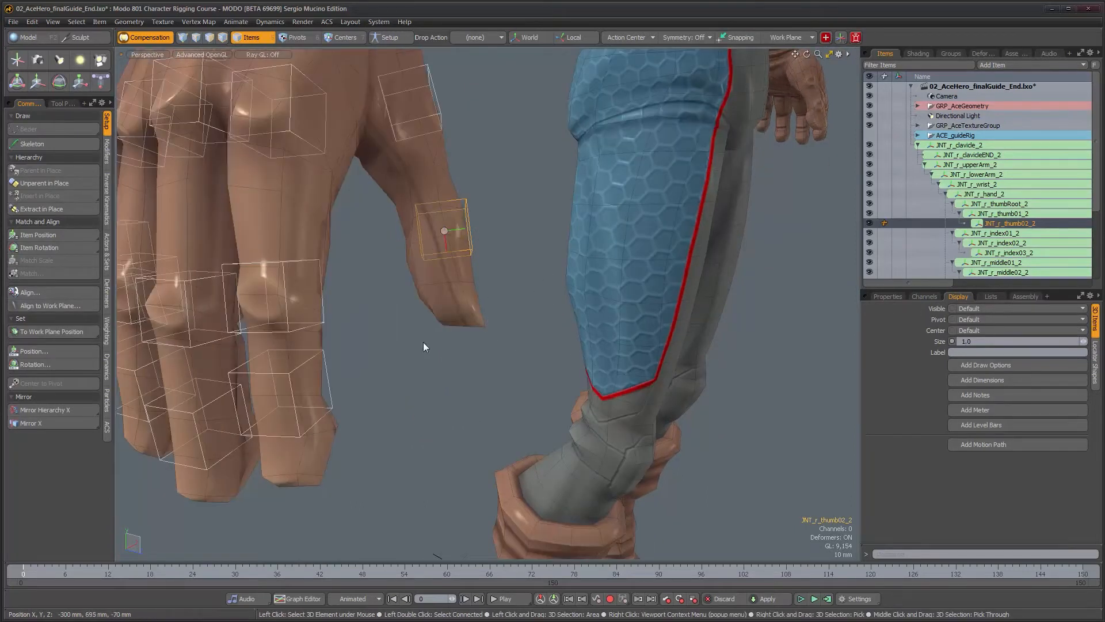
{"action": "left_click_drag", "start_coordinate": [489, 274], "coordinate": [474, 293], "text": "alt"}
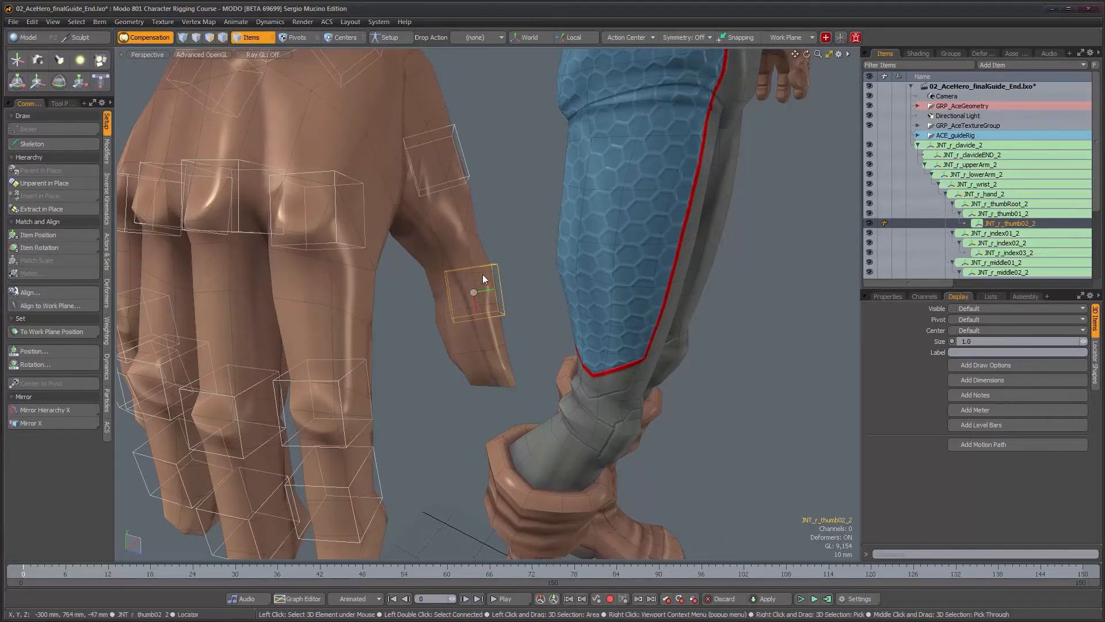
{"action": "left_click", "coordinate": [1095, 371]}
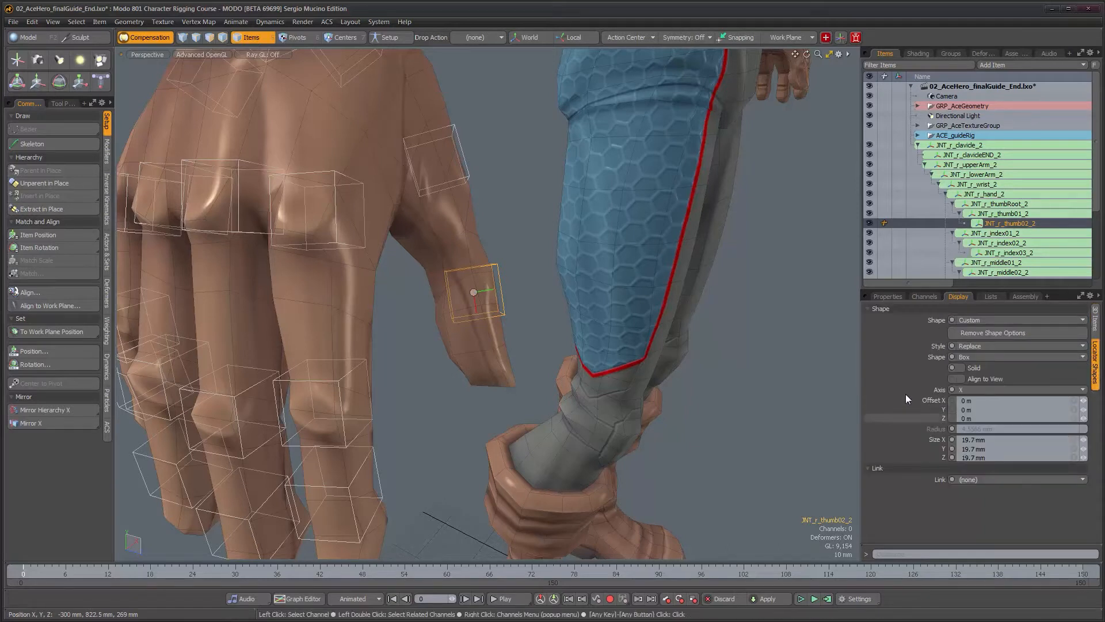
Lengthen the JNT_r_thumb02_2 box by setting its X size to 40 mm.
{"action": "mouse_move", "coordinate": [494, 330]}
{"action": "left_mouse_down", "text": "alt"}
{"action": "mouse_move", "coordinate": [468, 334]}
{"action": "mouse_move", "coordinate": [485, 329]}
{"action": "left_mouse_up", "text": "alt"}
{"action": "right_click_drag", "start_coordinate": [485, 329], "coordinate": [451, 334], "text": "alt"}
{"action": "left_click_drag", "start_coordinate": [451, 334], "coordinate": [476, 357], "text": "alt"}
{"action": "right_click_drag", "start_coordinate": [475, 357], "coordinate": [443, 354], "text": "alt"}
{"action": "mouse_move", "coordinate": [511, 318]}
{"action": "middle_mouse_down", "text": "alt"}
{"action": "mouse_move", "coordinate": [471, 443]}
{"action": "mouse_move", "coordinate": [499, 308]}
{"action": "middle_mouse_up", "text": "alt"}
{"action": "left_click_drag", "start_coordinate": [498, 307], "coordinate": [490, 286], "text": "alt"}
{"action": "right_click_drag", "start_coordinate": [490, 286], "coordinate": [481, 326], "text": "alt"}
{"action": "middle_click_drag", "start_coordinate": [482, 326], "coordinate": [515, 261], "text": "alt"}
{"action": "left_click_drag", "start_coordinate": [516, 261], "coordinate": [535, 264], "text": "alt"}
{"action": "right_click_drag", "start_coordinate": [535, 264], "coordinate": [509, 242], "text": "alt"}
{"action": "mouse_move", "coordinate": [509, 242]}
{"action": "left_mouse_down", "text": "alt"}
{"action": "mouse_move", "coordinate": [509, 269]}
{"action": "mouse_move", "coordinate": [523, 253]}
{"action": "left_mouse_up", "text": "alt"}
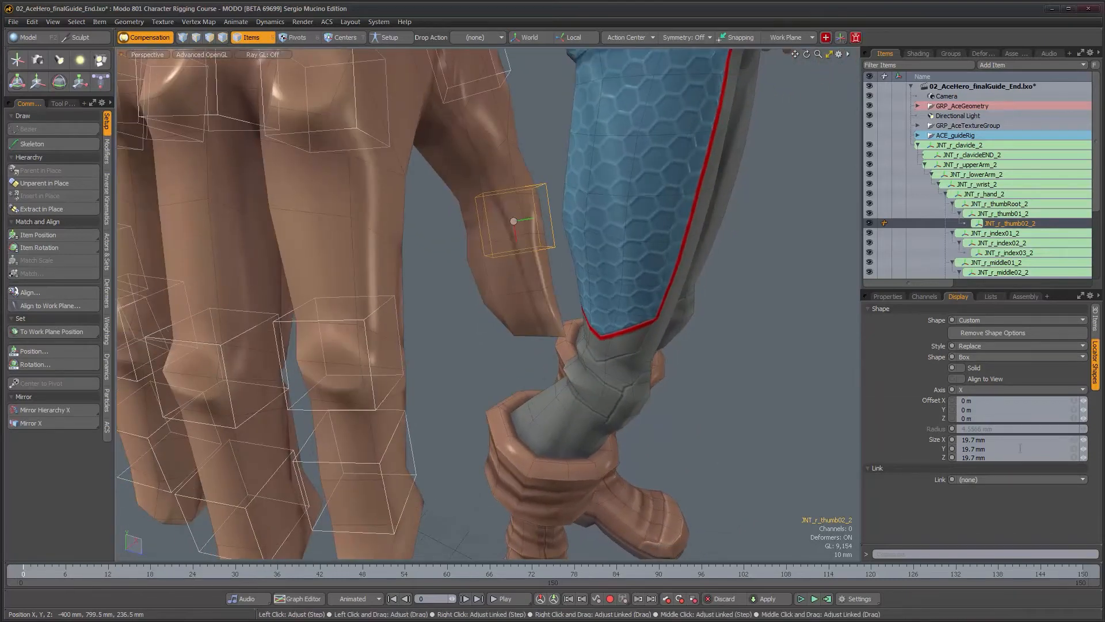
{"action": "left_click_drag", "start_coordinate": [730, 352], "coordinate": [545, 316], "text": "alt"}
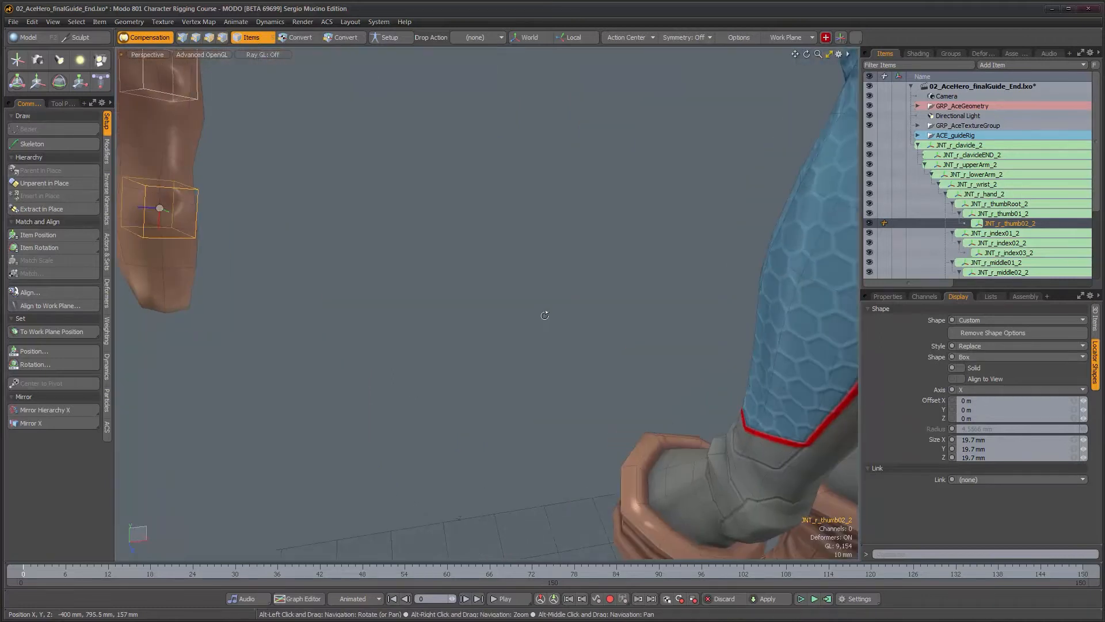
{"action": "middle_click_drag", "start_coordinate": [545, 316], "coordinate": [856, 344], "text": "alt"}
{"action": "left_click_drag", "start_coordinate": [857, 344], "coordinate": [596, 334], "text": "alt"}
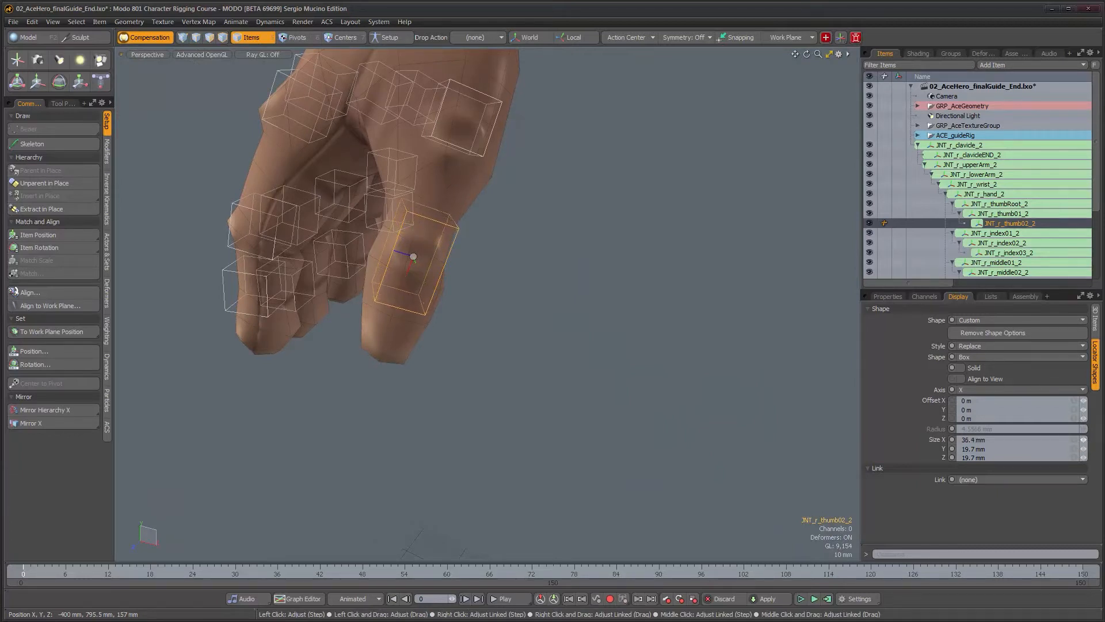
{"action": "left_click_drag", "start_coordinate": [412, 448], "coordinate": [473, 443], "text": "alt"}
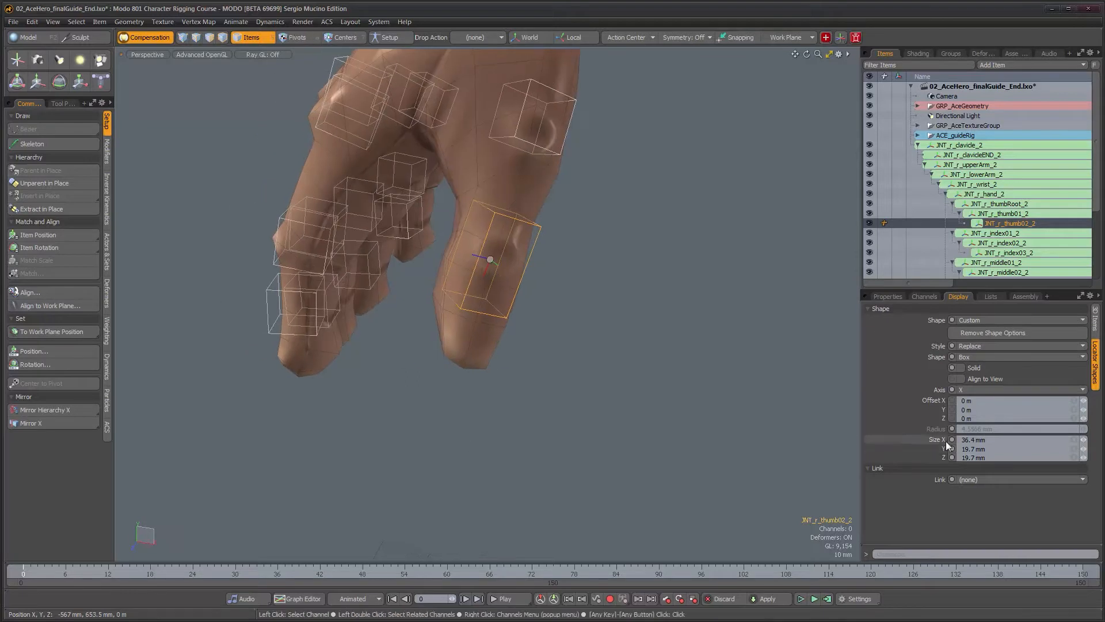
{"action": "left_click", "coordinate": [989, 439]}
{"action": "type", "text": "40"}
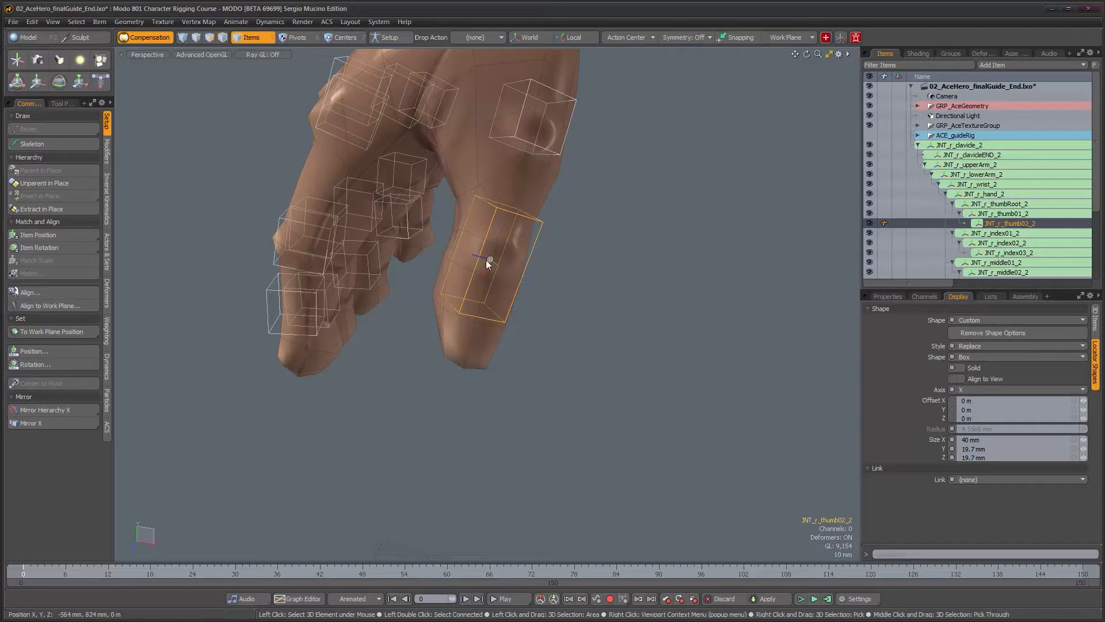
Offset the JNT_r_thumb02_2 box by 20 mm in X so it covers the thumb tip.
{"action": "left_click", "coordinate": [980, 401]}
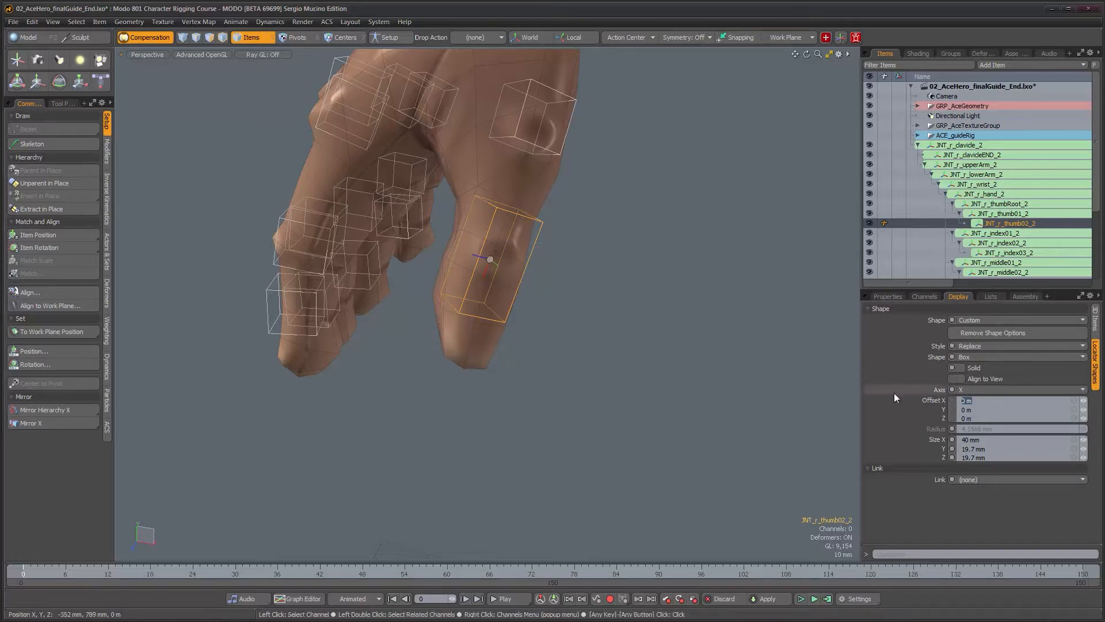
{"action": "type", "text": "20"}
{"action": "left_click_drag", "start_coordinate": [530, 313], "coordinate": [506, 312], "text": "alt"}
{"action": "right_click_drag", "start_coordinate": [506, 295], "coordinate": [559, 304], "text": "alt"}
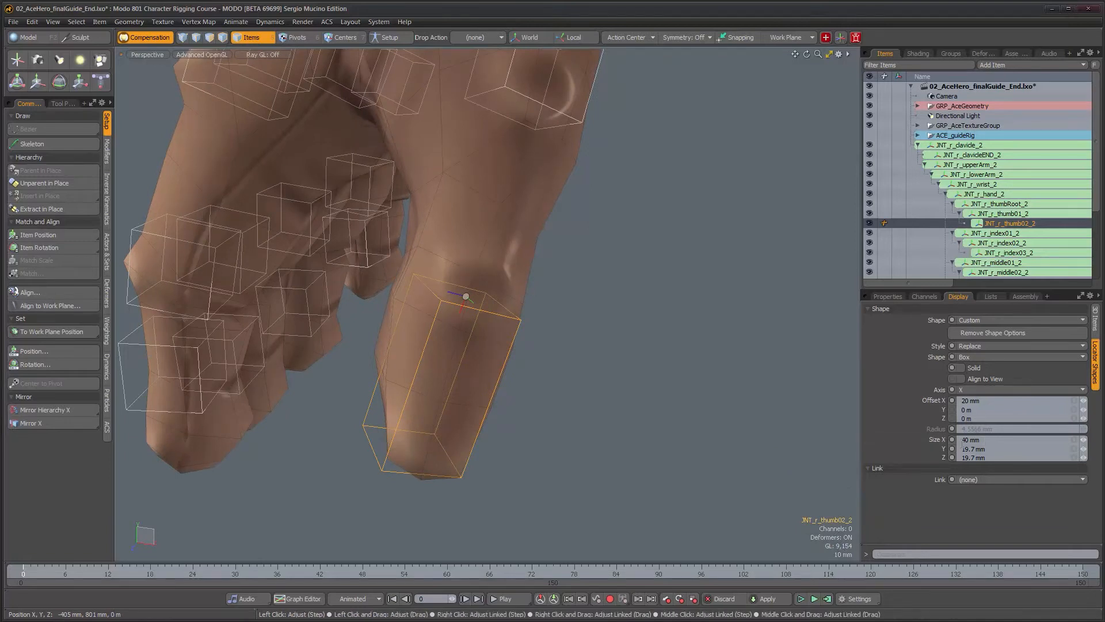
Widen the JNT_r_thumb02_2 box around the thumb to about 28.1 mm in Y and 28.9 mm in Z.
{"action": "left_click_drag", "start_coordinate": [508, 356], "coordinate": [499, 378], "text": "alt"}
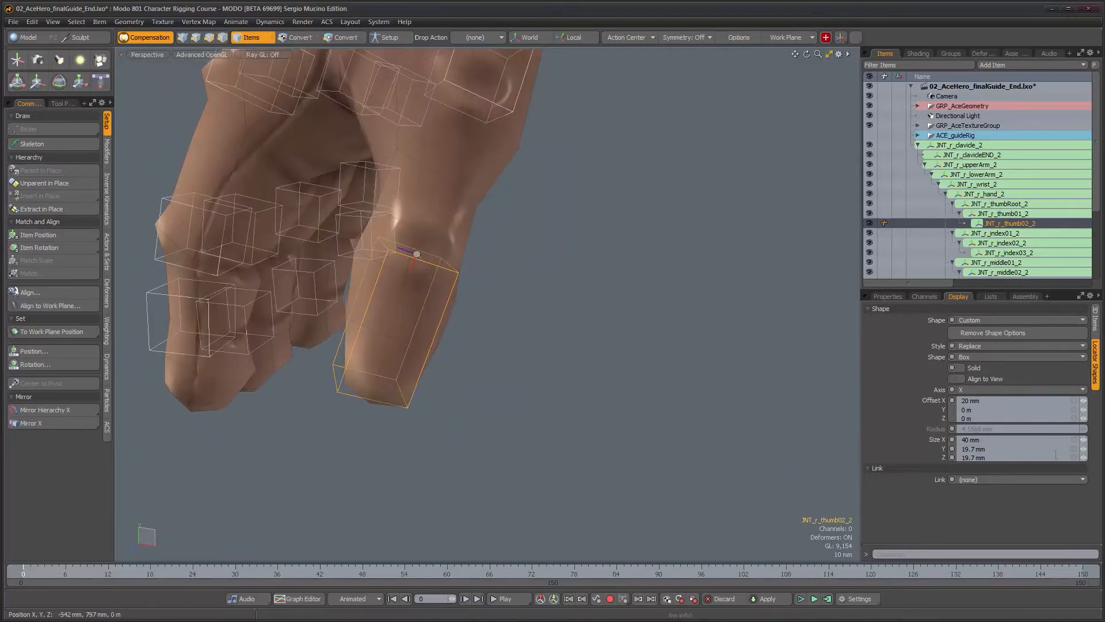
{"action": "left_click_drag", "start_coordinate": [1083, 448], "coordinate": [1098, 449]}
{"action": "left_click_drag", "start_coordinate": [494, 413], "coordinate": [552, 412], "text": "alt"}
{"action": "left_click_drag", "start_coordinate": [594, 357], "coordinate": [305, 334], "text": "alt+shift"}
{"action": "left_click_drag", "start_coordinate": [521, 373], "coordinate": [606, 380], "text": "alt"}
{"action": "left_click_drag", "start_coordinate": [1083, 448], "coordinate": [1098, 458]}
{"action": "left_click_drag", "start_coordinate": [499, 410], "coordinate": [581, 438], "text": "alt"}
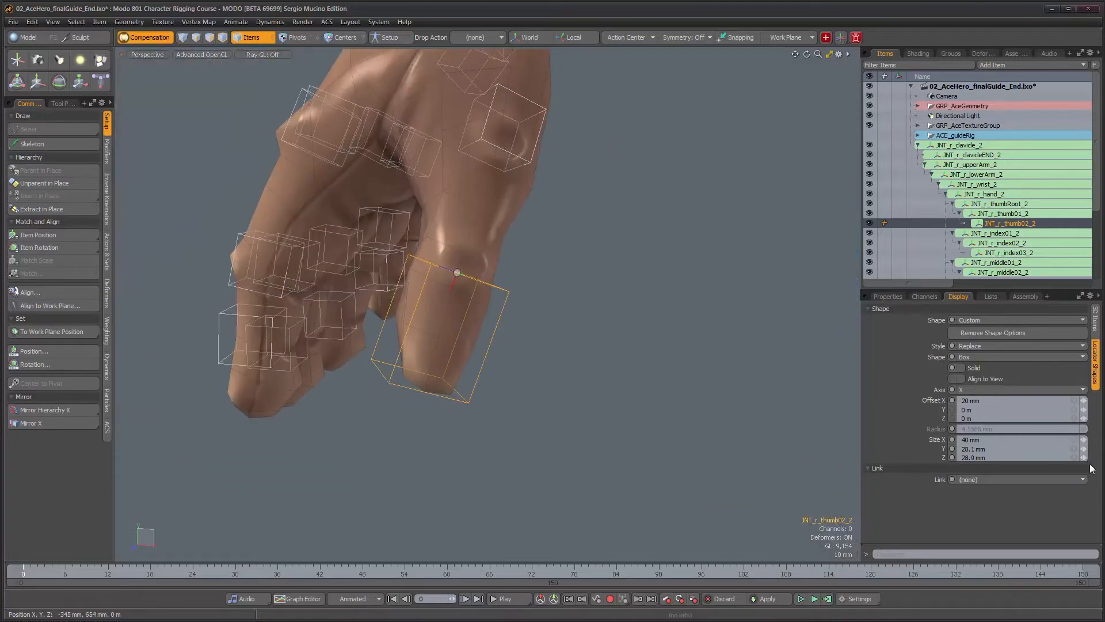
Enlarge the JNT_r_thumb02_2 box in Z to about 34.1 mm so it encloses the thumb tip.
{"action": "left_click_drag", "start_coordinate": [1083, 458], "coordinate": [1093, 458]}
{"action": "left_click_drag", "start_coordinate": [502, 323], "coordinate": [550, 386], "text": "alt"}
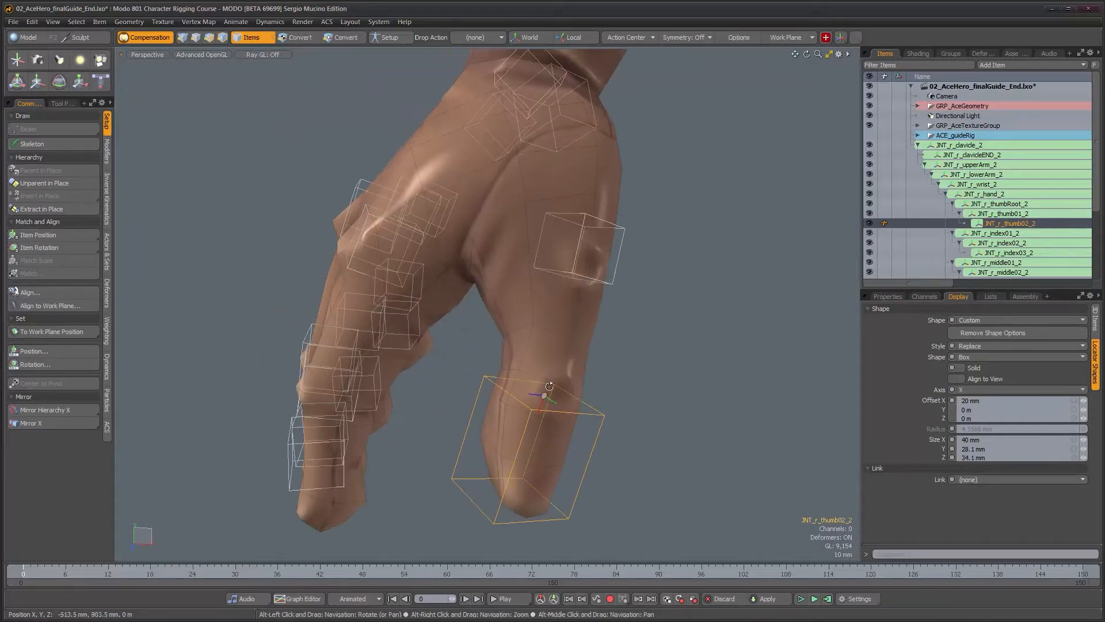
Select the middle thumb joint, JNT_r_thumb01_2, and lengthen its box by setting the X size to 36 mm.
{"action": "left_click", "coordinate": [613, 283]}
{"action": "left_click_drag", "start_coordinate": [803, 381], "coordinate": [630, 371], "text": "alt"}
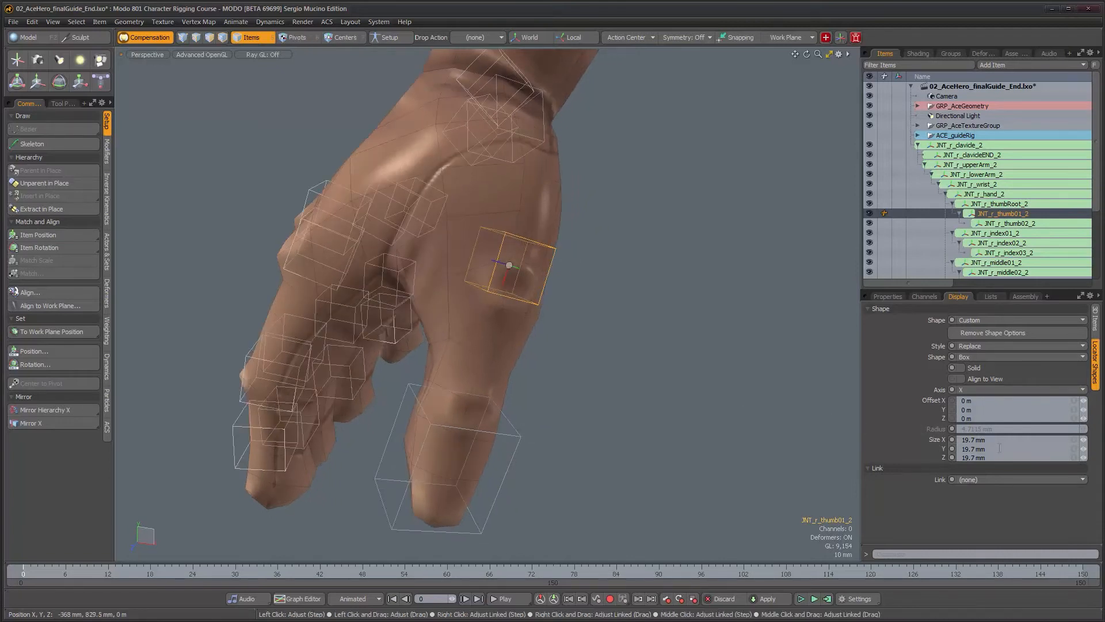
{"action": "left_click", "coordinate": [1002, 440]}
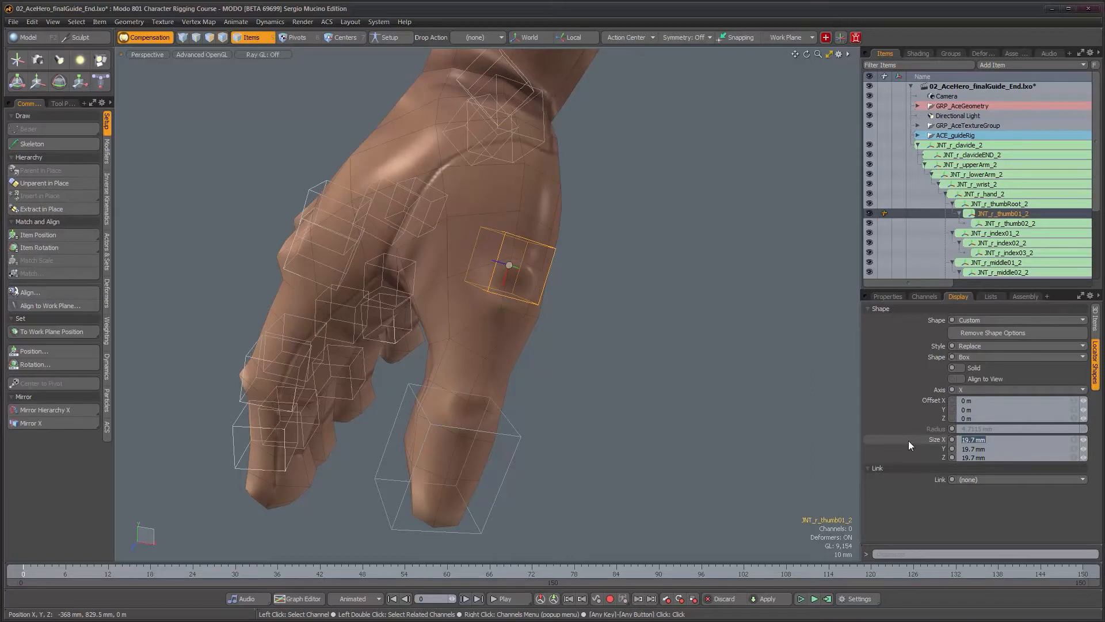
{"action": "type", "text": "36"}
{"action": "key", "text": "Return"}
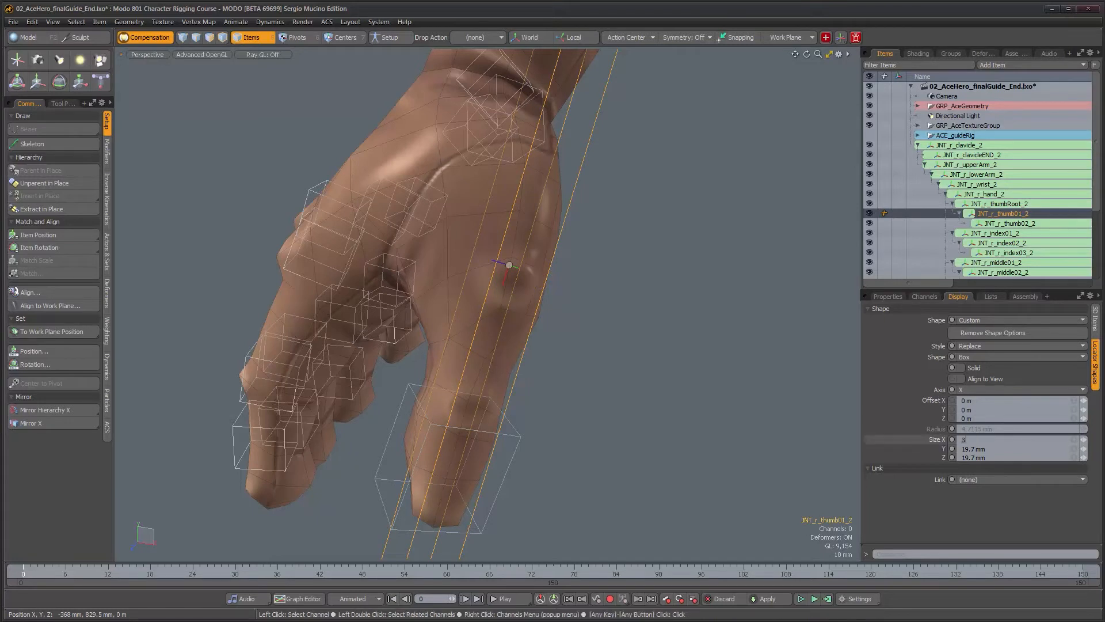
{"action": "key", "text": "Return"}
Offset the JNT_r_thumb01_2 box by 18 mm in X.
{"action": "left_click_drag", "start_coordinate": [639, 394], "coordinate": [659, 365], "text": "alt"}
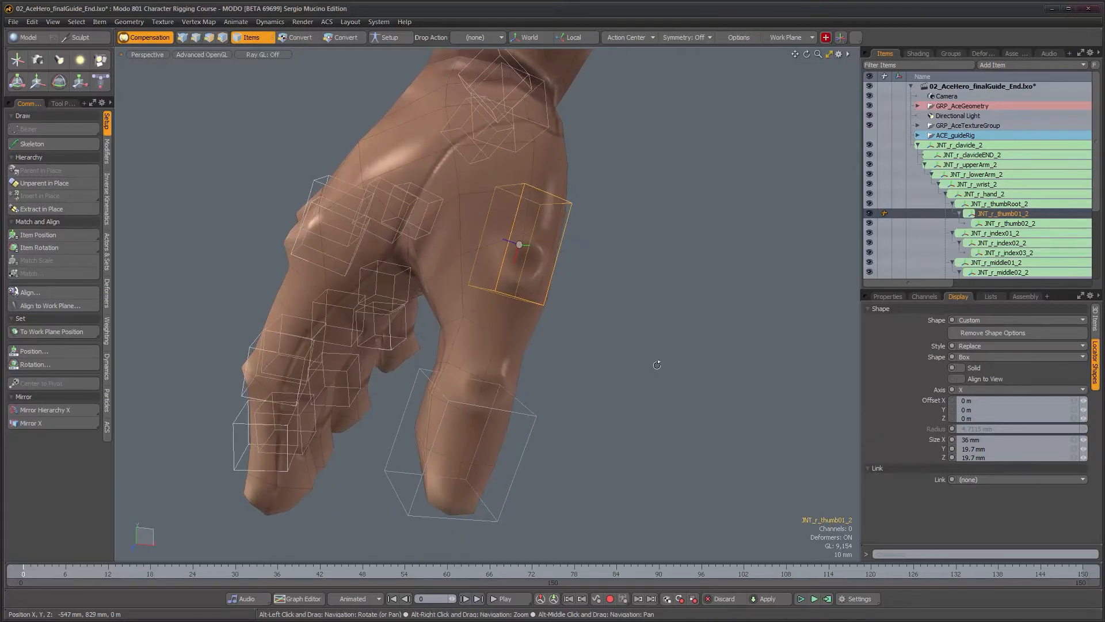
{"action": "left_click", "coordinate": [967, 400]}
{"action": "type", "text": "18"}
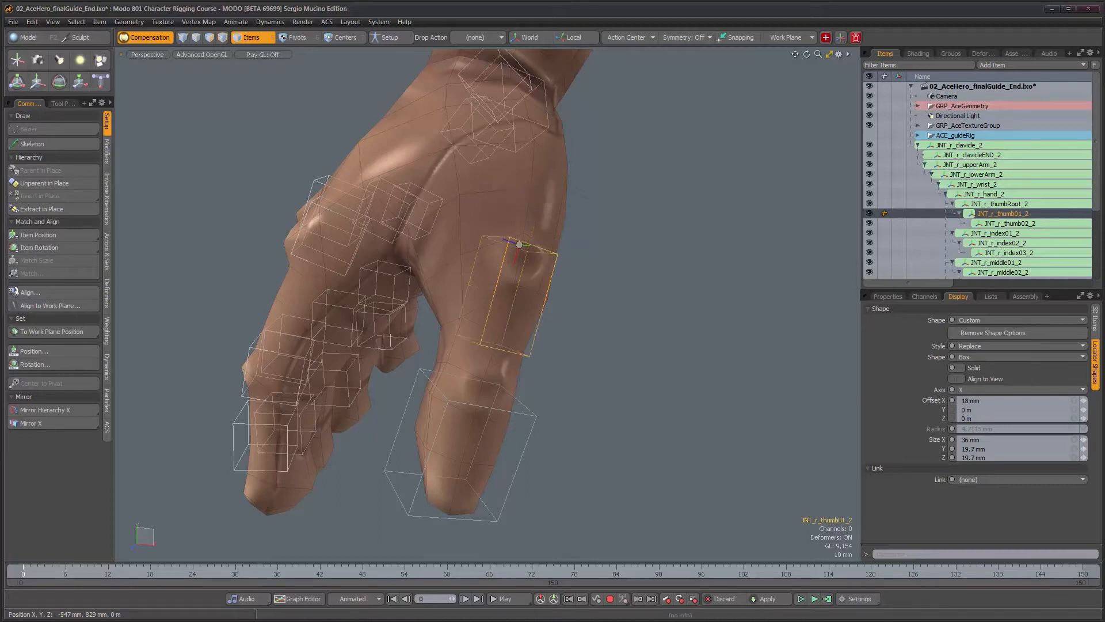
{"action": "left_click_drag", "start_coordinate": [659, 353], "coordinate": [665, 352], "text": "alt"}
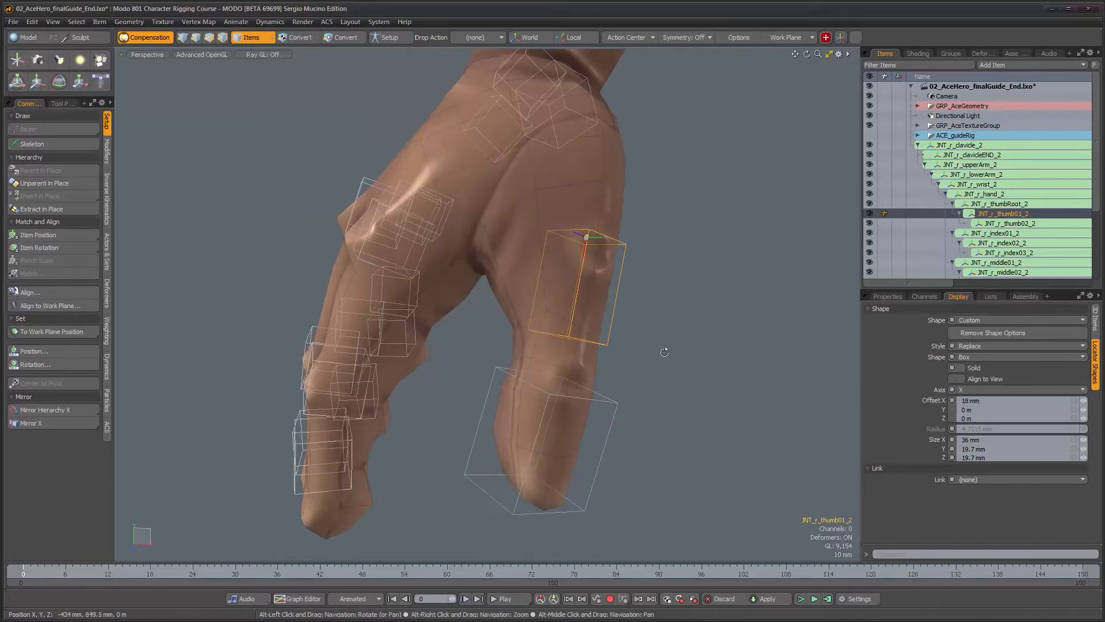
Set the JNT_r_thumb01_2 box to an X size of 42 mm and an X offset of 21 mm.
{"action": "type", "text": "42"}
{"action": "key", "text": "Return"}
{"action": "left_click", "coordinate": [978, 439]}
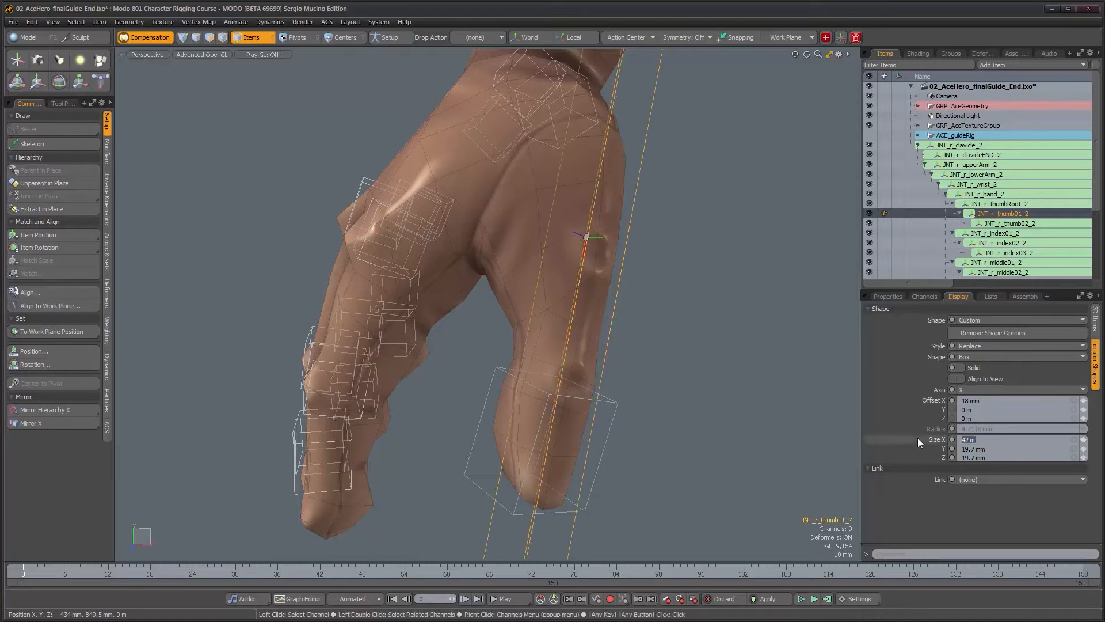
{"action": "type", "text": "42 mm"}
{"action": "key", "text": "Return"}
{"action": "left_click", "coordinate": [976, 401]}
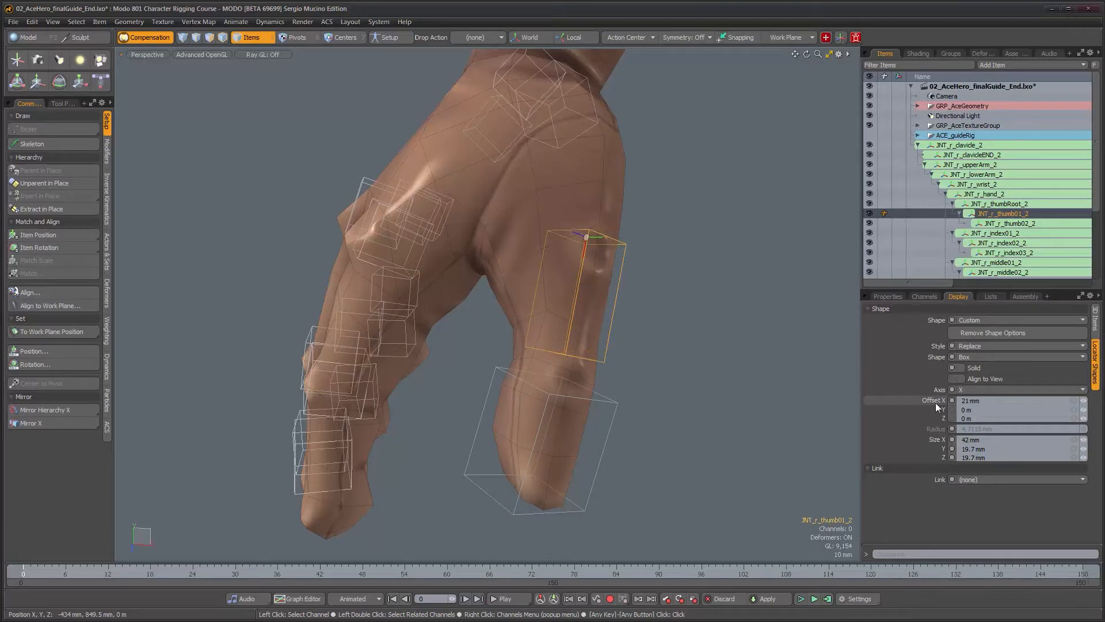
Widen the JNT_r_thumb01_2 box around the thumb to 30 mm in Y and about 40.8 mm in Z.
{"action": "left_click_drag", "start_coordinate": [584, 378], "coordinate": [602, 341], "text": "alt"}
{"action": "right_click_drag", "start_coordinate": [602, 343], "coordinate": [597, 345], "text": "alt"}
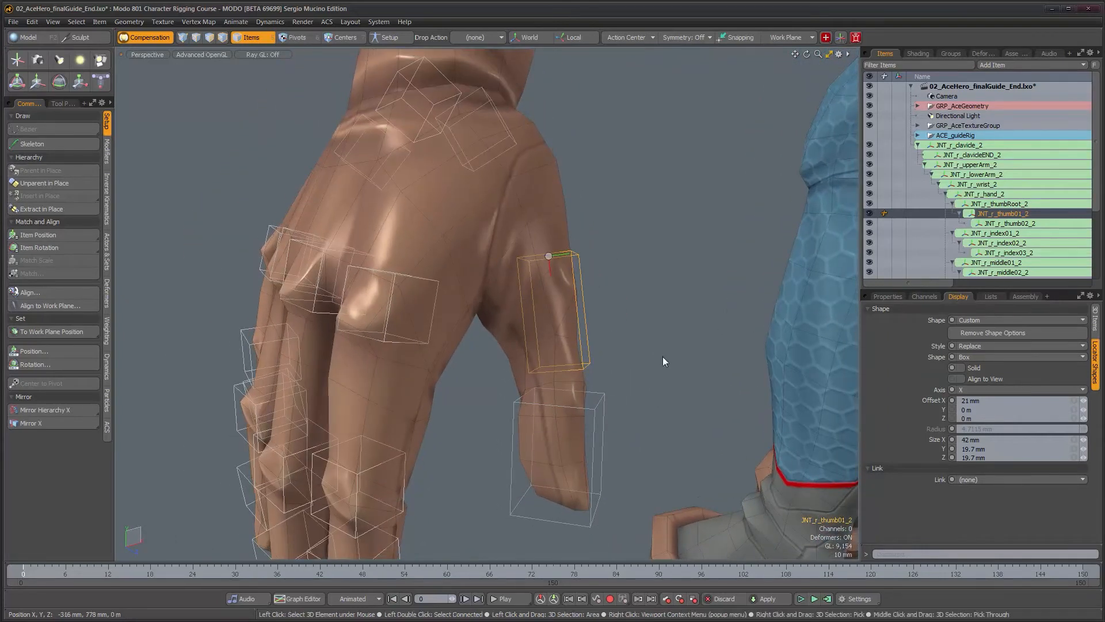
{"action": "right_click_drag", "start_coordinate": [631, 389], "coordinate": [626, 382], "text": "alt"}
{"action": "left_click_drag", "start_coordinate": [627, 382], "coordinate": [638, 375], "text": "alt"}
{"action": "left_click_drag", "start_coordinate": [666, 291], "coordinate": [659, 356], "text": "alt"}
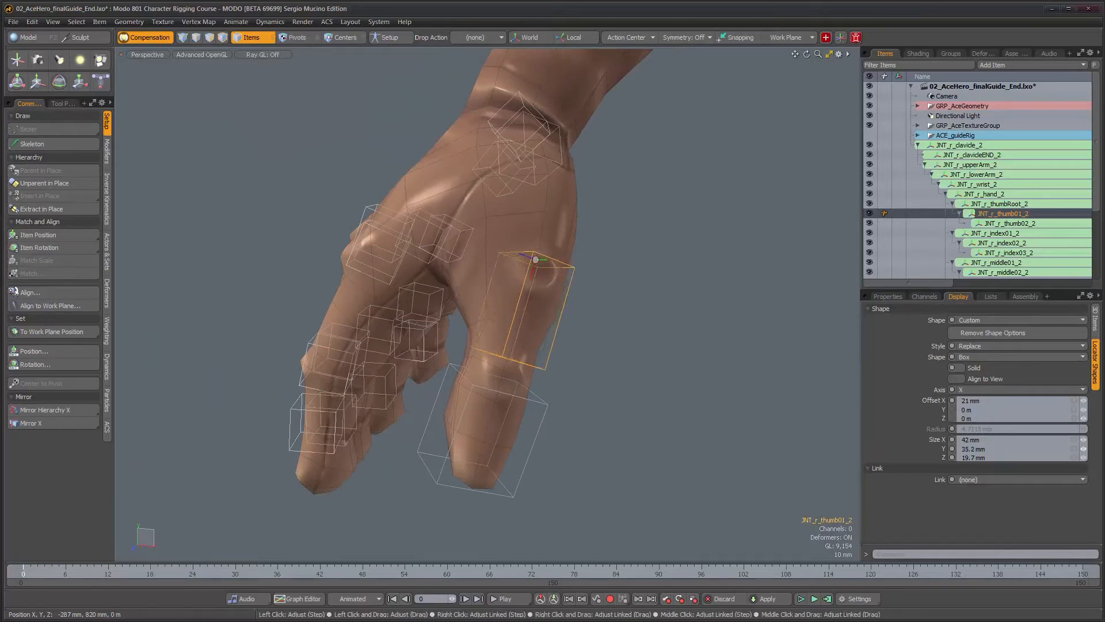
{"action": "left_click_drag", "start_coordinate": [685, 424], "coordinate": [705, 390], "text": "alt"}
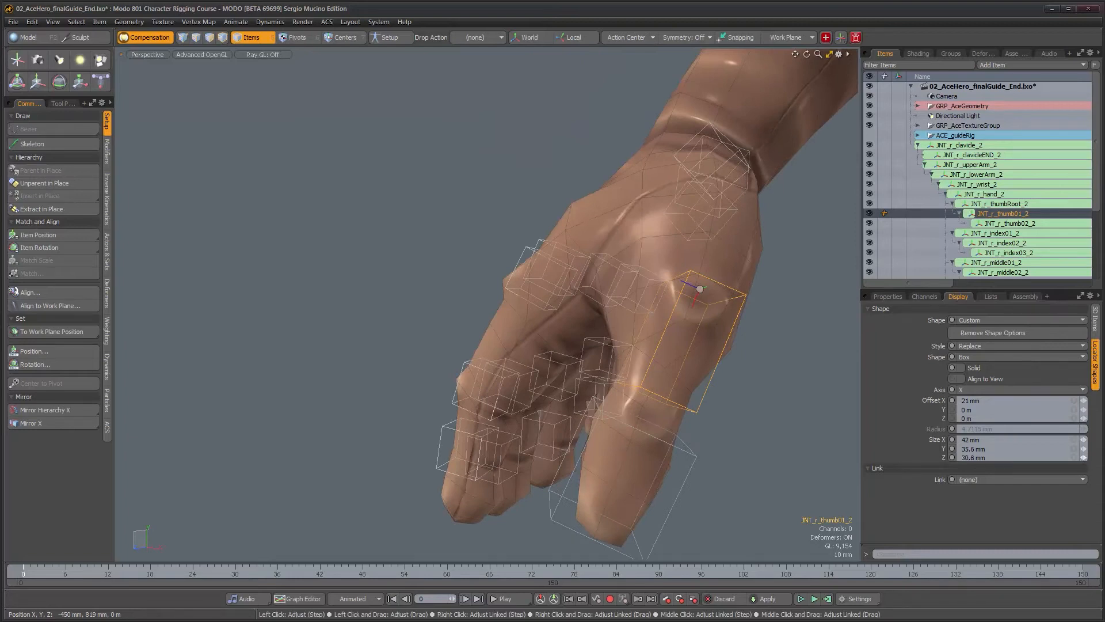
{"action": "left_click_drag", "start_coordinate": [731, 382], "coordinate": [674, 366], "text": "alt"}
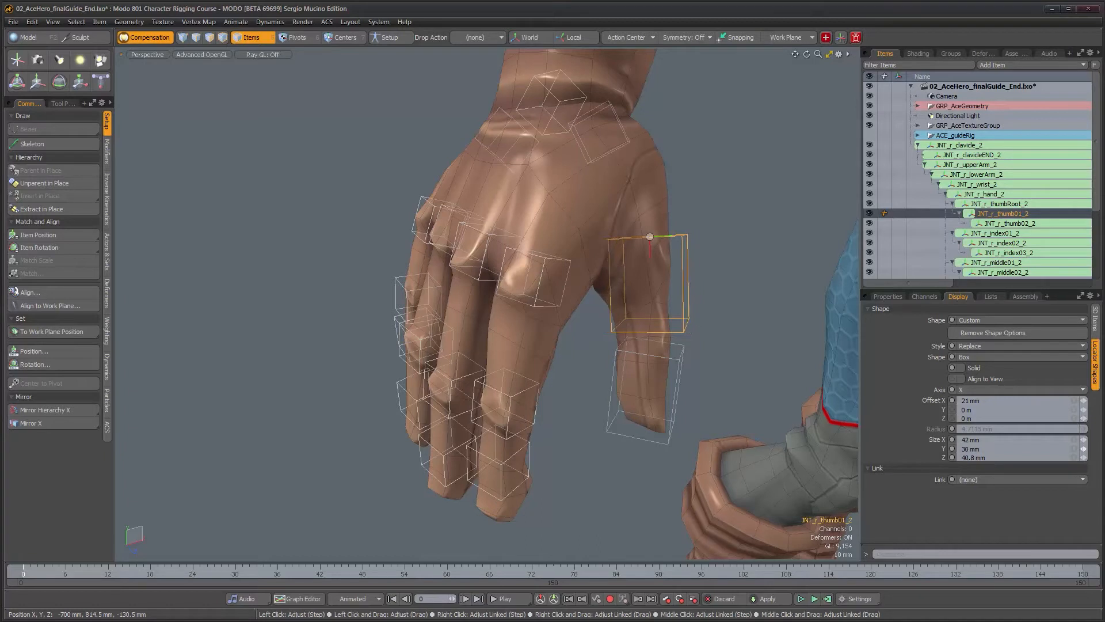
Fit the JNT_r_hand_2 box to 60 mm in X, 50 mm in Y and about 70.9 mm in Z, offset 30 mm in X.
{"action": "left_click_drag", "start_coordinate": [735, 382], "coordinate": [691, 345], "text": "alt"}
{"action": "left_click_drag", "start_coordinate": [600, 390], "coordinate": [559, 363], "text": "alt"}
{"action": "left_click_drag", "start_coordinate": [495, 419], "coordinate": [479, 350], "text": "alt"}
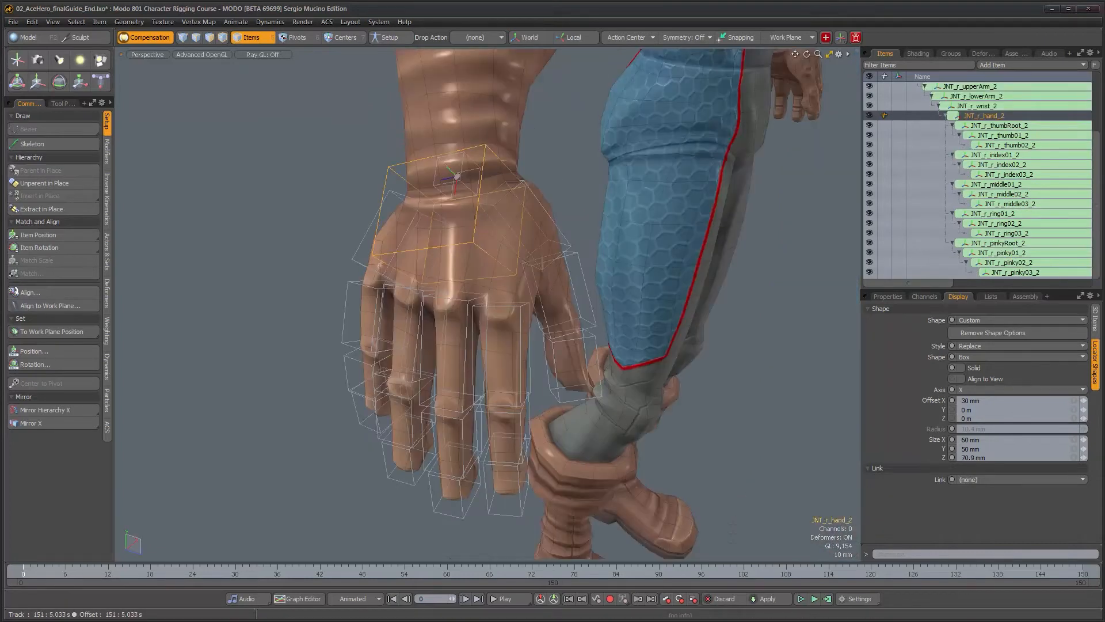
Select the wrist joint, JNT_r_wrist_2, and find its place in the item hierarchy.
{"action": "left_click_drag", "start_coordinate": [543, 316], "coordinate": [459, 317], "text": "alt"}
{"action": "left_click_drag", "start_coordinate": [446, 297], "coordinate": [481, 309], "text": "alt"}
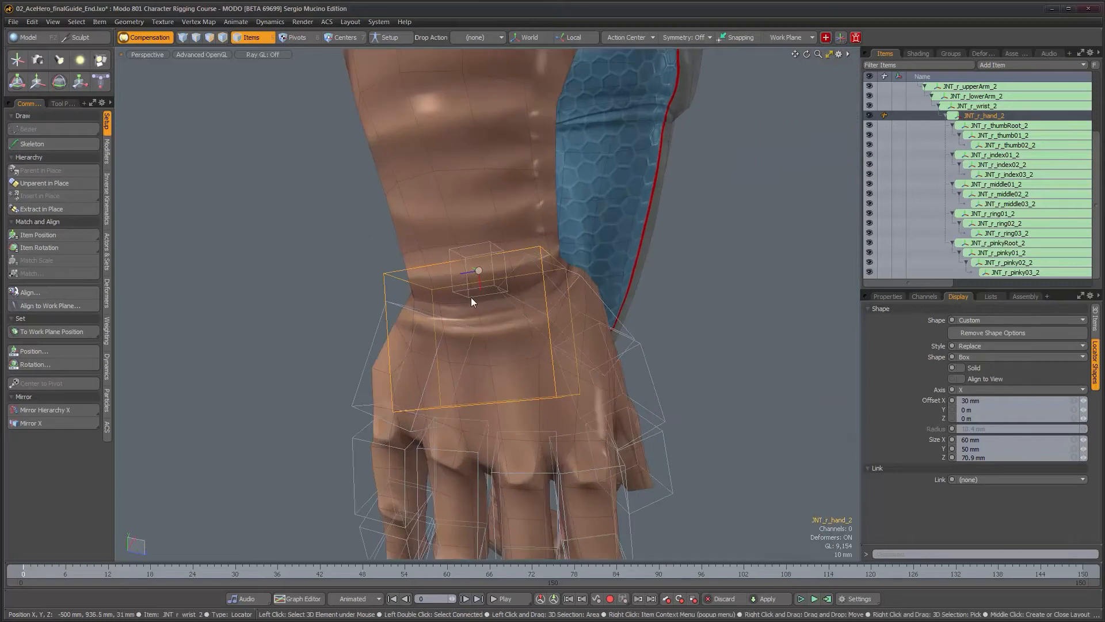
{"action": "left_click", "coordinate": [471, 297]}
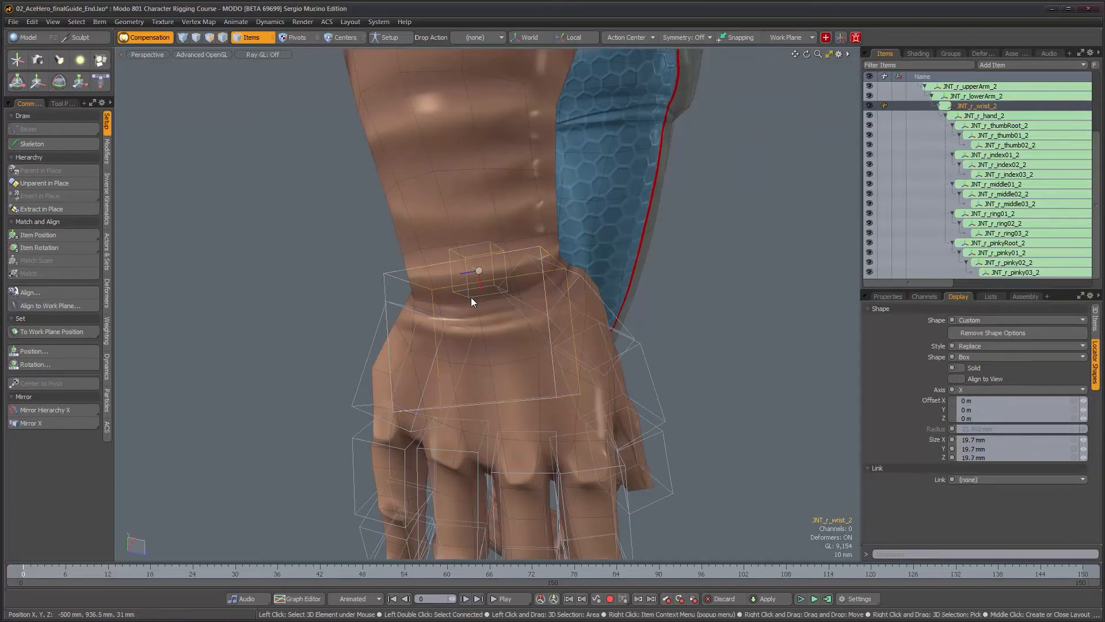
{"action": "left_click_drag", "start_coordinate": [499, 332], "coordinate": [549, 304], "text": "alt"}
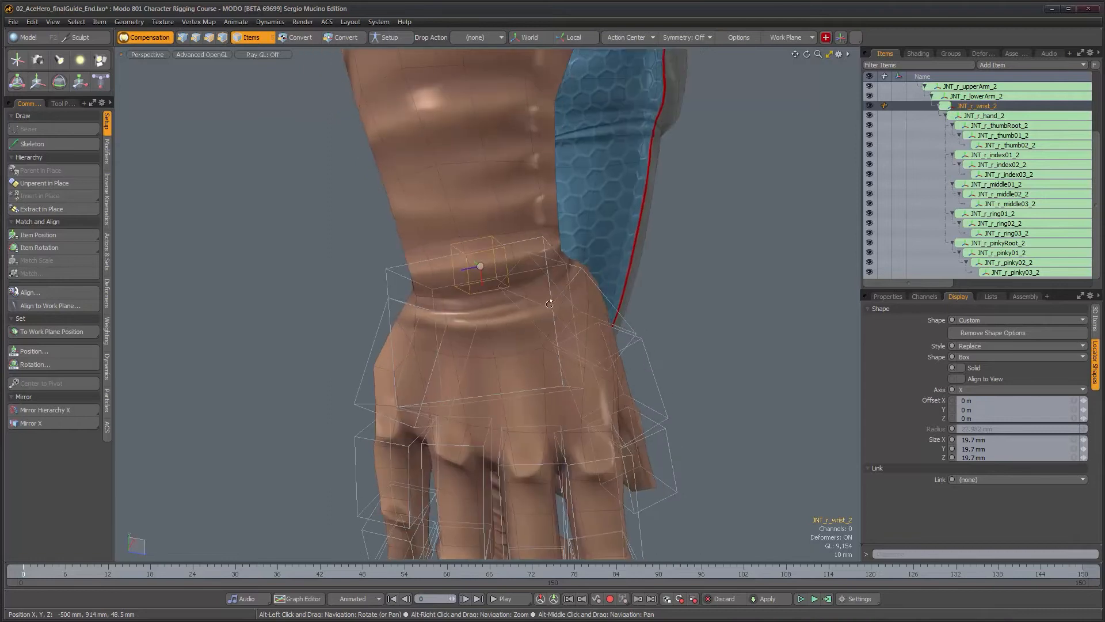
{"action": "scroll", "coordinate": [998, 192], "scroll_direction": "up", "scroll_amount": 3}
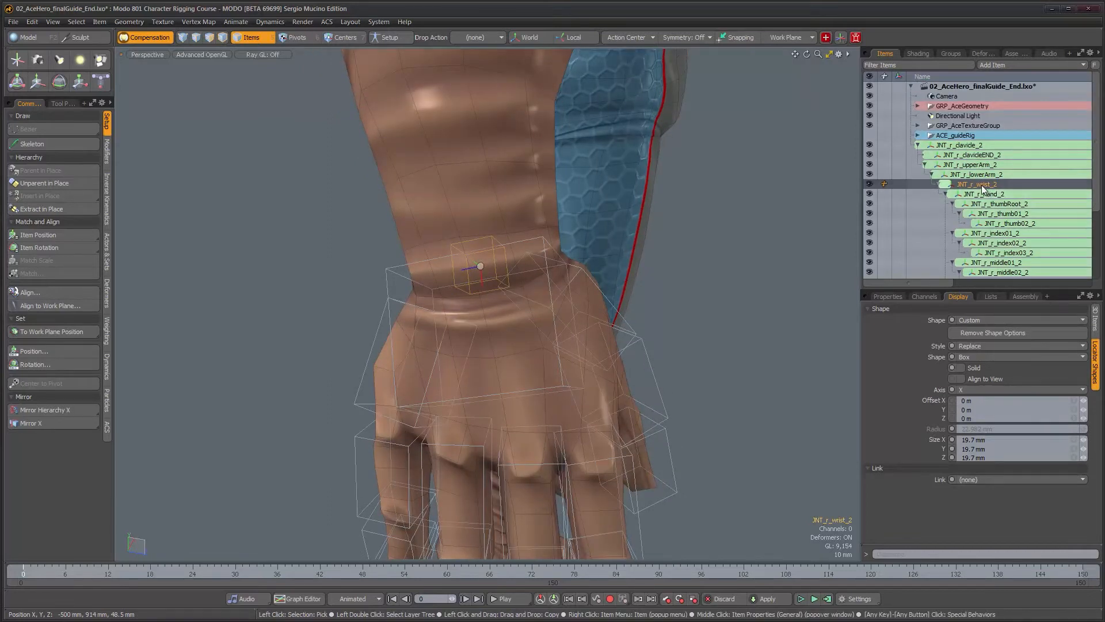
Select the hand joint, JNT_r_hand_2, together with all the finger and thumb joints below it.
{"action": "left_click_drag", "start_coordinate": [583, 259], "coordinate": [465, 236], "text": "alt"}
{"action": "mouse_move", "coordinate": [391, 192]}
{"action": "left_mouse_down", "text": "alt"}
{"action": "mouse_move", "coordinate": [358, 178]}
{"action": "mouse_move", "coordinate": [375, 186]}
{"action": "left_mouse_up", "text": "alt"}
{"action": "middle_click_drag", "start_coordinate": [386, 196], "coordinate": [385, 224], "text": "alt"}
{"action": "right_click_drag", "start_coordinate": [385, 224], "coordinate": [393, 224], "text": "alt"}
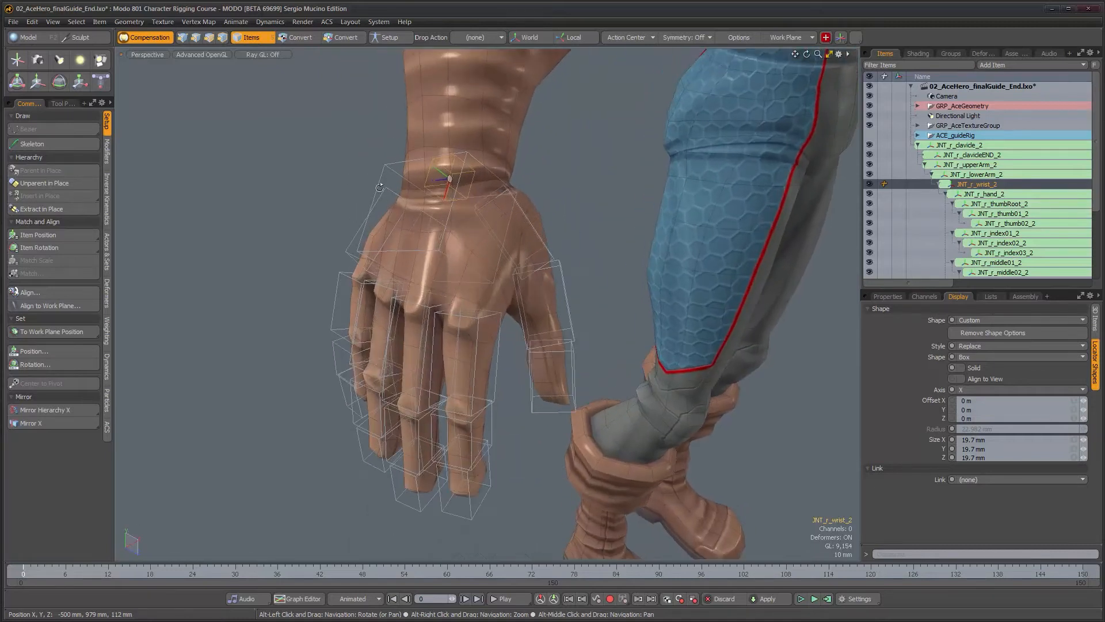
{"action": "double_click", "coordinate": [378, 182]}
Offset the boxes of all selected hand joints by about 29.7 mm in Y so they sit outside the mesh.
{"action": "left_click_drag", "start_coordinate": [468, 240], "coordinate": [528, 295], "text": "alt"}
{"action": "left_click_drag", "start_coordinate": [668, 351], "coordinate": [595, 315], "text": "alt"}
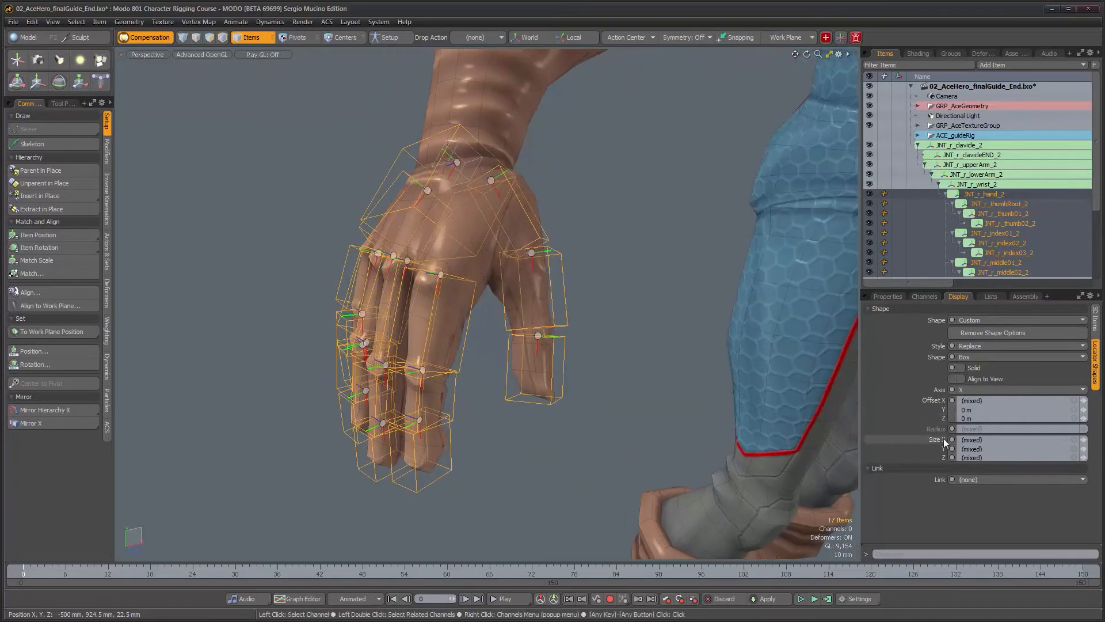
{"action": "left_click_drag", "start_coordinate": [1084, 409], "coordinate": [1085, 409]}
{"action": "left_click_drag", "start_coordinate": [591, 371], "coordinate": [282, 367], "text": "alt"}
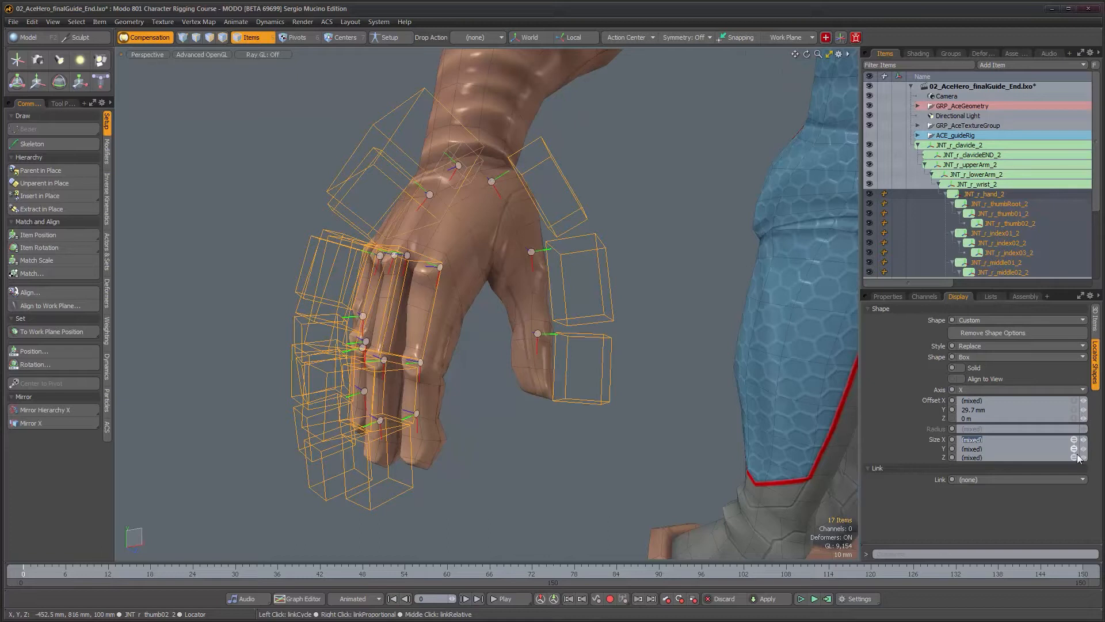
Try shrinking all selected boxes to about 7.1 mm with the sizes linked, and undo the change.
{"action": "left_click_drag", "start_coordinate": [1084, 457], "coordinate": [1044, 457]}
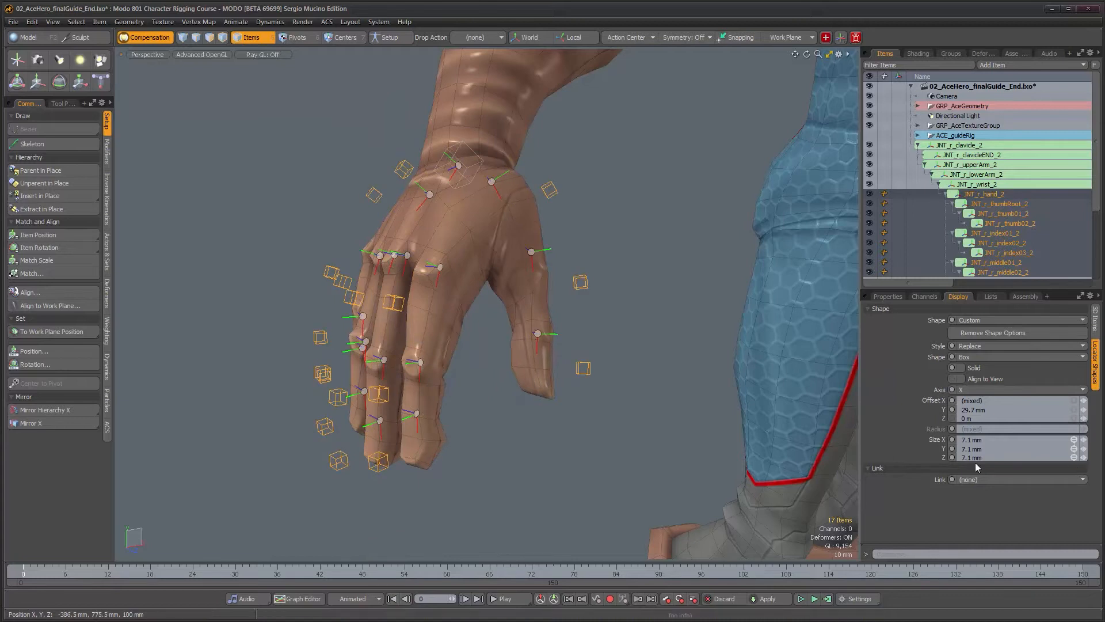
{"action": "key", "text": "ctrl+z"}
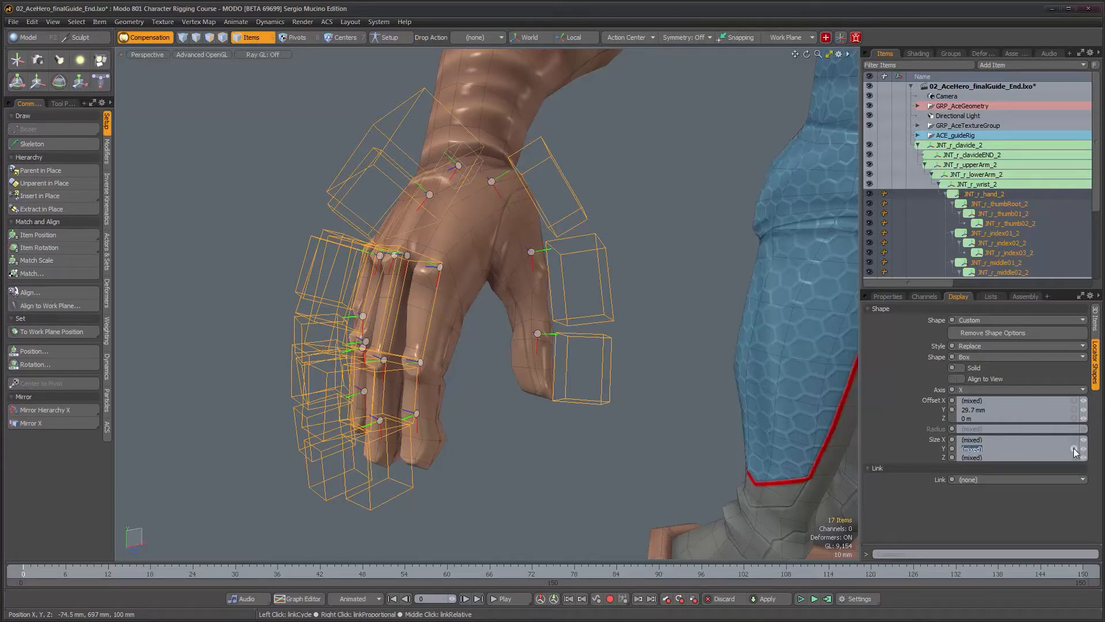
Thin the selected joints' boxes to 10 mm in both Y and Z, keeping their individual lengths.
{"action": "left_click_drag", "start_coordinate": [1083, 448], "coordinate": [1056, 449]}
{"action": "left_click_drag", "start_coordinate": [625, 383], "coordinate": [538, 385], "text": "alt"}
{"action": "mouse_move", "coordinate": [1084, 448]}
{"action": "left_mouse_down"}
{"action": "mouse_move", "coordinate": [1071, 448]}
{"action": "mouse_move", "coordinate": [1078, 458]}
{"action": "left_mouse_up"}
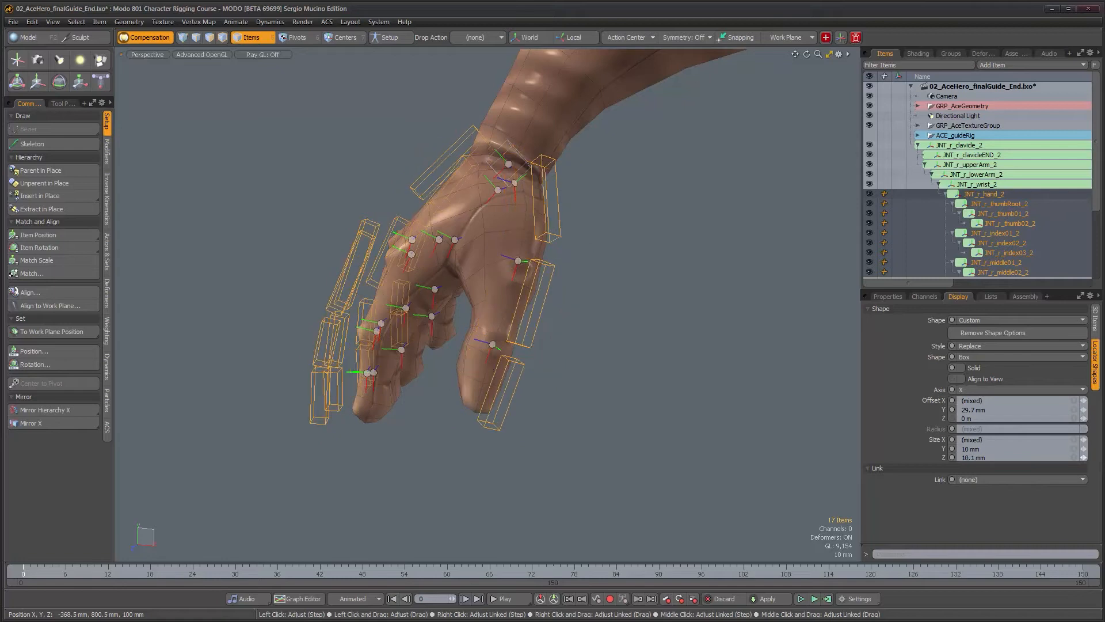
{"action": "left_click_drag", "start_coordinate": [574, 308], "coordinate": [624, 323], "text": "alt"}
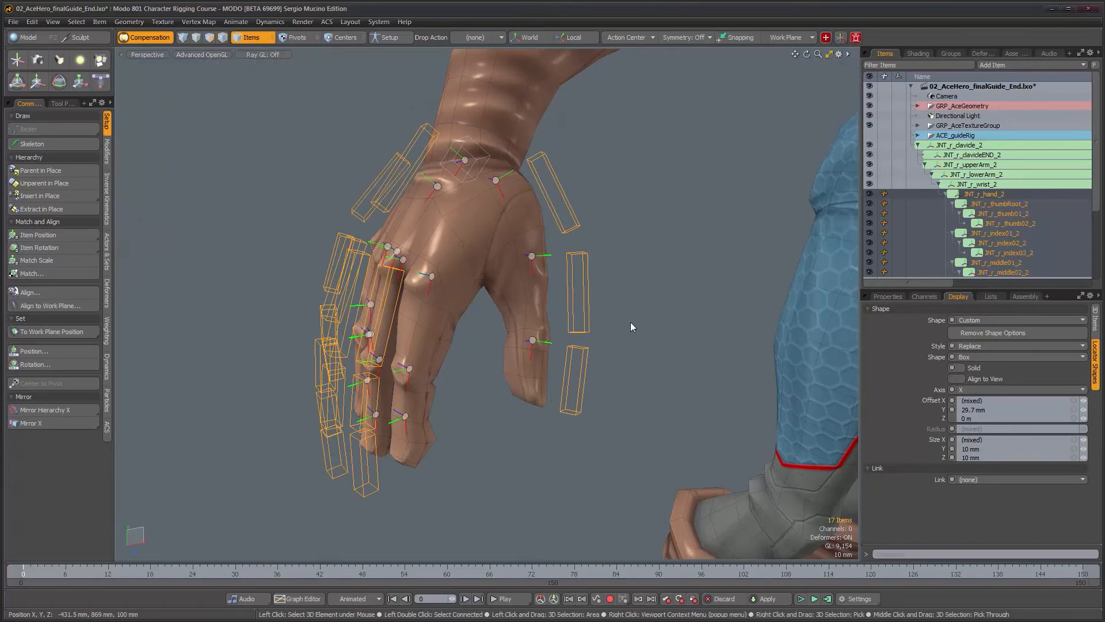
Try lengthening the selected boxes in X with proportional and relative size linking, to 58 mm and 60 mm, undoing each attempt.
{"action": "mouse_move", "coordinate": [1085, 442]}
{"action": "left_mouse_down"}
{"action": "mouse_move", "coordinate": [1102, 442]}
{"action": "mouse_move", "coordinate": [1071, 439]}
{"action": "left_mouse_up"}
{"action": "key", "text": "ctrl+z"}
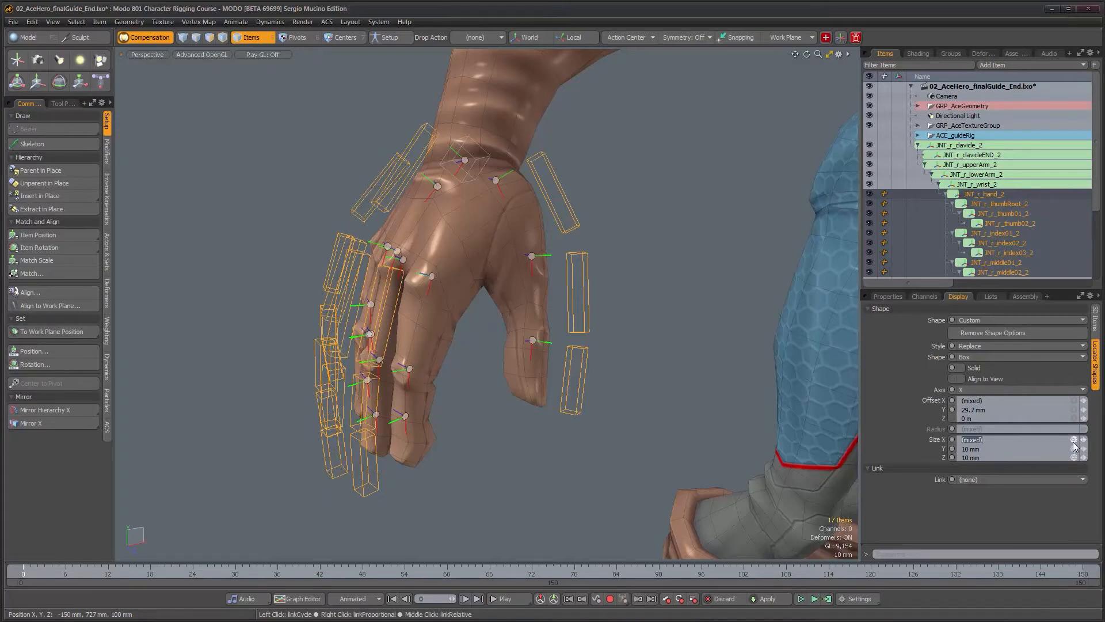
{"action": "left_click_drag", "start_coordinate": [1083, 441], "coordinate": [1083, 440]}
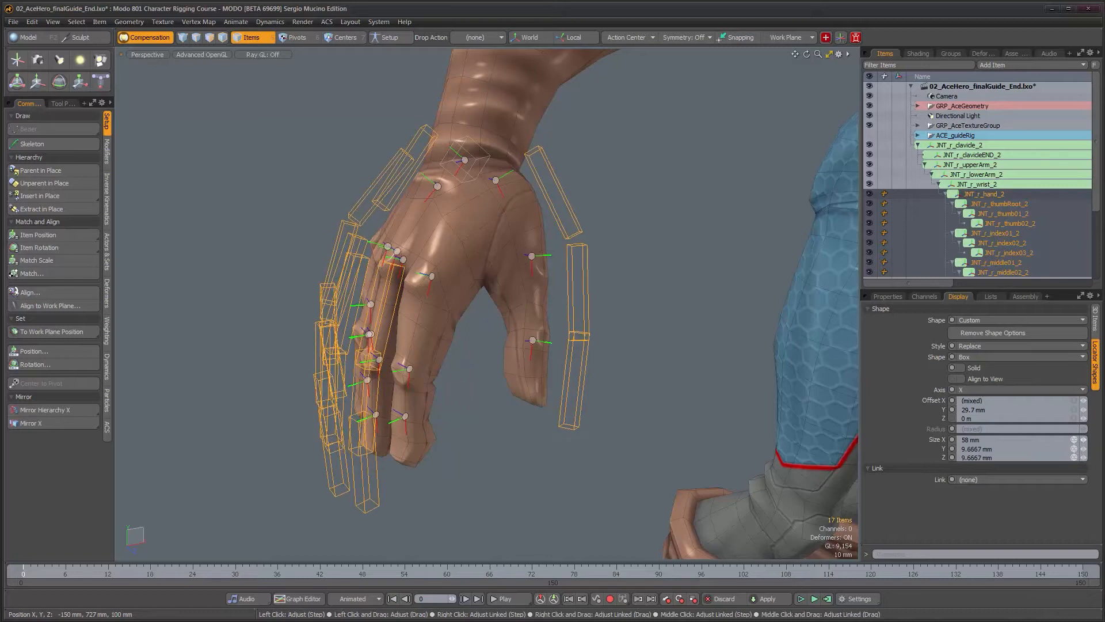
{"action": "key", "text": "ctrl+z"}
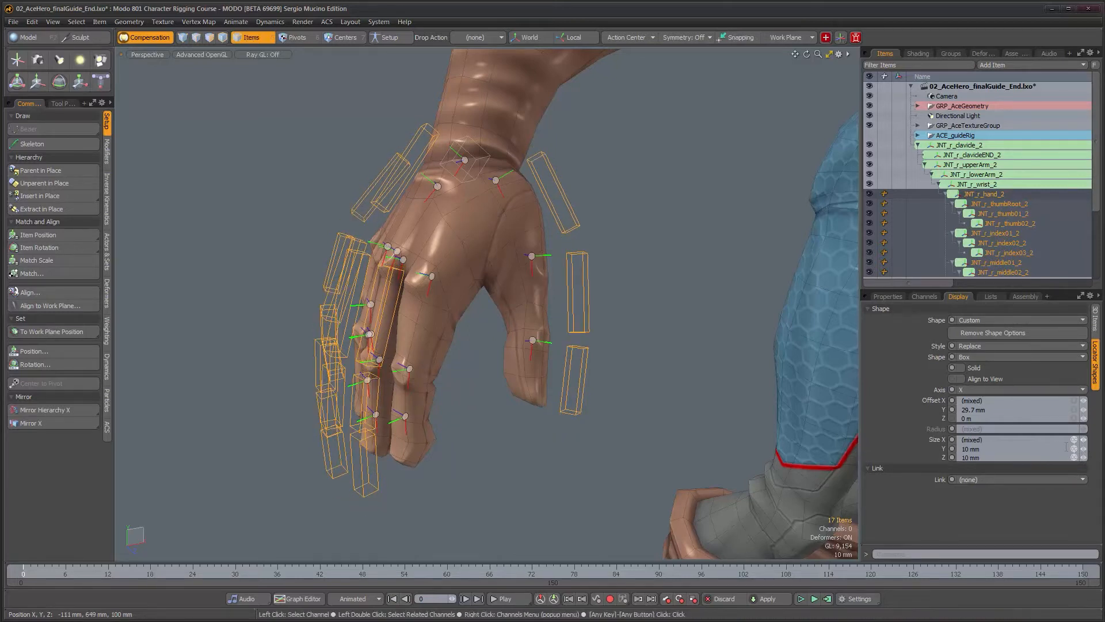
{"action": "left_click", "coordinate": [1074, 441]}
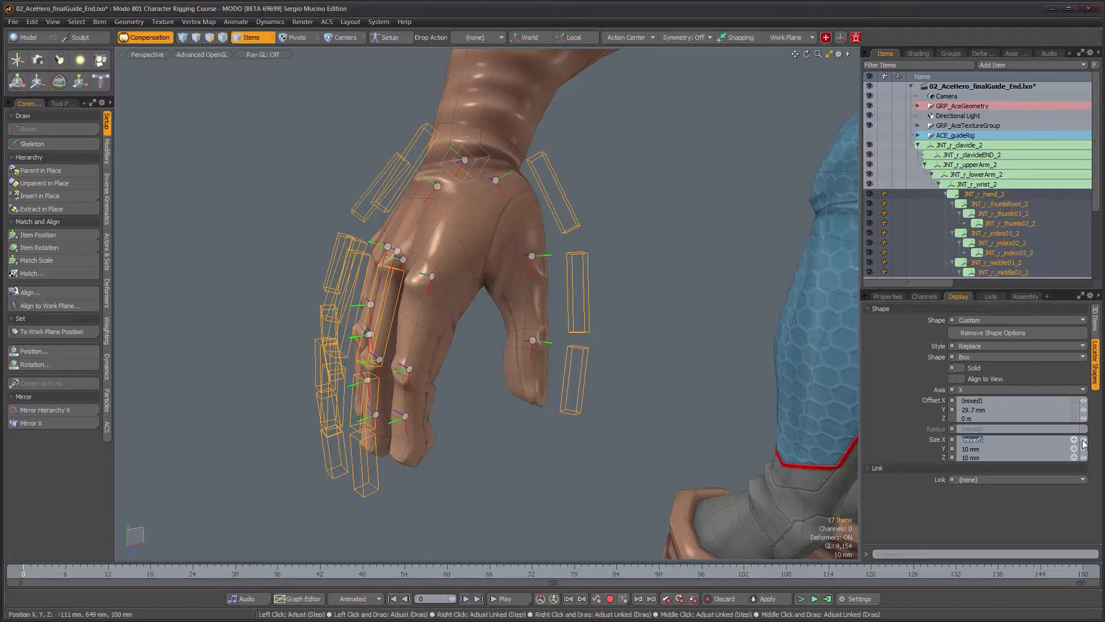
{"action": "mouse_move", "coordinate": [1083, 440]}
{"action": "left_mouse_down"}
{"action": "mouse_move", "coordinate": [1036, 440]}
{"action": "mouse_move", "coordinate": [1082, 440]}
{"action": "left_mouse_up"}
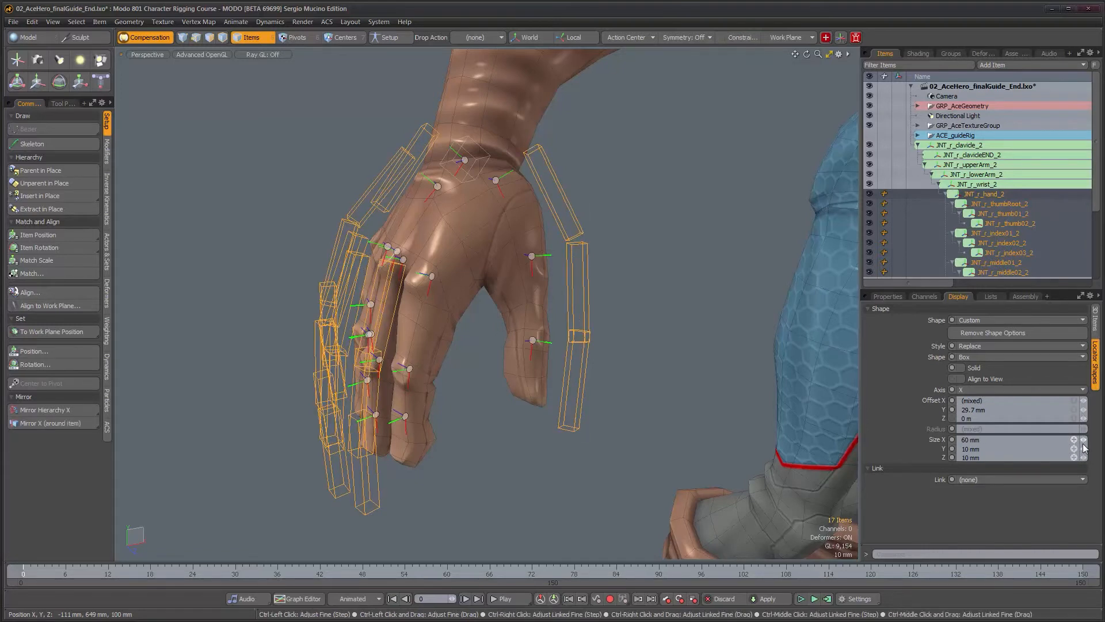
Select only the hand joint, JNT_r_hand_2, by its thin box above the back of the hand.
{"action": "left_click_drag", "start_coordinate": [737, 419], "coordinate": [592, 326], "text": "alt"}
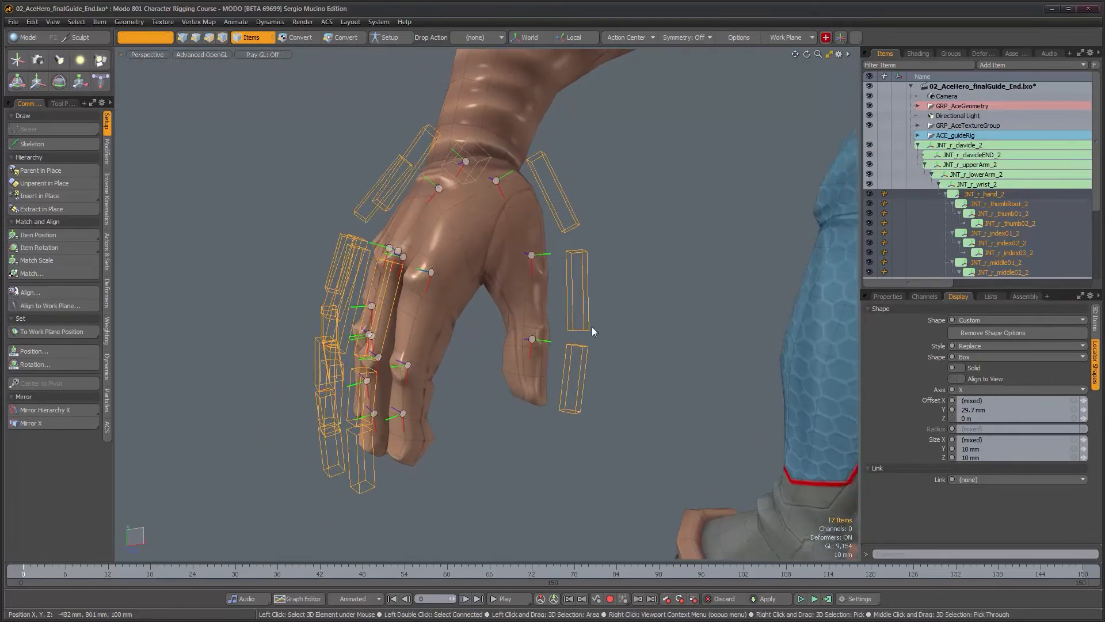
{"action": "left_click_drag", "start_coordinate": [329, 272], "coordinate": [404, 323], "text": "alt"}
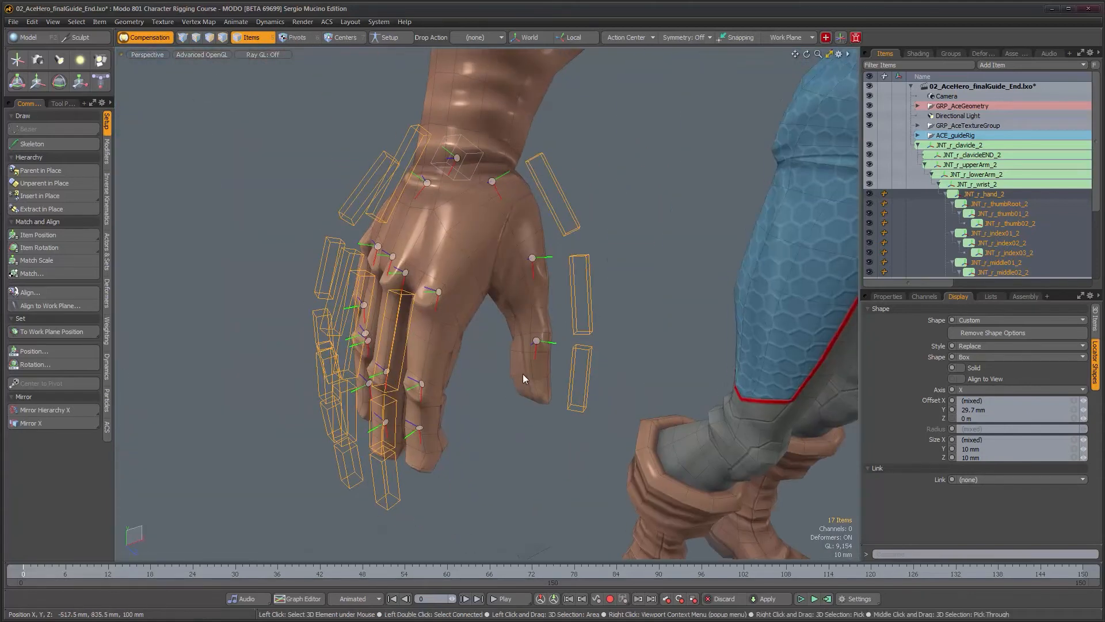
{"action": "left_click_drag", "start_coordinate": [523, 378], "coordinate": [468, 361], "text": "alt"}
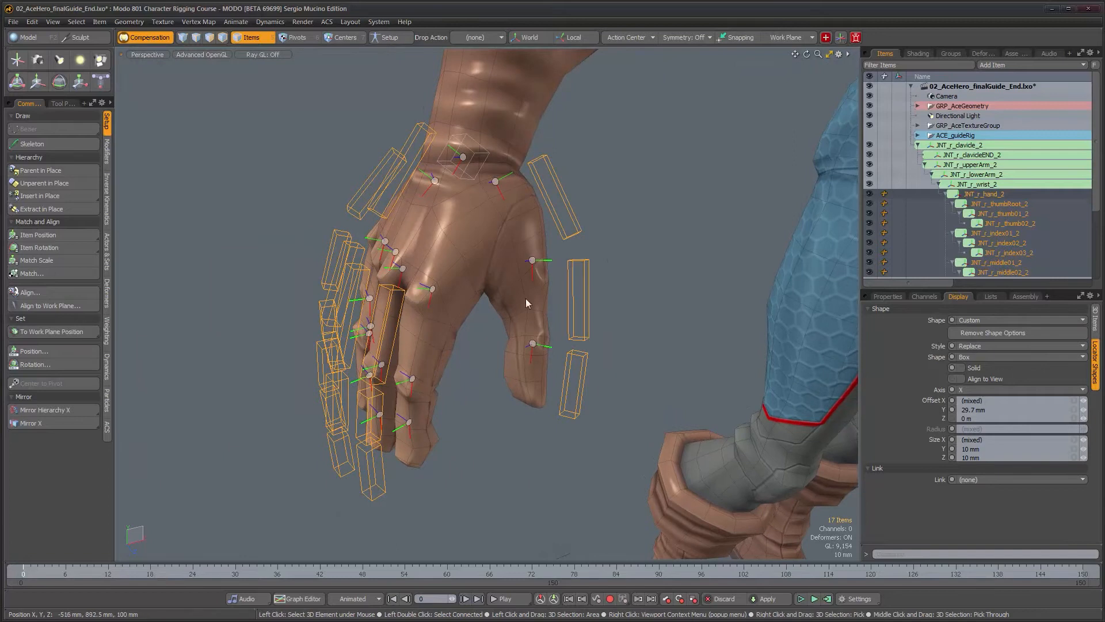
{"action": "left_click_drag", "start_coordinate": [431, 188], "coordinate": [374, 367], "text": "alt"}
{"action": "right_click_drag", "start_coordinate": [489, 368], "coordinate": [459, 370], "text": "alt"}
{"action": "left_click_drag", "start_coordinate": [458, 369], "coordinate": [629, 392], "text": "alt"}
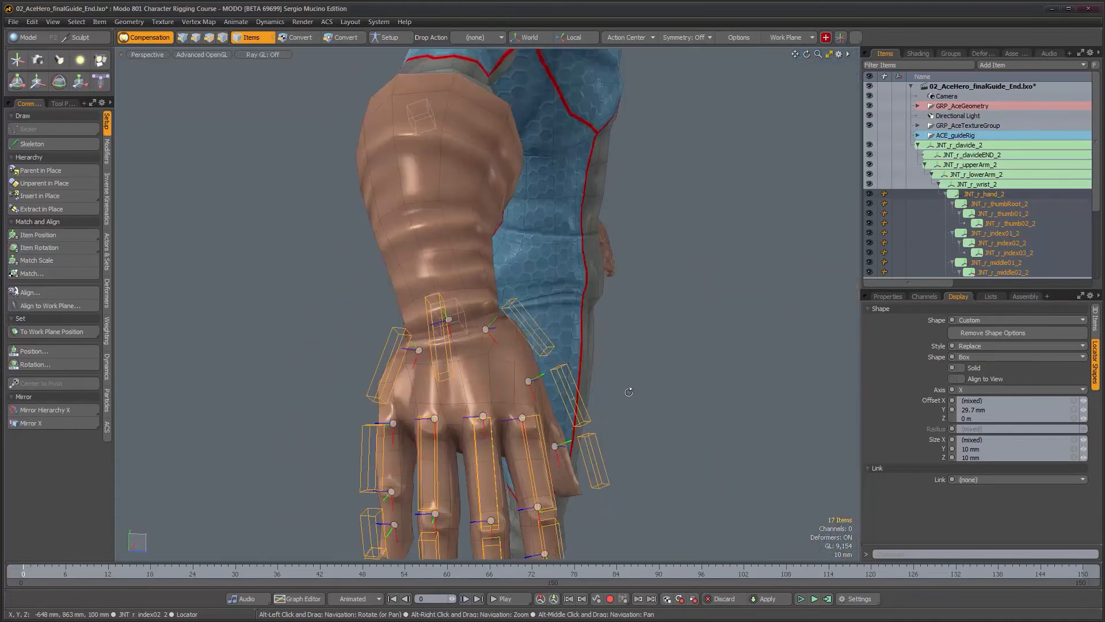
{"action": "left_click", "coordinate": [452, 377]}
{"action": "left_click_drag", "start_coordinate": [495, 388], "coordinate": [518, 396], "text": "alt"}
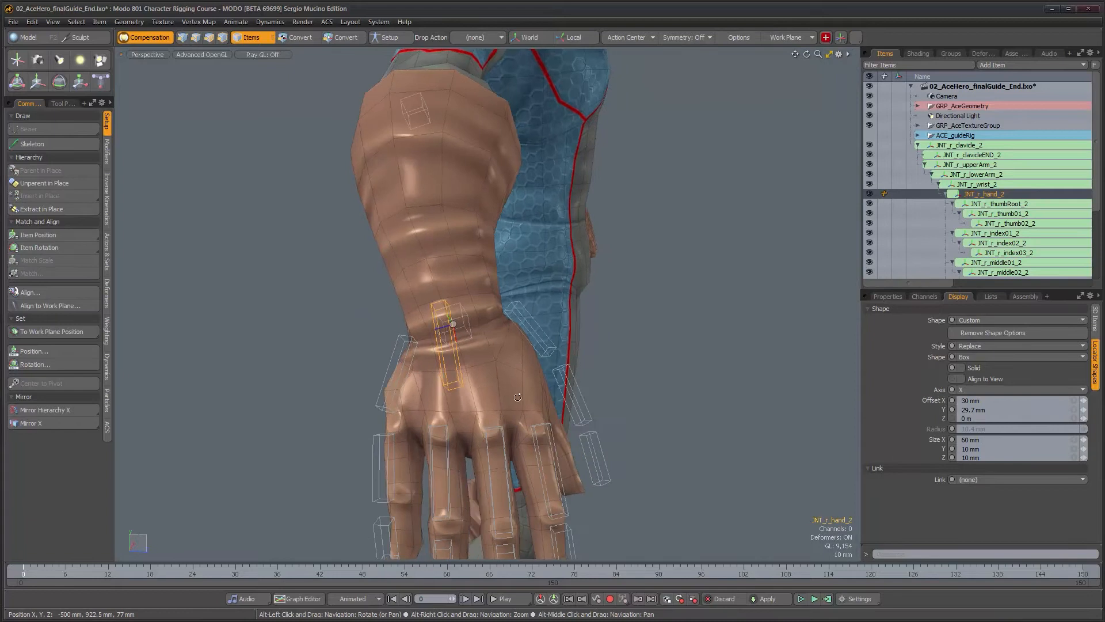
Widen the right hand joint's box to about 14.2 mm in Y and 57.1 mm in Z.
{"action": "left_click_drag", "start_coordinate": [1083, 449], "coordinate": [1085, 457]}
{"action": "mouse_move", "coordinate": [557, 400]}
{"action": "left_mouse_down", "text": "alt"}
{"action": "mouse_move", "coordinate": [446, 403]}
{"action": "mouse_move", "coordinate": [549, 401]}
{"action": "mouse_move", "coordinate": [482, 392]}
{"action": "mouse_move", "coordinate": [535, 397]}
{"action": "left_mouse_up", "text": "alt"}
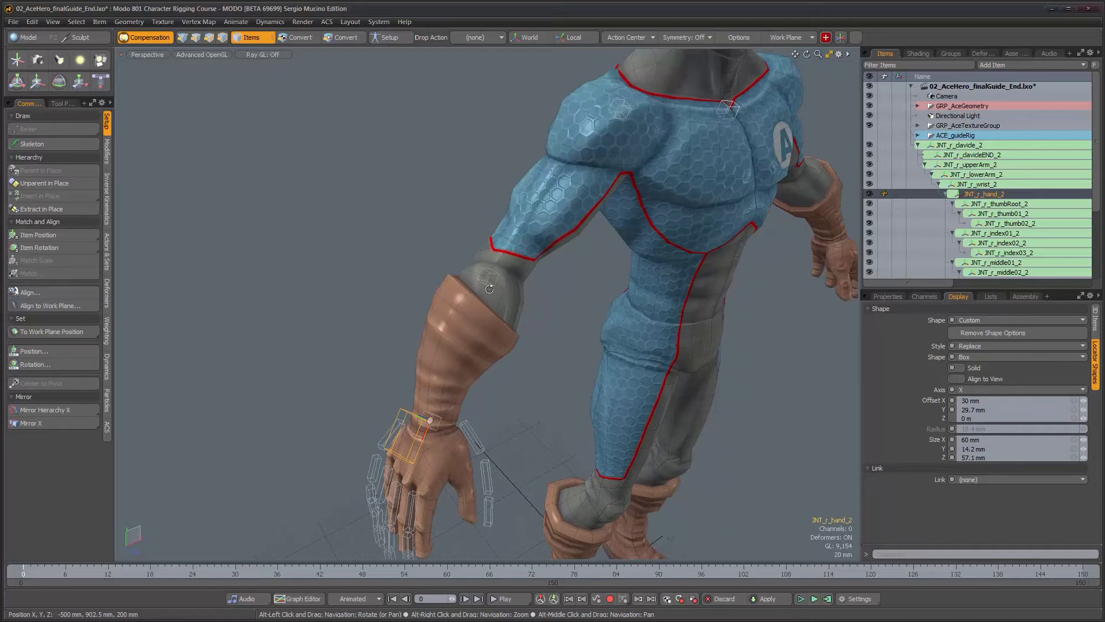
Select the right lower arm joint and enlarge its box to about 135 mm on all axes with the sizes linked.
{"action": "left_click", "coordinate": [488, 284]}
{"action": "left_click_drag", "start_coordinate": [556, 358], "coordinate": [521, 350], "text": "alt"}
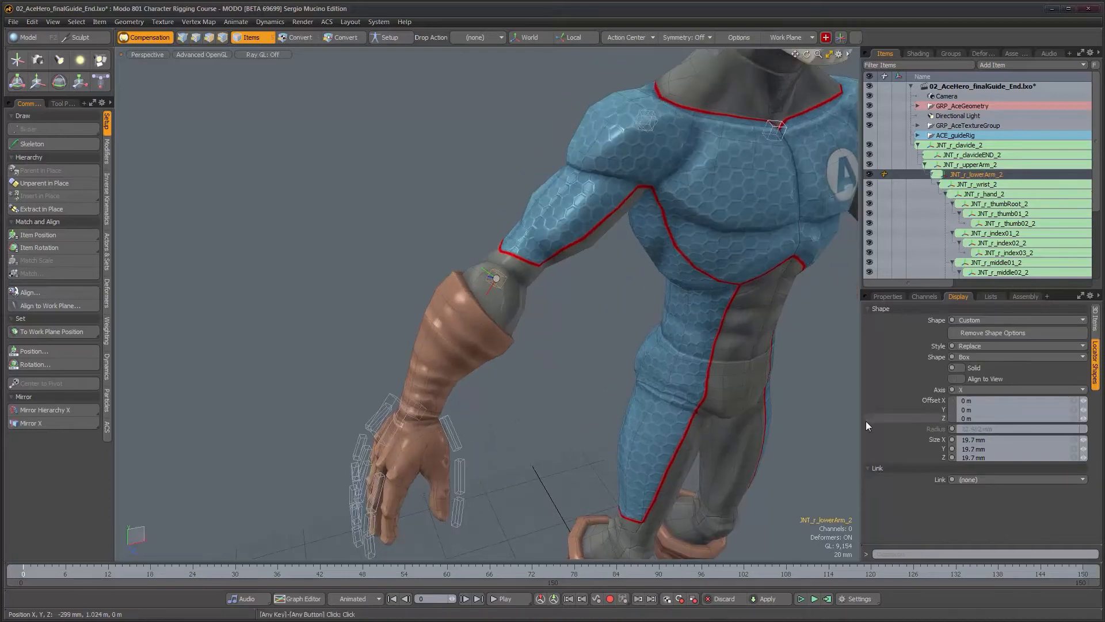
{"action": "left_click", "coordinate": [1074, 439]}
{"action": "left_click_drag", "start_coordinate": [1083, 439], "coordinate": [1085, 440]}
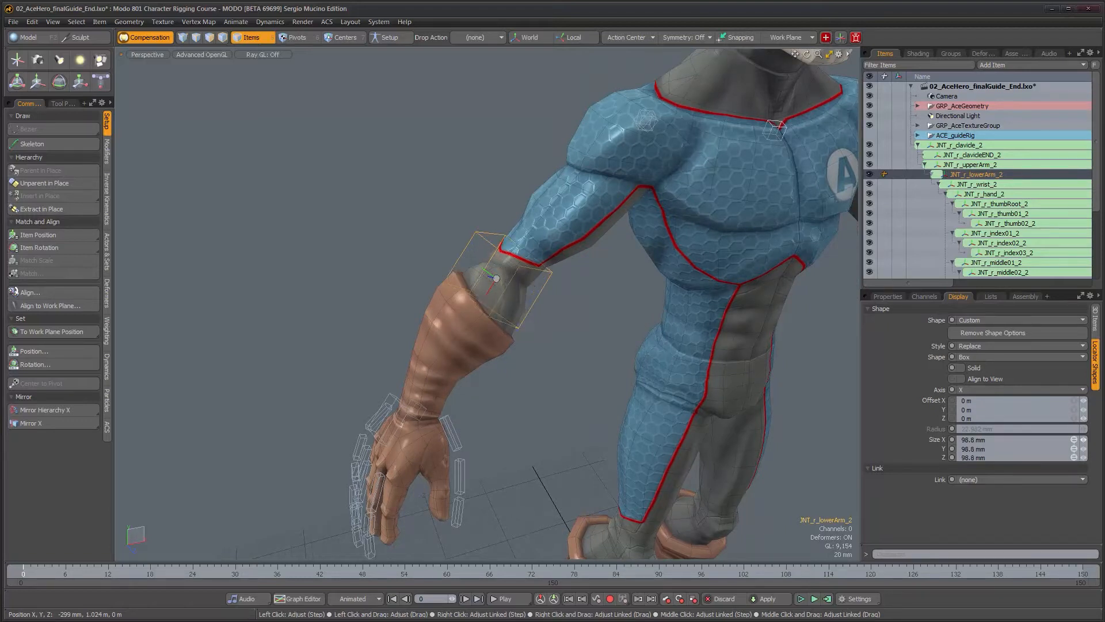
{"action": "left_click_drag", "start_coordinate": [1083, 439], "coordinate": [1080, 439]}
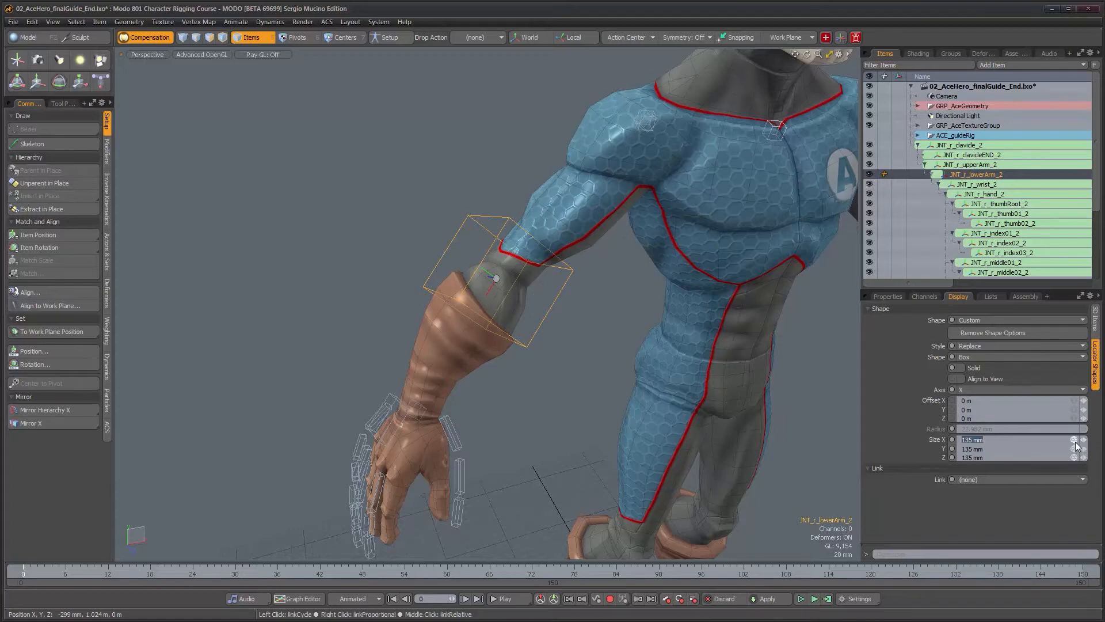
Unlink the sizes and try a 250 mm X size with a 125 mm X offset on the lower arm's box.
{"action": "left_click_drag", "start_coordinate": [1083, 439], "coordinate": [1083, 439]}
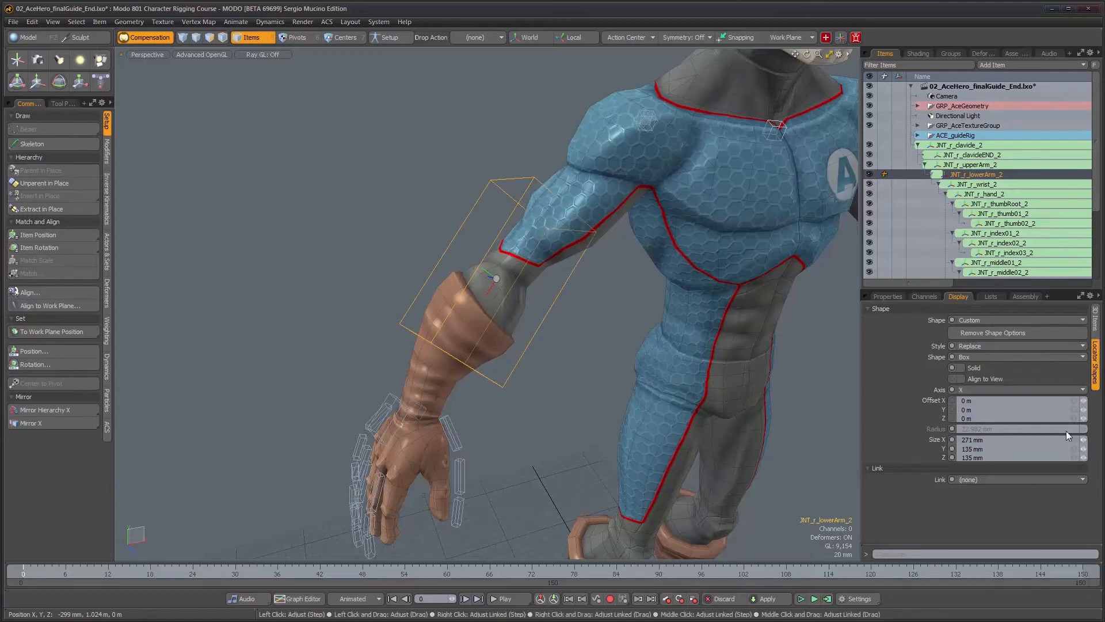
{"action": "left_click", "coordinate": [1000, 440]}
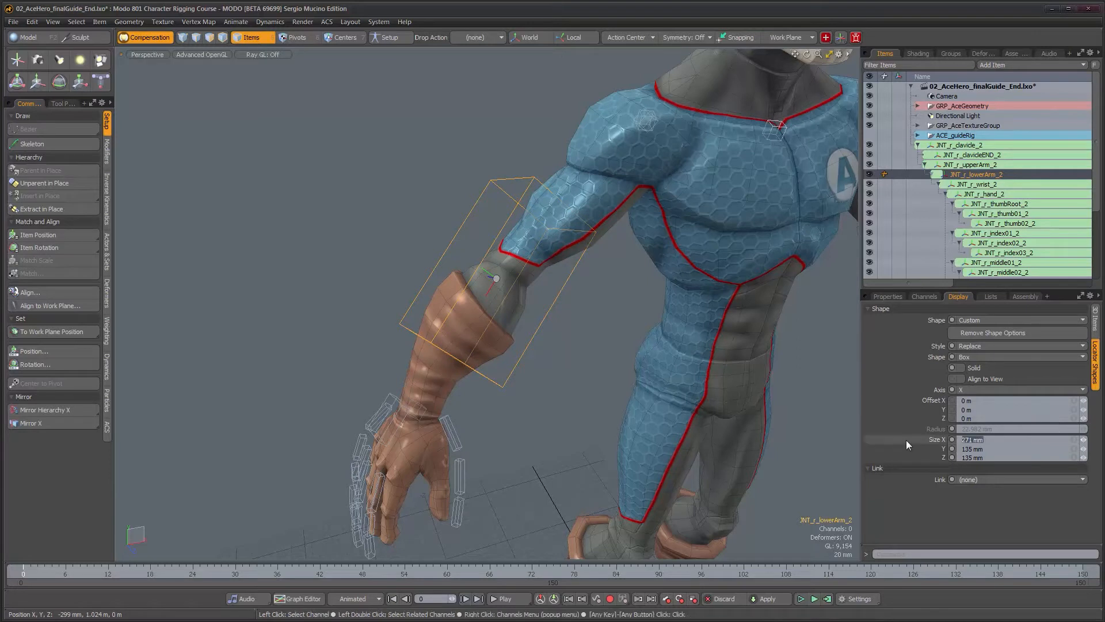
{"action": "type", "text": "2"}
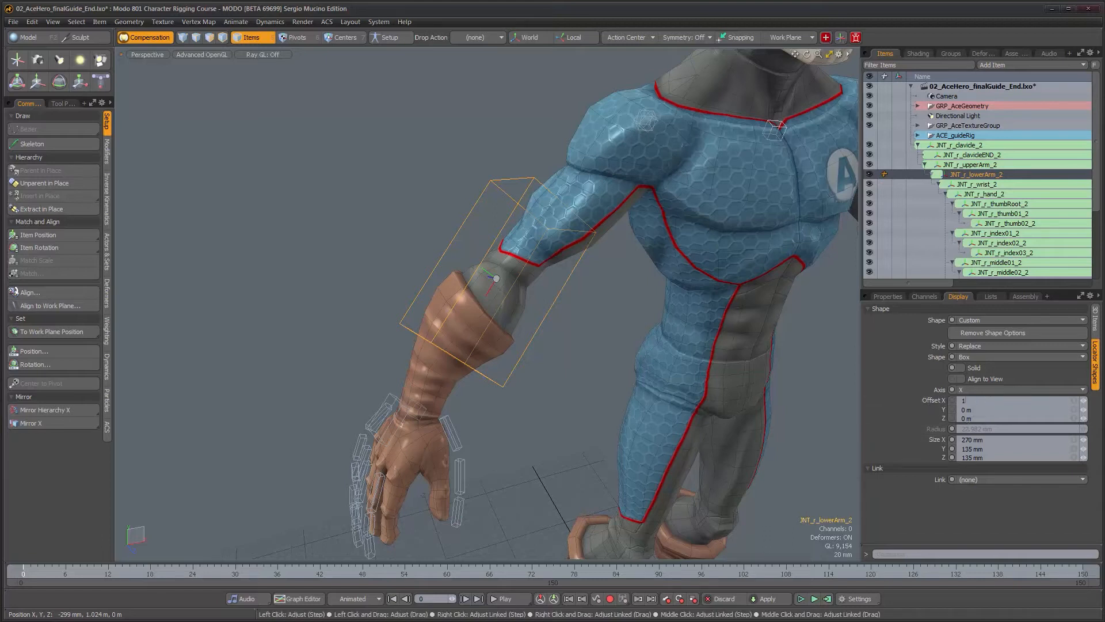
{"action": "key", "text": "Return"}
{"action": "left_click_drag", "start_coordinate": [630, 333], "coordinate": [579, 342], "text": "alt"}
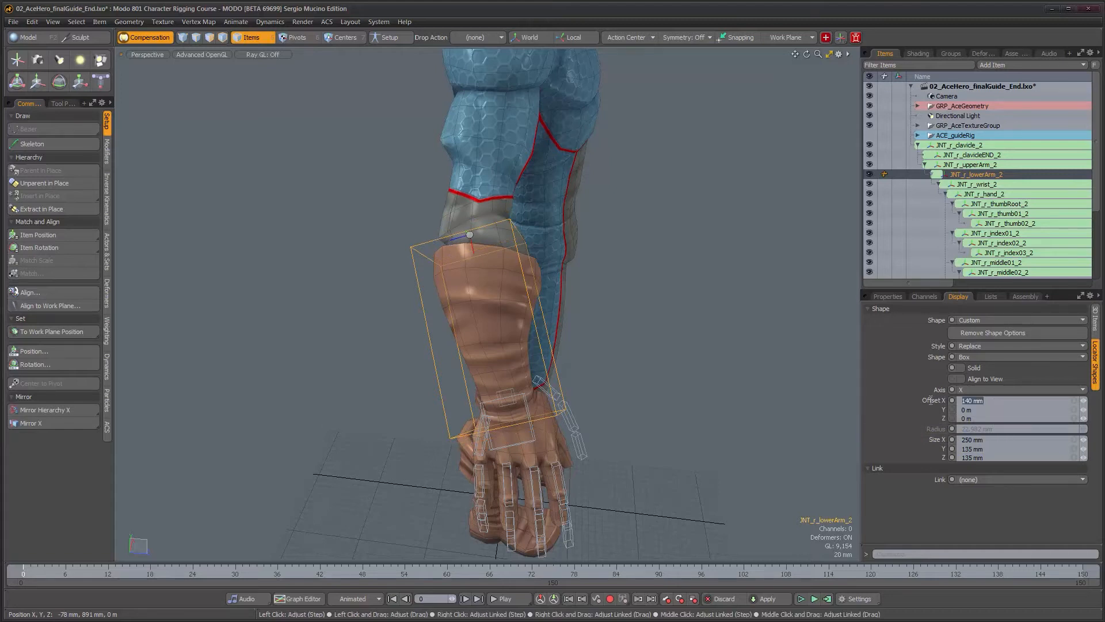
{"action": "type", "text": "125"}
{"action": "key", "text": "Return"}
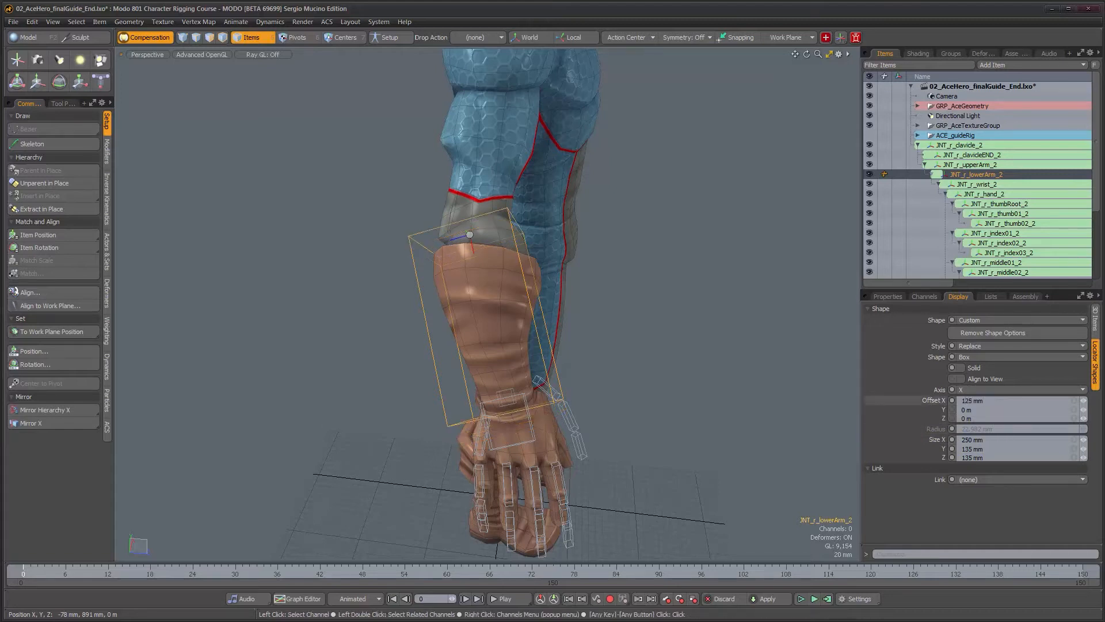
Set the lower arm box's X size to 200 mm and its X offset to 100 mm.
{"action": "left_click_drag", "start_coordinate": [368, 322], "coordinate": [299, 284], "text": "alt"}
{"action": "scroll", "coordinate": [459, 363], "scroll_direction": "up", "scroll_amount": 3}
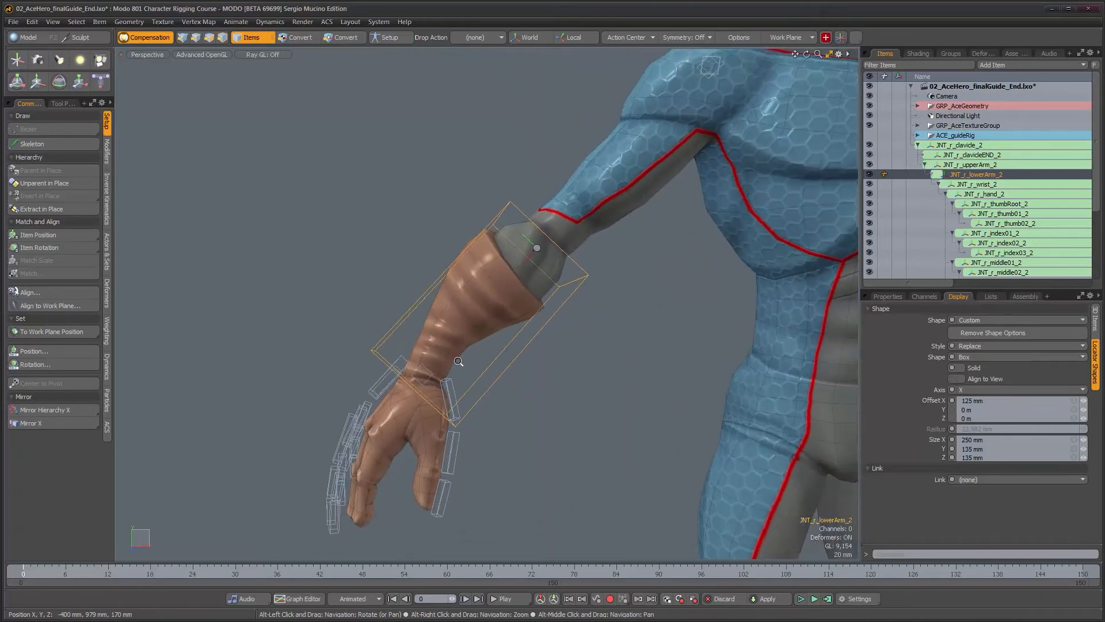
{"action": "middle_click_drag", "start_coordinate": [461, 349], "coordinate": [453, 327], "text": "alt"}
{"action": "left_click_drag", "start_coordinate": [546, 383], "coordinate": [535, 386], "text": "alt"}
{"action": "left_click_drag", "start_coordinate": [985, 439], "coordinate": [935, 444]}
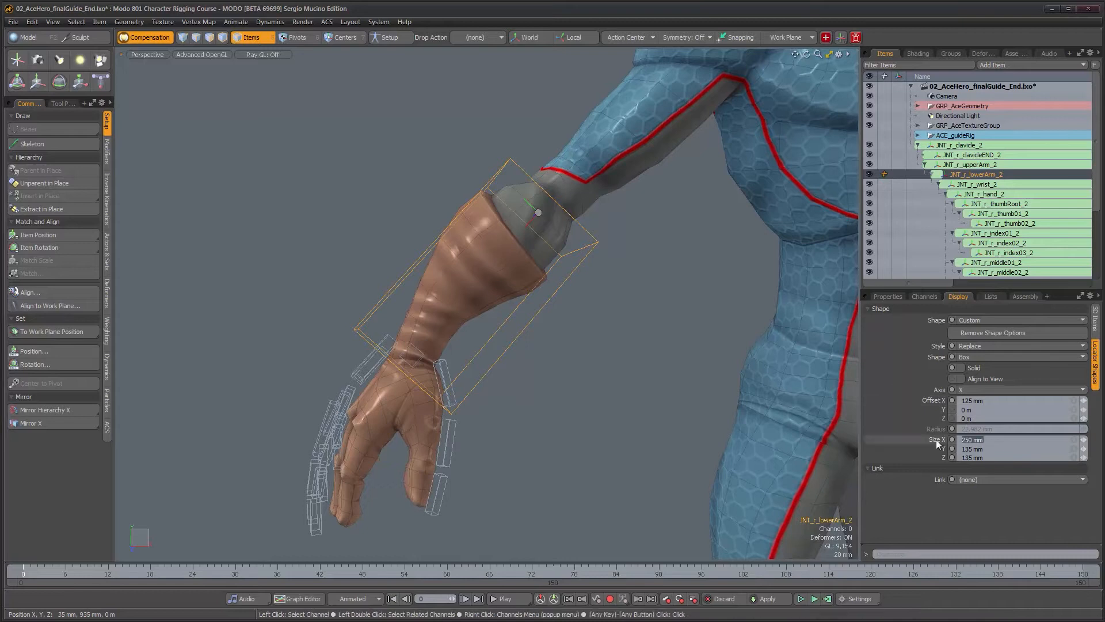
{"action": "key", "text": "Return"}
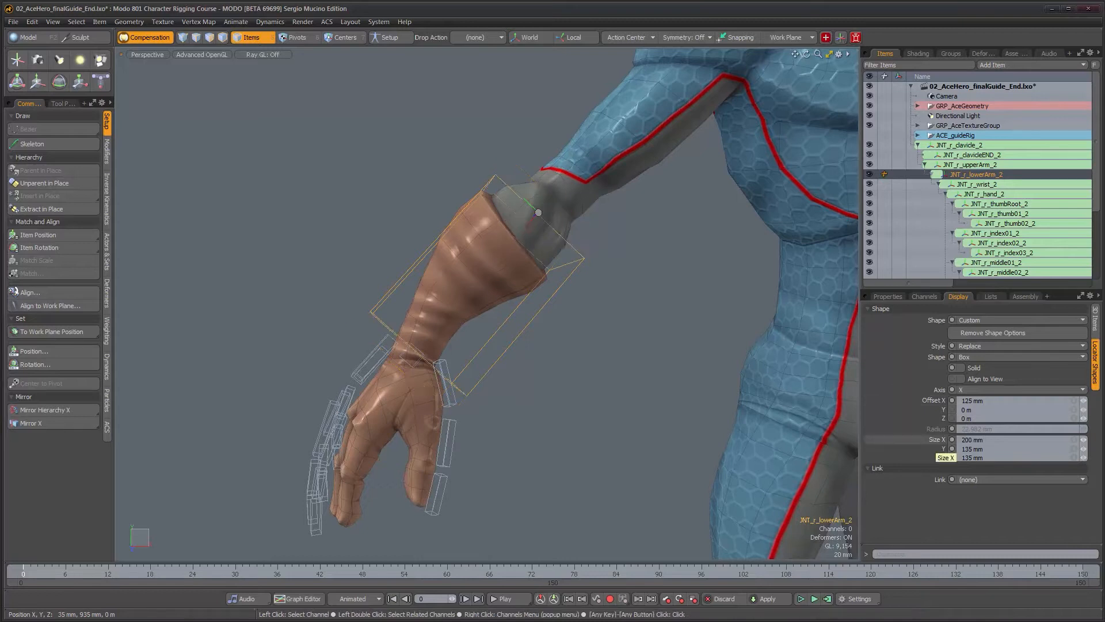
{"action": "type", "text": "100"}
{"action": "key", "text": "Return"}
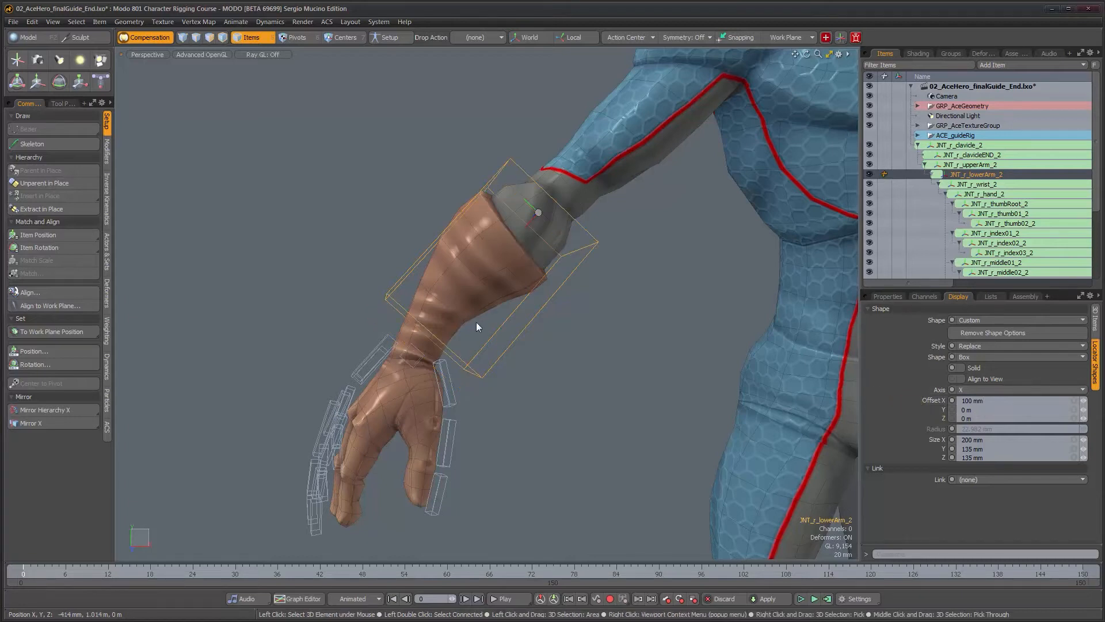
Select the right upper arm joint and enlarge its box to about 129 mm on all axes with the sizes linked.
{"action": "left_click_drag", "start_coordinate": [495, 334], "coordinate": [464, 287], "text": "alt"}
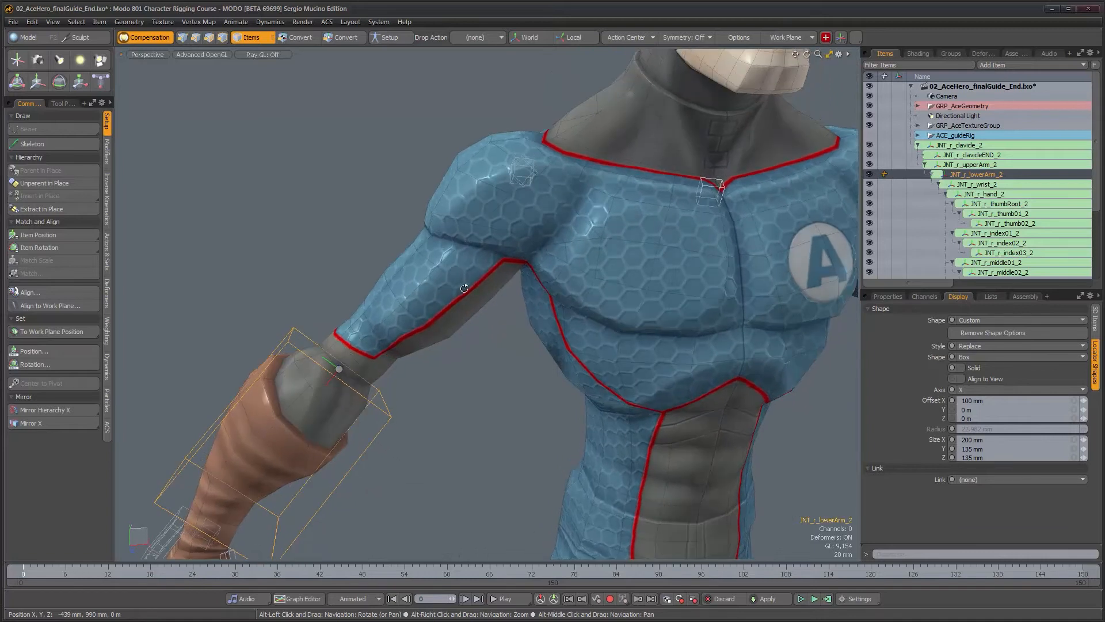
{"action": "left_click_drag", "start_coordinate": [522, 169], "coordinate": [554, 177], "text": "alt"}
{"action": "left_click", "coordinate": [552, 178]}
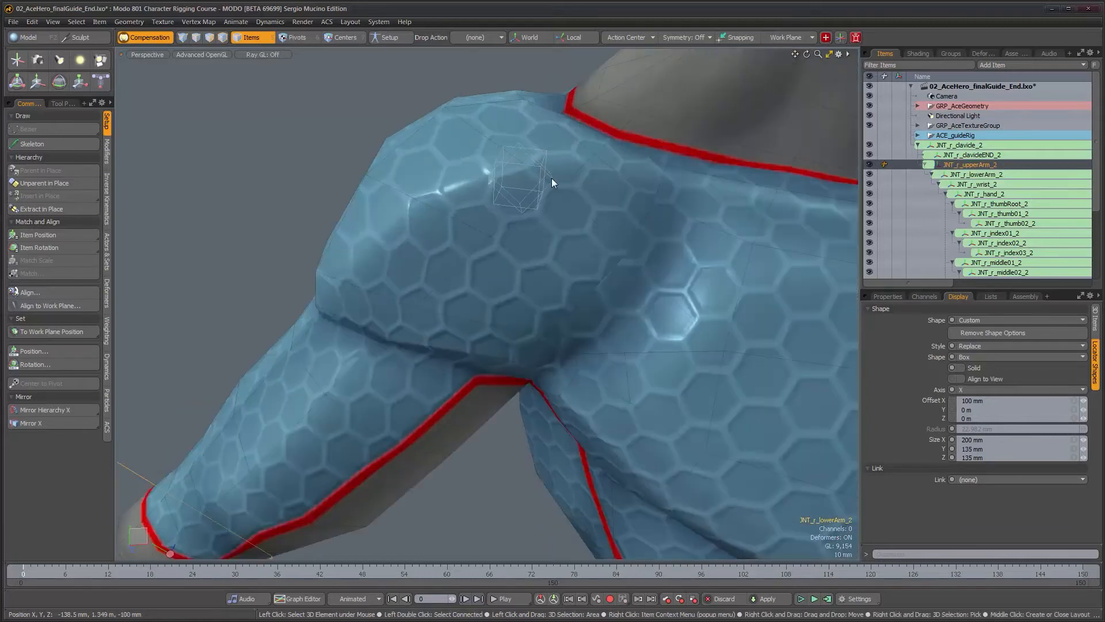
{"action": "scroll", "coordinate": [582, 232], "scroll_direction": "down", "scroll_amount": 6}
{"action": "left_click_drag", "start_coordinate": [581, 232], "coordinate": [506, 233], "text": "alt"}
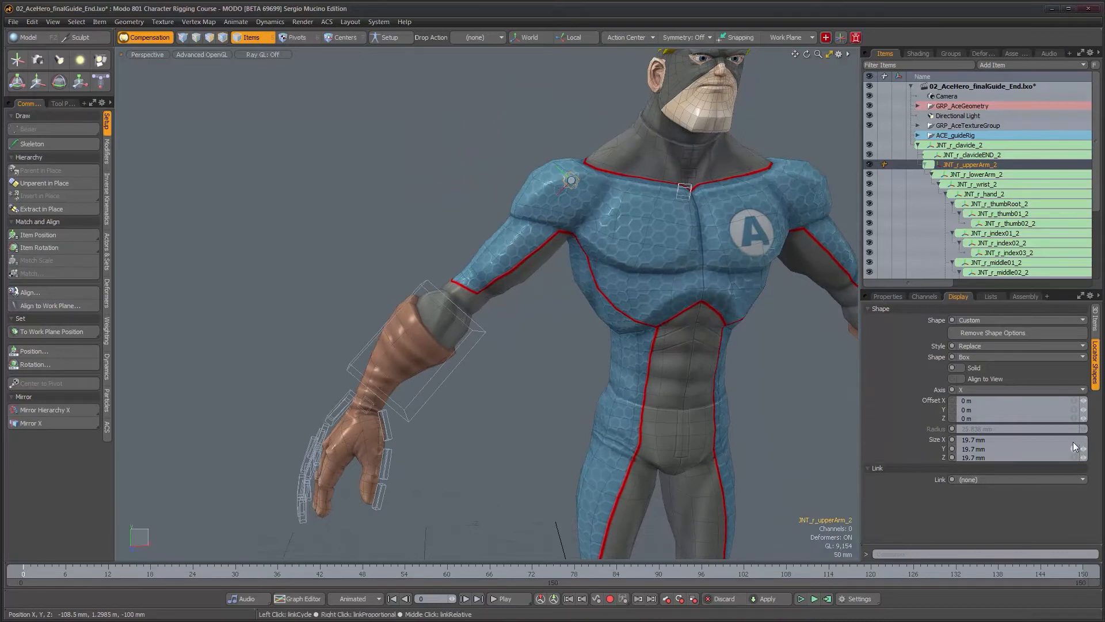
{"action": "mouse_move", "coordinate": [1082, 444]}
{"action": "left_mouse_down"}
{"action": "mouse_move", "coordinate": [1097, 445]}
{"action": "mouse_move", "coordinate": [1086, 445]}
{"action": "left_mouse_up"}
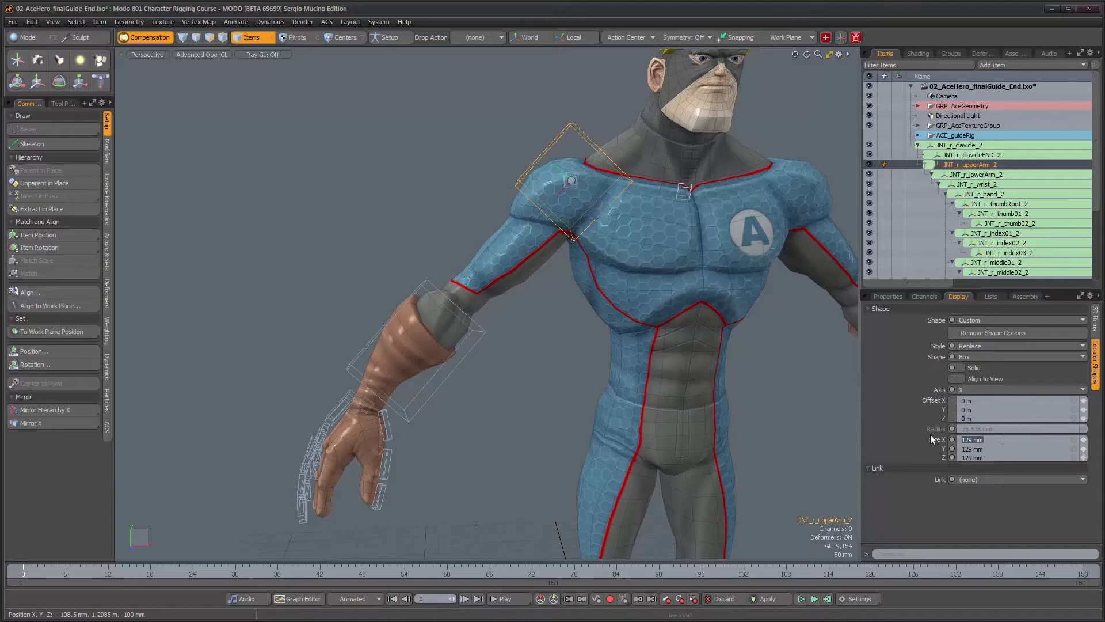
Set the upper arm box's X size to 250 mm and its X offset to 125 mm.
{"action": "type", "text": "250 mm"}
{"action": "key", "text": "Return"}
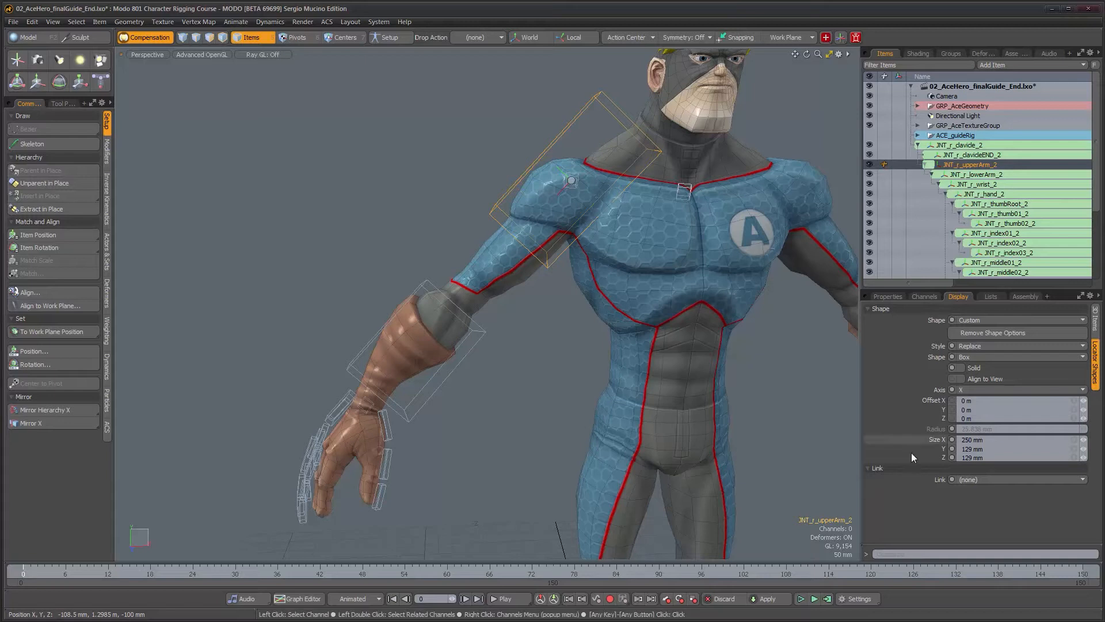
{"action": "left_click", "coordinate": [978, 402]}
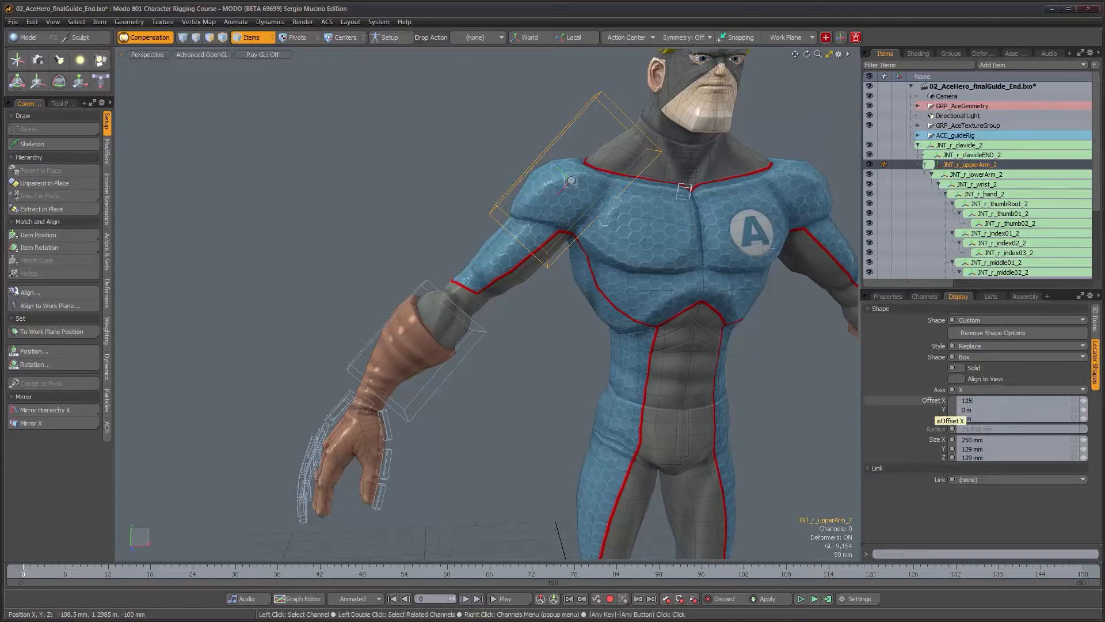
{"action": "type", "text": "125m"}
{"action": "key", "text": "Return"}
Select the right clavicle joint and enlarge its box to about 40 mm on all axes with the sizes linked.
{"action": "left_click_drag", "start_coordinate": [576, 356], "coordinate": [632, 306], "text": "alt"}
{"action": "scroll", "coordinate": [653, 296], "scroll_direction": "up", "scroll_amount": 5}
{"action": "left_click", "coordinate": [654, 297]}
{"action": "scroll", "coordinate": [662, 312], "scroll_direction": "down", "scroll_amount": 5}
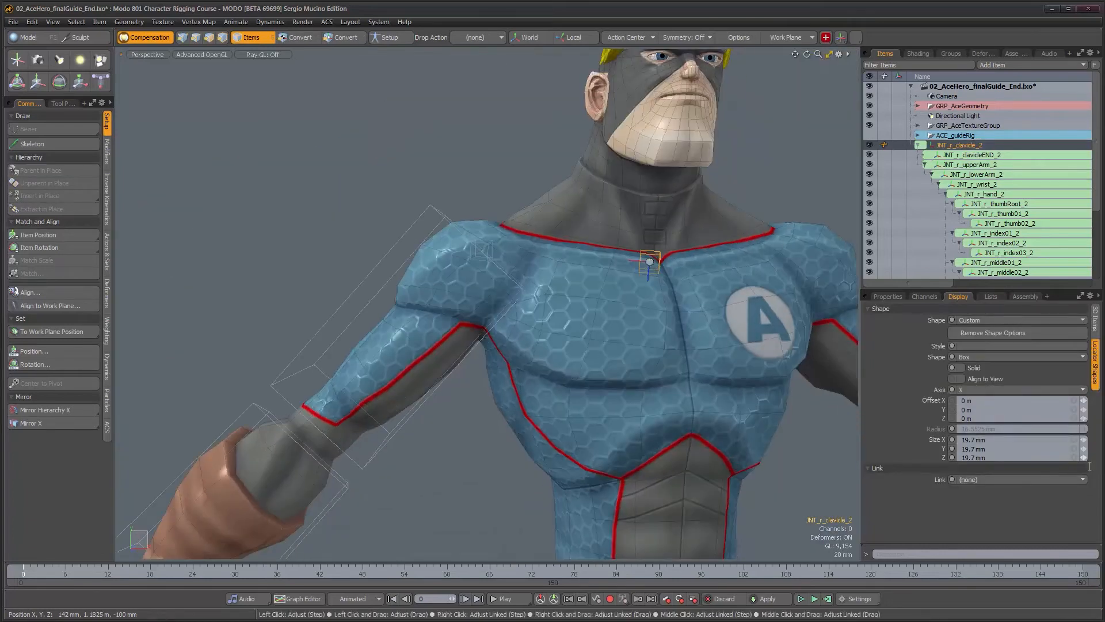
{"action": "left_click", "coordinate": [1084, 440]}
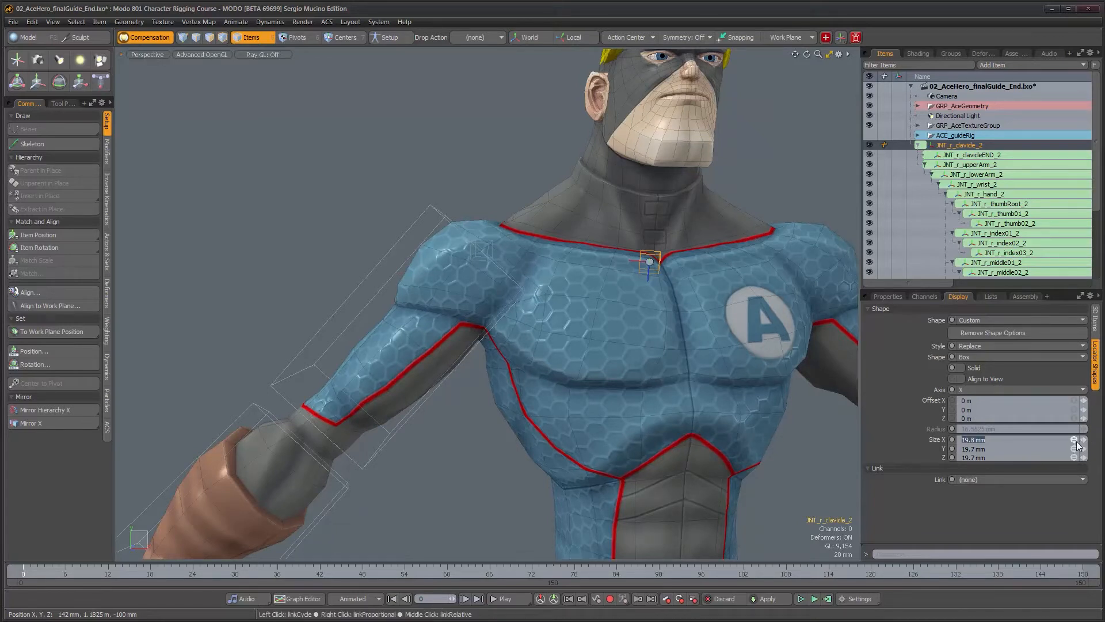
{"action": "mouse_move", "coordinate": [1084, 440]}
{"action": "left_mouse_down"}
{"action": "mouse_move", "coordinate": [1099, 440]}
{"action": "mouse_move", "coordinate": [1086, 440]}
{"action": "left_mouse_up"}
Set the clavicle box's X size to 150 mm and its X offset to 75 mm.
{"action": "mouse_move", "coordinate": [636, 411]}
{"action": "left_mouse_down", "text": "alt"}
{"action": "mouse_move", "coordinate": [725, 429]}
{"action": "mouse_move", "coordinate": [649, 431]}
{"action": "mouse_move", "coordinate": [653, 402]}
{"action": "left_mouse_up", "text": "alt"}
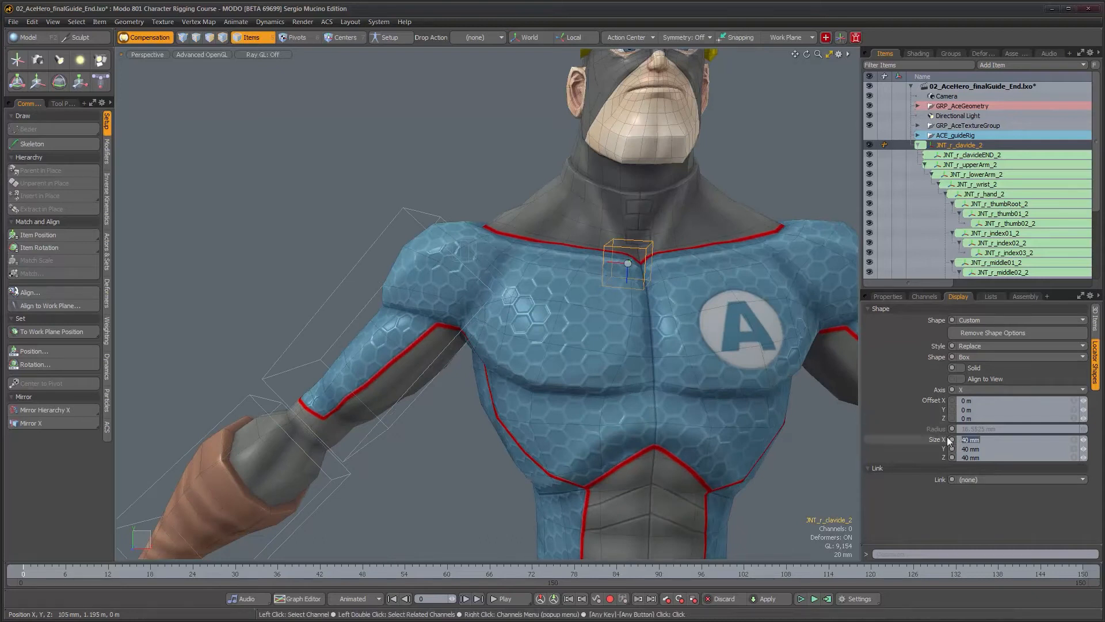
{"action": "type", "text": "m"}
{"action": "key", "text": "Return"}
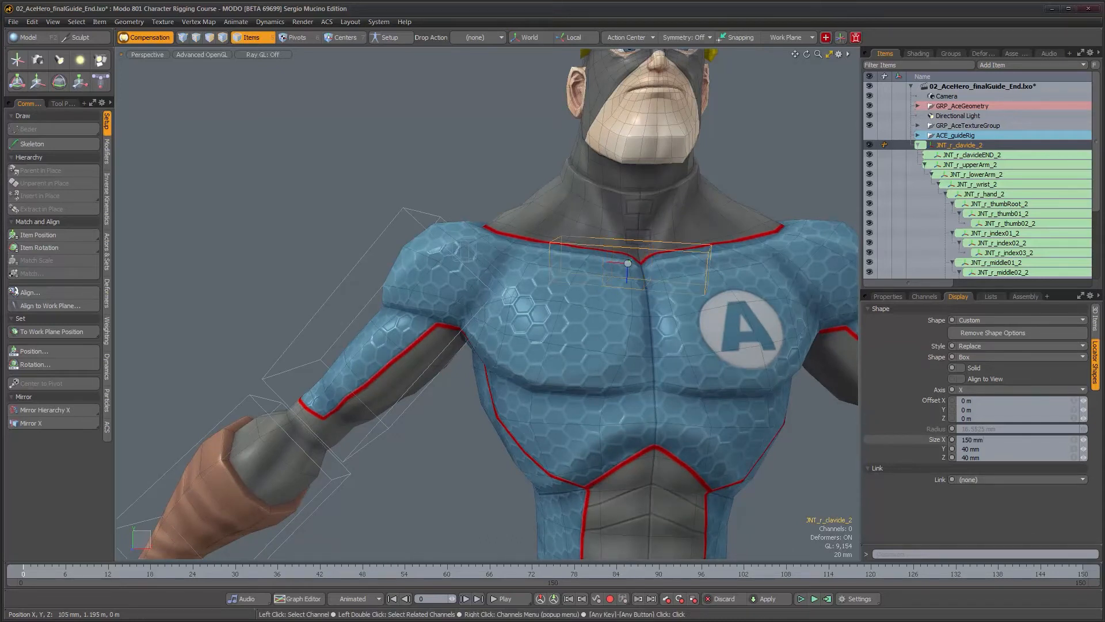
{"action": "left_click", "coordinate": [981, 401]}
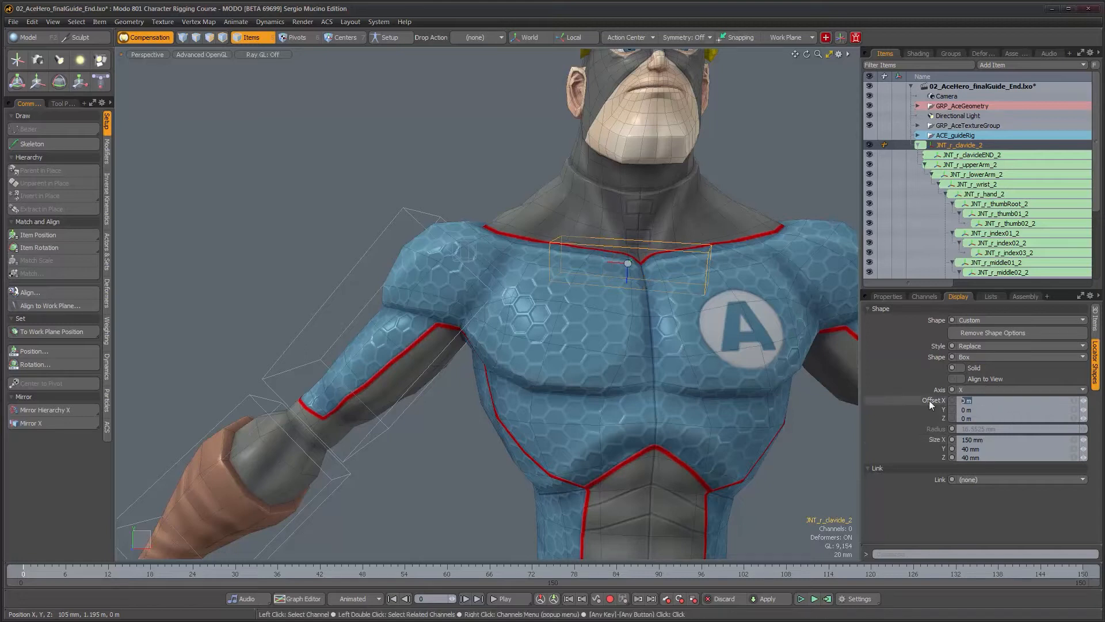
{"action": "type", "text": "75mm"}
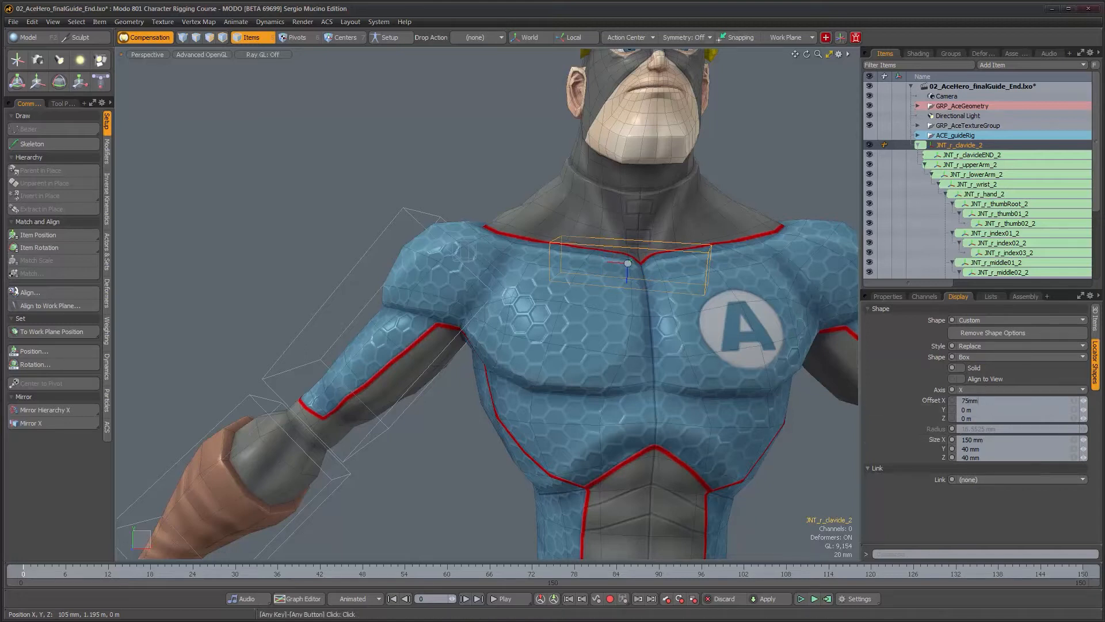
{"action": "key", "text": "Return"}
Shift the clavicle's box out in front of the chest with a Y offset of about -48.9 mm.
{"action": "left_click_drag", "start_coordinate": [520, 256], "coordinate": [594, 351], "text": "alt"}
{"action": "right_click_drag", "start_coordinate": [594, 351], "coordinate": [620, 353], "text": "alt"}
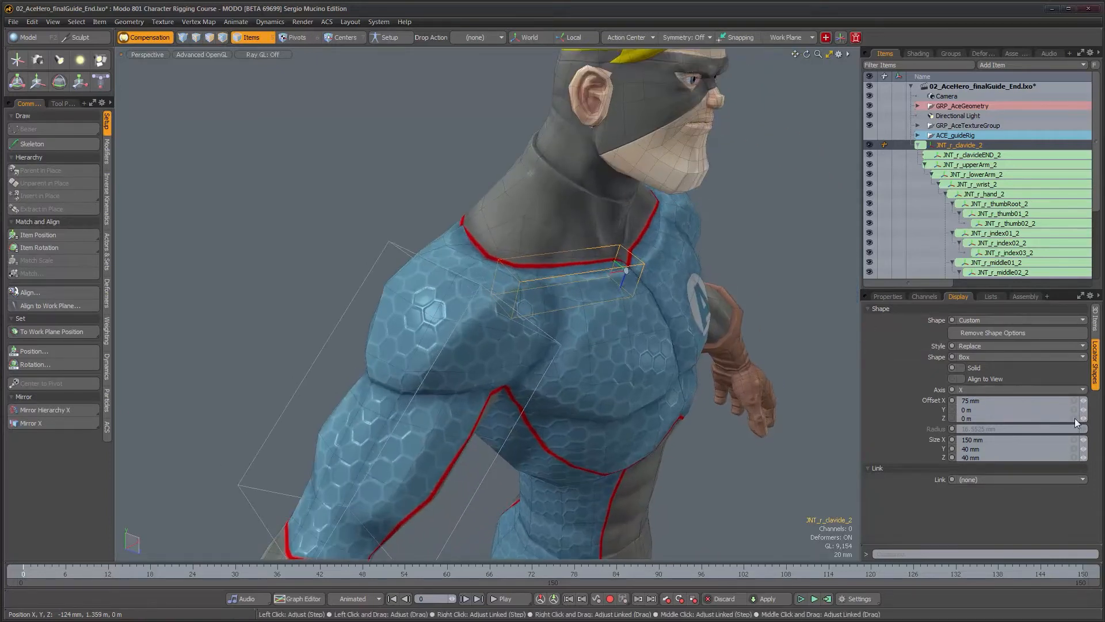
{"action": "left_click_drag", "start_coordinate": [1084, 409], "coordinate": [804, 410]}
{"action": "left_click_drag", "start_coordinate": [592, 299], "coordinate": [447, 233], "text": "alt"}
{"action": "left_click_drag", "start_coordinate": [410, 303], "coordinate": [604, 256], "text": "alt"}
{"action": "middle_click_drag", "start_coordinate": [604, 257], "coordinate": [554, 304], "text": "alt"}
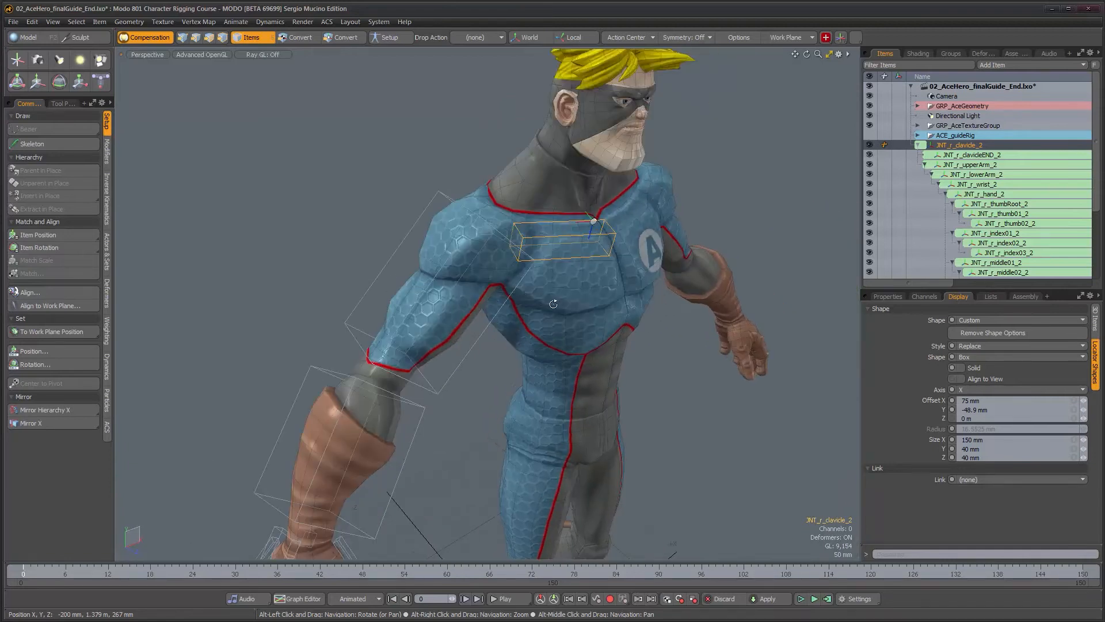
Select the upper arm joint and add the clavicle joint to the selection through their display boxes.
{"action": "left_click_drag", "start_coordinate": [554, 303], "coordinate": [495, 254], "text": "alt"}
{"action": "right_click_drag", "start_coordinate": [469, 230], "coordinate": [492, 207], "text": "alt"}
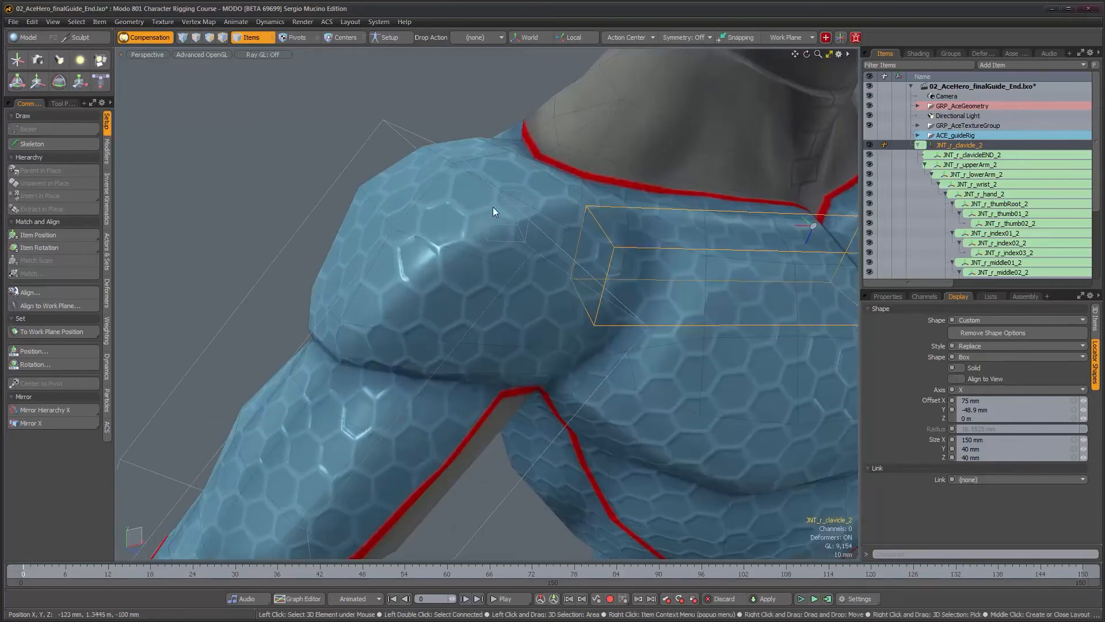
{"action": "left_click", "coordinate": [395, 127]}
{"action": "left_click_drag", "start_coordinate": [535, 230], "coordinate": [509, 222], "text": "alt"}
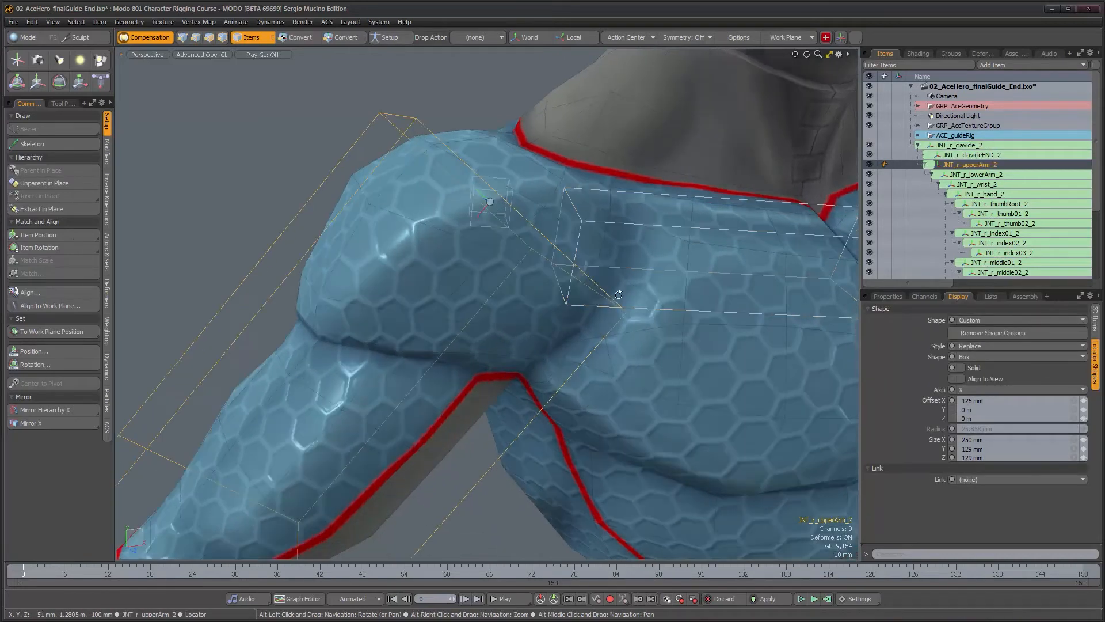
{"action": "left_click", "coordinate": [665, 311], "text": "shift"}
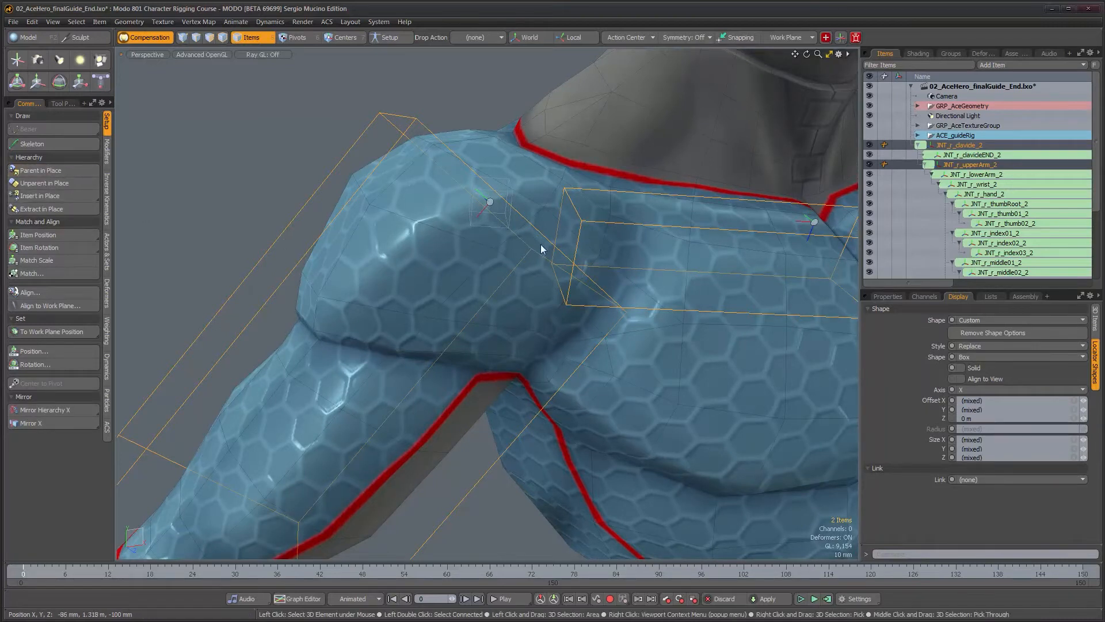
Delete the unneeded clavicle end joint, JNT_r_clavicleEND_2, at the shoulder.
{"action": "left_click", "coordinate": [480, 226]}
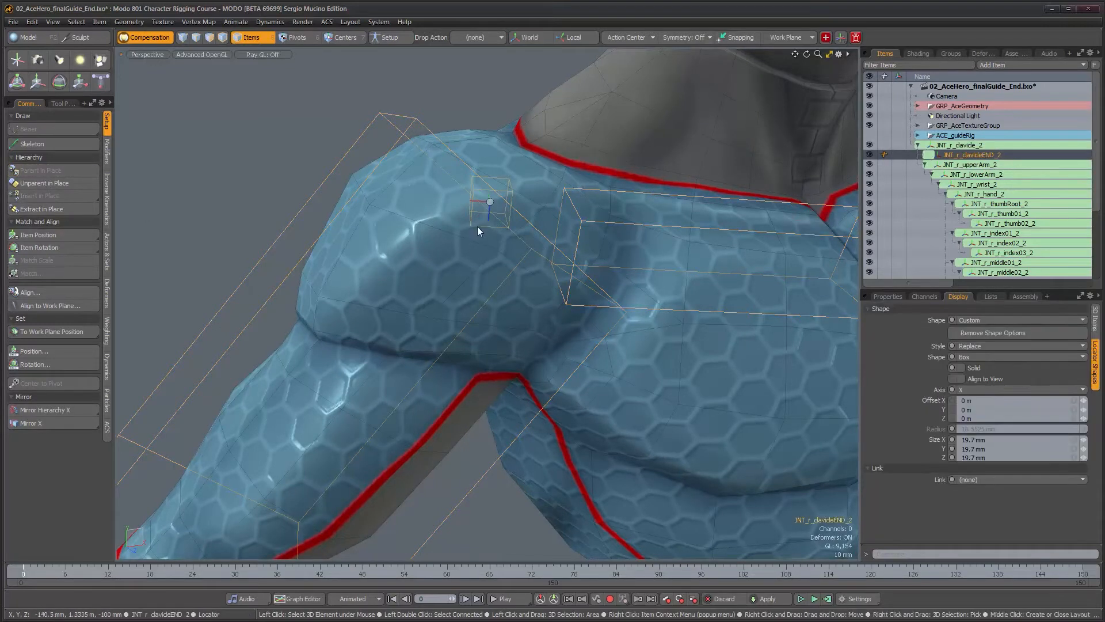
{"action": "key", "text": "Delete"}
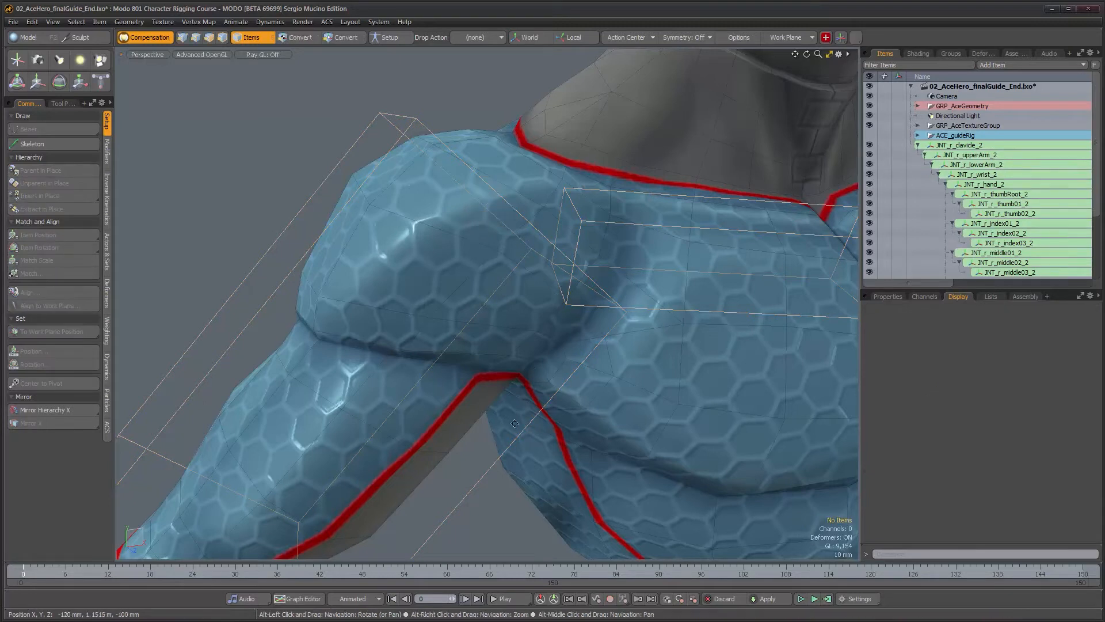
Parent the right hand joint in place directly under the lower arm joint, bypassing the wrist joint.
{"action": "middle_click_drag", "start_coordinate": [562, 347], "coordinate": [785, 80], "text": "alt"}
{"action": "mouse_move", "coordinate": [386, 518]}
{"action": "middle_mouse_down", "text": "alt"}
{"action": "mouse_move", "coordinate": [620, 226]}
{"action": "mouse_move", "coordinate": [576, 115]}
{"action": "mouse_move", "coordinate": [456, 269]}
{"action": "middle_mouse_up", "text": "alt"}
{"action": "left_click", "coordinate": [532, 306]}
{"action": "left_click_drag", "start_coordinate": [532, 305], "coordinate": [412, 242], "text": "ctrl+alt"}
{"action": "key", "text": "shift"}
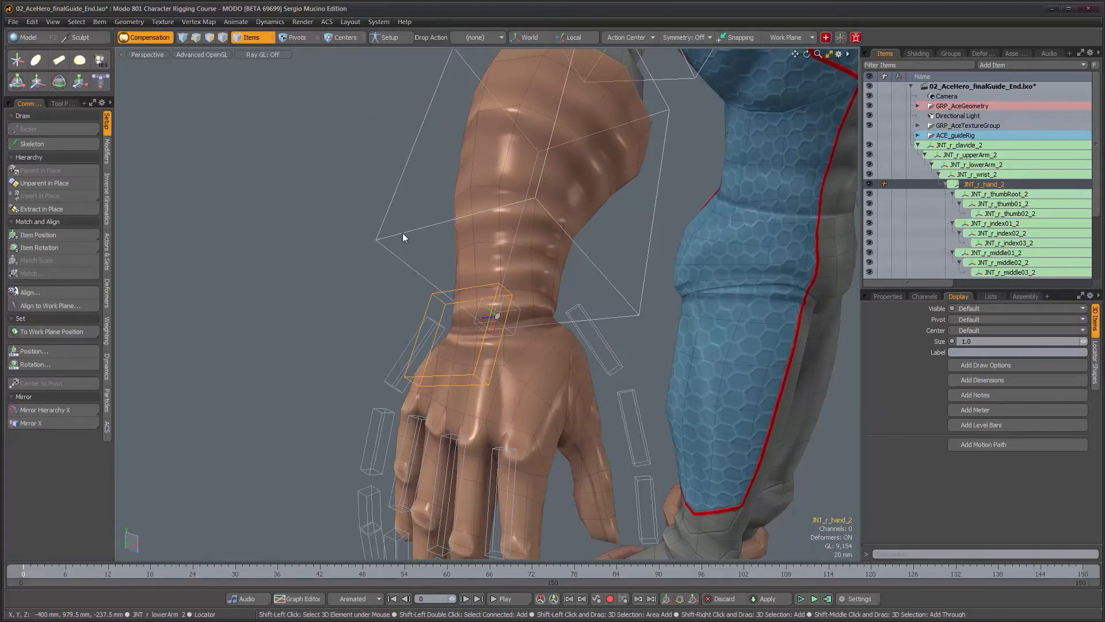
{"action": "left_click", "coordinate": [402, 236], "text": "shift"}
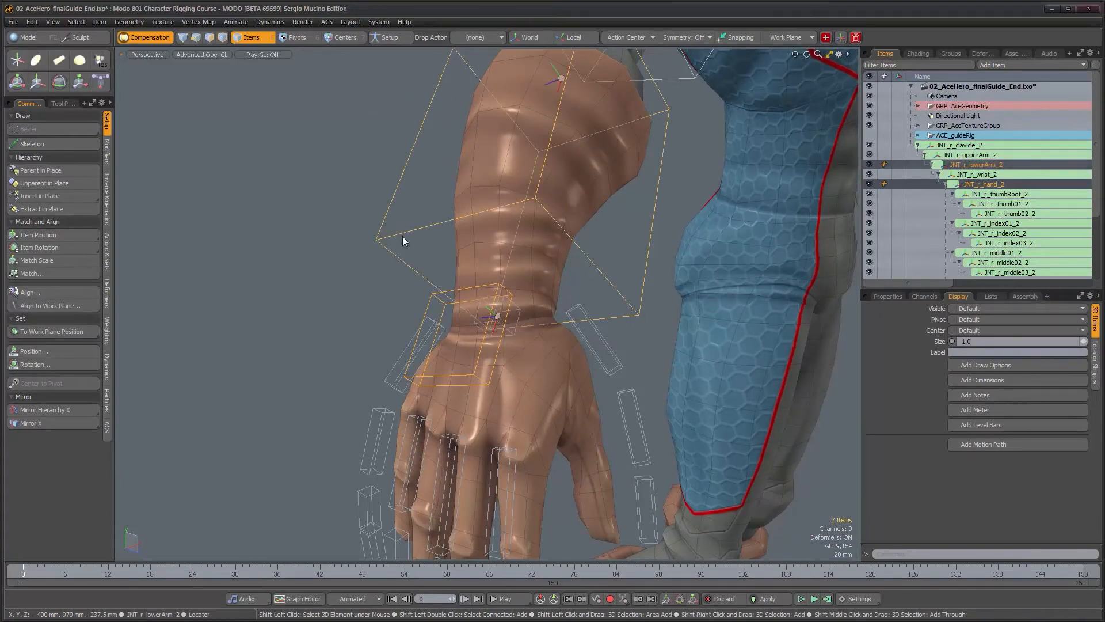
{"action": "left_click", "coordinate": [63, 175]}
Delete the unneeded right wrist joint, JNT_r_wrist_2, from the arm chain.
{"action": "left_click", "coordinate": [518, 323]}
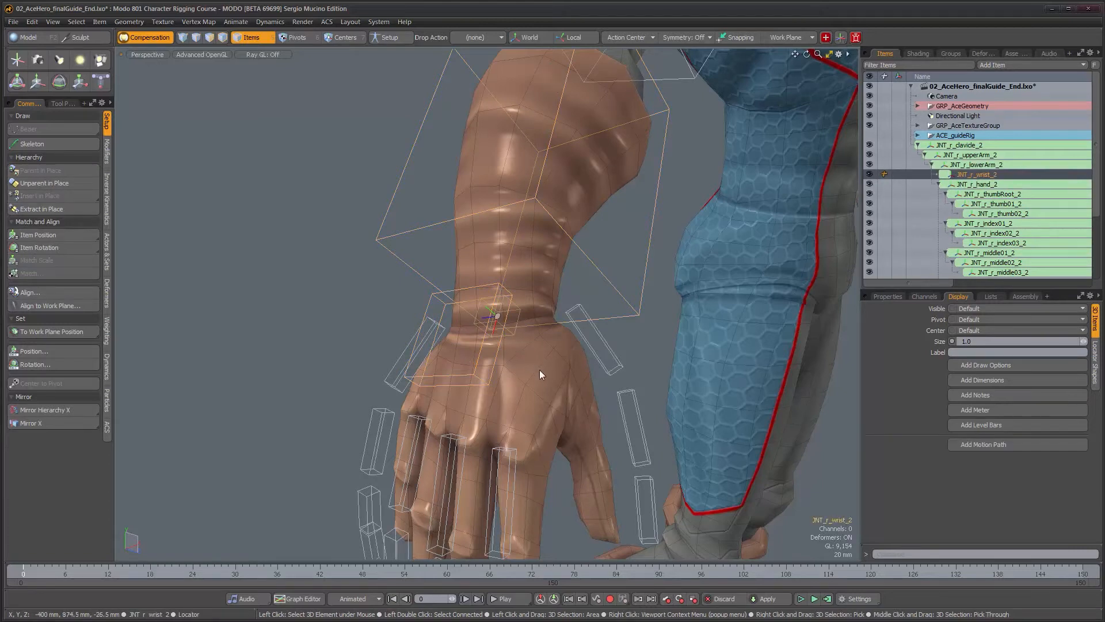
{"action": "key", "text": "Delete"}
{"action": "right_click_drag", "start_coordinate": [609, 372], "coordinate": [466, 357], "text": "alt"}
{"action": "left_click_drag", "start_coordinate": [466, 357], "coordinate": [388, 351], "text": "alt"}
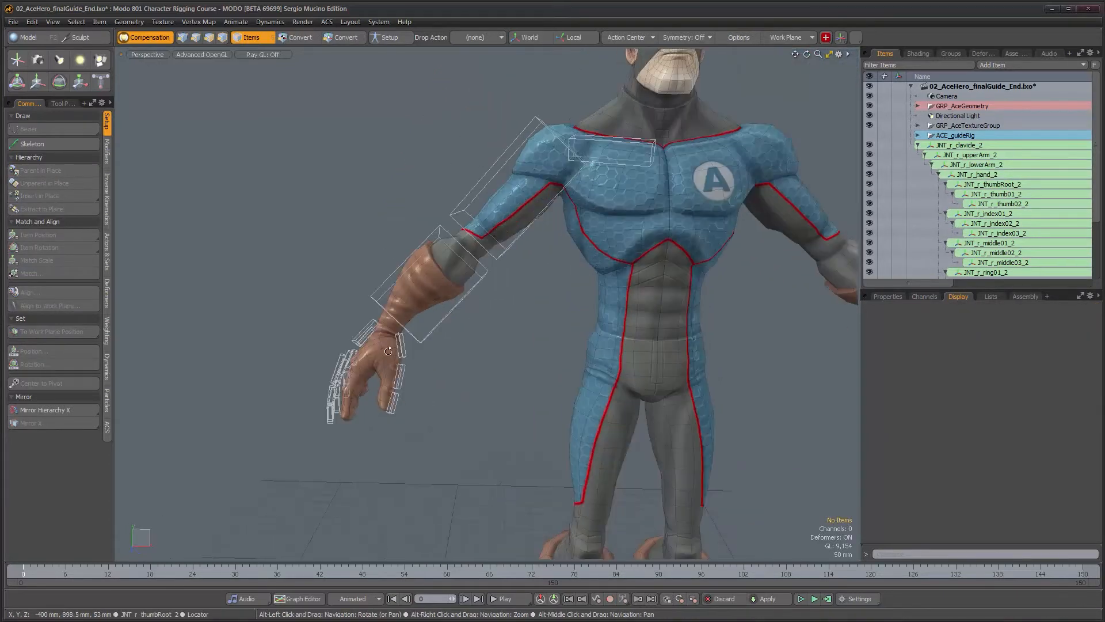
{"action": "double_click", "coordinate": [630, 165]}
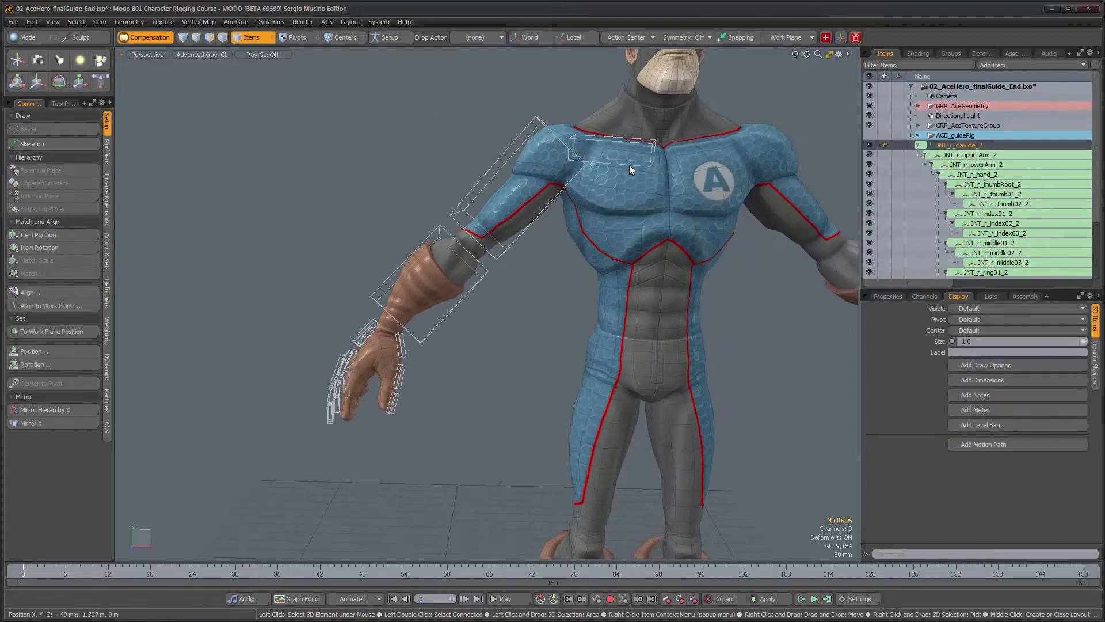
{"action": "right_click", "coordinate": [997, 147]}
{"action": "mouse_move", "coordinate": [997, 153]}
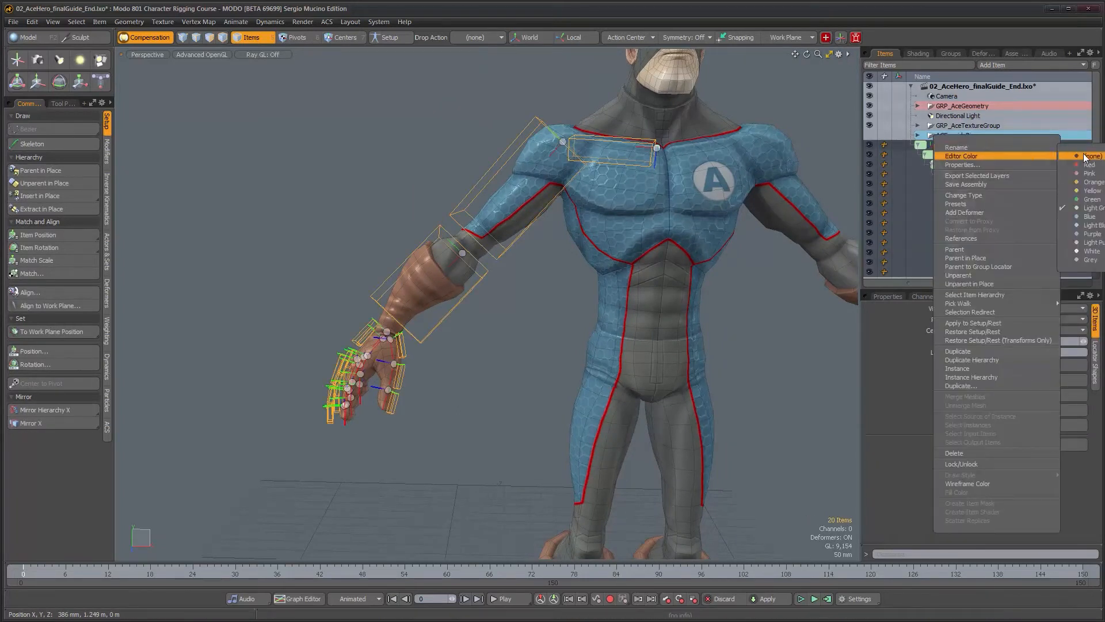
{"action": "left_click", "coordinate": [741, 277]}
{"action": "left_click", "coordinate": [741, 278]}
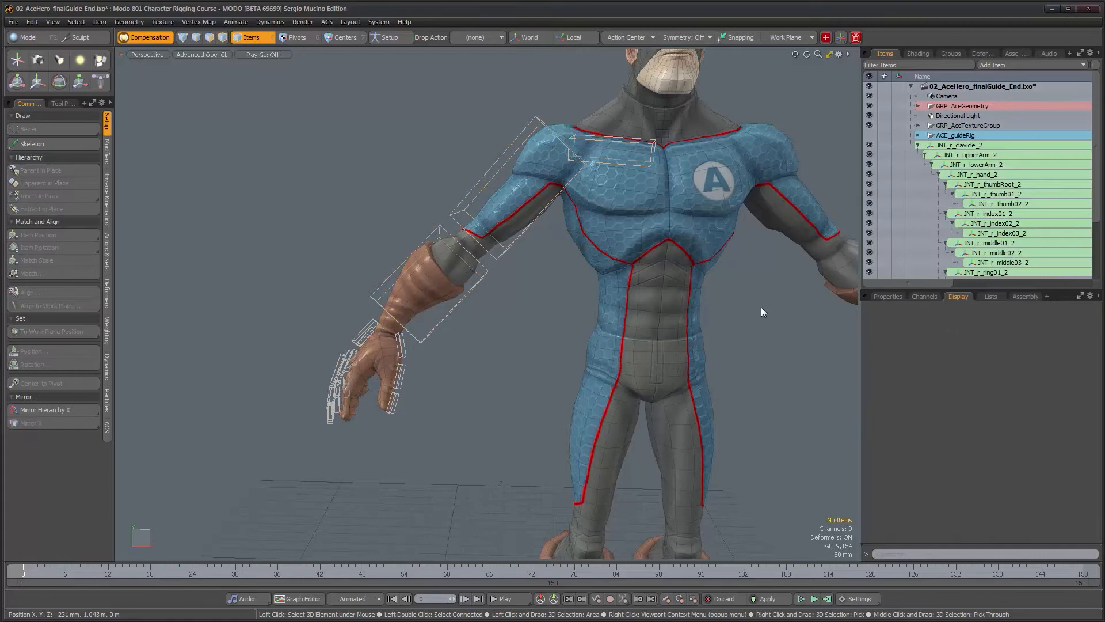
Select the entire right arm joint hierarchy from the clavicle down and set its editor color to Light Green.
{"action": "left_click", "coordinate": [960, 145]}
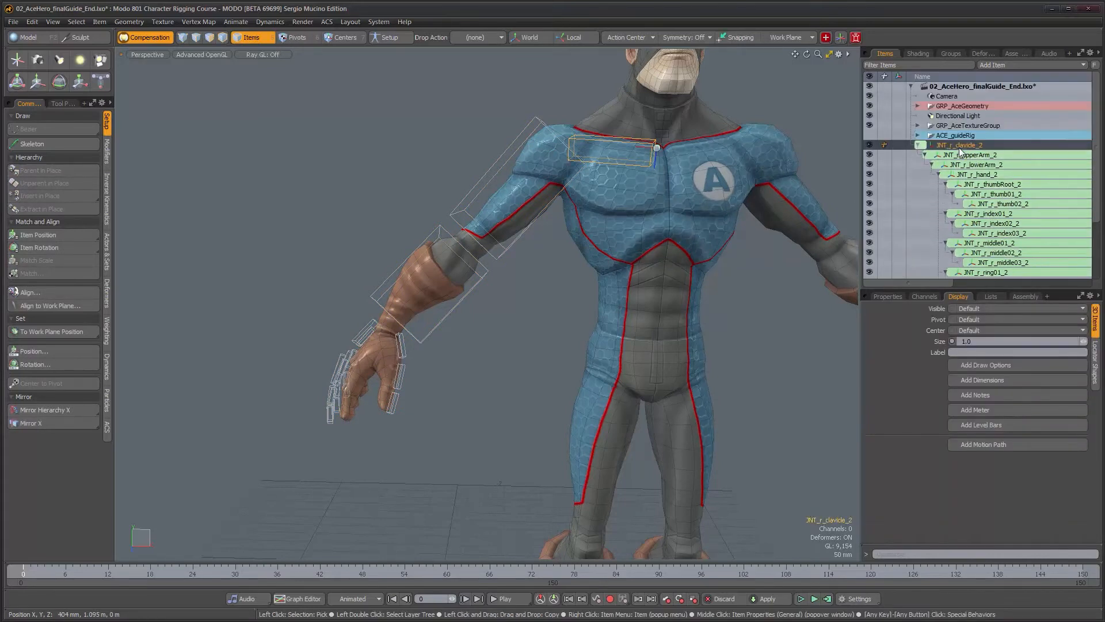
{"action": "double_click", "coordinate": [614, 142]}
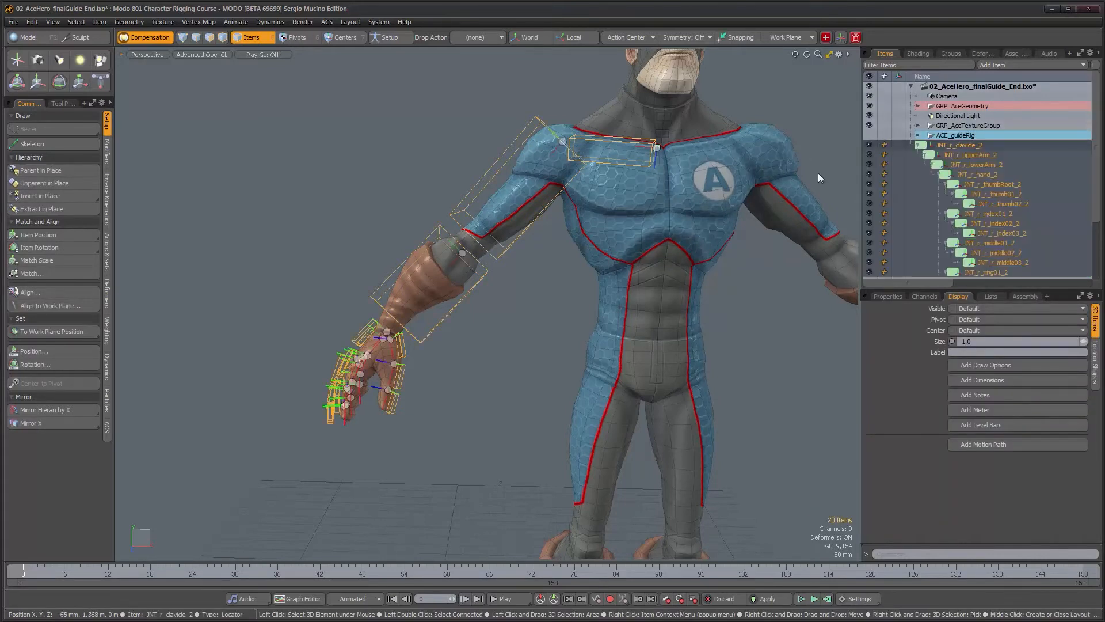
{"action": "right_click", "coordinate": [951, 143]}
{"action": "mouse_move", "coordinate": [1009, 154]}
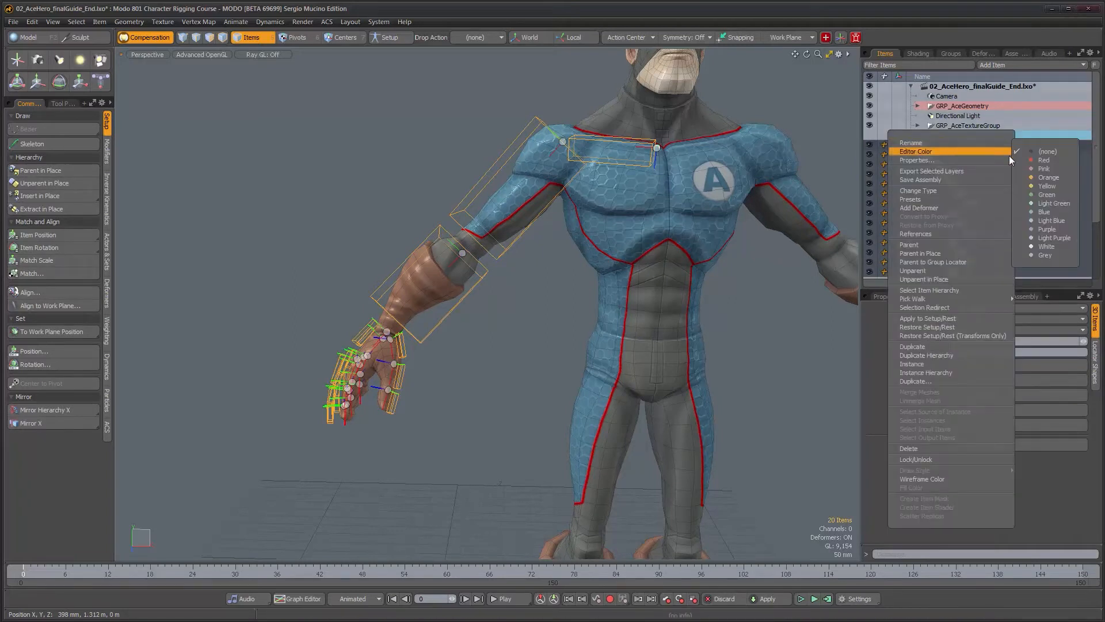
{"action": "left_click", "coordinate": [1054, 203]}
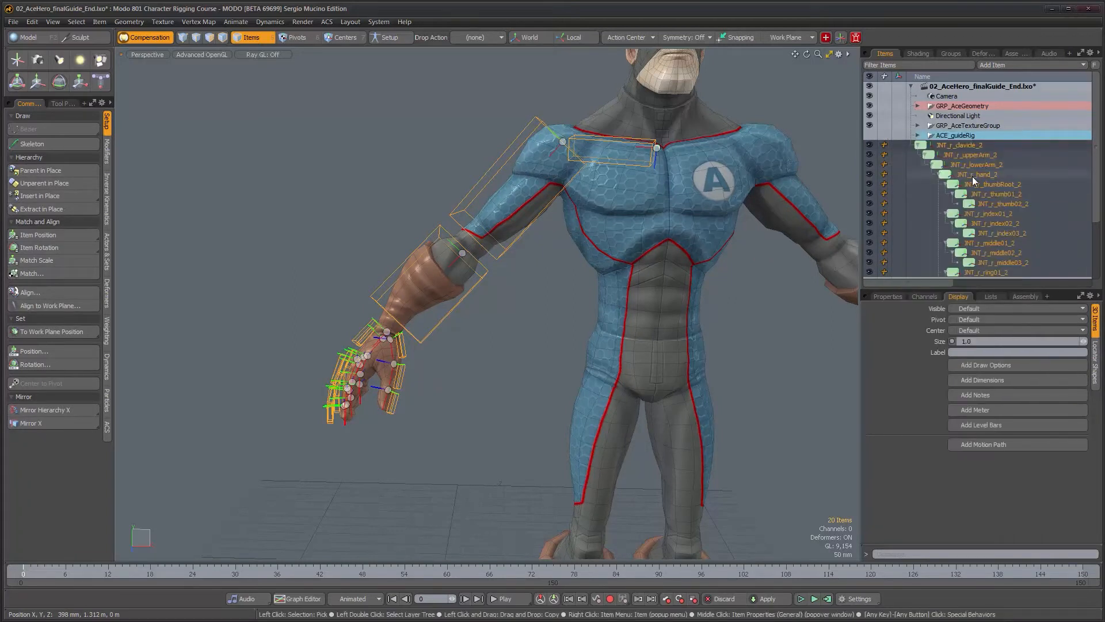
{"action": "left_click", "coordinate": [766, 99]}
{"action": "left_click_drag", "start_coordinate": [570, 276], "coordinate": [448, 346], "text": "alt"}
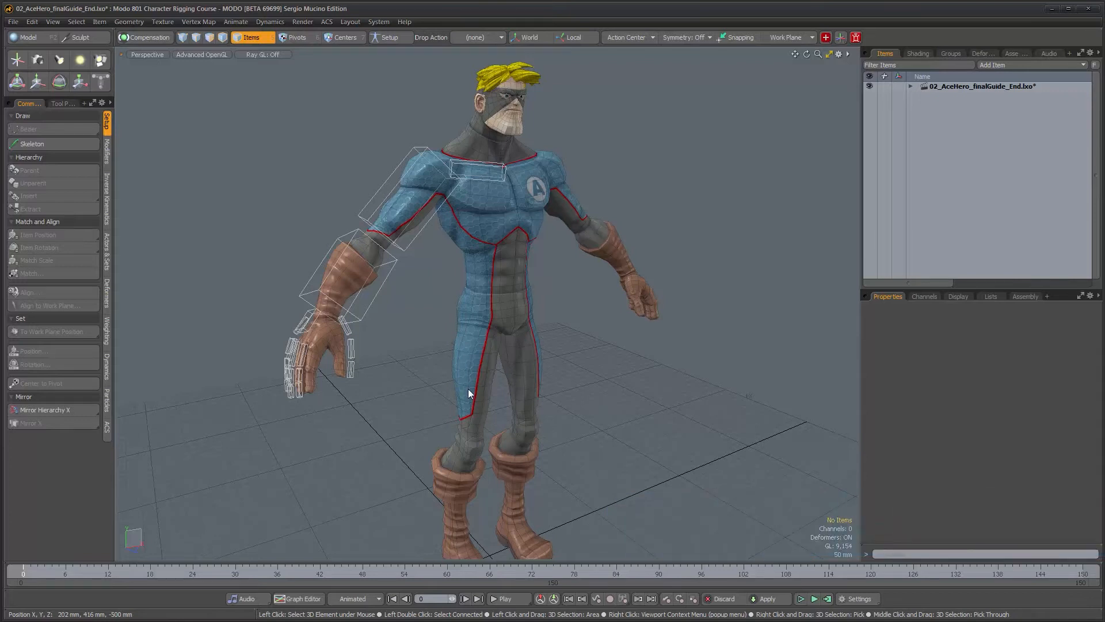
{"action": "left_click_drag", "start_coordinate": [506, 294], "coordinate": [543, 313], "text": "alt"}
{"action": "right_click_drag", "start_coordinate": [543, 313], "coordinate": [553, 320], "text": "alt"}
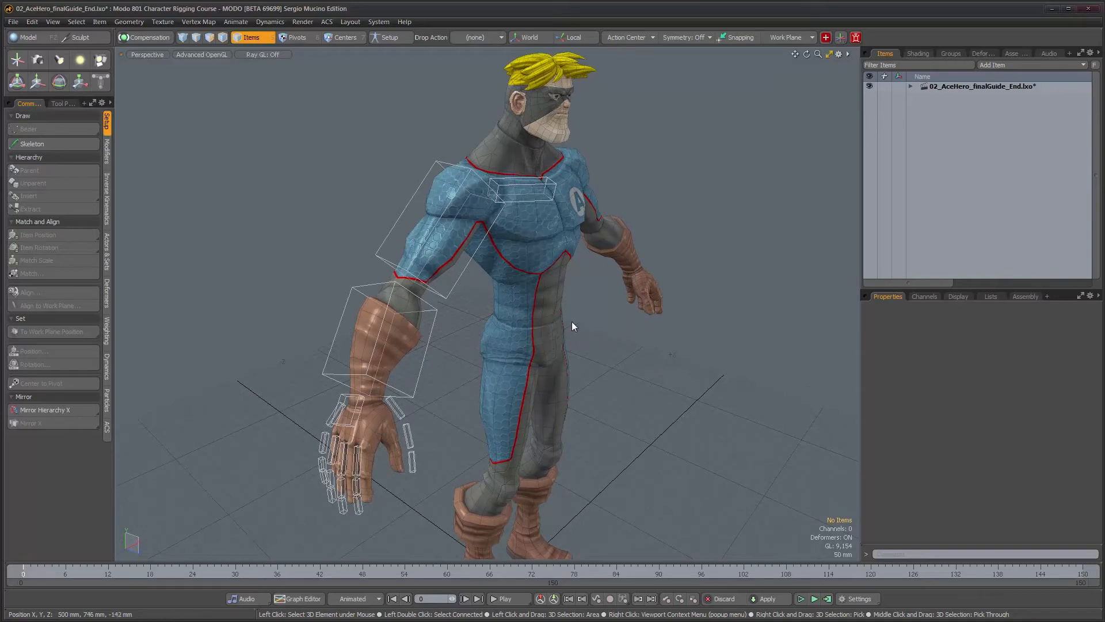
{"action": "left_click", "coordinate": [910, 85]}
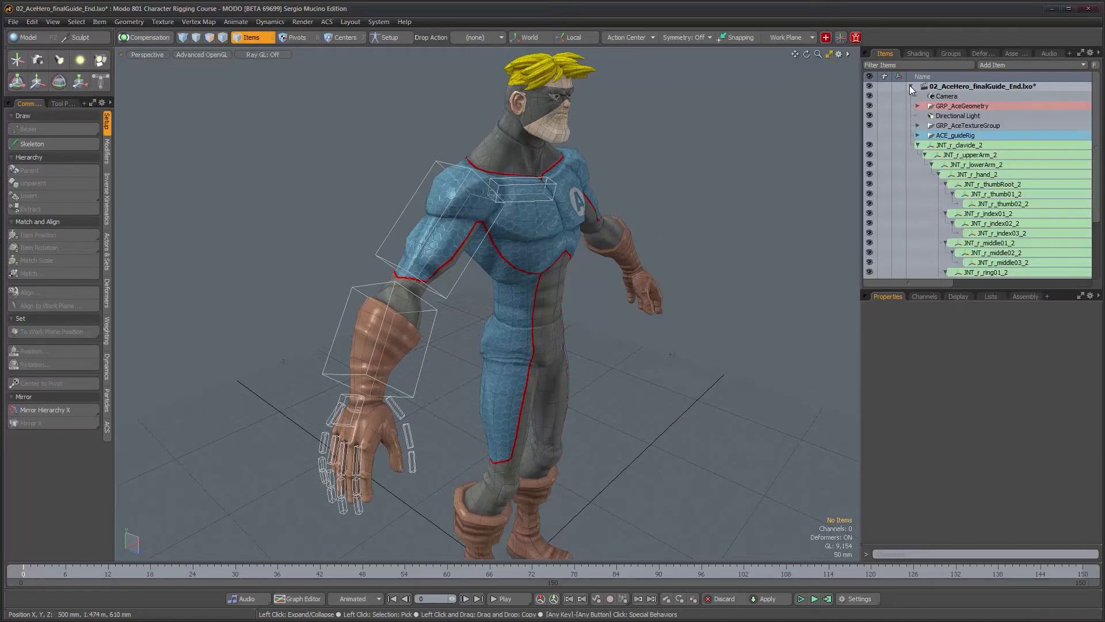
{"action": "left_click_drag", "start_coordinate": [671, 174], "coordinate": [643, 176], "text": "alt"}
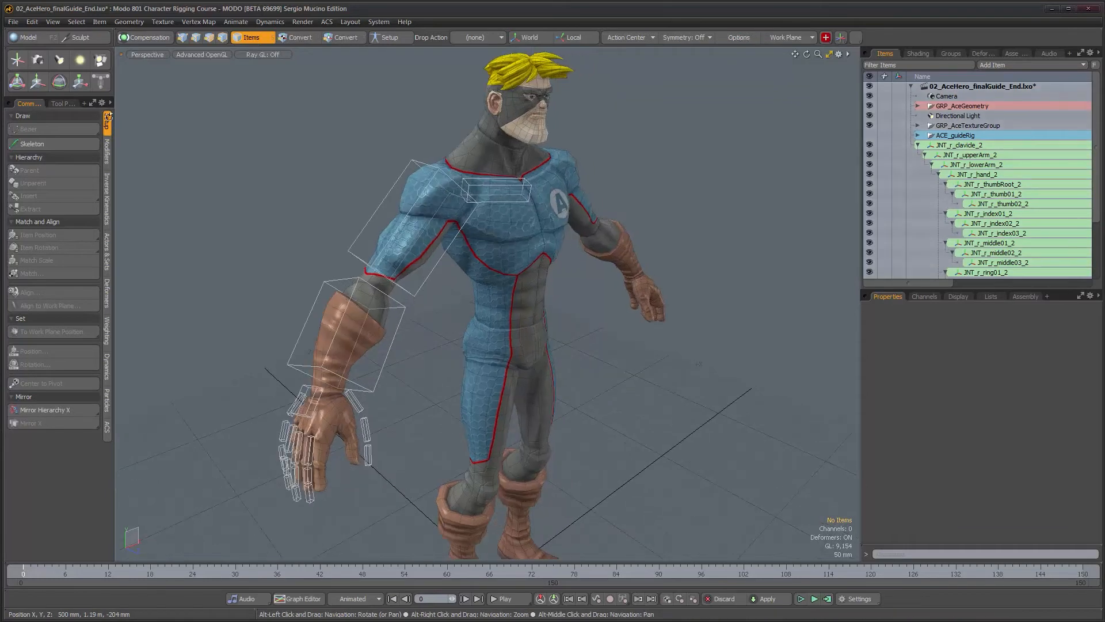
Create a new empty scene alongside the Ace character scene.
{"action": "left_click", "coordinate": [12, 22]}
{"action": "left_click", "coordinate": [19, 37]}
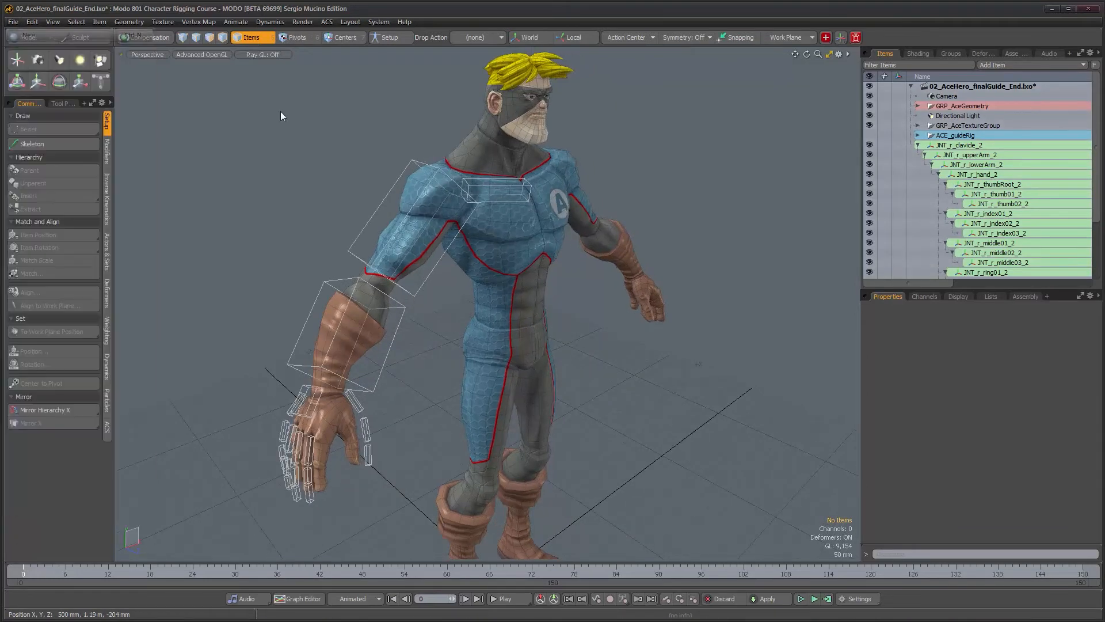
{"action": "left_click", "coordinate": [911, 126]}
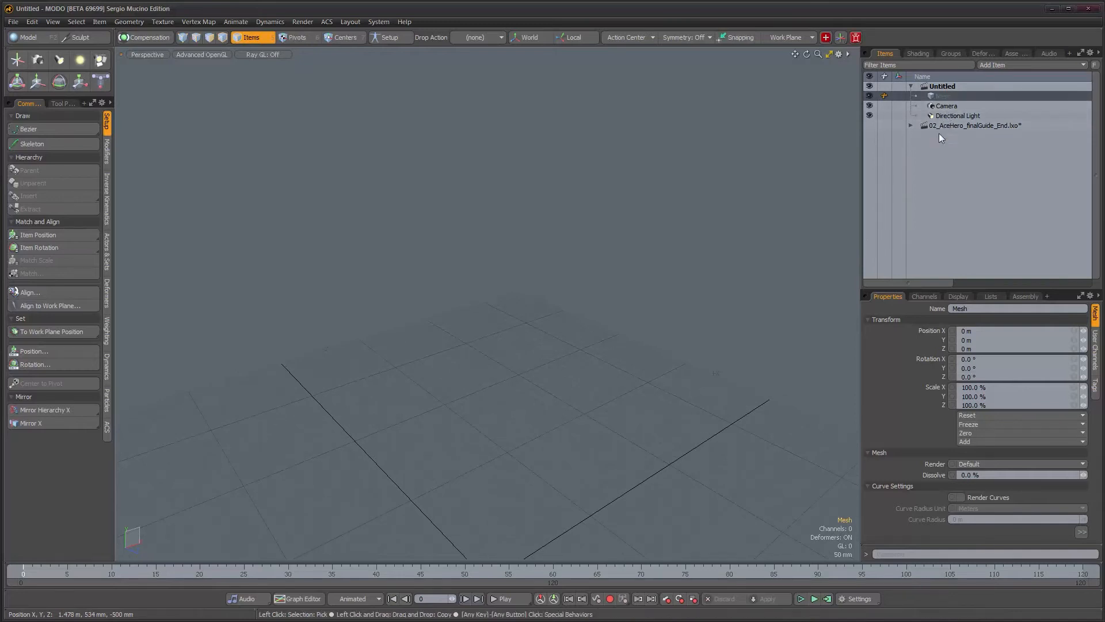
{"action": "left_click_drag", "start_coordinate": [661, 284], "coordinate": [660, 206], "text": "alt"}
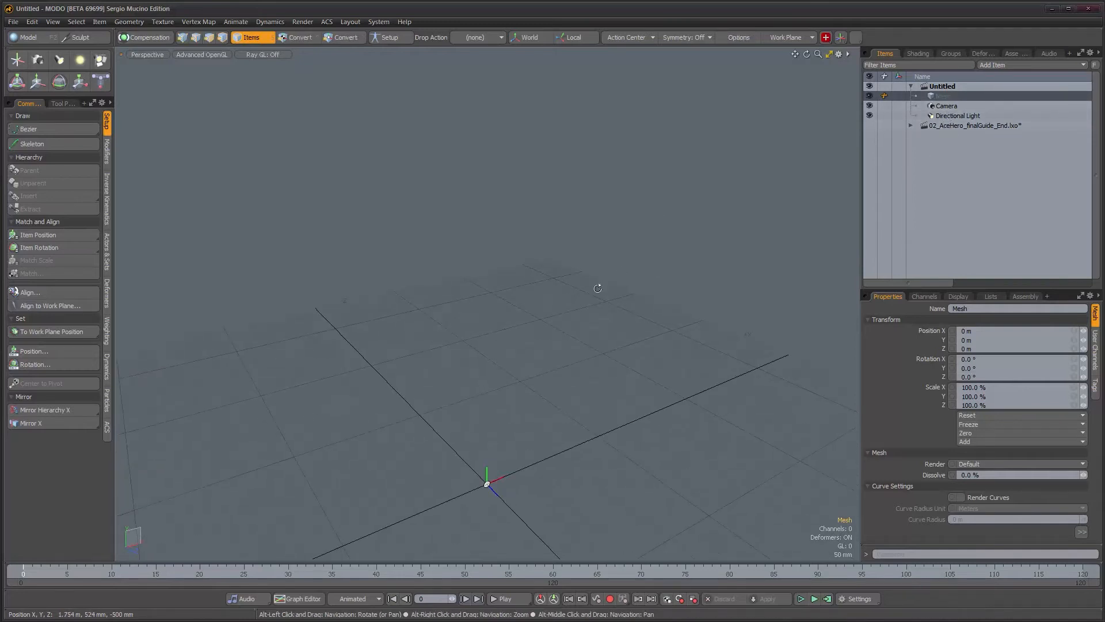
{"action": "left_click_drag", "start_coordinate": [669, 292], "coordinate": [638, 235], "text": "alt"}
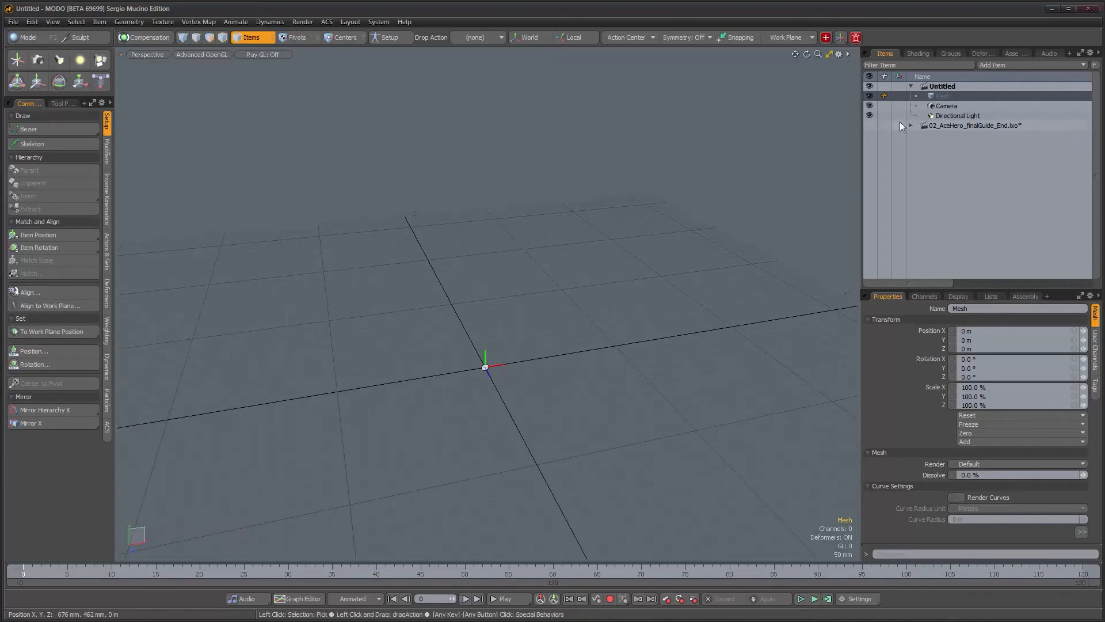
Add a locator at the origin of the new scene and switch its display shape to Custom.
{"action": "left_click_drag", "start_coordinate": [599, 374], "coordinate": [490, 323], "text": "alt"}
{"action": "key", "text": "l"}
{"action": "scroll", "coordinate": [492, 323], "scroll_direction": "down", "scroll_amount": 1}
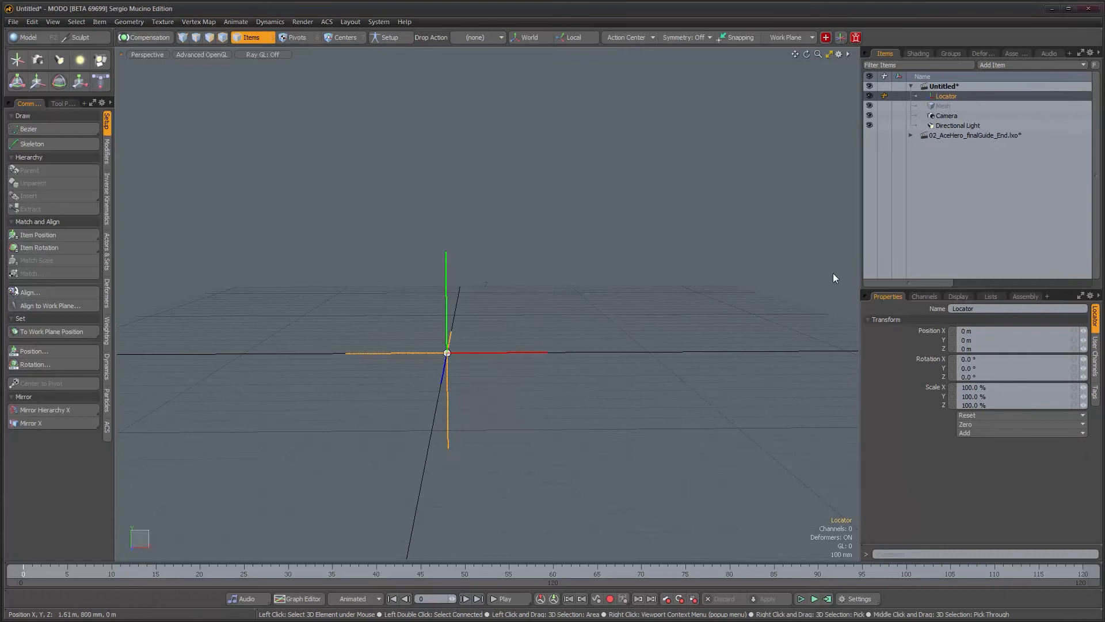
{"action": "left_click", "coordinate": [957, 296]}
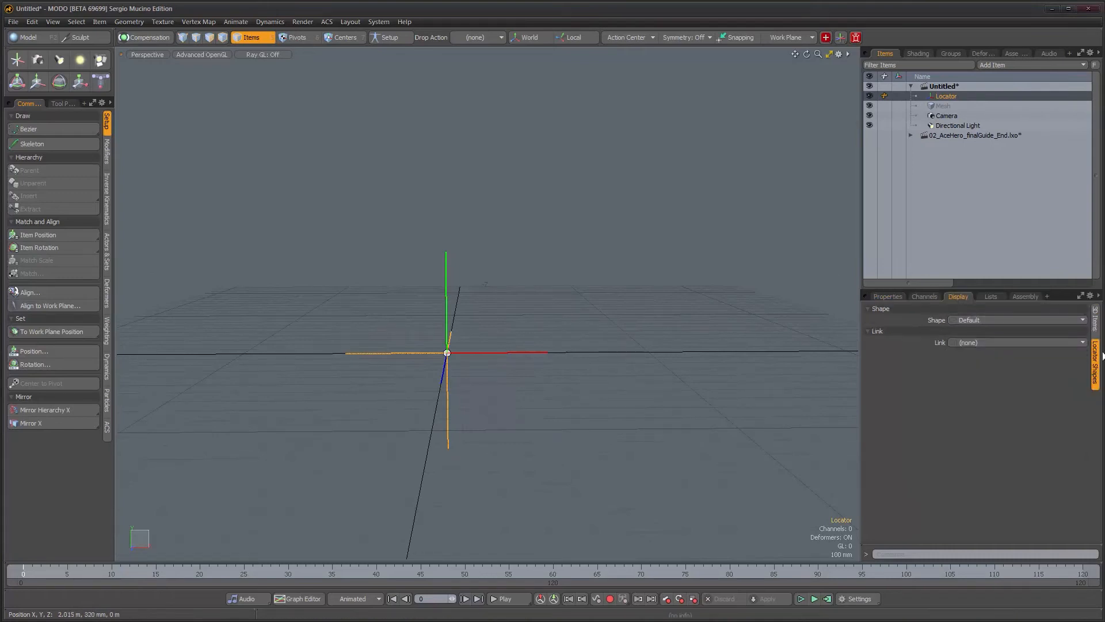
{"action": "left_click", "coordinate": [1015, 320]}
{"action": "left_click", "coordinate": [1015, 327]}
{"action": "scroll", "coordinate": [397, 399], "scroll_direction": "down", "scroll_amount": 2}
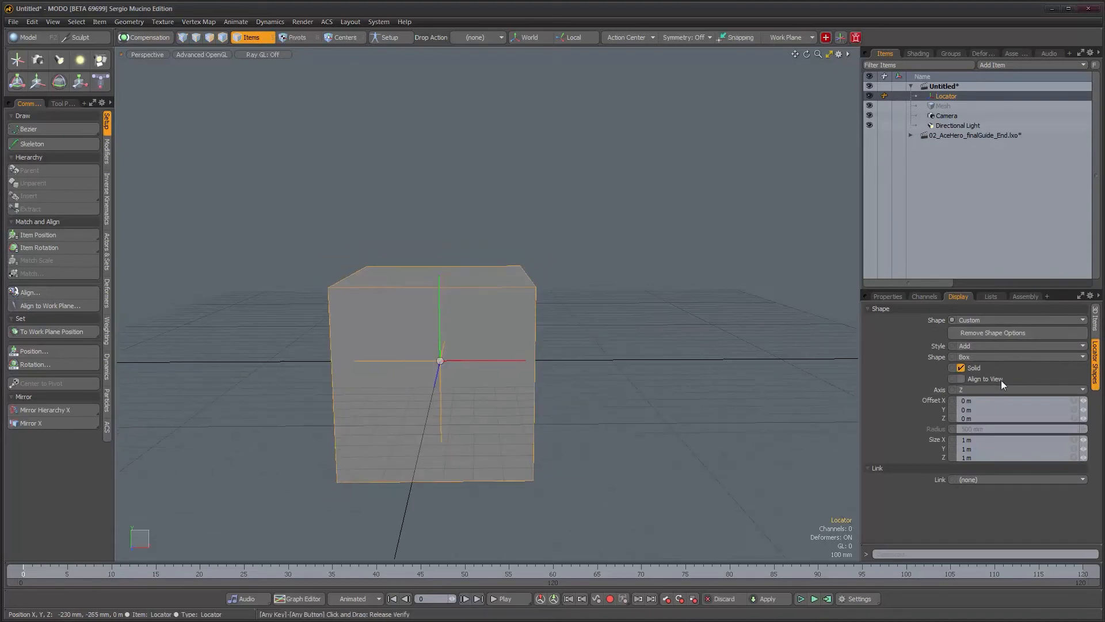
Make the locator's box non-solid with its axis on X and its shape style on Replace.
{"action": "left_click", "coordinate": [958, 368]}
{"action": "left_click", "coordinate": [980, 386]}
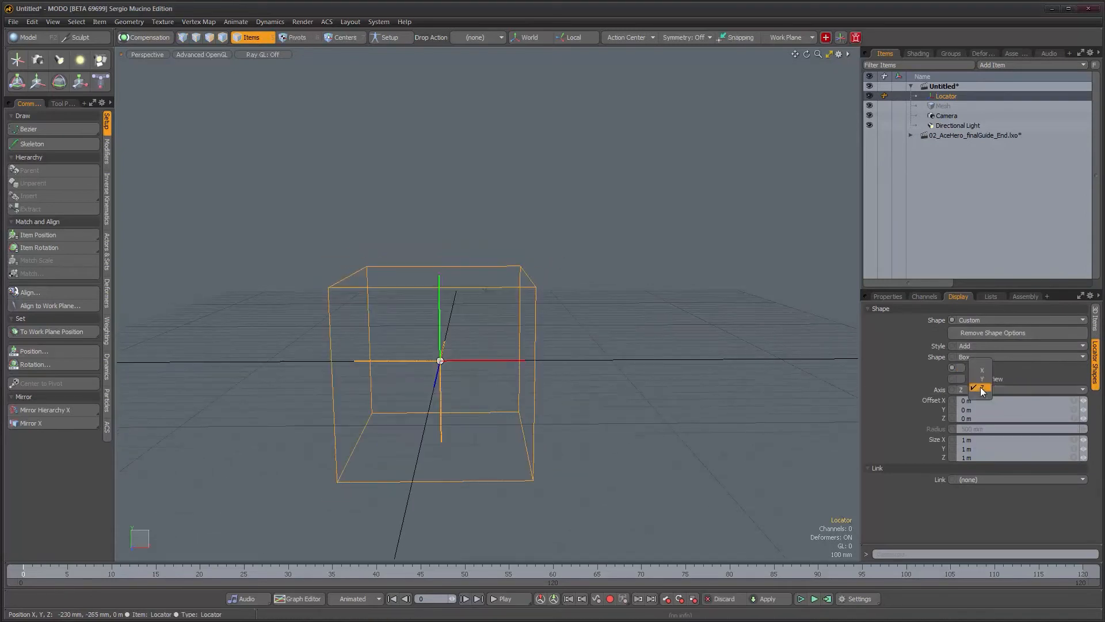
{"action": "left_click", "coordinate": [979, 371]}
{"action": "left_click_drag", "start_coordinate": [645, 404], "coordinate": [643, 409], "text": "alt"}
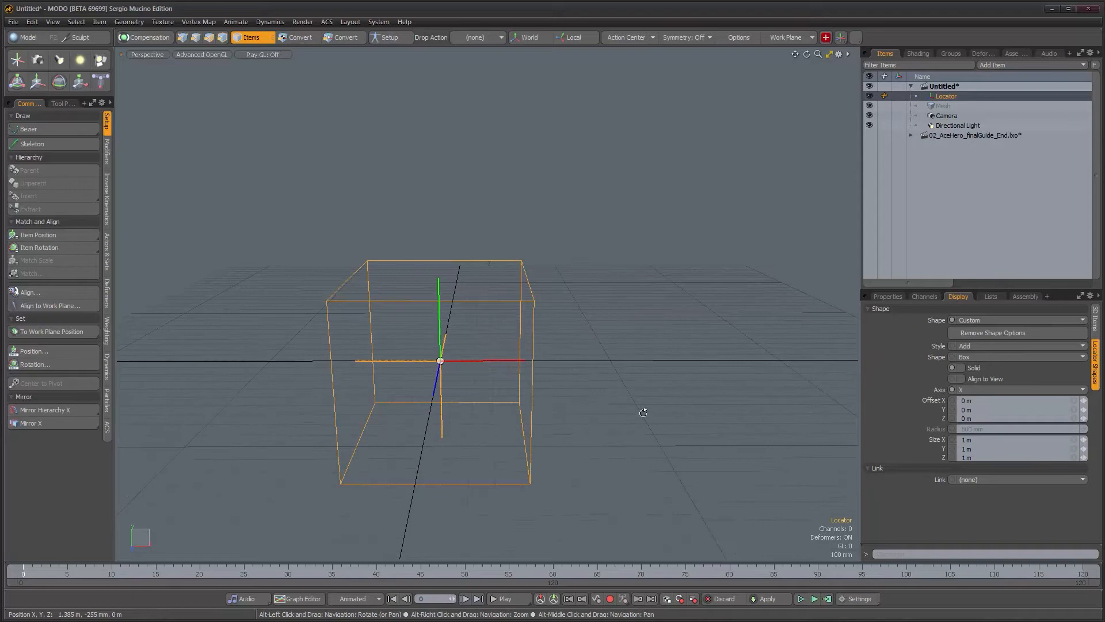
{"action": "left_click", "coordinate": [996, 346]}
{"action": "left_click", "coordinate": [999, 355]}
Set the locator's box size to 100 mm in X, Y and Z.
{"action": "left_click_drag", "start_coordinate": [624, 357], "coordinate": [541, 348], "text": "alt"}
{"action": "scroll", "coordinate": [579, 353], "scroll_direction": "down", "scroll_amount": 3}
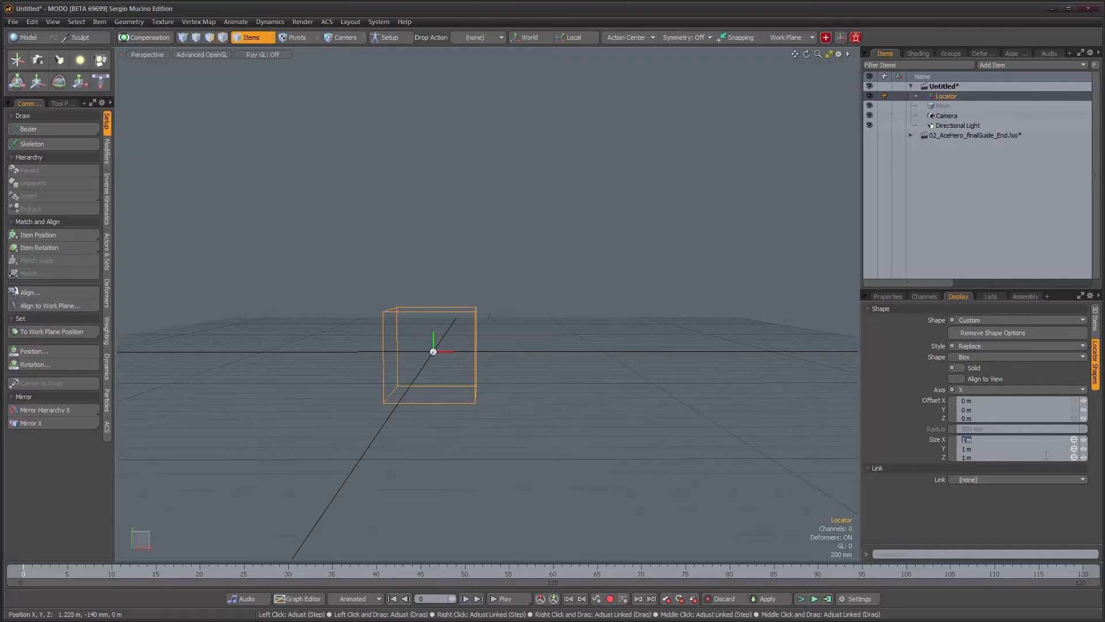
{"action": "key", "text": "Return"}
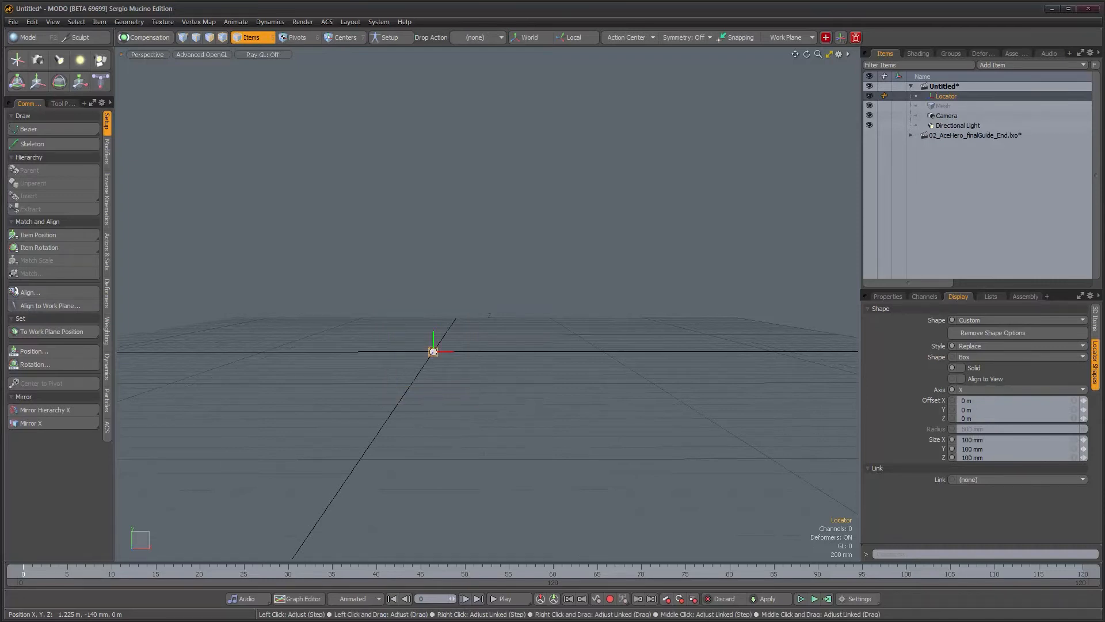
Set the box's X size to 500 mm and its X offset to 250 mm so it starts at the locator's center.
{"action": "left_click_drag", "start_coordinate": [391, 410], "coordinate": [519, 403], "text": "alt"}
{"action": "left_click", "coordinate": [990, 440]}
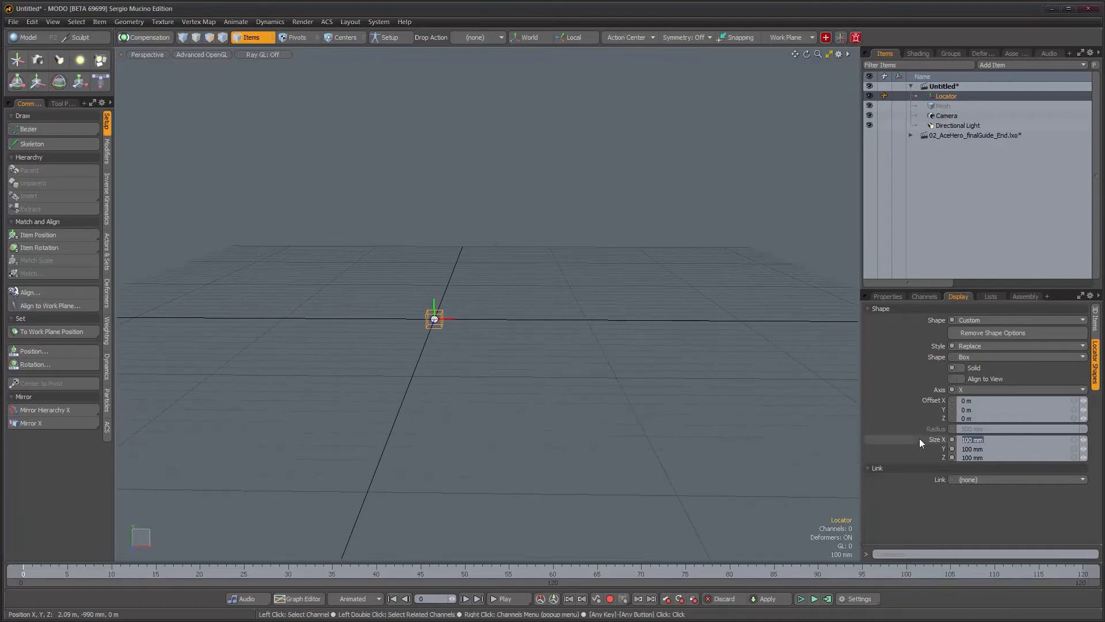
{"action": "type", "text": "500 mm"}
{"action": "key", "text": "Return"}
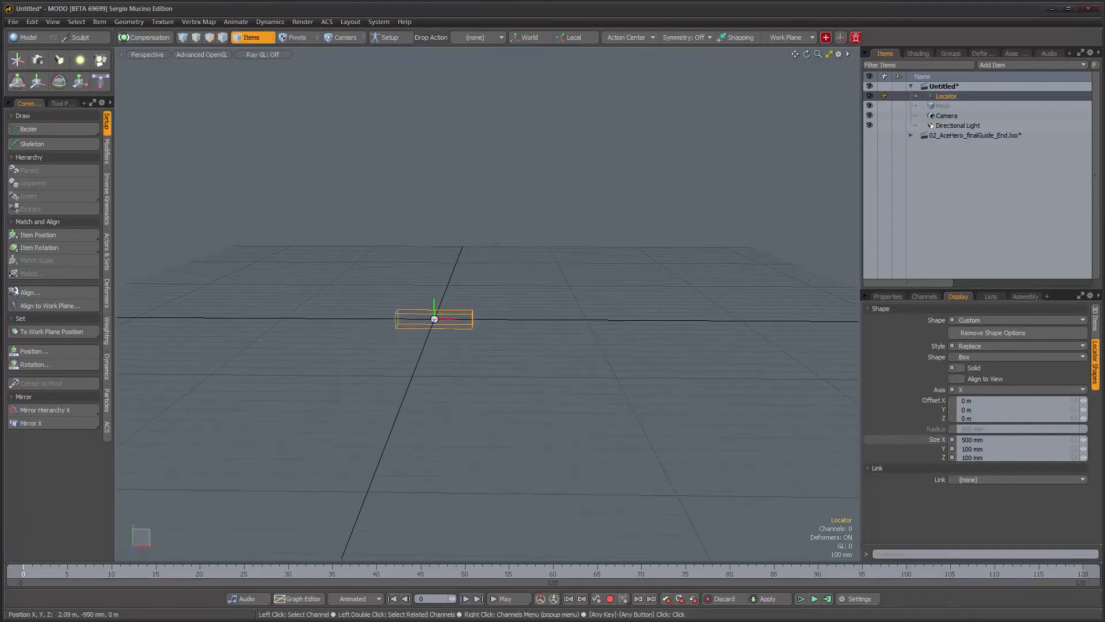
{"action": "type", "text": "250 mm"}
{"action": "key", "text": "Return"}
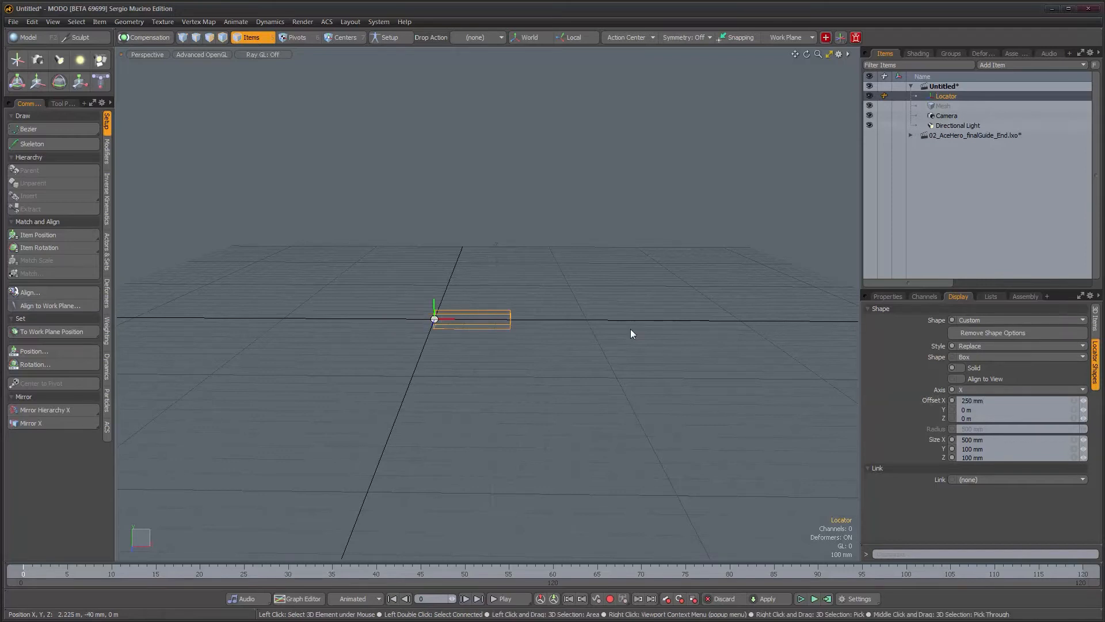
Duplicate the locator four times and space the copies end to end along the X axis.
{"action": "middle_click_drag", "start_coordinate": [585, 351], "coordinate": [496, 383], "text": "alt"}
{"action": "left_click_drag", "start_coordinate": [496, 382], "coordinate": [470, 387], "text": "alt"}
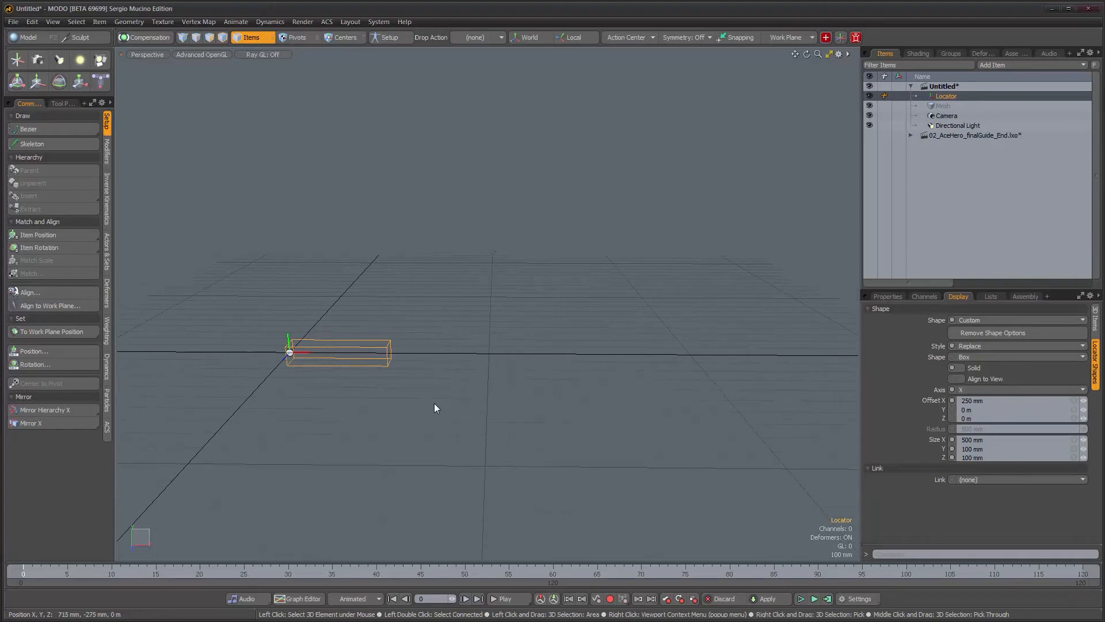
{"action": "key", "text": "ctrl+d"}
{"action": "key", "text": "w"}
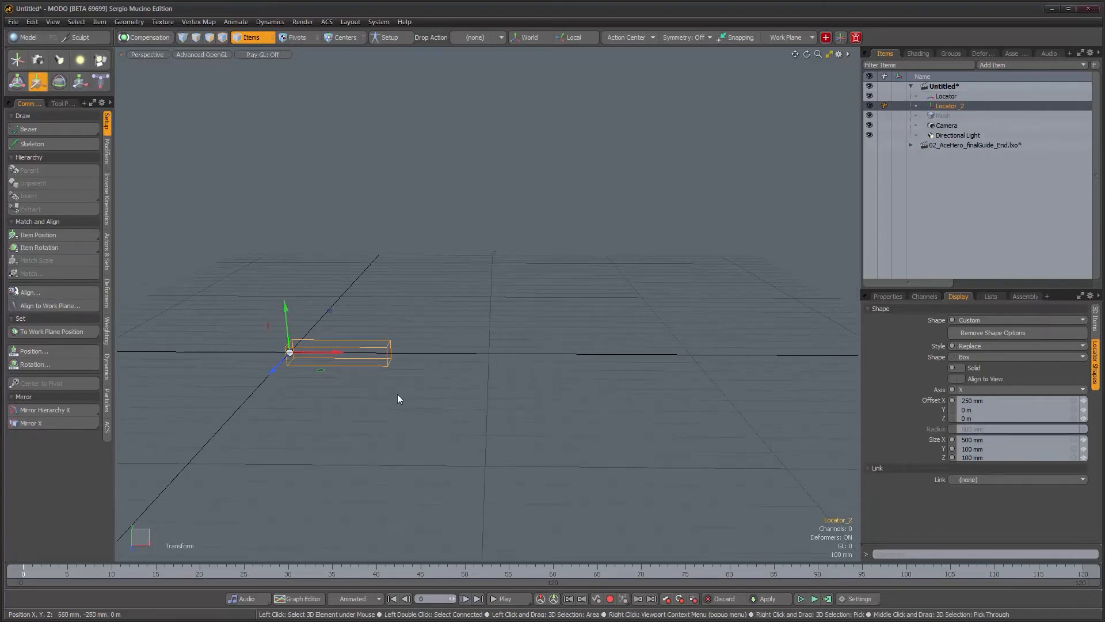
{"action": "left_click_drag", "start_coordinate": [333, 352], "coordinate": [645, 326]}
{"action": "key", "text": "ctrl+d"}
{"action": "key", "text": "ctrl+d"}
{"action": "key", "text": "ctrl+d"}
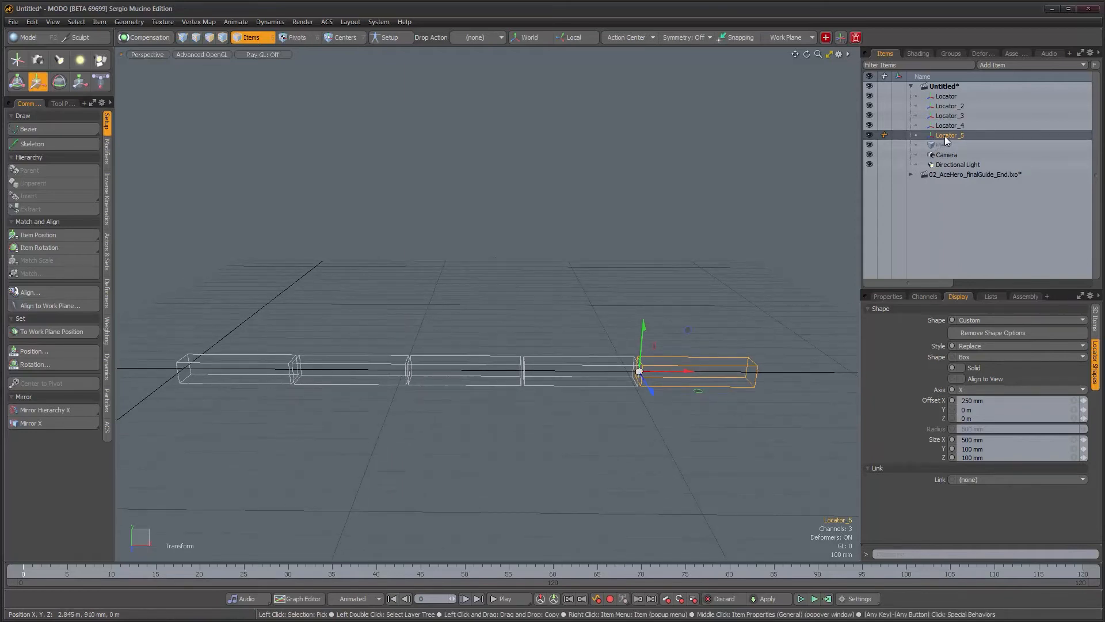
Parent the five locators in sequence into a single chain, from Locator down to Locator_5.
{"action": "left_click_drag", "start_coordinate": [945, 136], "coordinate": [947, 96]}
{"action": "left_click", "coordinate": [918, 97], "text": "shift"}
{"action": "left_click_drag", "start_coordinate": [727, 261], "coordinate": [585, 383], "text": "alt"}
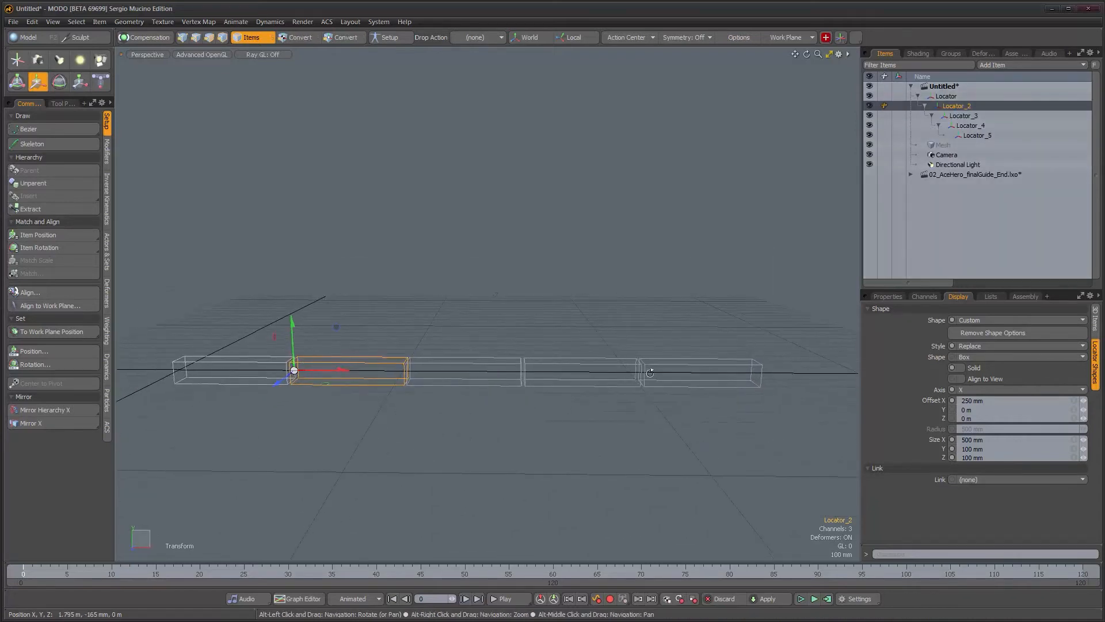
Rotate Locator_5, the last in the chain, upward about its Z axis by about 20°.
{"action": "left_click_drag", "start_coordinate": [659, 426], "coordinate": [693, 431], "text": "alt"}
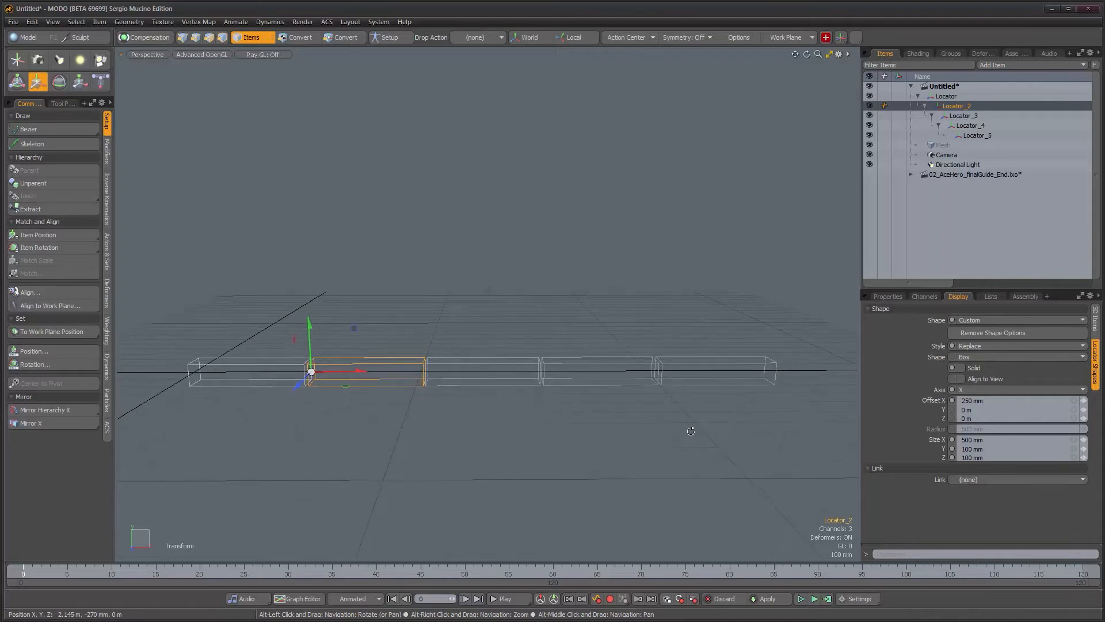
{"action": "key", "text": "Down"}
{"action": "key", "text": "Down"}
{"action": "key", "text": "Down"}
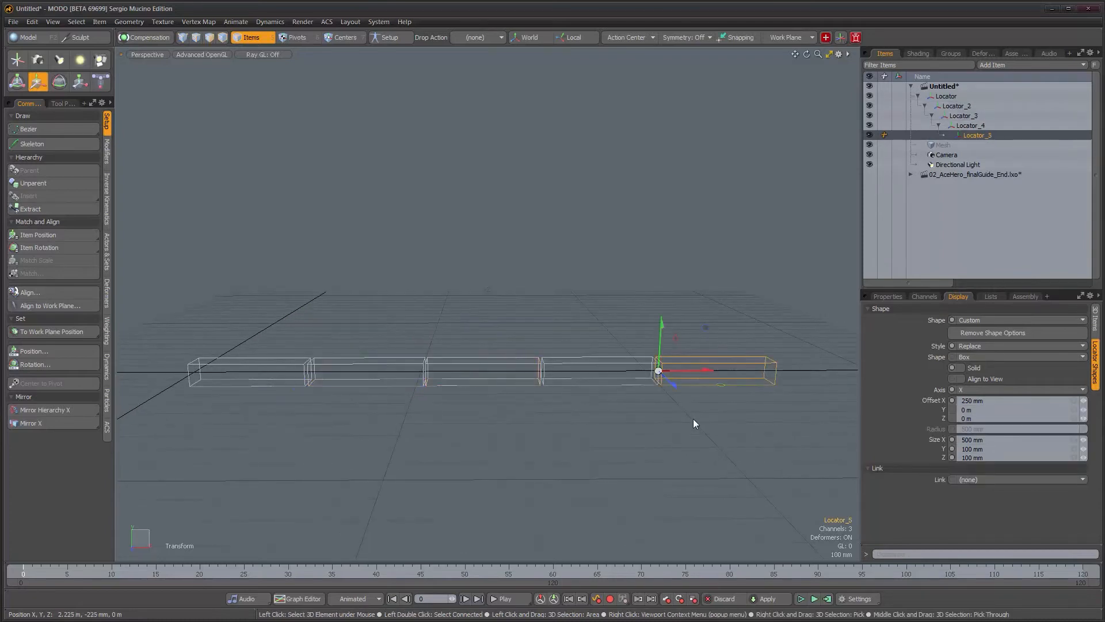
{"action": "key", "text": "e"}
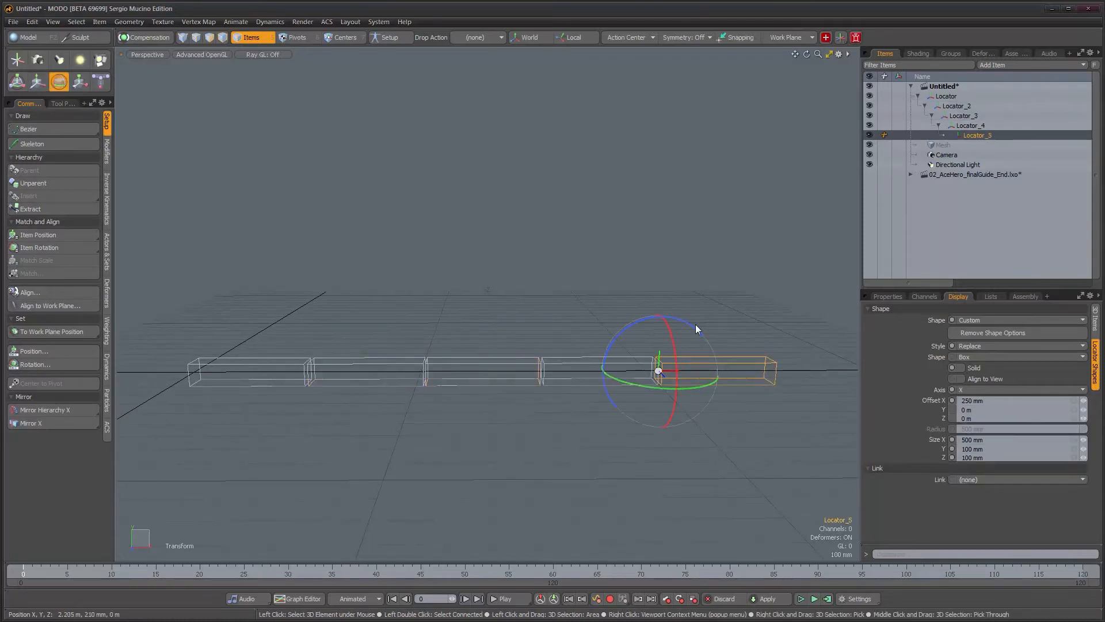
{"action": "left_click_drag", "start_coordinate": [693, 324], "coordinate": [665, 317]}
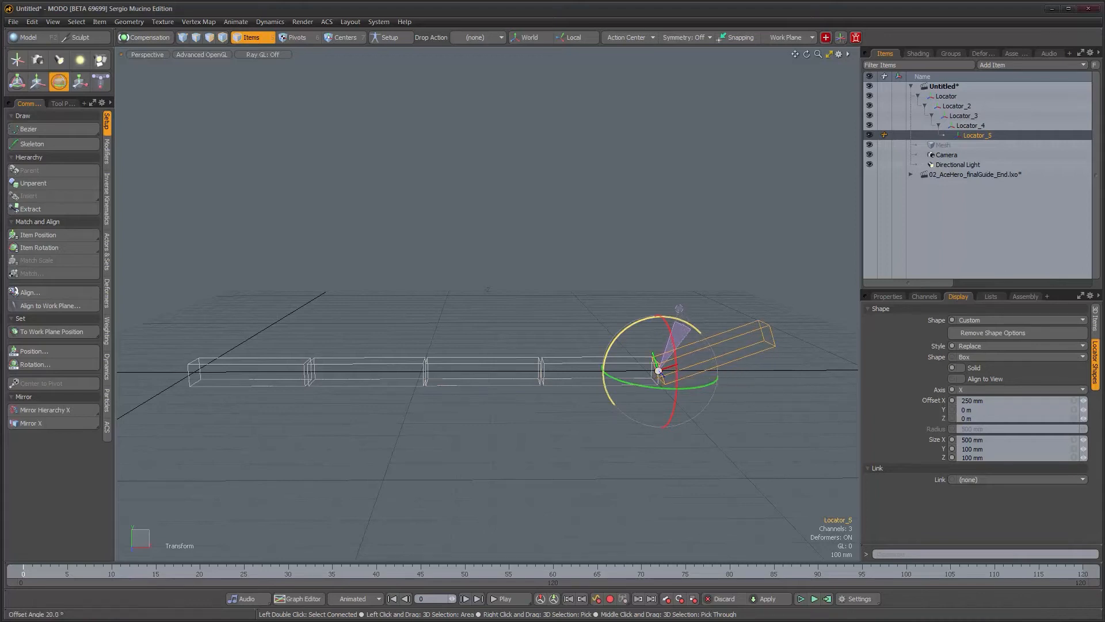
Rotate Locator_4, Locator_3 and Locator_2 upward about Z, with Locator_4 at about 6.5° and Locator_2 at about 9.5°, so the chain curves.
{"action": "key", "text": "Up"}
{"action": "left_click_drag", "start_coordinate": [555, 317], "coordinate": [553, 316]}
{"action": "key", "text": "Up"}
{"action": "left_click_drag", "start_coordinate": [464, 328], "coordinate": [456, 321]}
{"action": "key", "text": "Up"}
{"action": "left_click_drag", "start_coordinate": [351, 337], "coordinate": [350, 320]}
{"action": "key", "text": "space"}
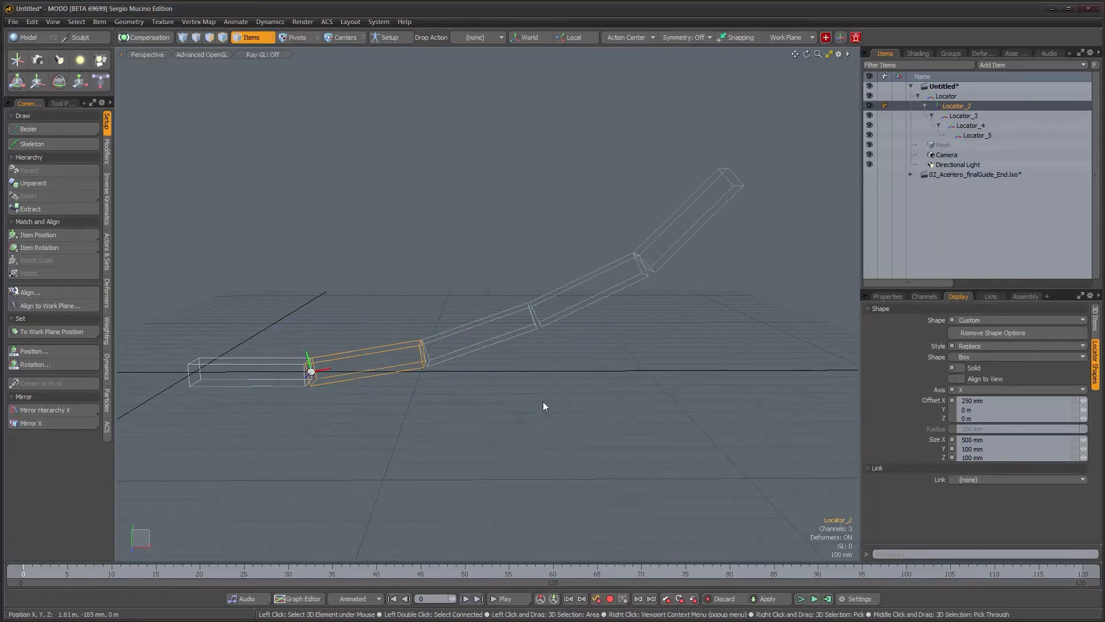
Select Locator_5 at the end of the chain and examine its position and rotation values.
{"action": "left_click_drag", "start_coordinate": [514, 402], "coordinate": [507, 378], "text": "alt"}
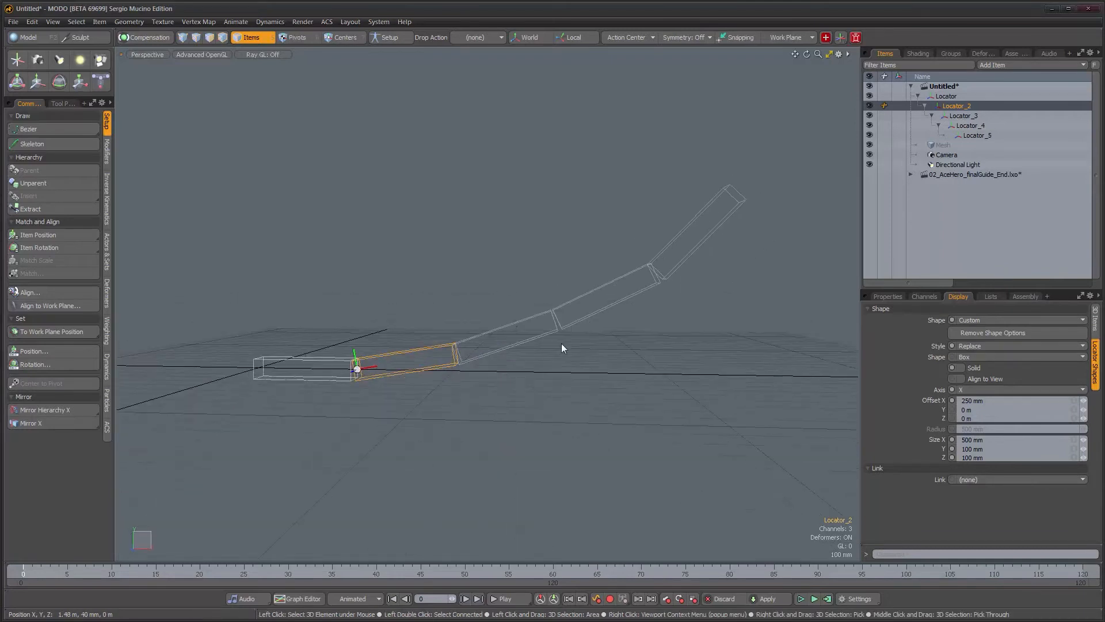
{"action": "left_click", "coordinate": [661, 284]}
{"action": "left_click_drag", "start_coordinate": [665, 301], "coordinate": [657, 394], "text": "alt"}
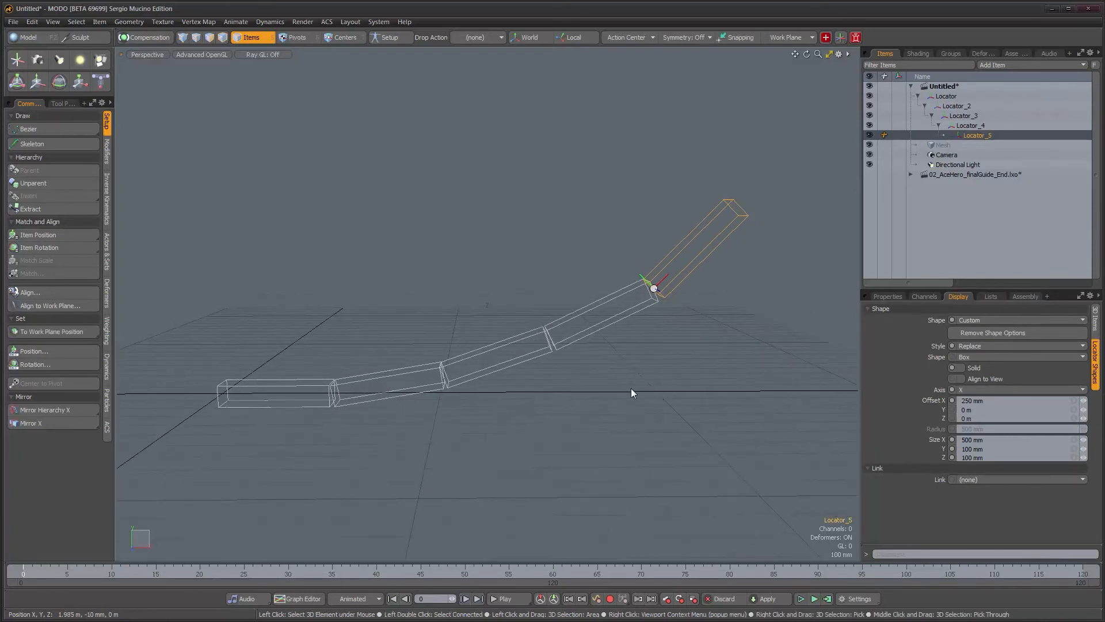
{"action": "left_click_drag", "start_coordinate": [638, 402], "coordinate": [637, 397], "text": "alt"}
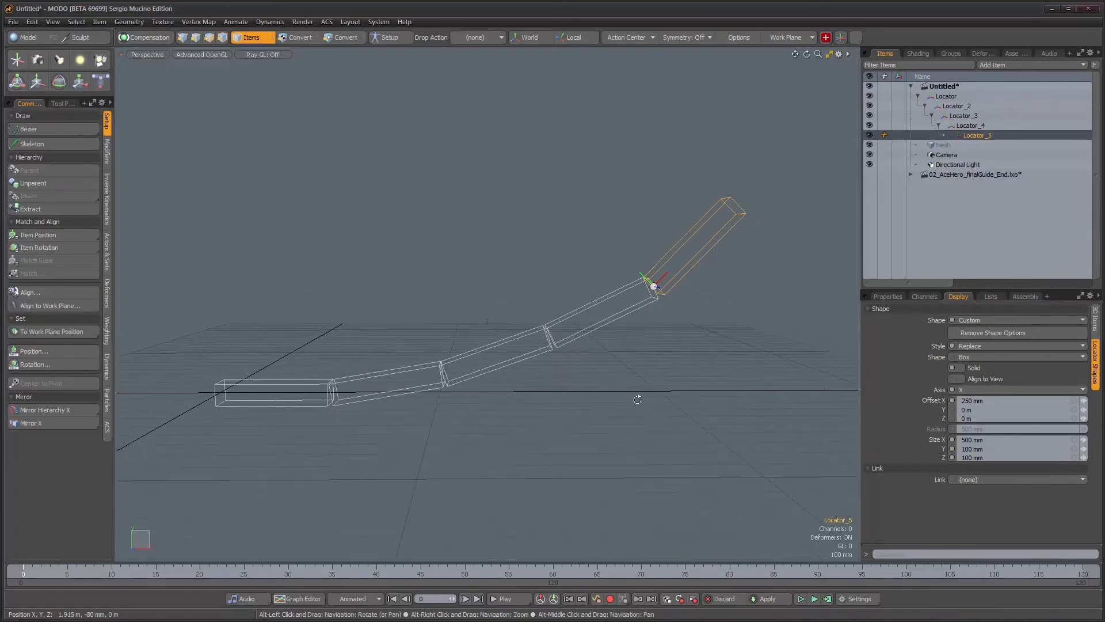
{"action": "left_click", "coordinate": [888, 297]}
{"action": "left_click_drag", "start_coordinate": [598, 372], "coordinate": [600, 375], "text": "alt"}
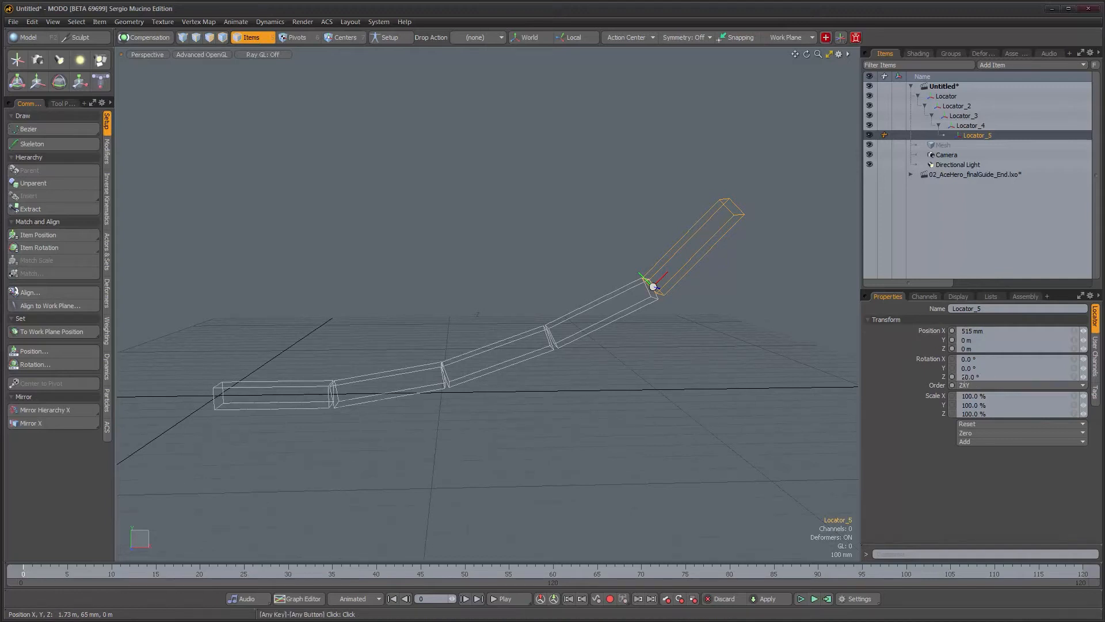
{"action": "left_click_drag", "start_coordinate": [627, 414], "coordinate": [646, 429], "text": "alt"}
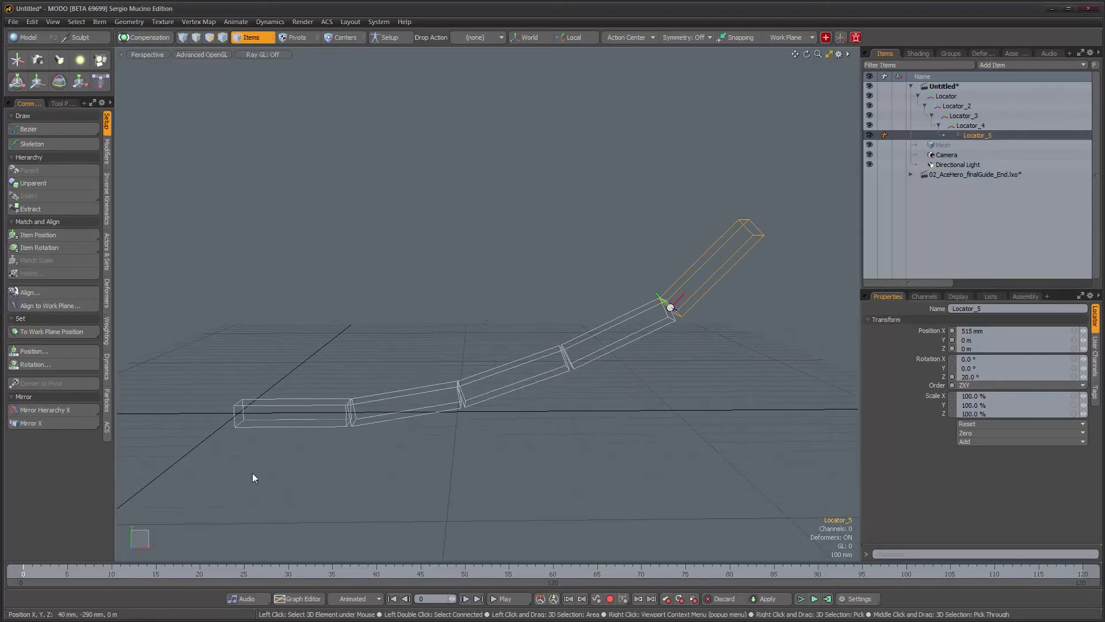
With the Graph Editor open, key Locator_5's Z rotation at frame 0, and rotate it to about 38.5° at frame 20.
{"action": "left_click", "coordinate": [304, 601]}
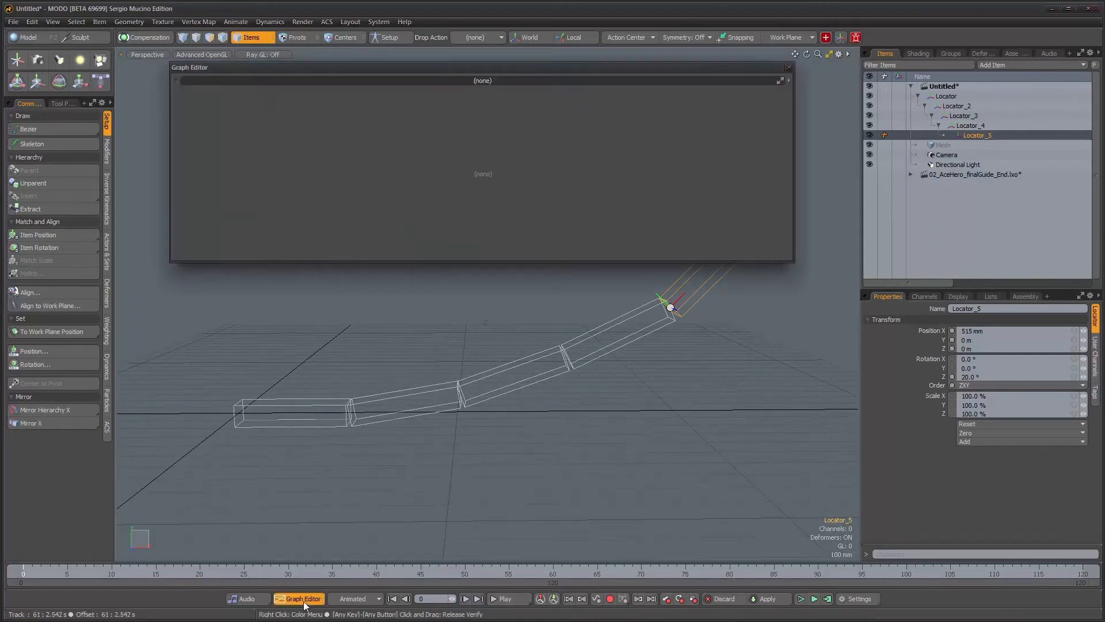
{"action": "left_click_drag", "start_coordinate": [528, 371], "coordinate": [526, 430], "text": "alt+shift"}
{"action": "left_click", "coordinate": [952, 377]}
{"action": "left_click_drag", "start_coordinate": [180, 568], "coordinate": [200, 571]}
{"action": "left_click_drag", "start_coordinate": [723, 426], "coordinate": [724, 384], "text": "alt"}
{"action": "key", "text": "e"}
{"action": "left_click_drag", "start_coordinate": [580, 366], "coordinate": [557, 379]}
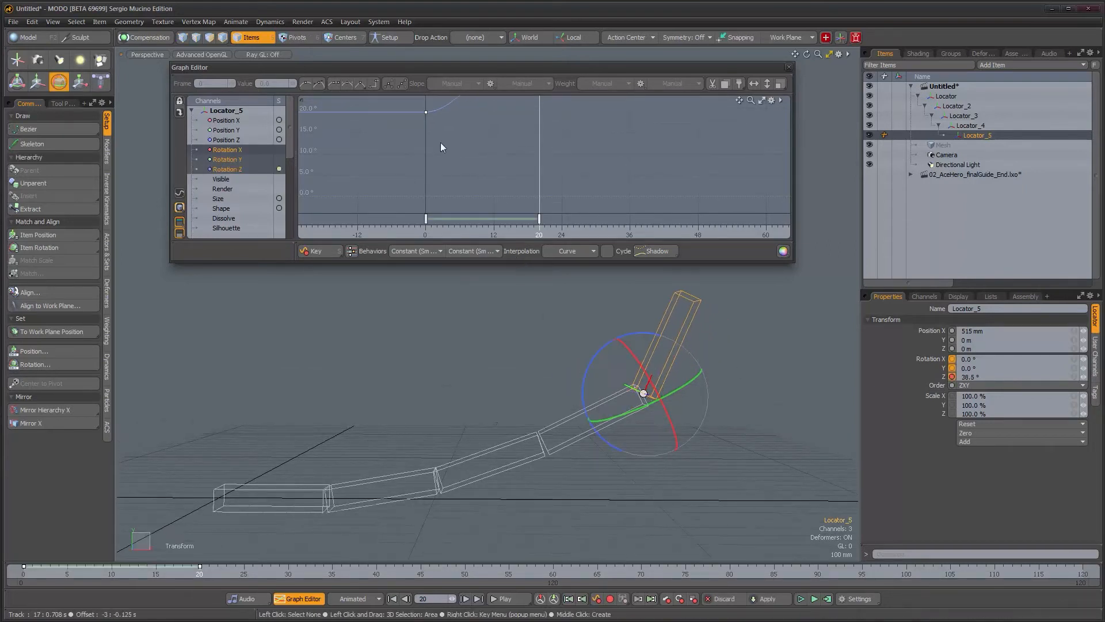
Examine Locator_5's Rotation Z curve between frames 0 and 20 and compare its starting value with the pose at frame 0.
{"action": "middle_click_drag", "start_coordinate": [476, 157], "coordinate": [476, 224], "text": "alt"}
{"action": "right_click_drag", "start_coordinate": [517, 176], "coordinate": [522, 201], "text": "alt"}
{"action": "middle_click_drag", "start_coordinate": [524, 186], "coordinate": [536, 140], "text": "alt"}
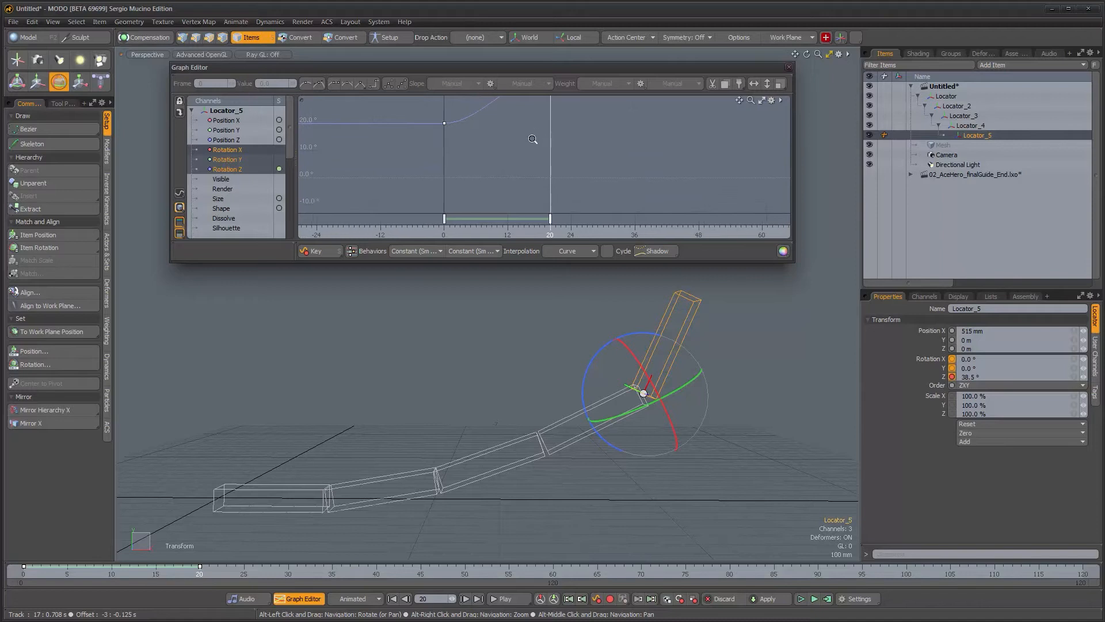
{"action": "middle_click_drag", "start_coordinate": [443, 122], "coordinate": [423, 170], "text": "alt"}
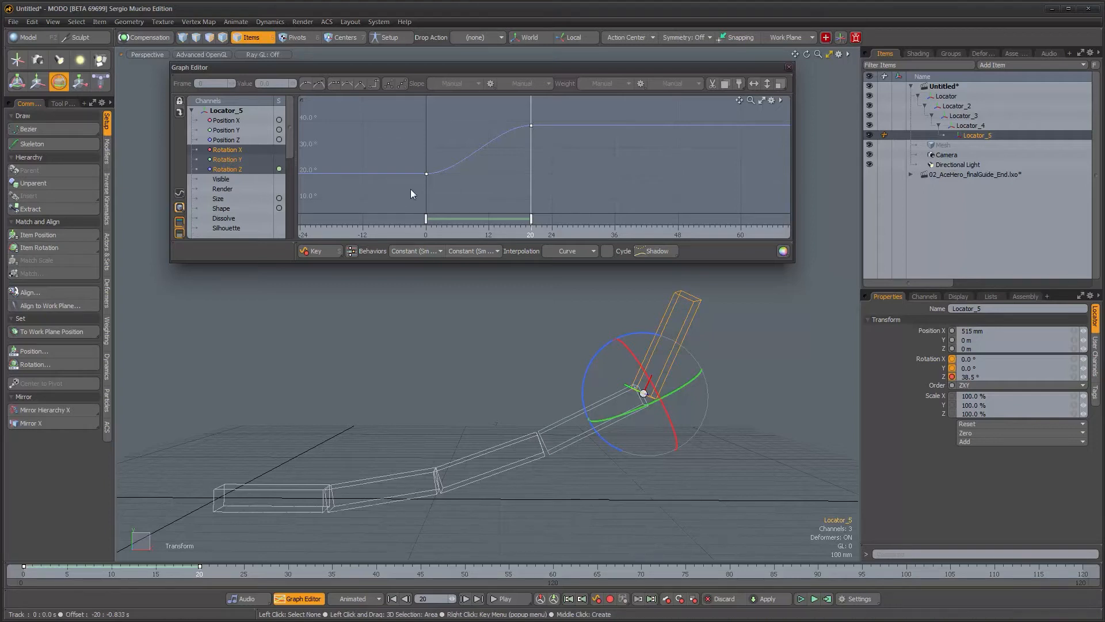
{"action": "scroll", "coordinate": [482, 174], "scroll_direction": "down", "scroll_amount": 2}
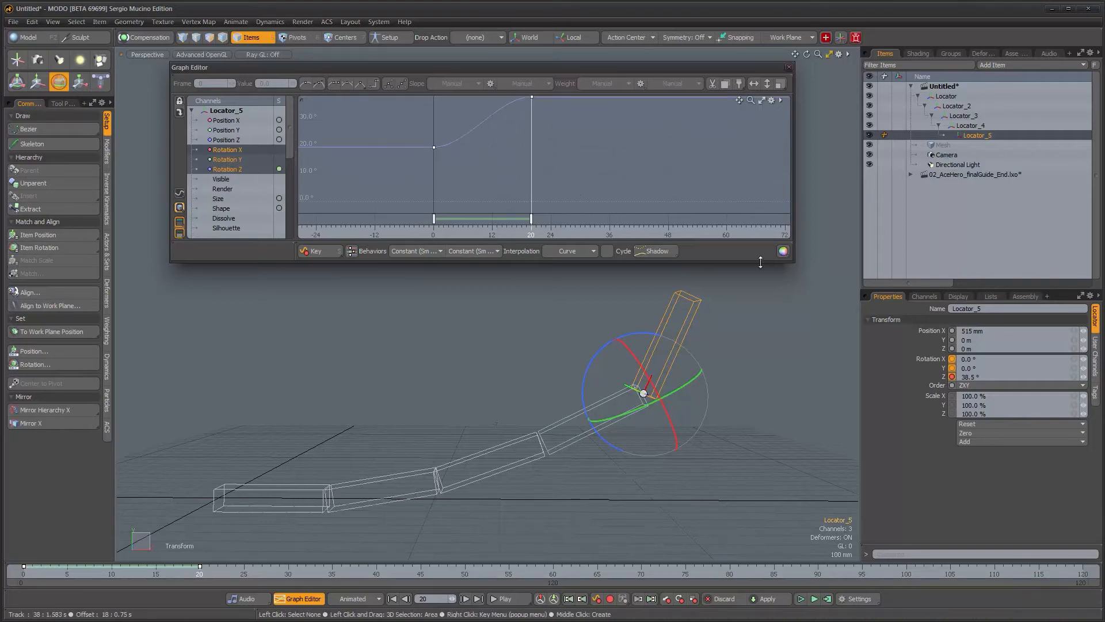
{"action": "scroll", "coordinate": [491, 143], "scroll_direction": "down", "scroll_amount": 1, "text": "alt"}
{"action": "left_click_drag", "start_coordinate": [432, 161], "coordinate": [430, 167], "text": "alt"}
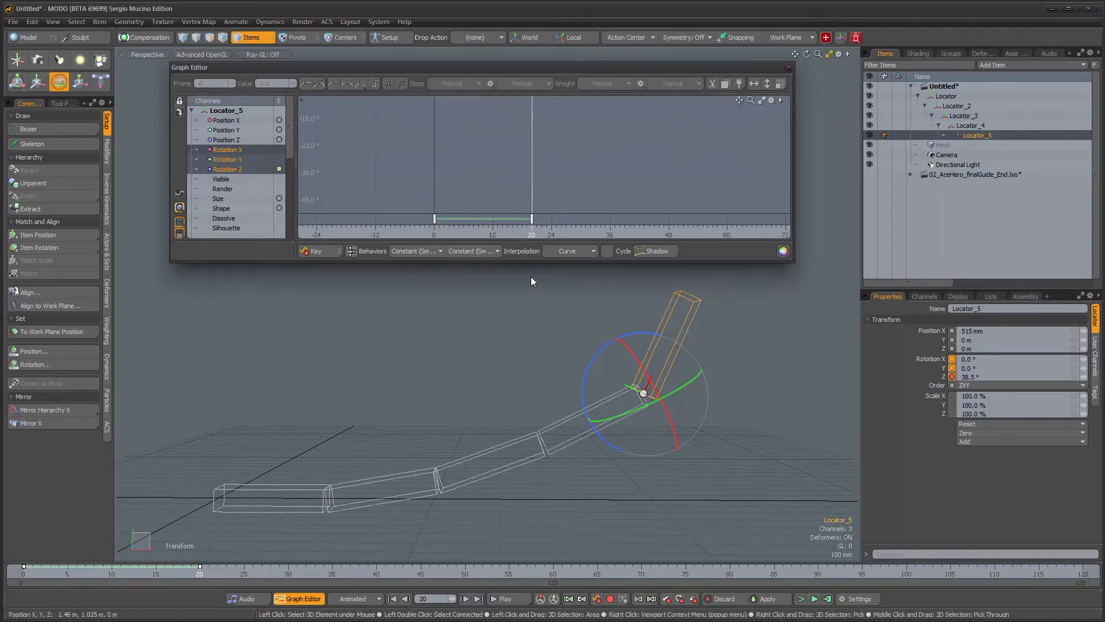
{"action": "right_click_drag", "start_coordinate": [495, 166], "coordinate": [478, 161], "text": "alt"}
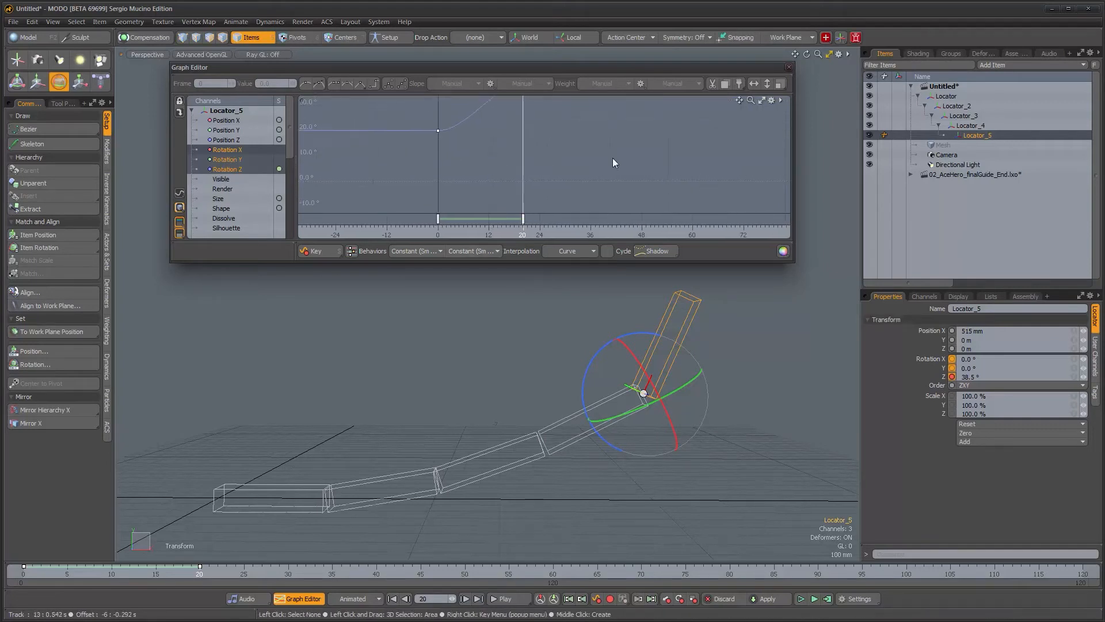
{"action": "left_click_drag", "start_coordinate": [583, 155], "coordinate": [585, 183], "text": "alt"}
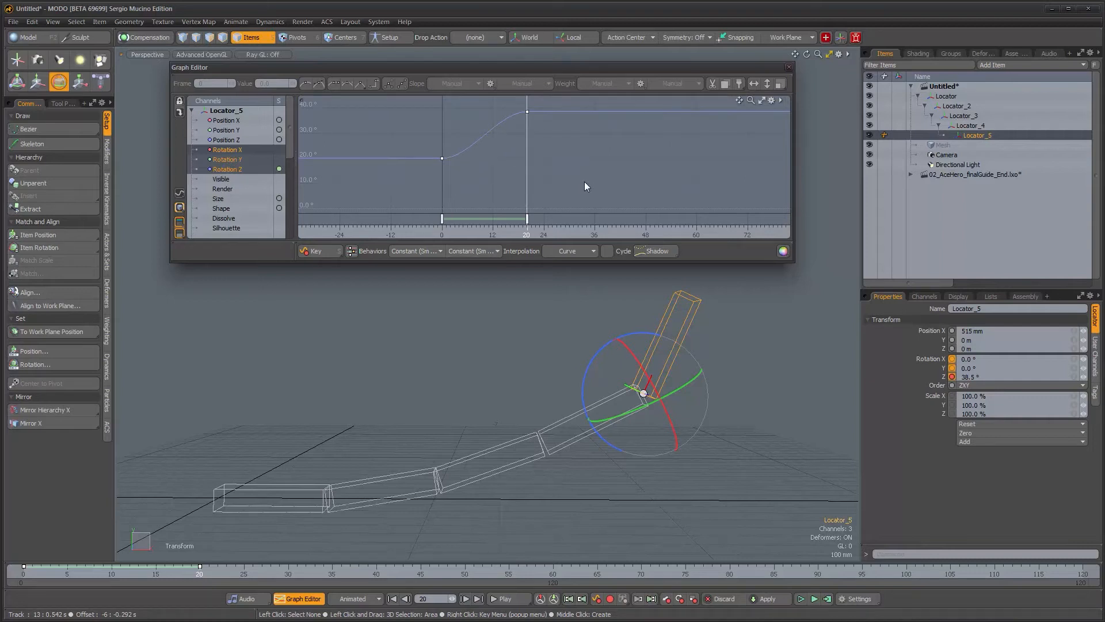
{"action": "left_click_drag", "start_coordinate": [583, 179], "coordinate": [589, 130], "text": "alt"}
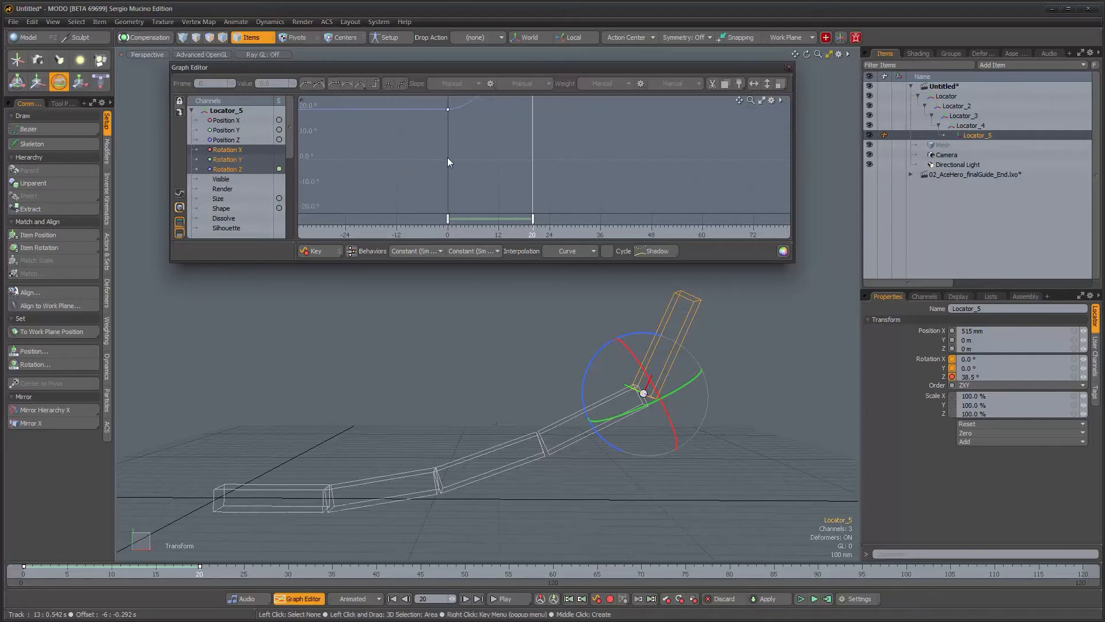
{"action": "left_click_drag", "start_coordinate": [623, 160], "coordinate": [579, 196], "text": "ctrl+alt"}
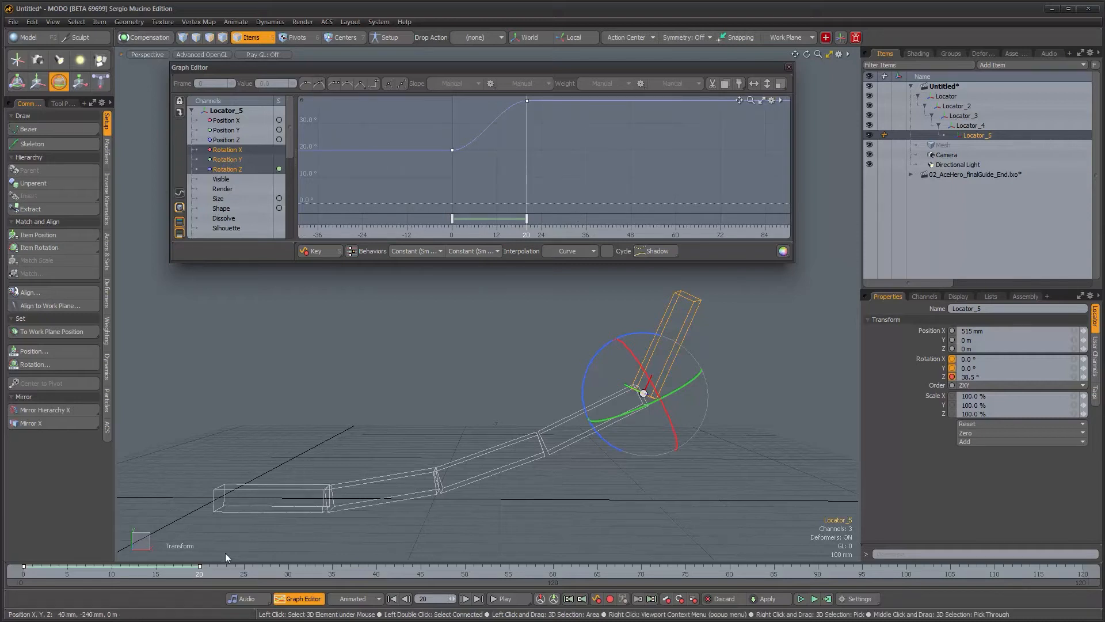
{"action": "left_click_drag", "start_coordinate": [199, 574], "coordinate": [24, 574]}
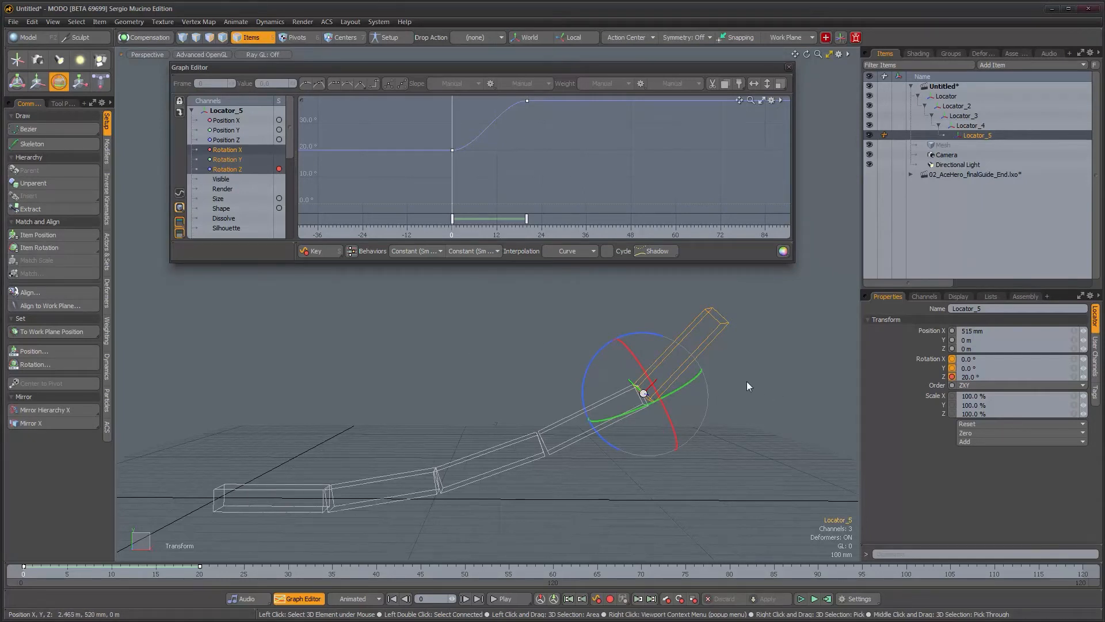
{"action": "mouse_move", "coordinate": [594, 167]}
{"action": "left_mouse_down", "text": "ctrl+alt"}
{"action": "mouse_move", "coordinate": [582, 166]}
{"action": "mouse_move", "coordinate": [575, 193]}
{"action": "mouse_move", "coordinate": [574, 172]}
{"action": "left_mouse_up", "text": "ctrl+alt"}
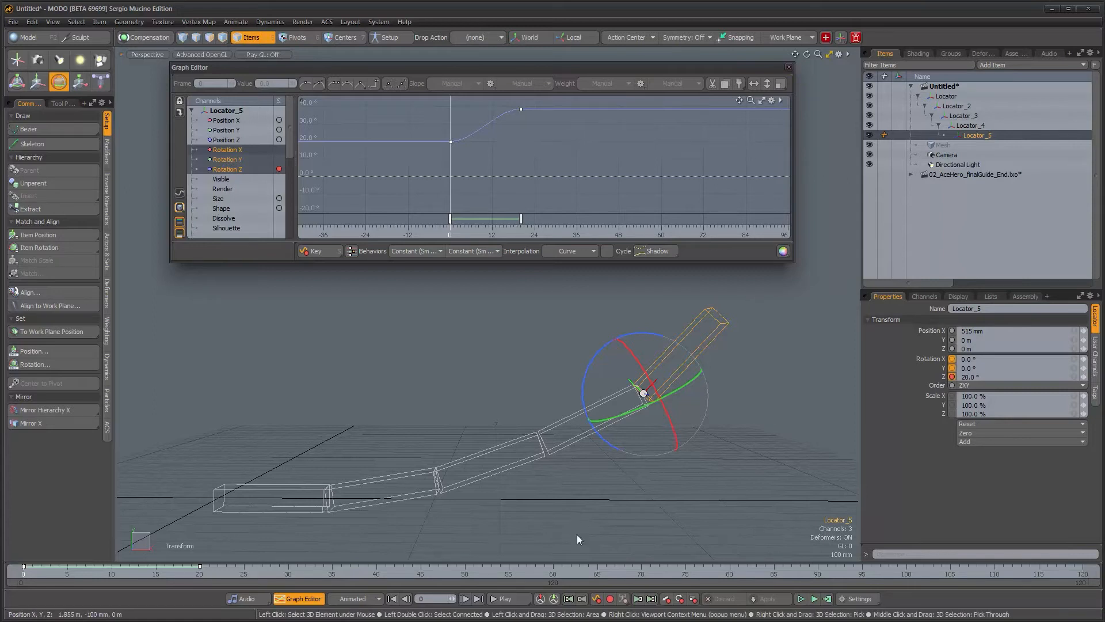
Remove the keys at frames 20 and 0 from Locator_5's Z rotation and close the Graph Editor.
{"action": "left_click", "coordinate": [190, 571]}
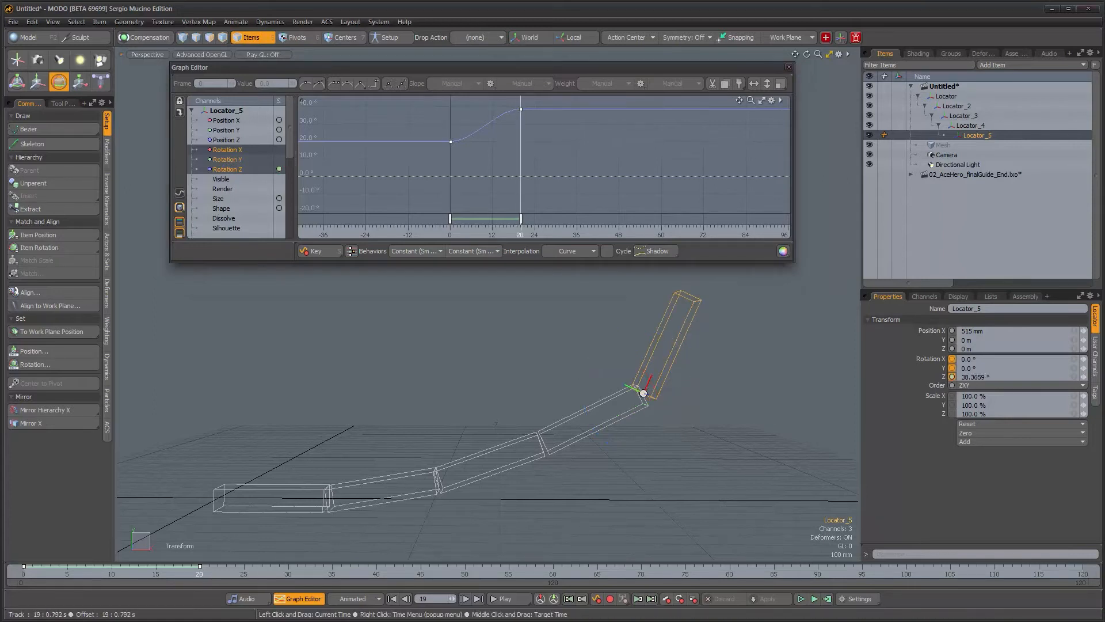
{"action": "left_click", "coordinate": [952, 377], "text": "shift"}
{"action": "left_click_drag", "start_coordinate": [112, 569], "coordinate": [24, 569]}
{"action": "left_click", "coordinate": [952, 377], "text": "shift"}
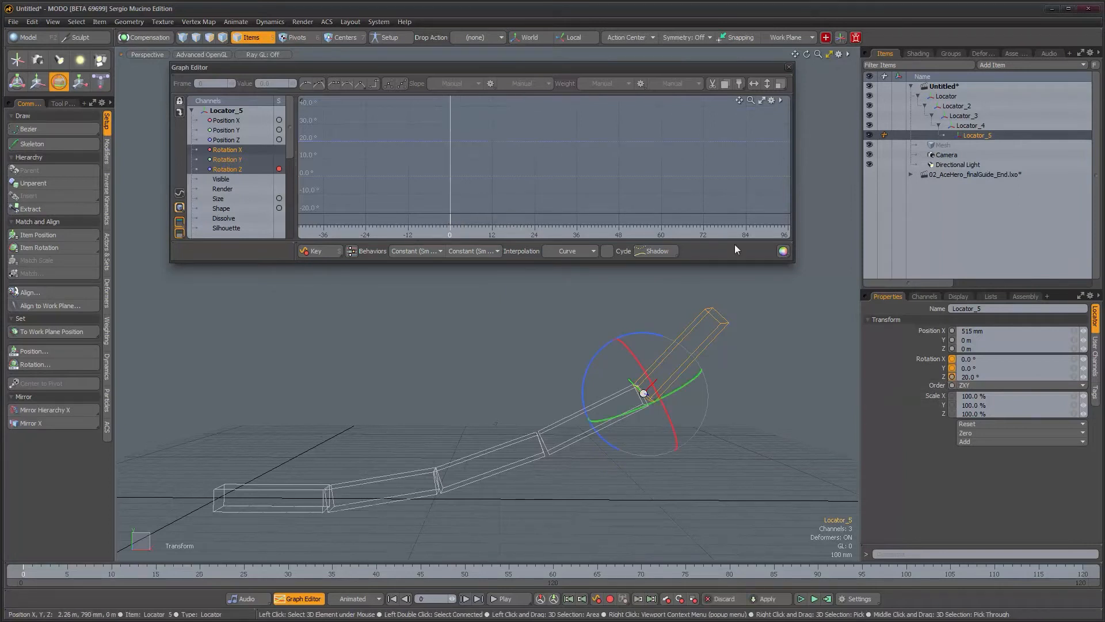
{"action": "left_click", "coordinate": [788, 67]}
Select the whole locator chain from its root and duplicate it.
{"action": "left_click_drag", "start_coordinate": [689, 261], "coordinate": [411, 414], "text": "alt"}
{"action": "key", "text": "q"}
{"action": "double_click", "coordinate": [377, 478]}
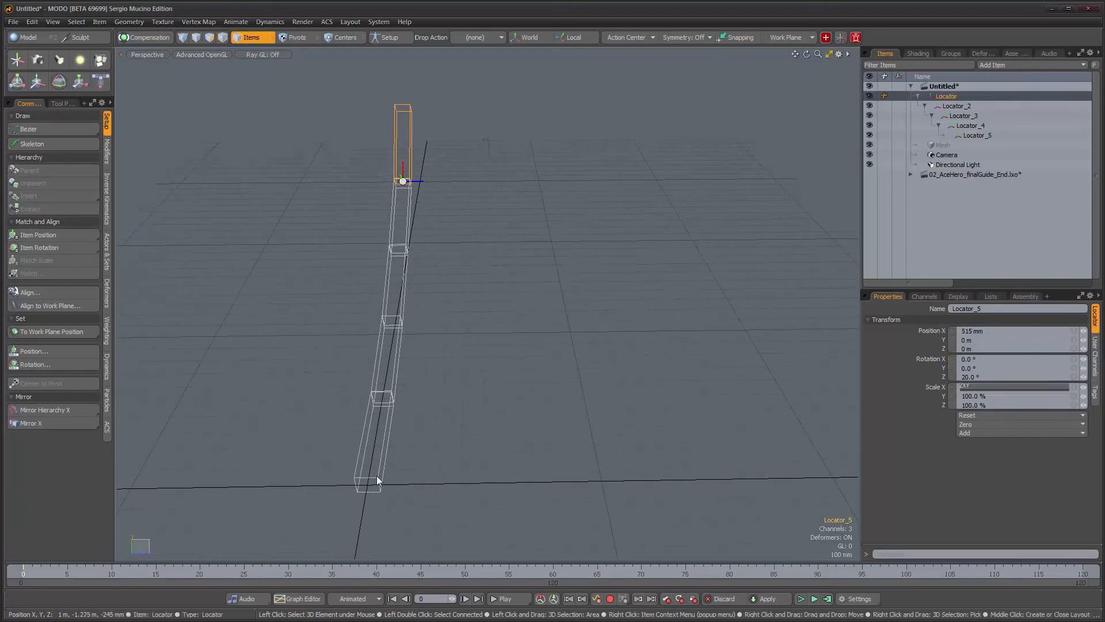
{"action": "key", "text": "ctrl+d"}
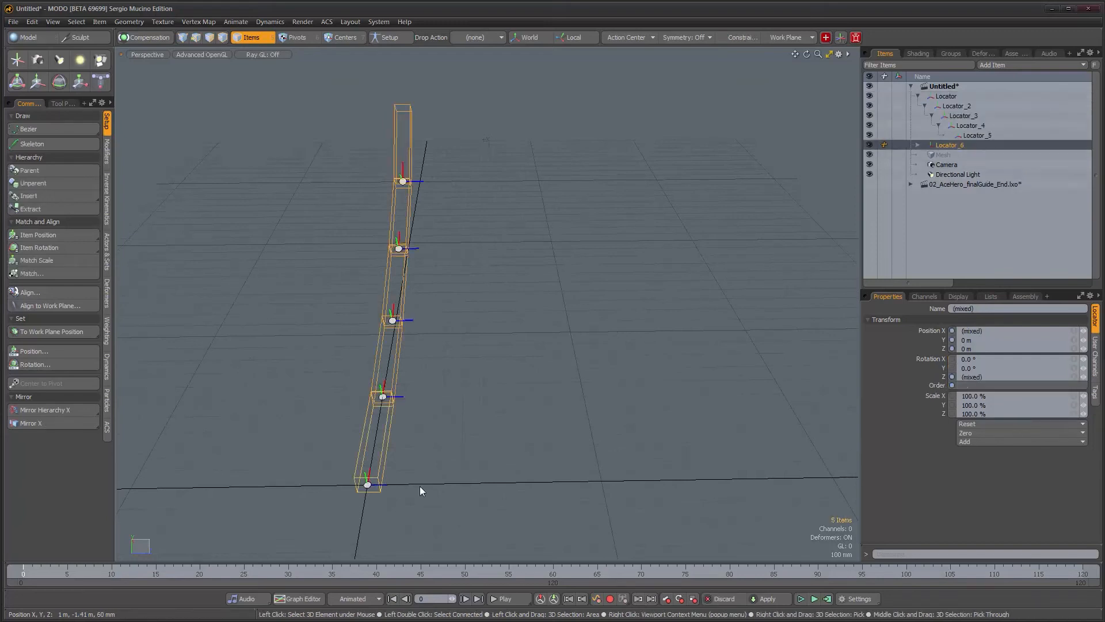
{"action": "key", "text": "w"}
{"action": "left_click_drag", "start_coordinate": [438, 188], "coordinate": [518, 181]}
{"action": "key", "text": "ctrl+z"}
{"action": "key", "text": "space"}
Move the duplicated chain by its root, Locator_6, to 1.5 m along the Z axis.
{"action": "left_click", "coordinate": [717, 202]}
{"action": "left_click", "coordinate": [384, 492]}
{"action": "key", "text": "w"}
{"action": "left_click_drag", "start_coordinate": [386, 485], "coordinate": [734, 478]}
Select the original chain's full hierarchy, examine its combined transform values, and clear the selection.
{"action": "left_click_drag", "start_coordinate": [628, 450], "coordinate": [395, 454], "text": "alt"}
{"action": "right_click_drag", "start_coordinate": [395, 454], "coordinate": [452, 378], "text": "alt"}
{"action": "left_click_drag", "start_coordinate": [452, 377], "coordinate": [377, 444], "text": "alt"}
{"action": "right_click_drag", "start_coordinate": [377, 445], "coordinate": [415, 428], "text": "alt"}
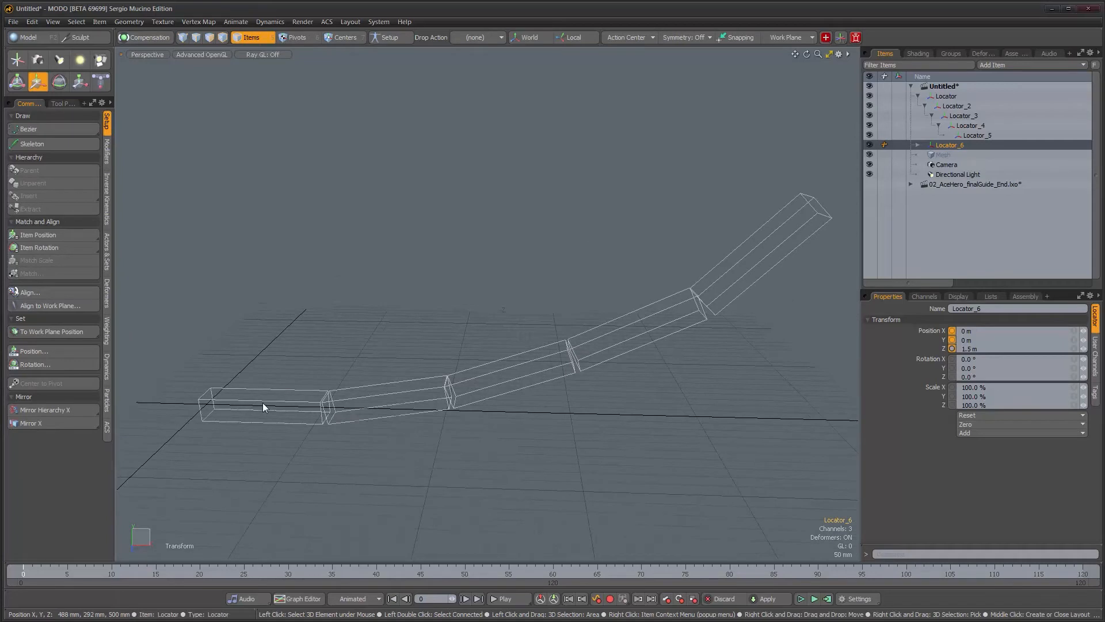
{"action": "left_click", "coordinate": [262, 402]}
{"action": "left_click_drag", "start_coordinate": [357, 463], "coordinate": [387, 447], "text": "alt"}
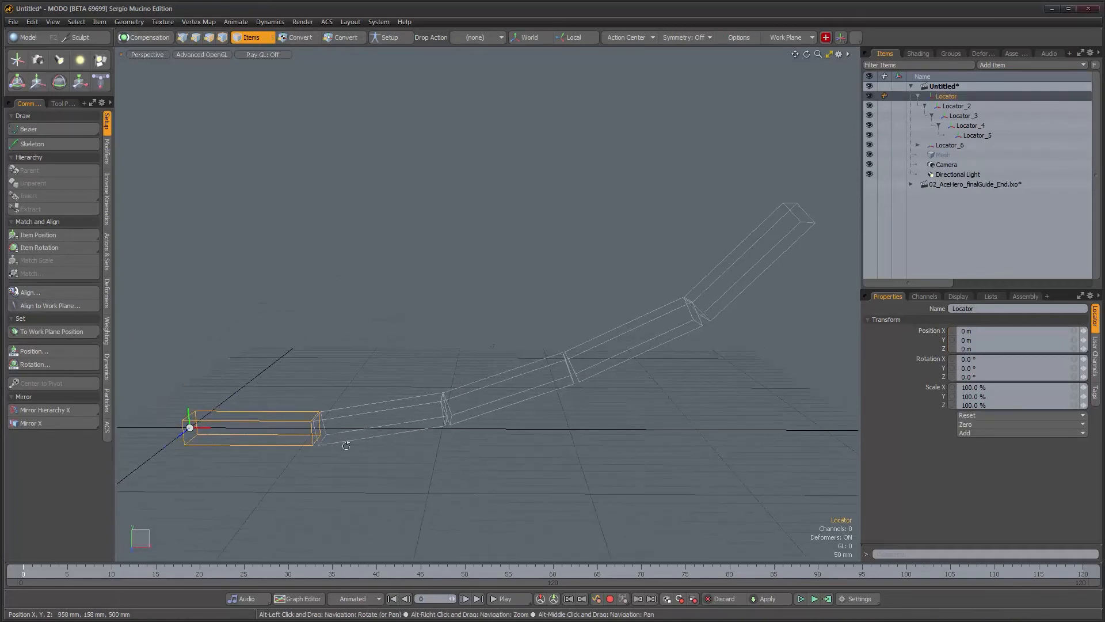
{"action": "double_click", "coordinate": [302, 446]}
{"action": "left_click_drag", "start_coordinate": [526, 452], "coordinate": [520, 450], "text": "alt"}
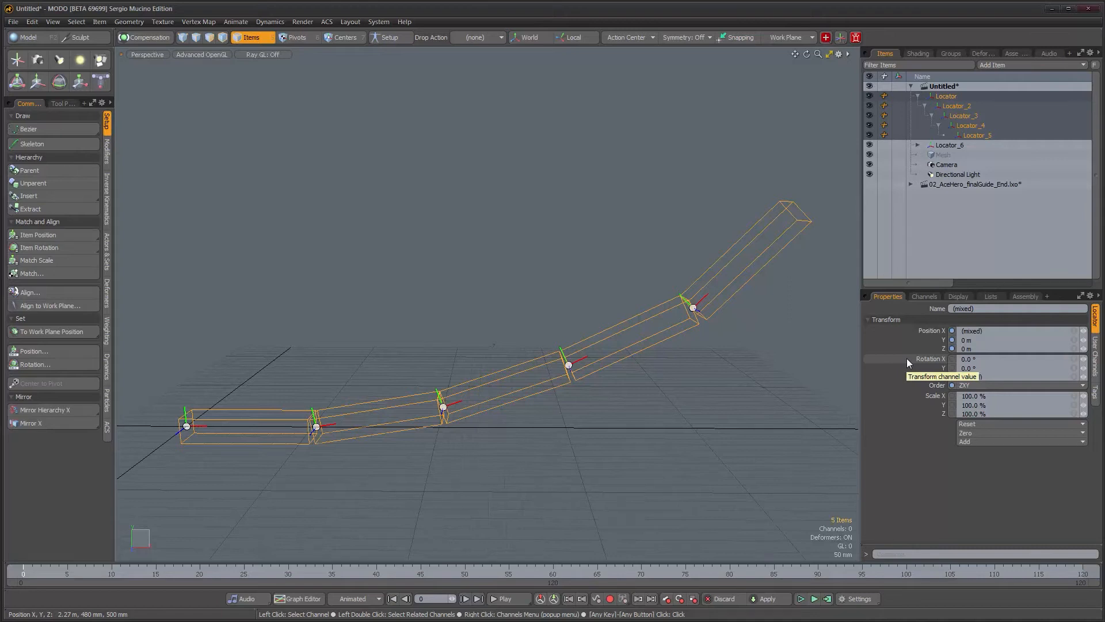
{"action": "left_click", "coordinate": [778, 344]}
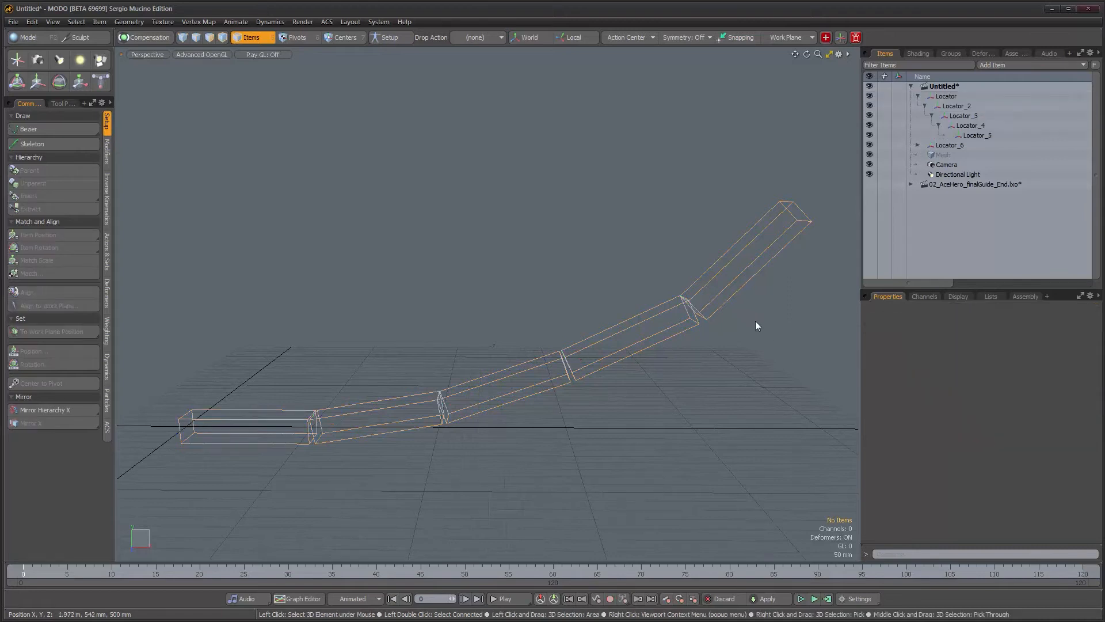
Go up the original chain from Locator_5 to the root Locator, checking each locator's rotation values.
{"action": "left_click", "coordinate": [727, 299]}
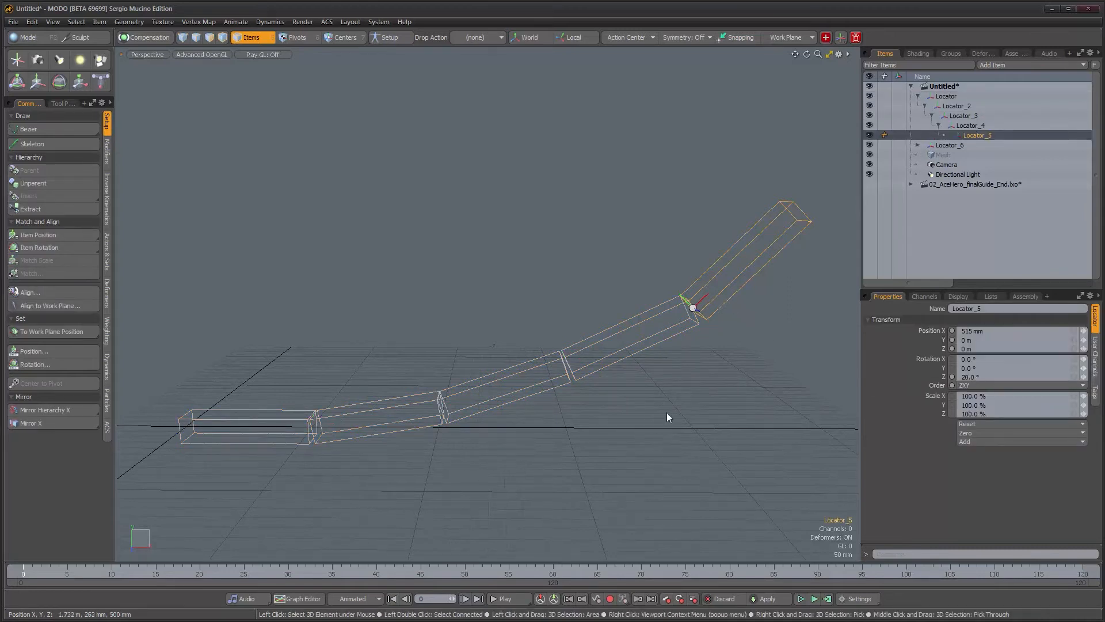
{"action": "key", "text": "Up"}
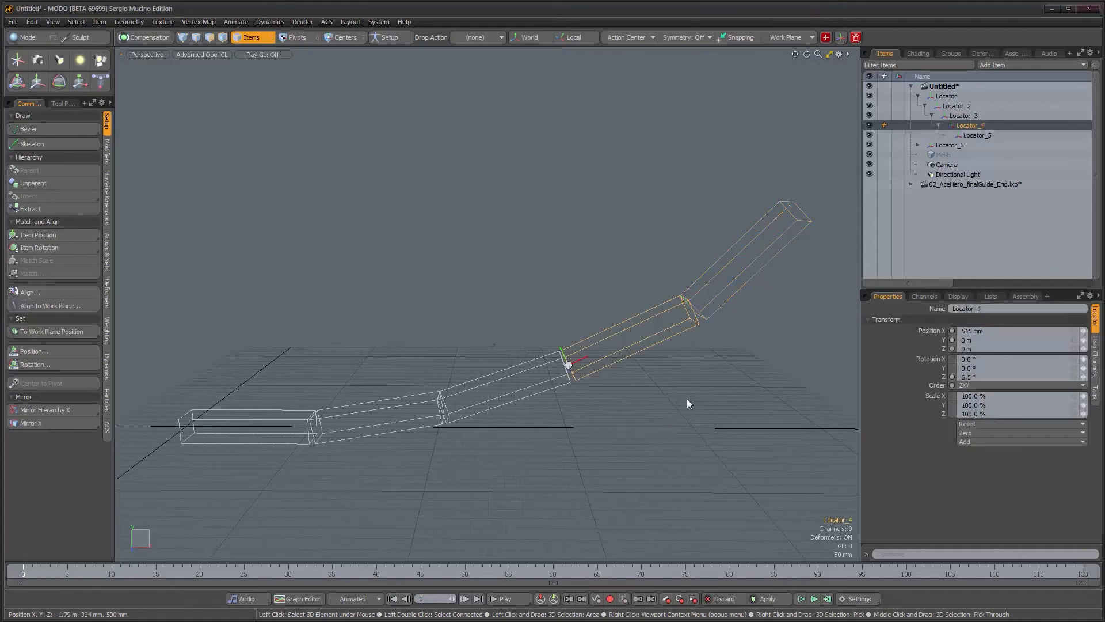
{"action": "key", "text": "Up"}
{"action": "key", "text": "Up"}
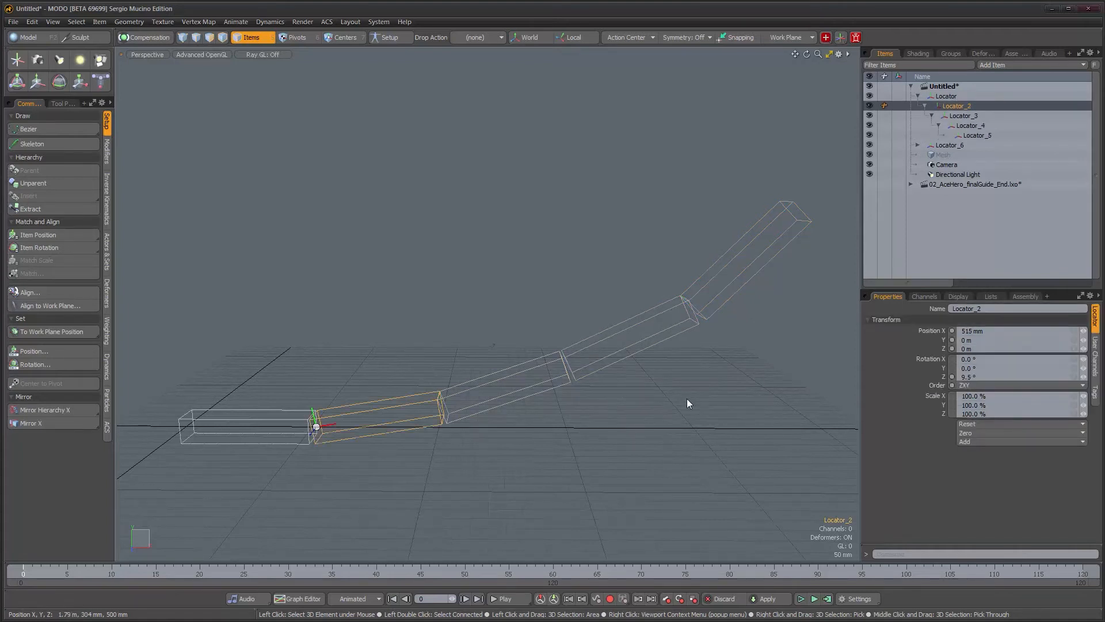
{"action": "key", "text": "Up"}
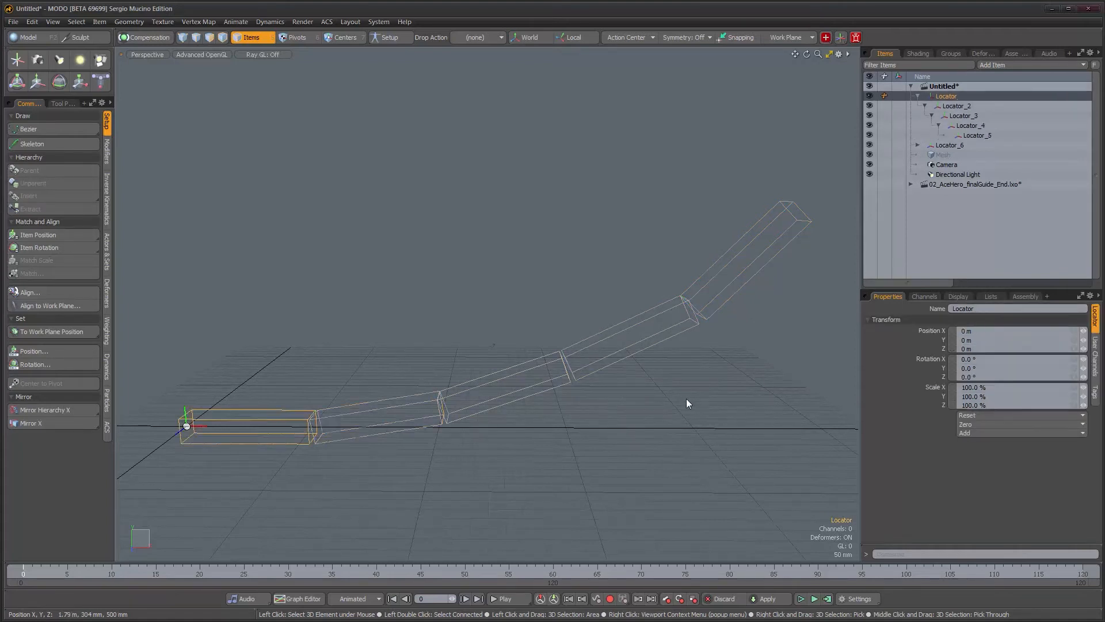
Select all five locators of the original chain and apply Zero Rotation to them.
{"action": "double_click", "coordinate": [281, 443]}
{"action": "left_click", "coordinate": [1006, 434]}
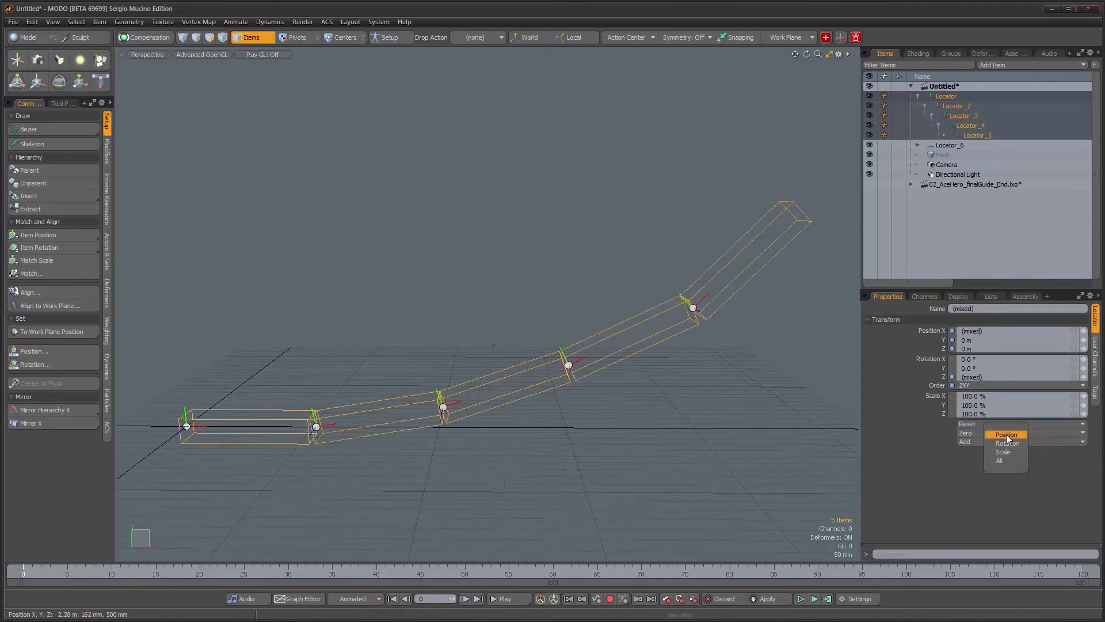
{"action": "left_click", "coordinate": [1010, 442]}
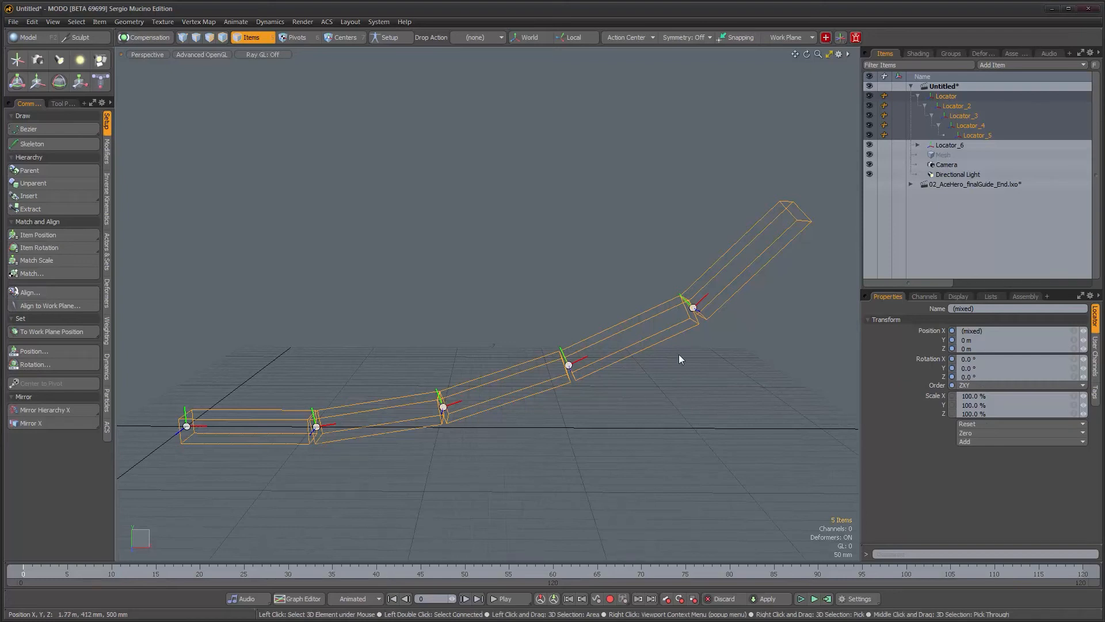
Check the rotation values of Locator_4 and Locator_5, and inspect Locator_5's channels in the Graph Editor.
{"action": "left_click", "coordinate": [670, 340]}
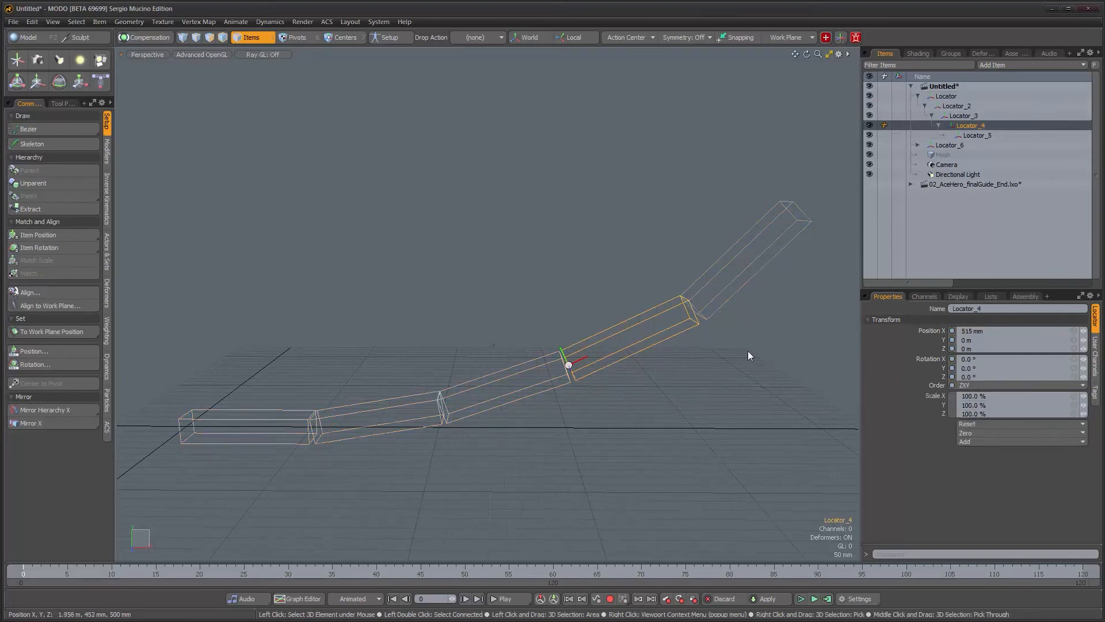
{"action": "left_click", "coordinate": [726, 299]}
{"action": "left_click_drag", "start_coordinate": [702, 381], "coordinate": [658, 392], "text": "alt"}
{"action": "left_click", "coordinate": [298, 598]}
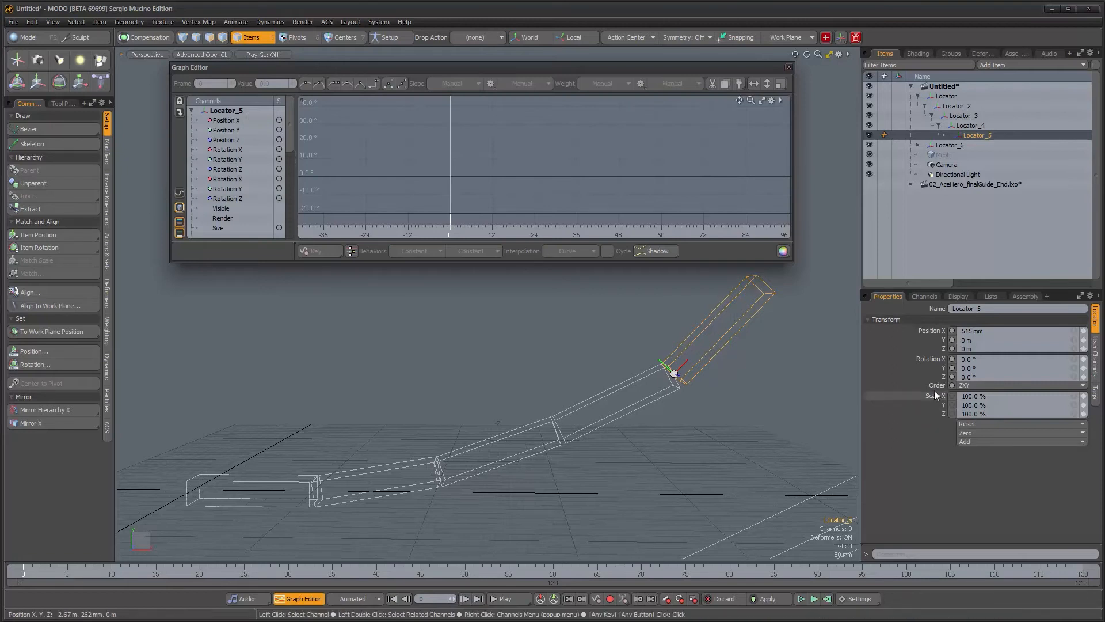
Rotate Locator_5 about 24° around its local Z axis at frame 20, keying the rotation.
{"action": "key", "text": "e"}
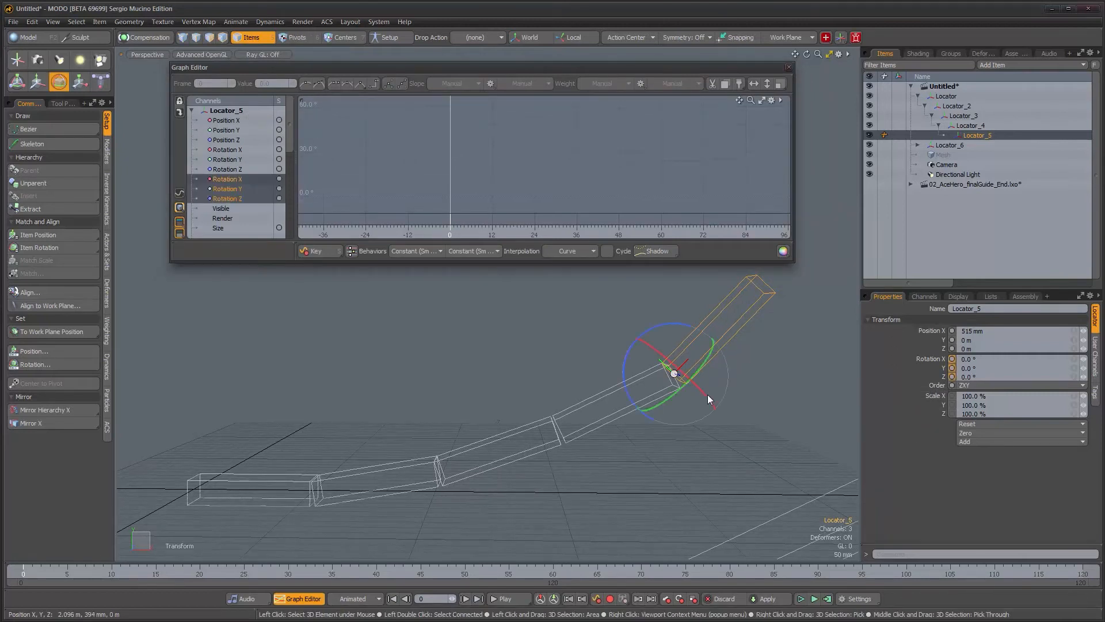
{"action": "left_click", "coordinate": [576, 37]}
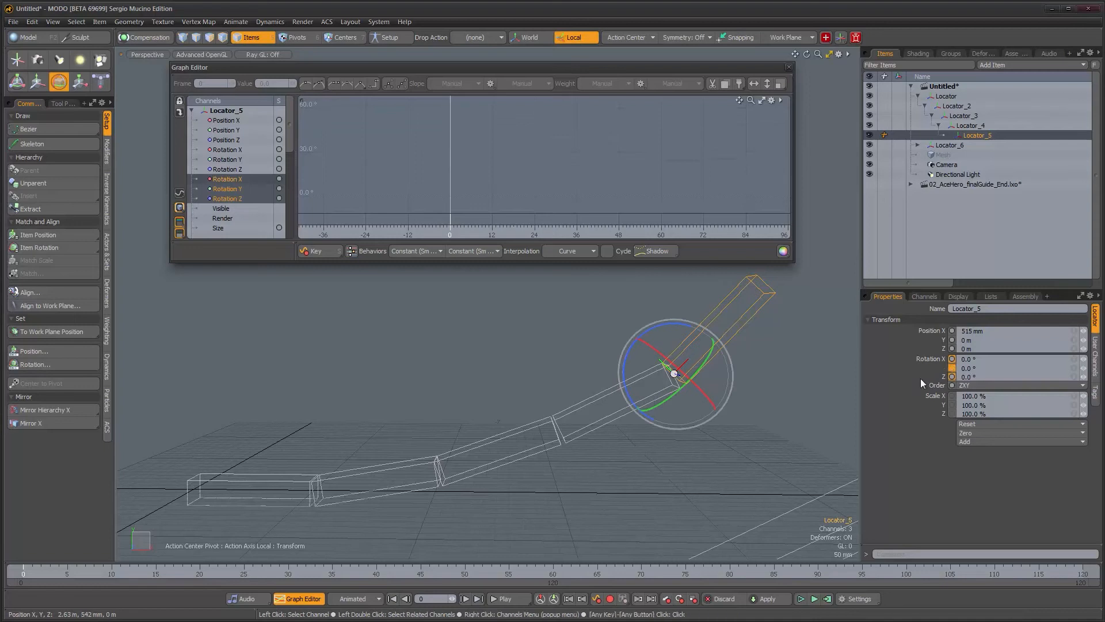
{"action": "left_click", "coordinate": [199, 572]}
{"action": "left_click_drag", "start_coordinate": [645, 373], "coordinate": [627, 348]}
{"action": "left_click_drag", "start_coordinate": [511, 205], "coordinate": [529, 168], "text": "alt"}
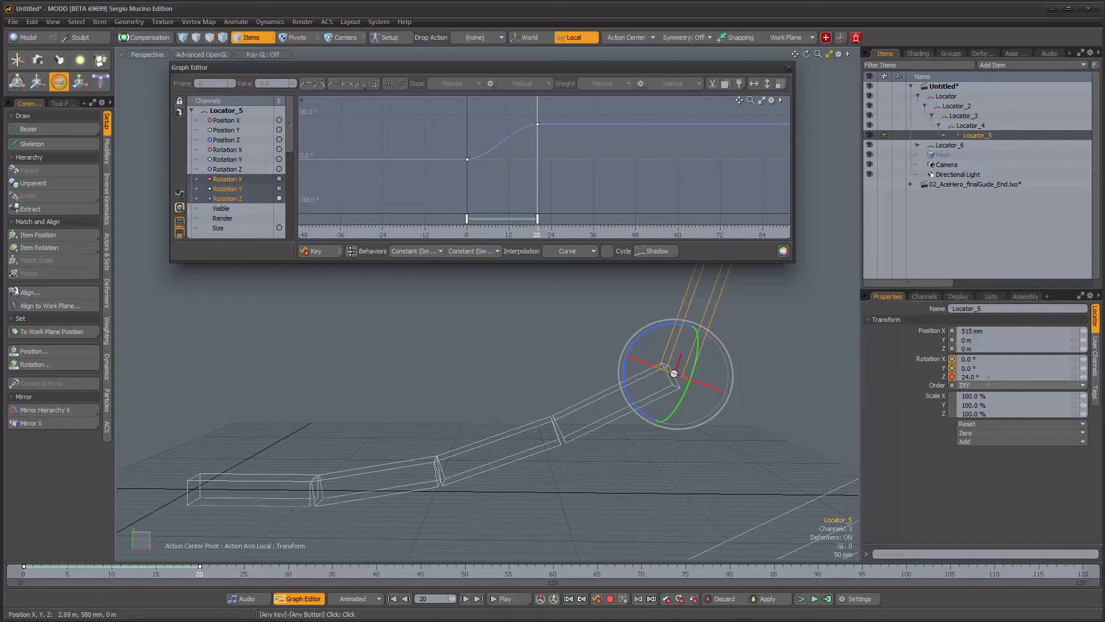
{"action": "left_click_drag", "start_coordinate": [518, 353], "coordinate": [576, 377], "text": "alt"}
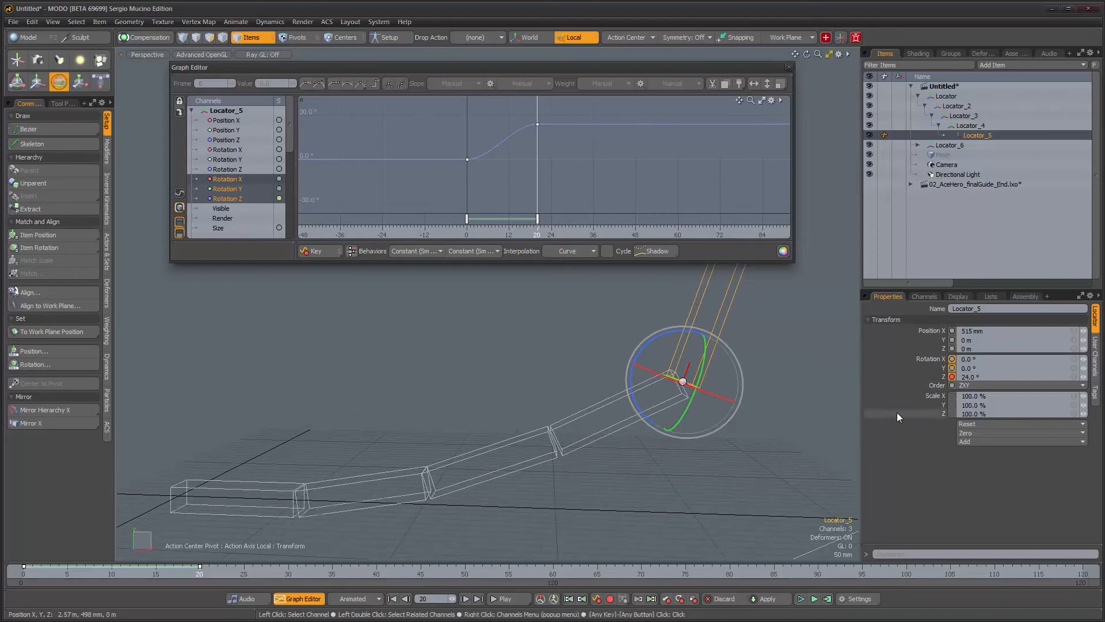
Remove the Rotation Z animation from Locator_5, return to frame 0, and close the Graph Editor.
{"action": "left_click", "coordinate": [952, 377]}
{"action": "left_click_drag", "start_coordinate": [173, 576], "coordinate": [21, 576]}
{"action": "left_click", "coordinate": [952, 377]}
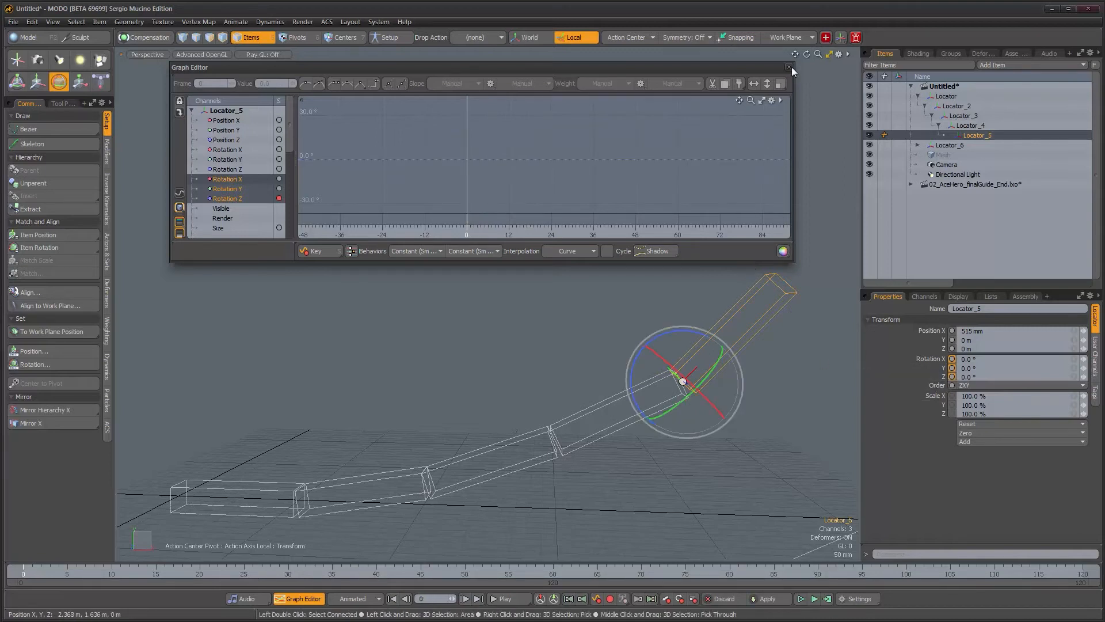
{"action": "left_click", "coordinate": [790, 67]}
{"action": "key", "text": "space"}
{"action": "left_click_drag", "start_coordinate": [680, 433], "coordinate": [654, 395], "text": "alt"}
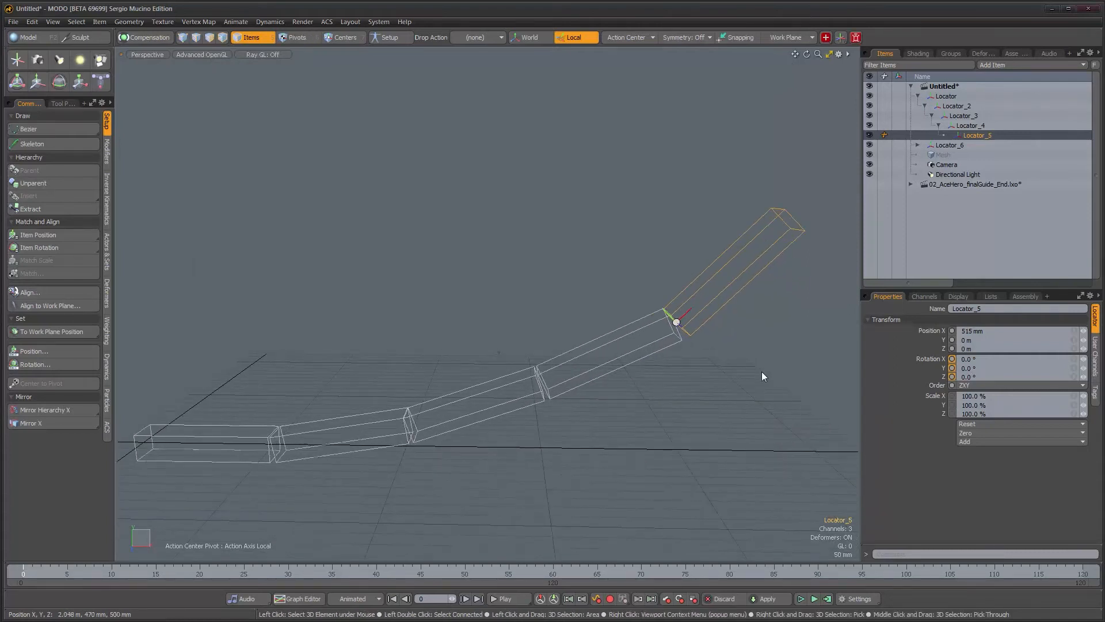
Examine Locator_5's position and rotation channels, selecting its Rotation Zero transform.
{"action": "left_click", "coordinate": [923, 296]}
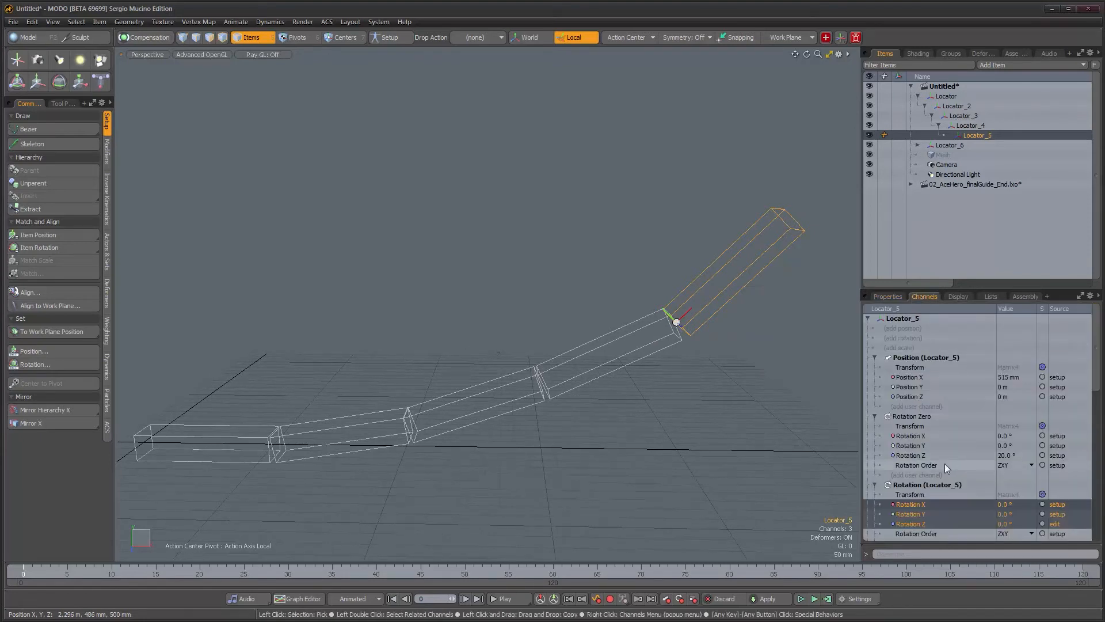
{"action": "scroll", "coordinate": [944, 463], "scroll_direction": "down", "scroll_amount": 2}
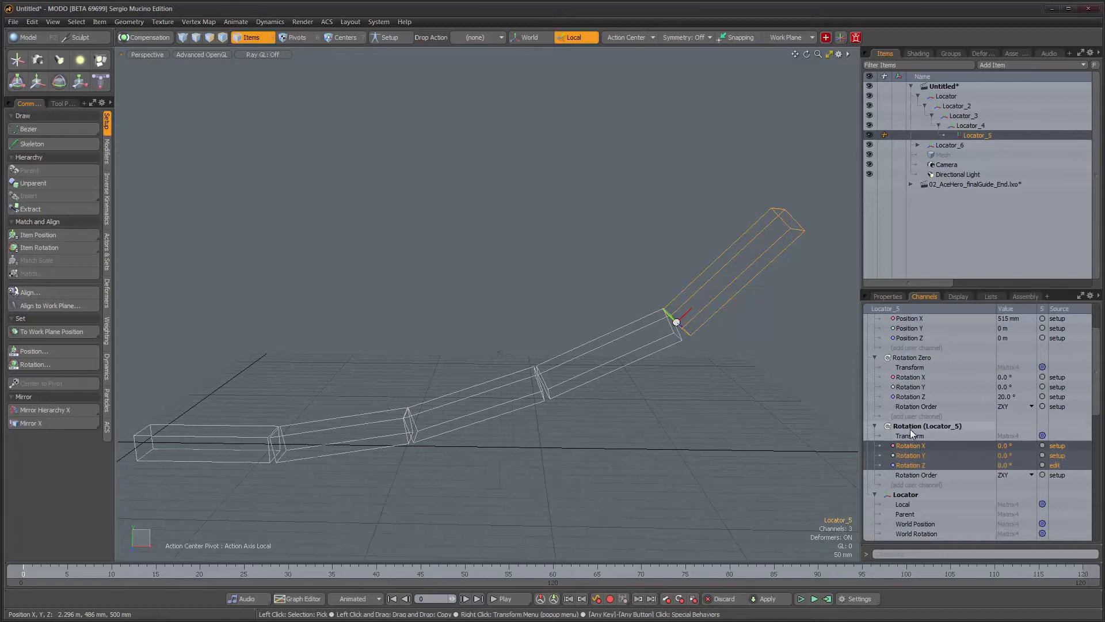
{"action": "left_click", "coordinate": [917, 358]}
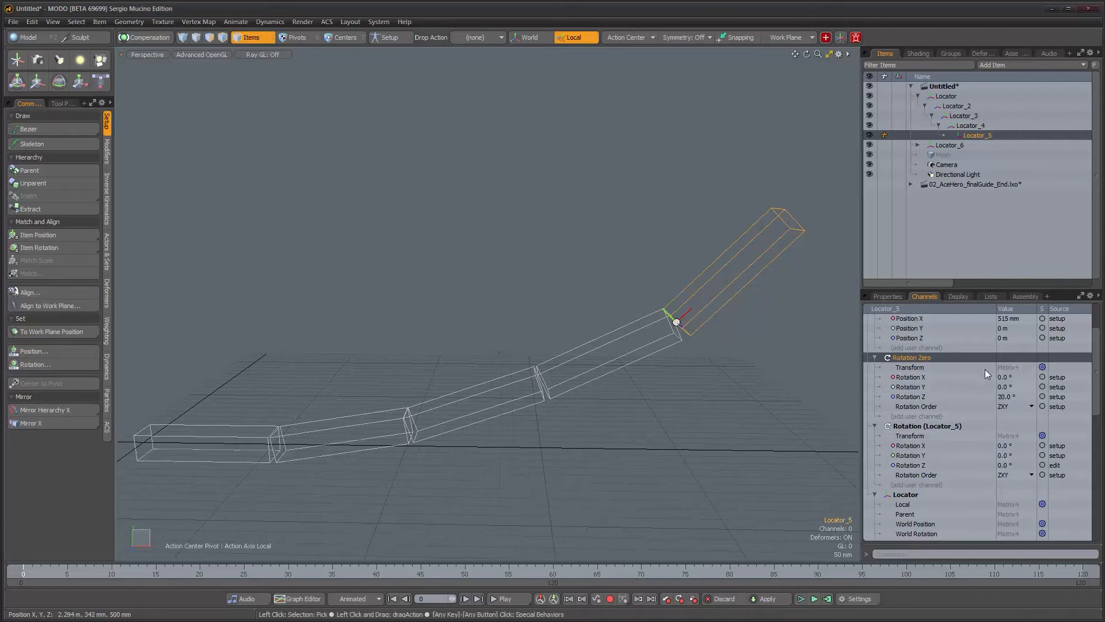
{"action": "left_click_drag", "start_coordinate": [619, 379], "coordinate": [816, 353], "text": "alt"}
Show Locator_5's transform properties, clear the selection, and reselect the locator to check its rotation values.
{"action": "left_click", "coordinate": [888, 296]}
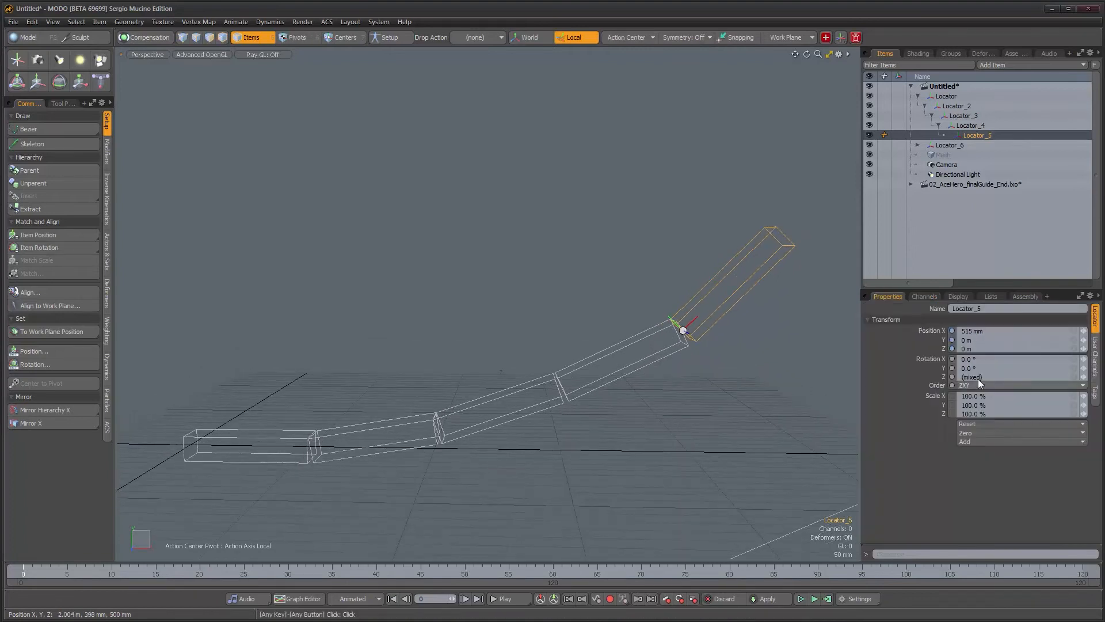
{"action": "left_click_drag", "start_coordinate": [649, 403], "coordinate": [717, 388], "text": "alt"}
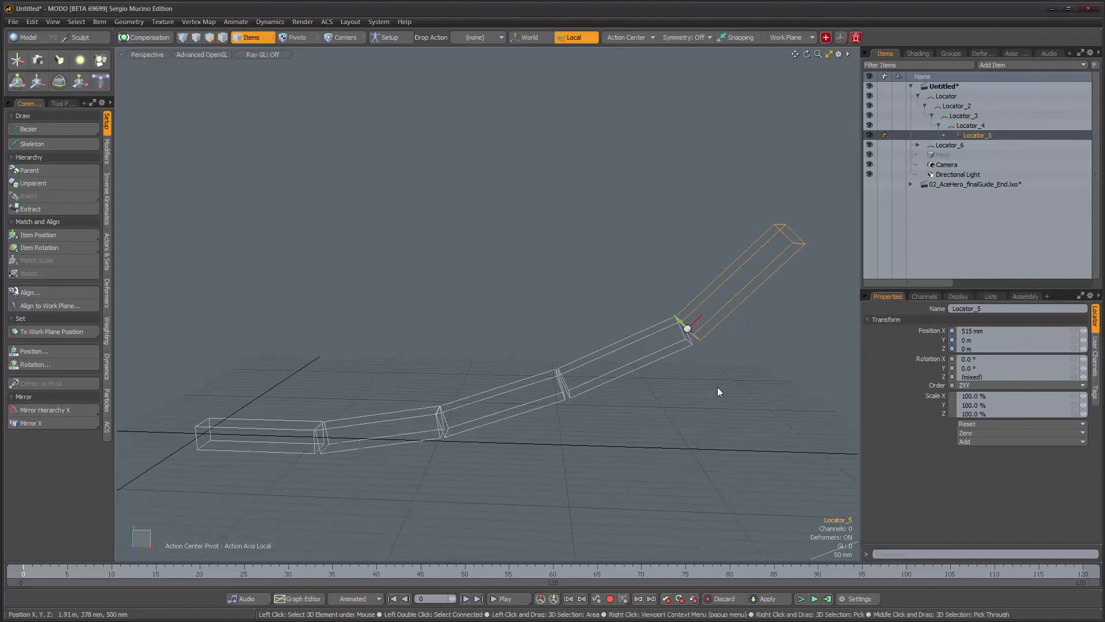
{"action": "left_click", "coordinate": [717, 388]}
{"action": "left_click", "coordinate": [717, 324]}
{"action": "left_click_drag", "start_coordinate": [729, 345], "coordinate": [693, 378], "text": "alt"}
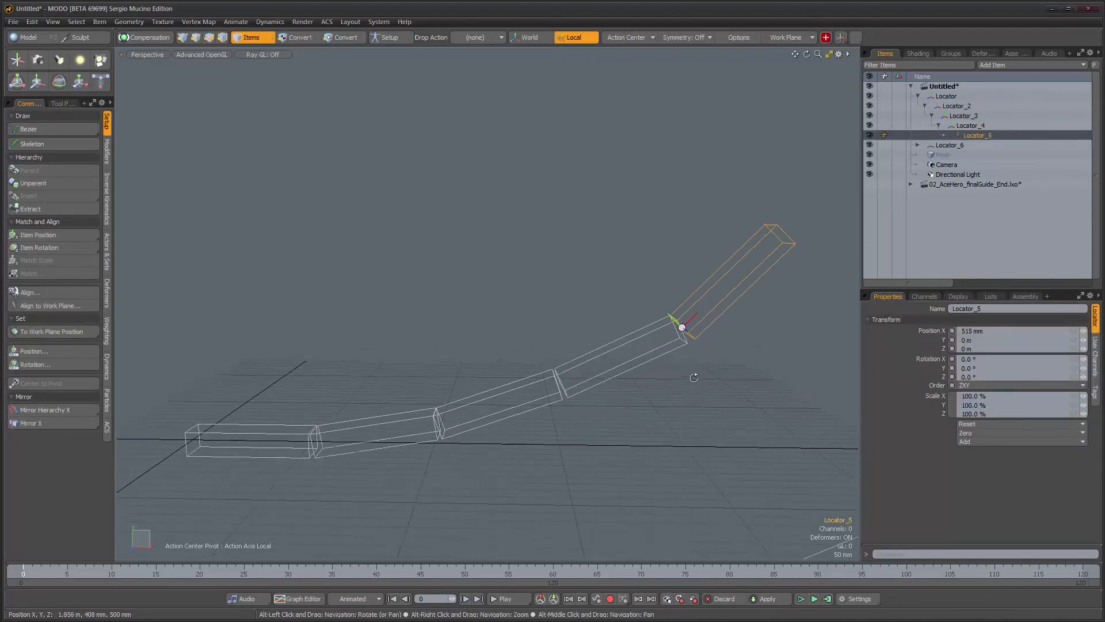
{"action": "left_click_drag", "start_coordinate": [543, 417], "coordinate": [551, 424], "text": "alt"}
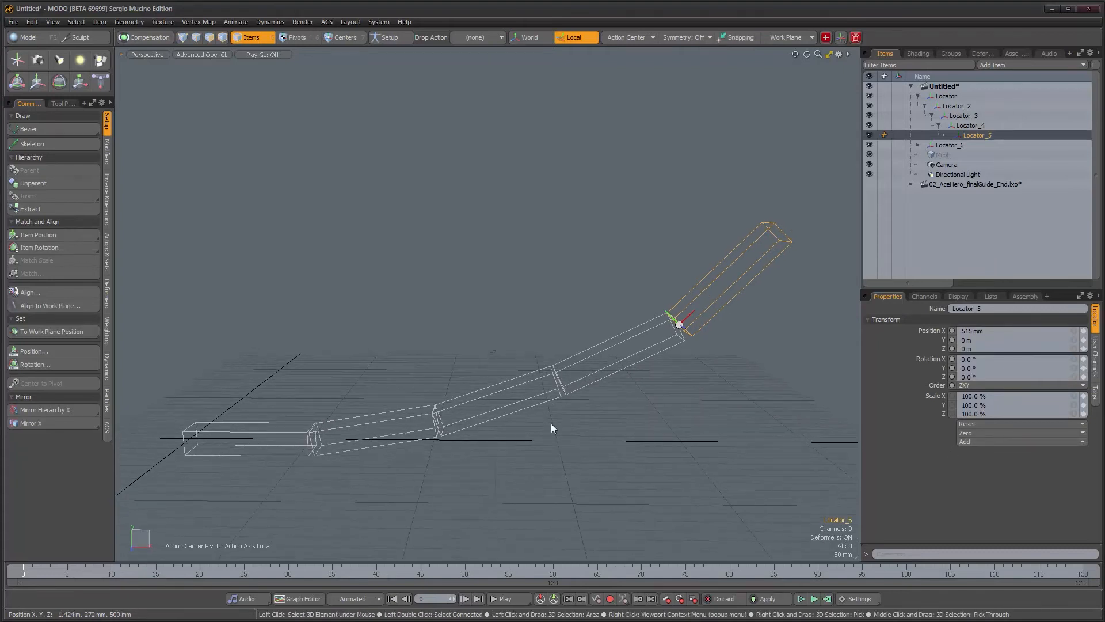
Try rotating the whole chain from Locator to Locator_5 together on local axes, and undo the rotation.
{"action": "double_click", "coordinate": [275, 429]}
{"action": "key", "text": "e"}
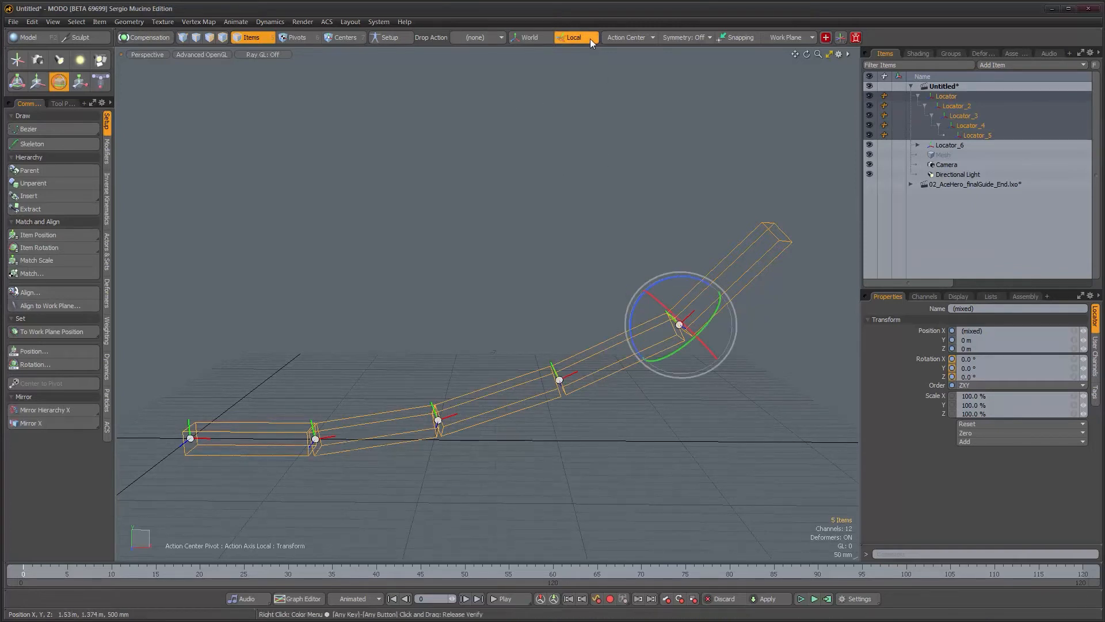
{"action": "left_click_drag", "start_coordinate": [632, 320], "coordinate": [634, 372]}
{"action": "key", "text": "ctrl+z"}
{"action": "scroll", "coordinate": [613, 324], "scroll_direction": "down", "scroll_amount": 2}
{"action": "key", "text": "q"}
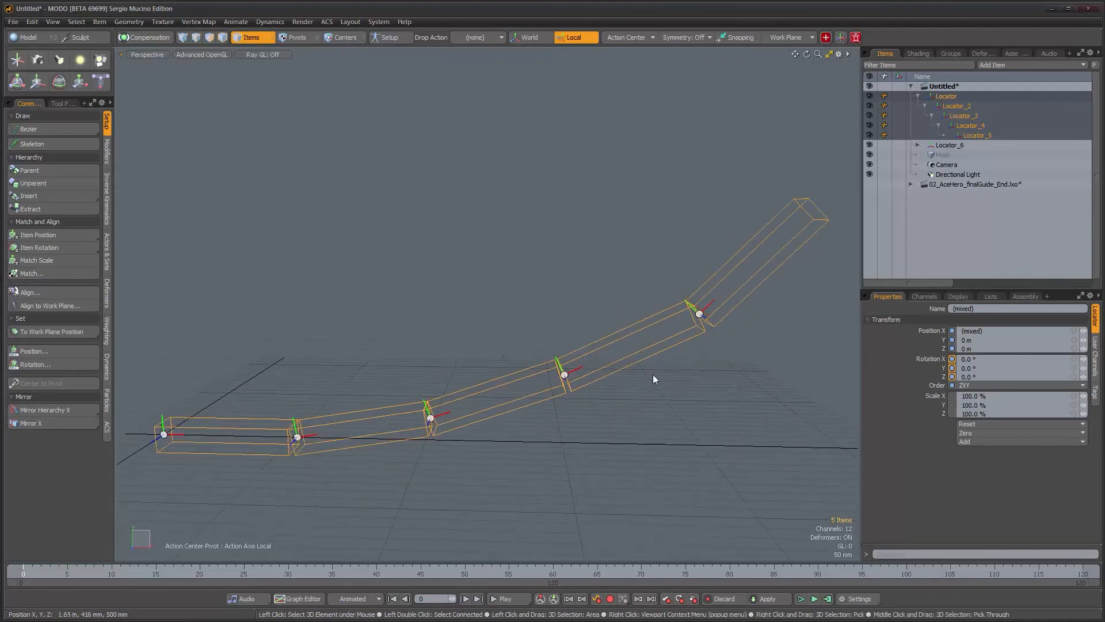
{"action": "left_click", "coordinate": [700, 379]}
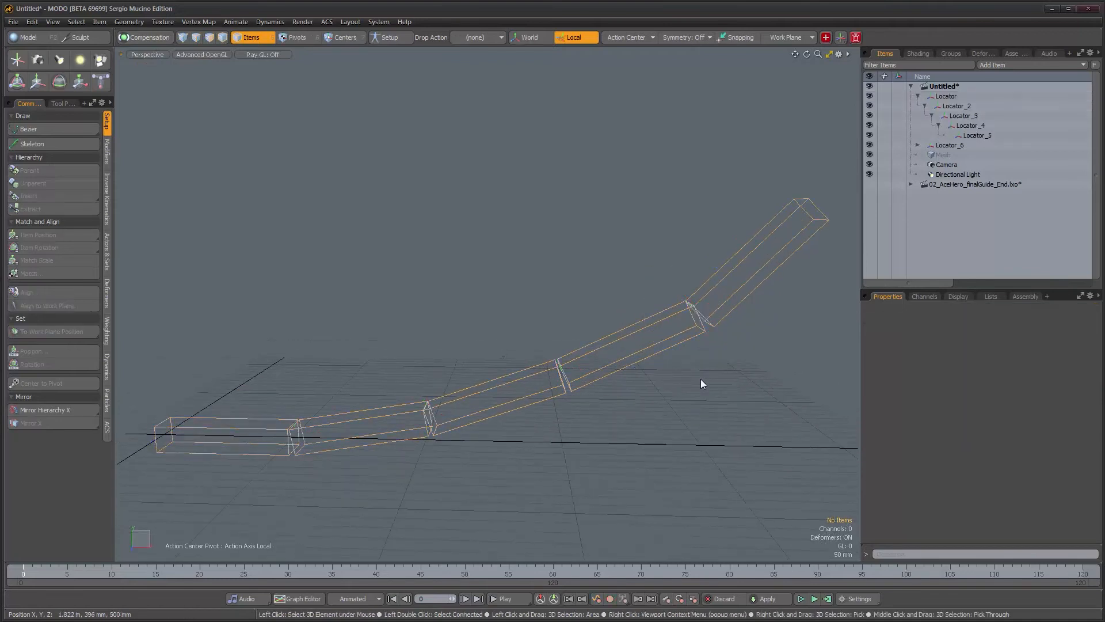
Select Locator_5 and compare its Rotation Zero channels with its regular Rotation channels.
{"action": "left_click", "coordinate": [758, 286]}
{"action": "left_click", "coordinate": [924, 296]}
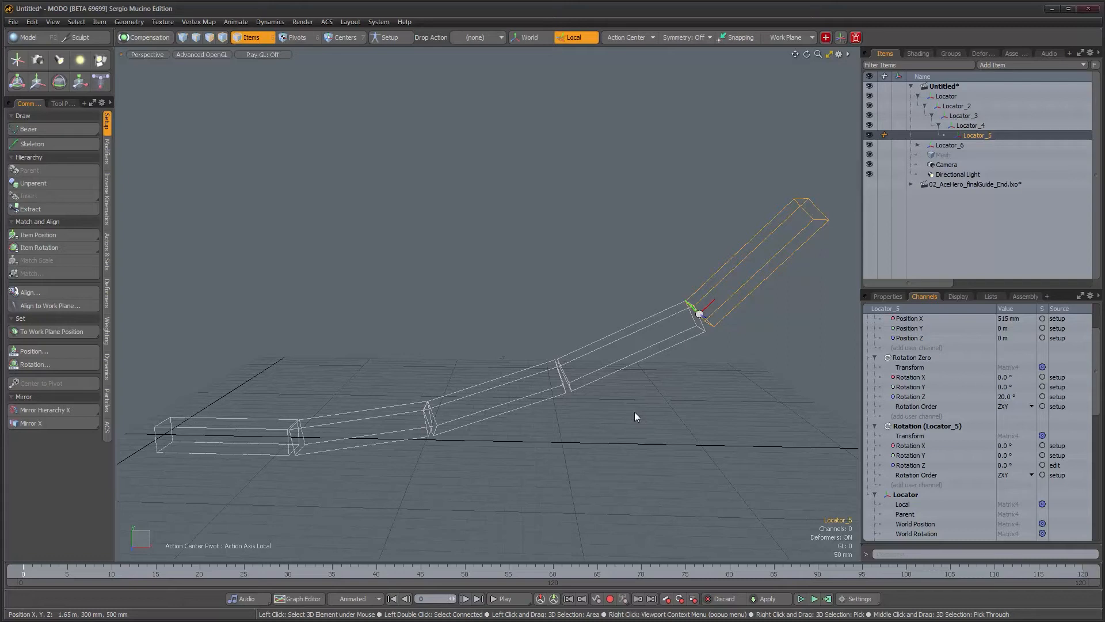
{"action": "left_click_drag", "start_coordinate": [614, 358], "coordinate": [602, 352], "text": "ctrl+alt"}
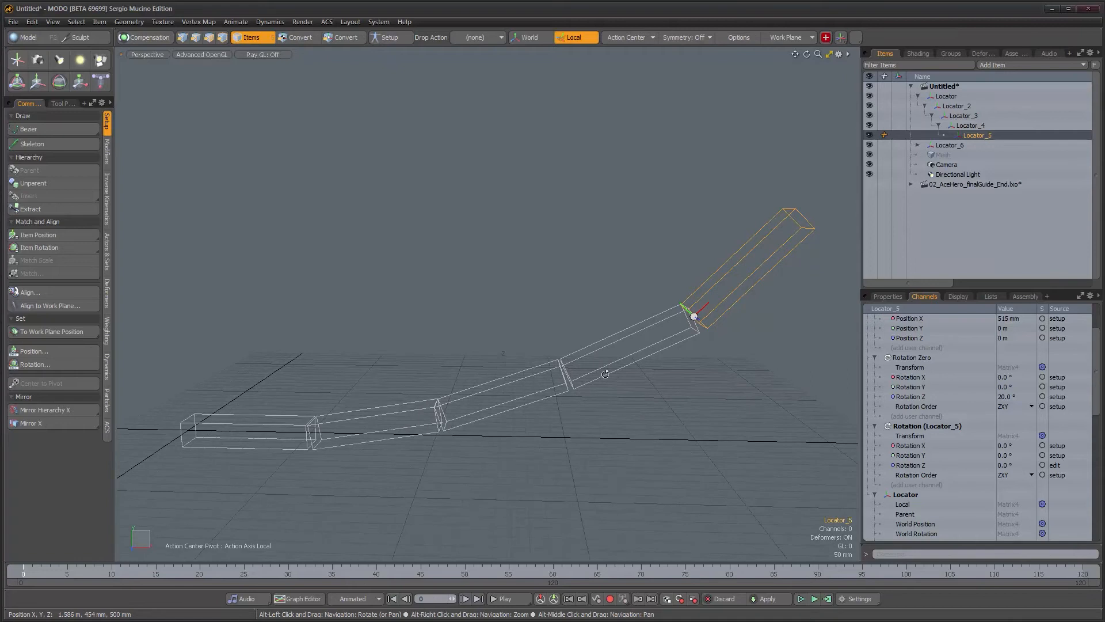
{"action": "left_click_drag", "start_coordinate": [613, 416], "coordinate": [561, 371], "text": "alt"}
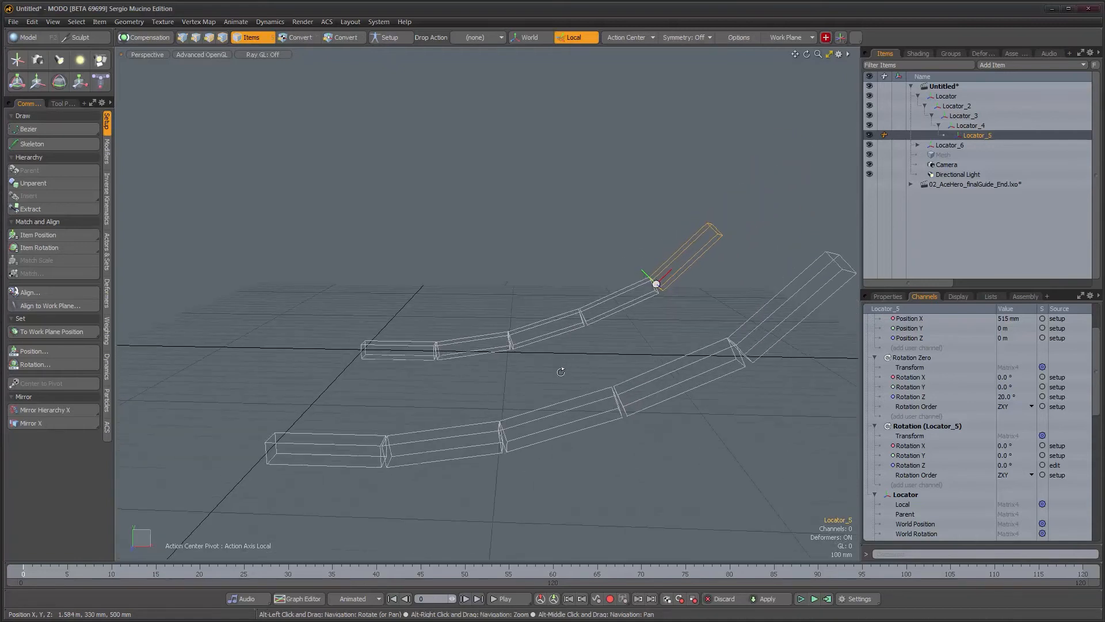
Select the complete Locator_6 chain, review its channels, and expand its hierarchy in the item list.
{"action": "double_click", "coordinate": [370, 467]}
{"action": "left_click_drag", "start_coordinate": [498, 483], "coordinate": [485, 457], "text": "alt"}
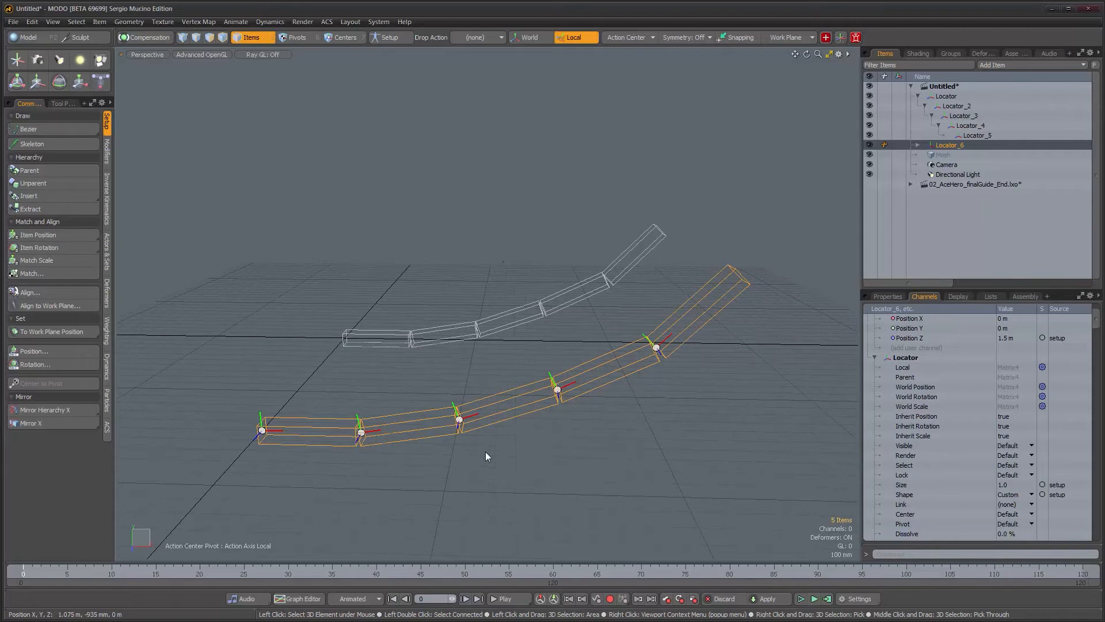
{"action": "scroll", "coordinate": [932, 415], "scroll_direction": "up", "scroll_amount": 2}
{"action": "scroll", "coordinate": [938, 444], "scroll_direction": "down", "scroll_amount": 7}
{"action": "scroll", "coordinate": [938, 444], "scroll_direction": "up", "scroll_amount": 7}
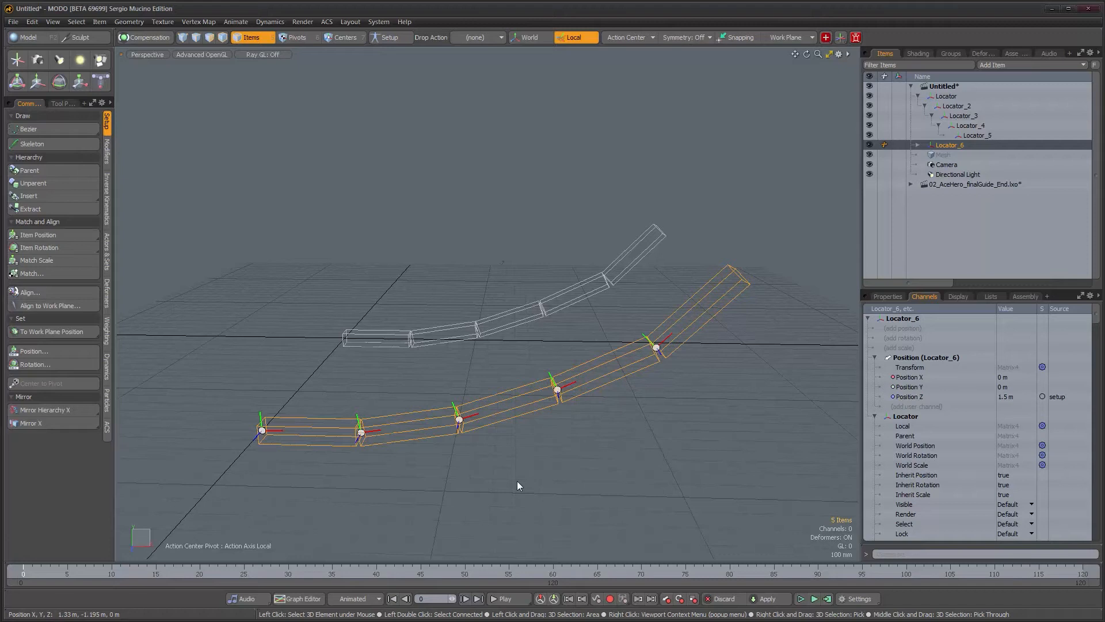
{"action": "left_click", "coordinate": [917, 145]}
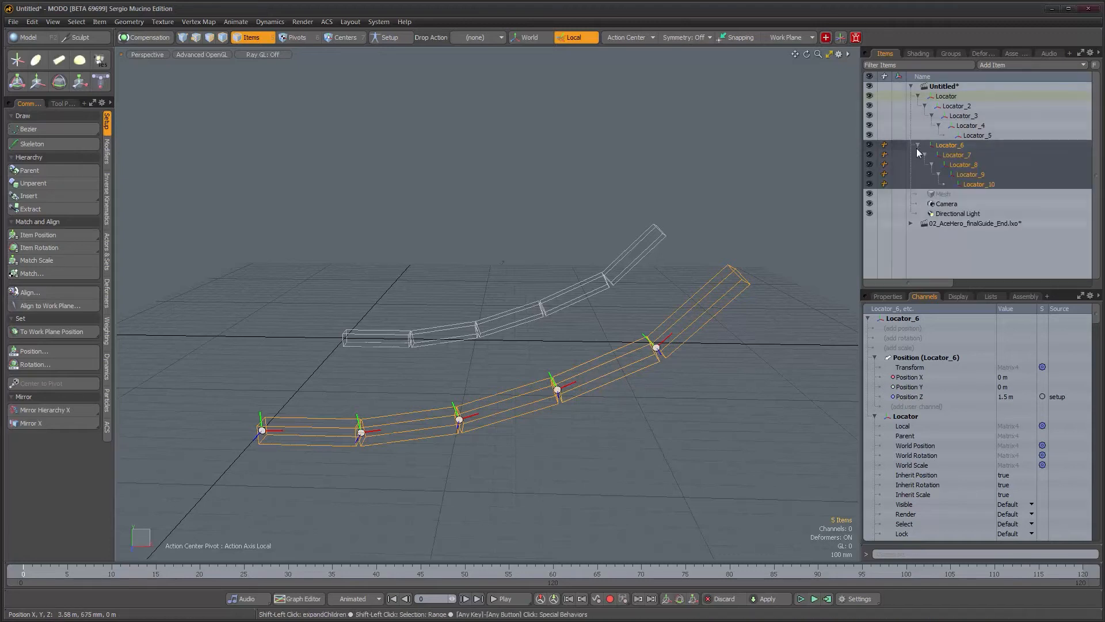
Add a new locator with nothing selected and set its display size to about 0.366.
{"action": "left_click_drag", "start_coordinate": [432, 454], "coordinate": [496, 452], "text": "alt"}
{"action": "left_click", "coordinate": [496, 451]}
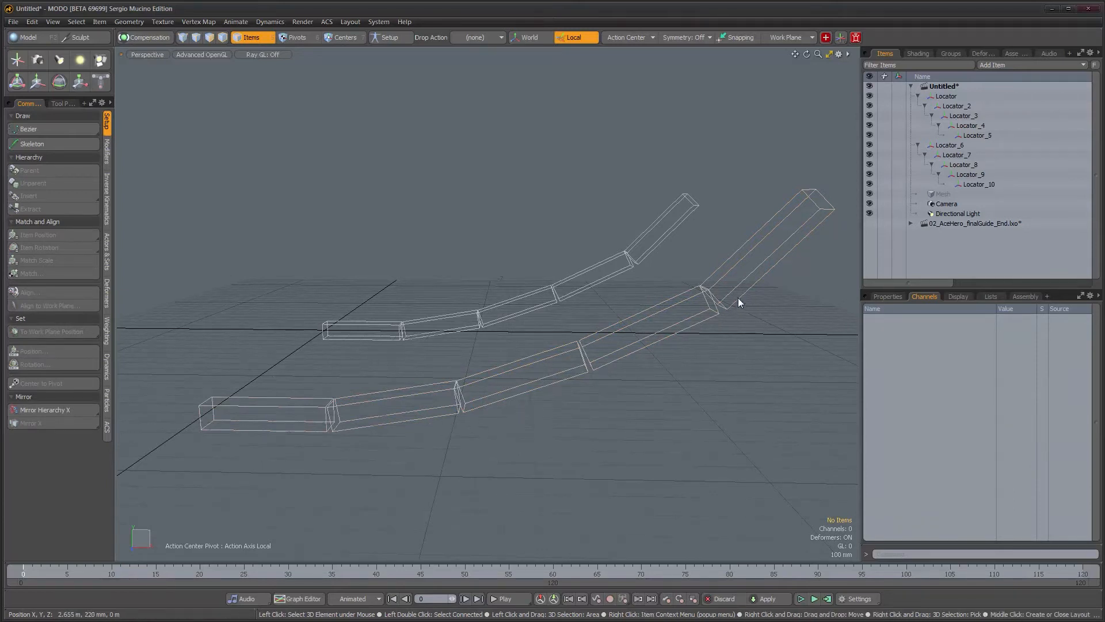
{"action": "left_click_drag", "start_coordinate": [660, 382], "coordinate": [721, 361], "text": "alt"}
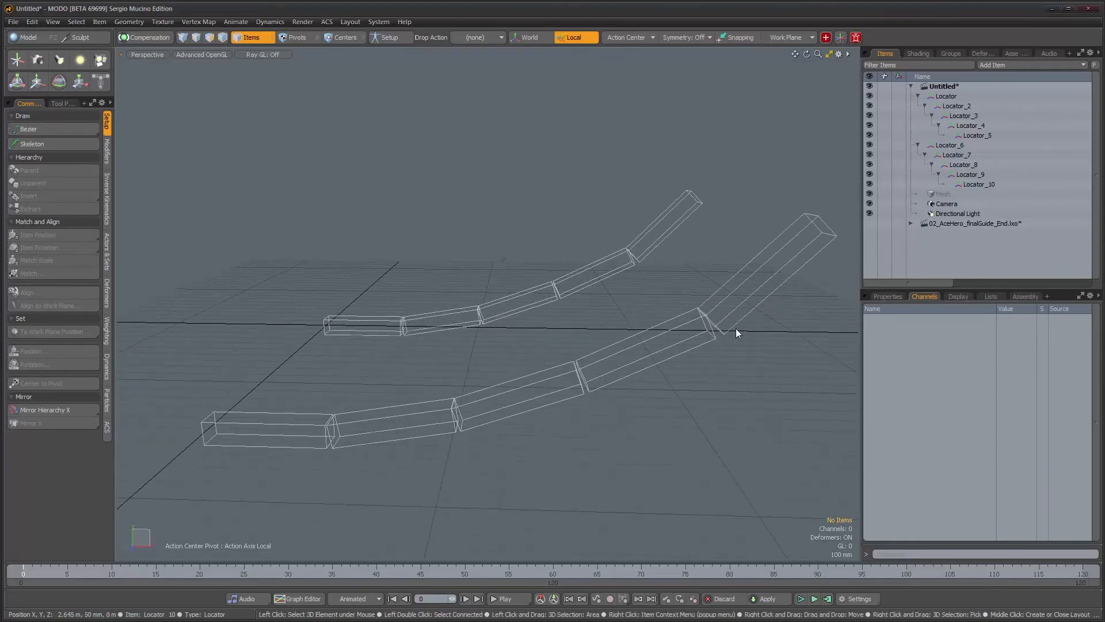
{"action": "left_click_drag", "start_coordinate": [620, 430], "coordinate": [620, 422], "text": "alt"}
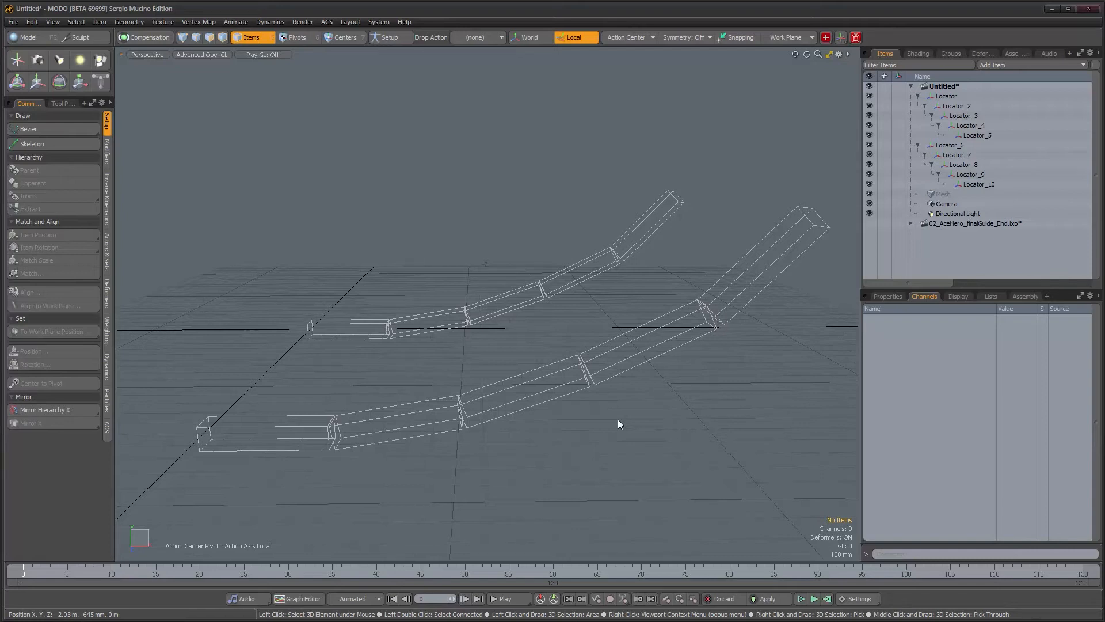
{"action": "key", "text": "ctrl+z"}
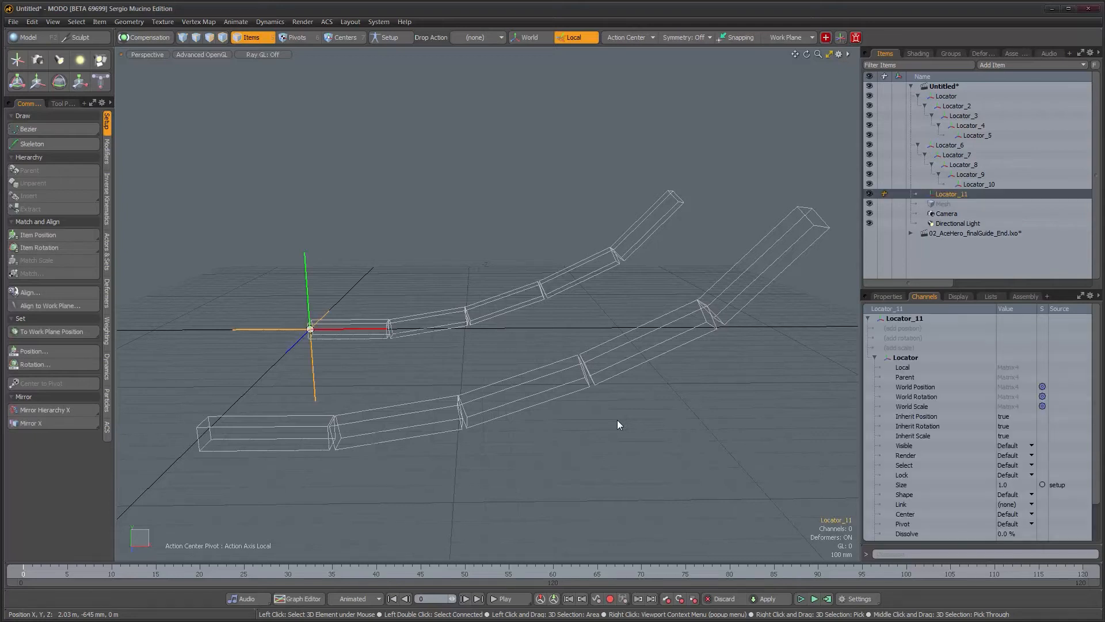
{"action": "left_click_drag", "start_coordinate": [367, 359], "coordinate": [360, 362], "text": "ctrl+alt"}
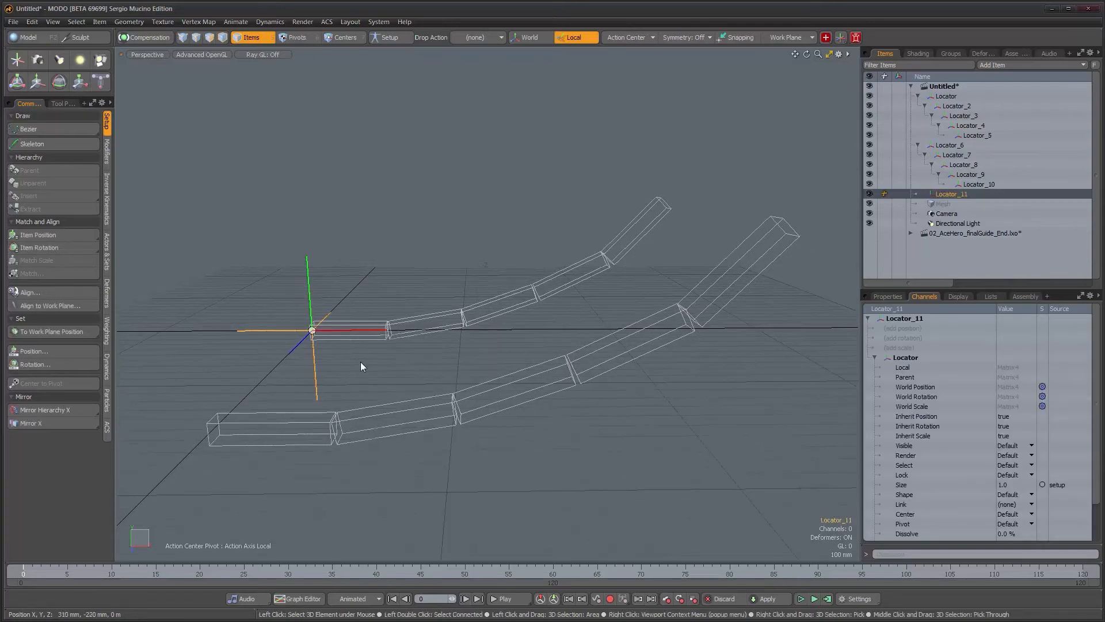
{"action": "left_click", "coordinate": [957, 297]}
{"action": "left_click", "coordinate": [1094, 318]}
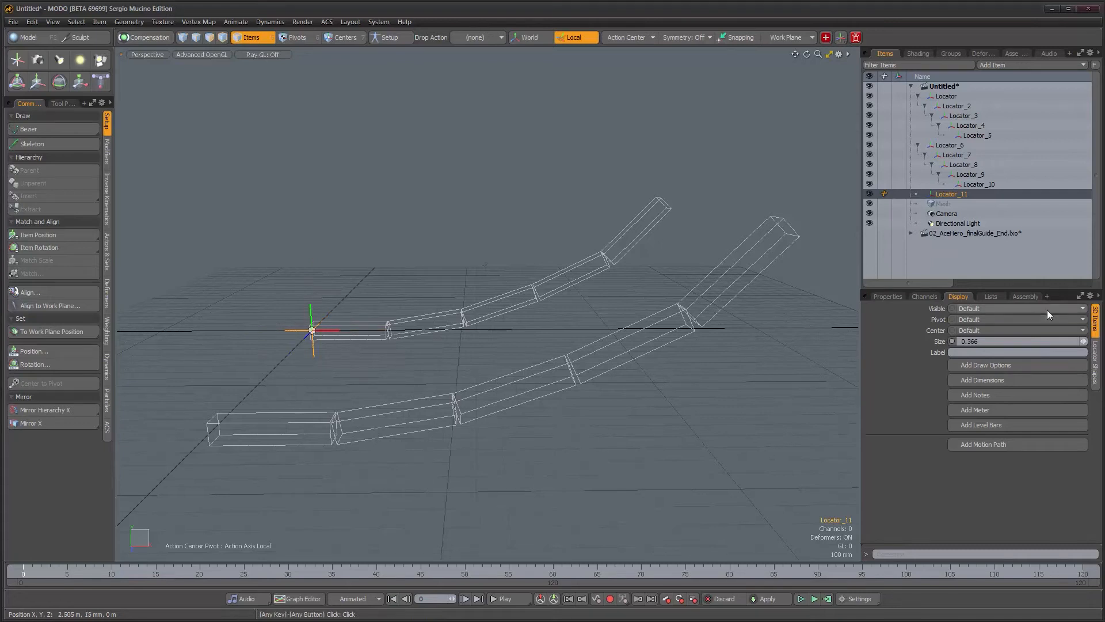
Set the drop action to Insert and insert the new locator between the first two segments of the Locator_6 chain.
{"action": "left_click", "coordinate": [474, 38]}
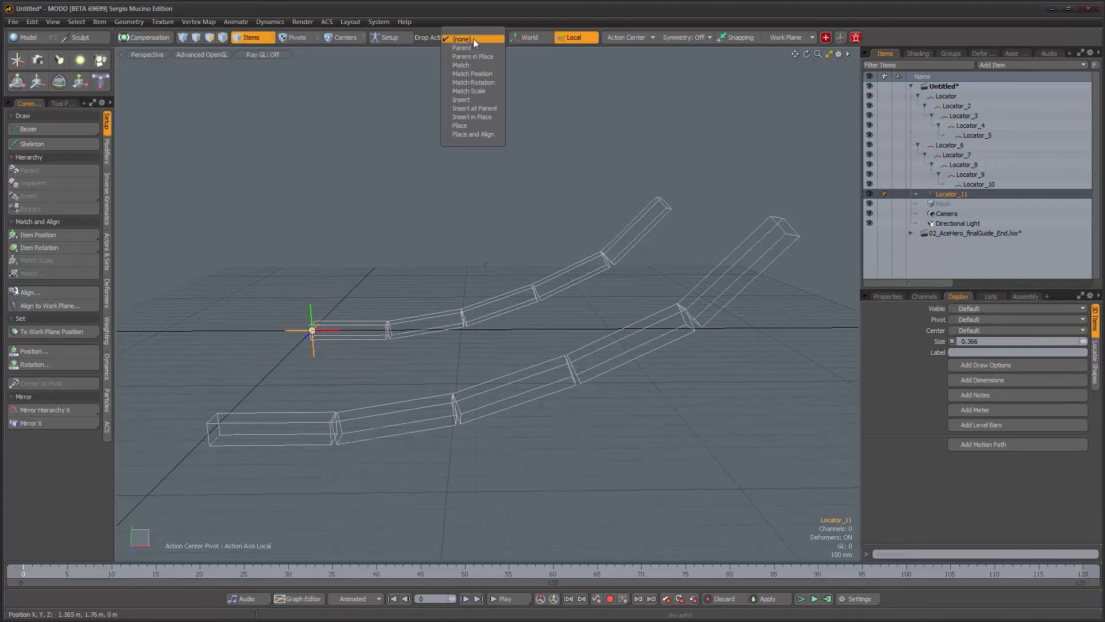
{"action": "left_click", "coordinate": [480, 99]}
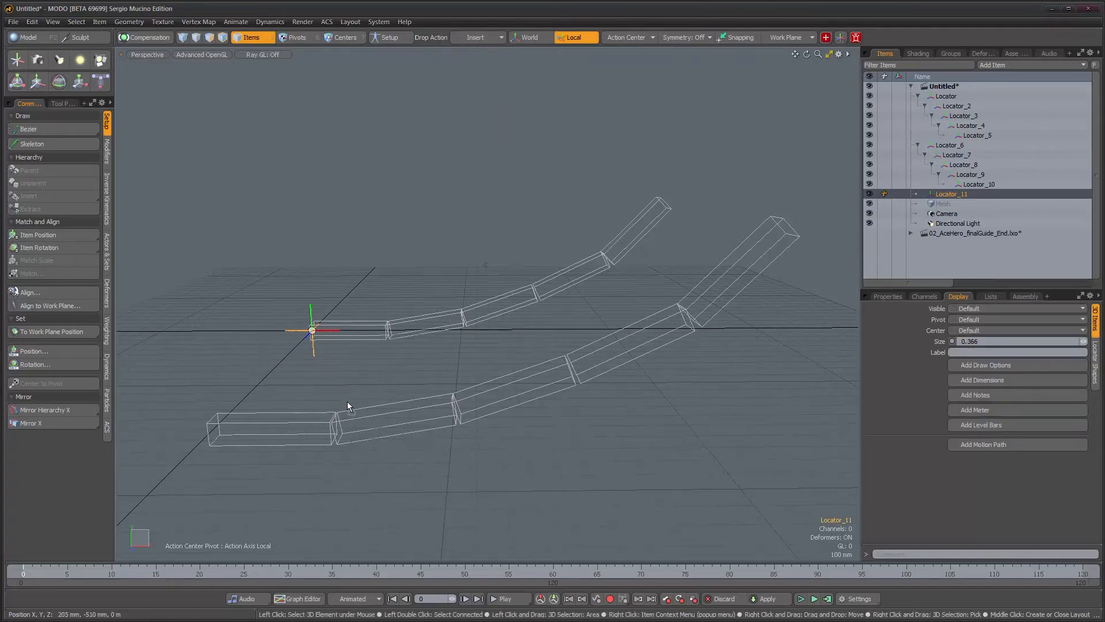
{"action": "left_click", "coordinate": [356, 418]}
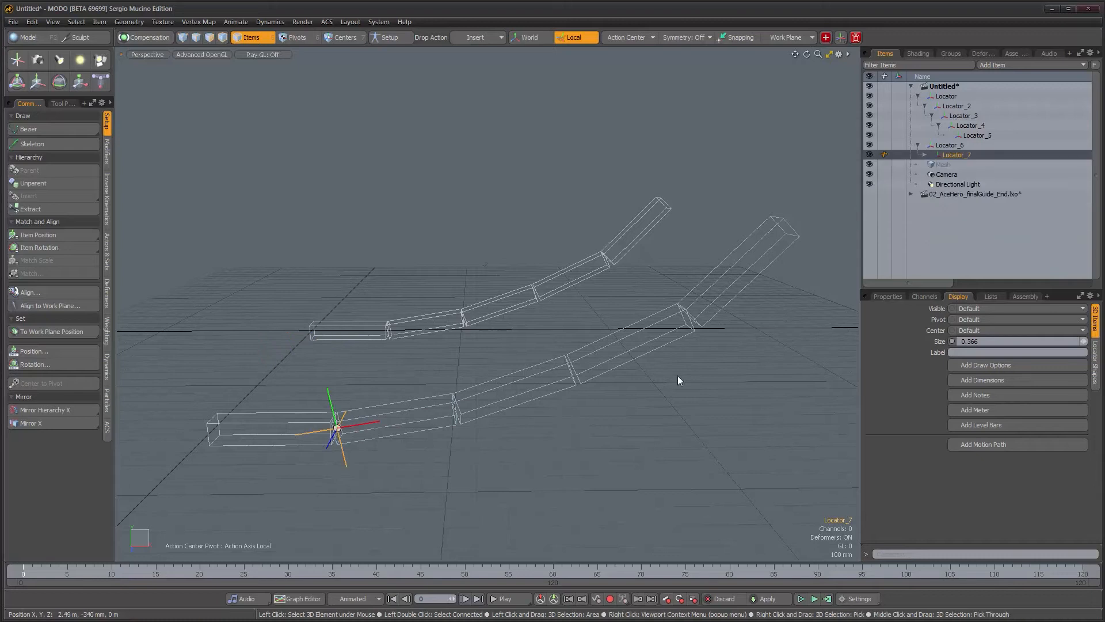
{"action": "left_click", "coordinate": [923, 153]}
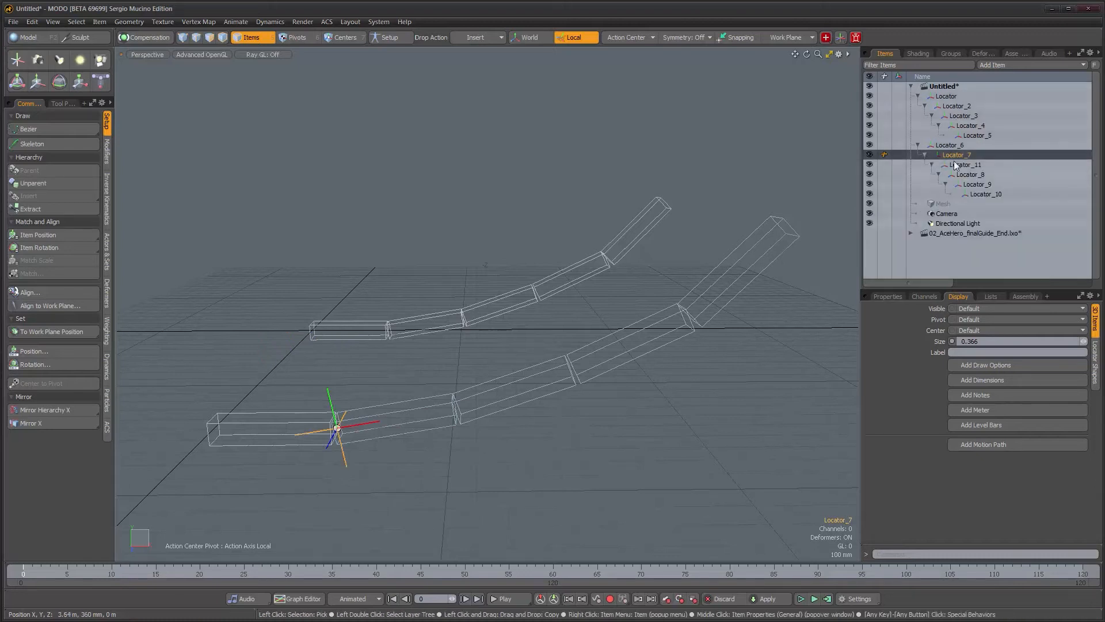
Check the hierarchy order by selecting Locator_6, the inserted Locator_7, and its child Locator_11 in turn.
{"action": "left_click", "coordinate": [951, 145]}
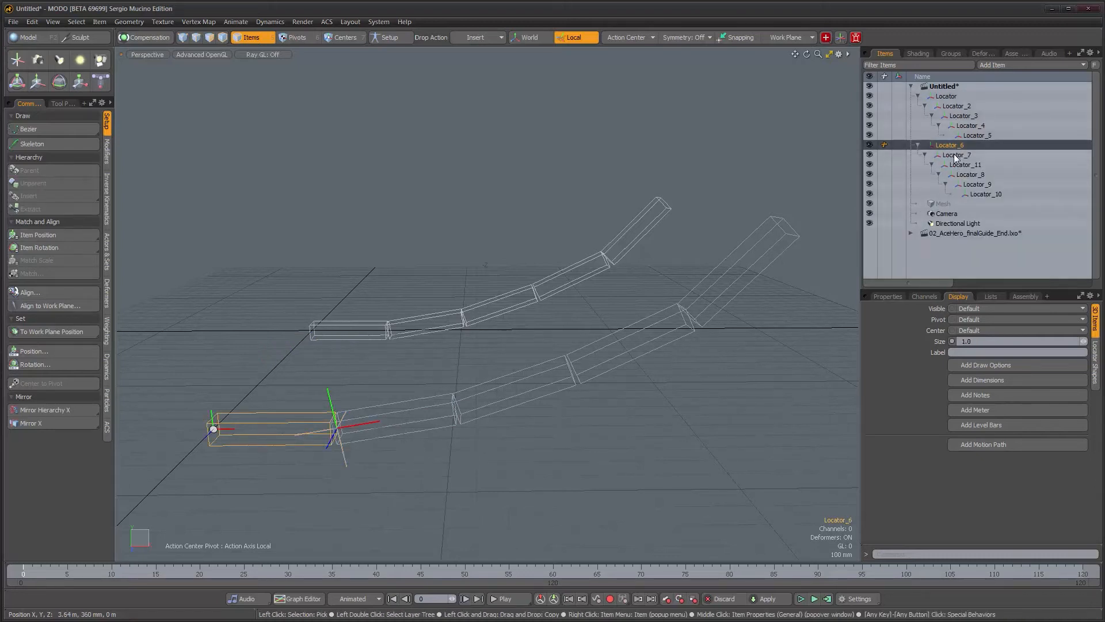
{"action": "left_click", "coordinate": [954, 154]}
{"action": "left_click", "coordinate": [959, 165]}
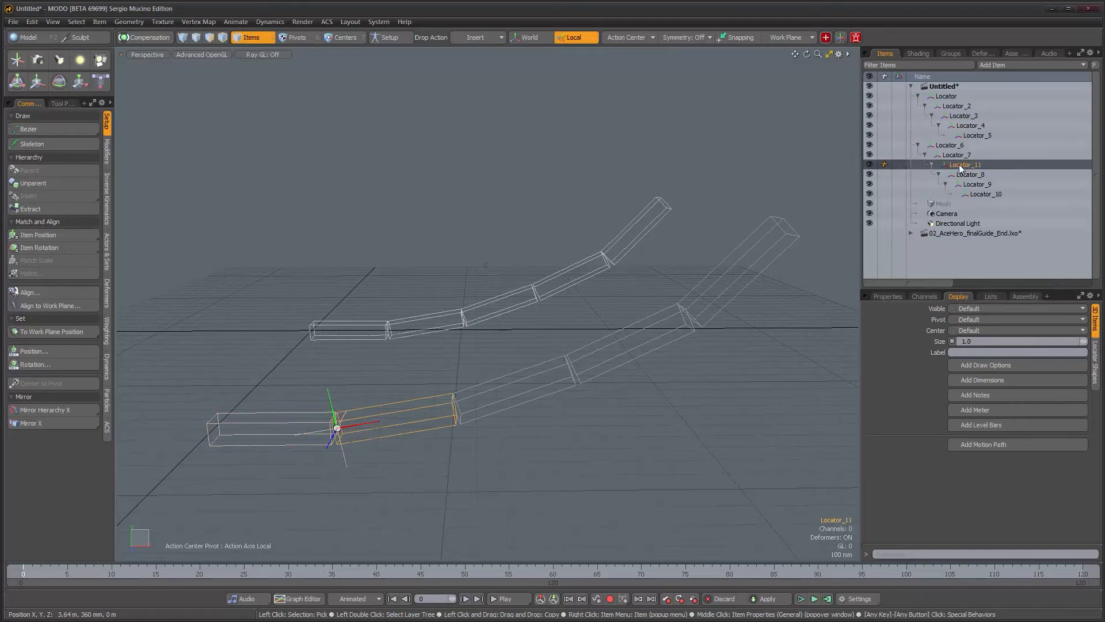
{"action": "left_click", "coordinate": [958, 155]}
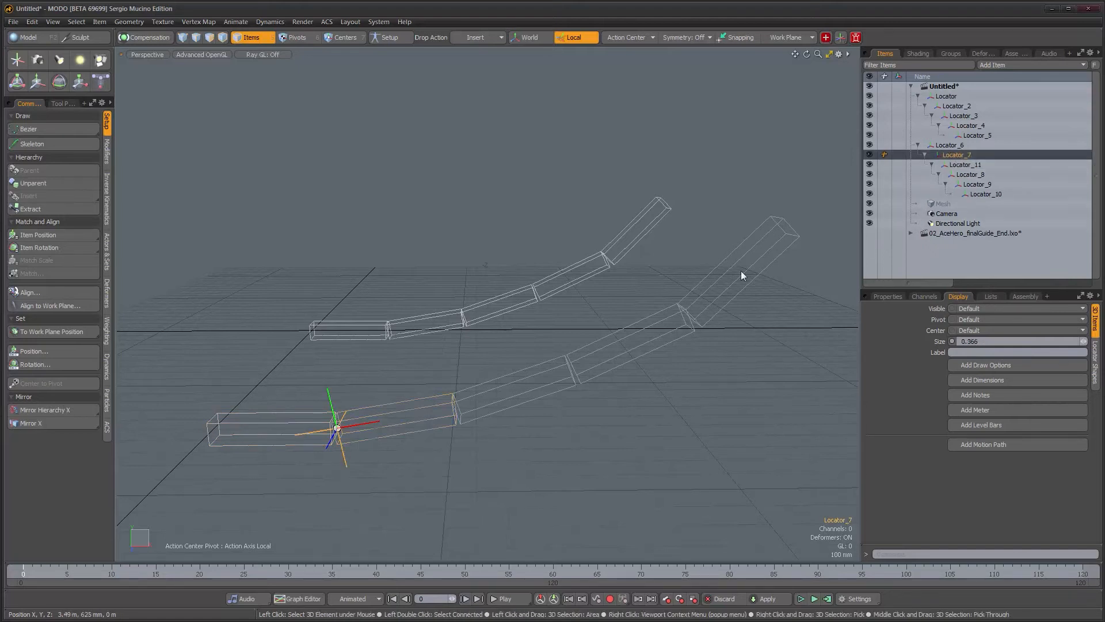
Add another locator to the scene, set its display size to 0.618, and duplicate it twice.
{"action": "left_click_drag", "start_coordinate": [508, 330], "coordinate": [506, 336], "text": "alt"}
{"action": "key", "text": "ctrl+d"}
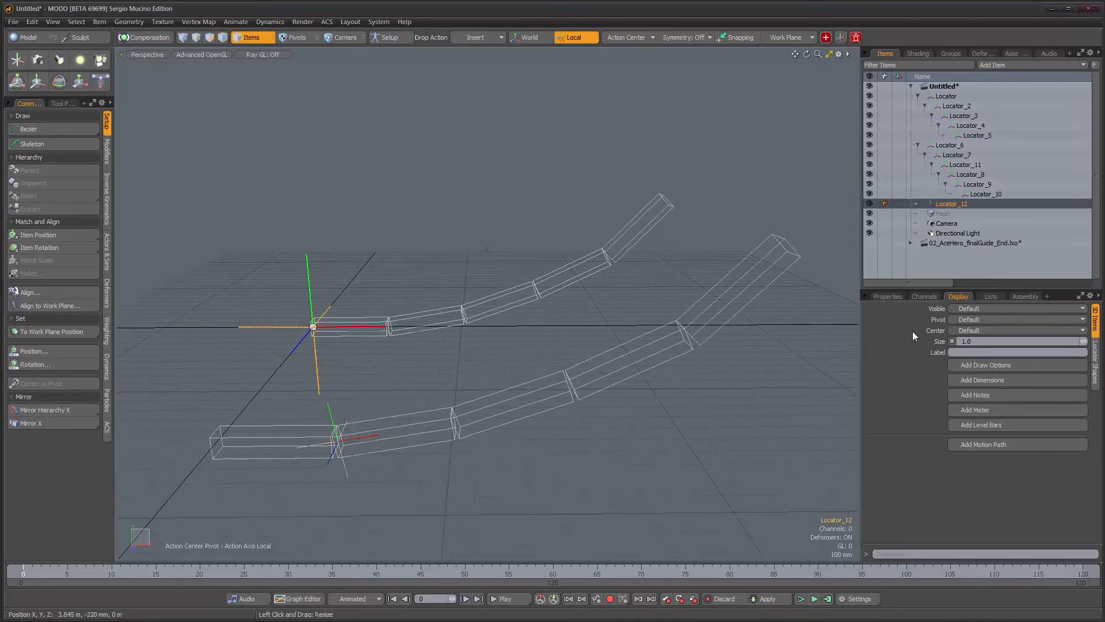
{"action": "left_click_drag", "start_coordinate": [1082, 341], "coordinate": [1080, 342]}
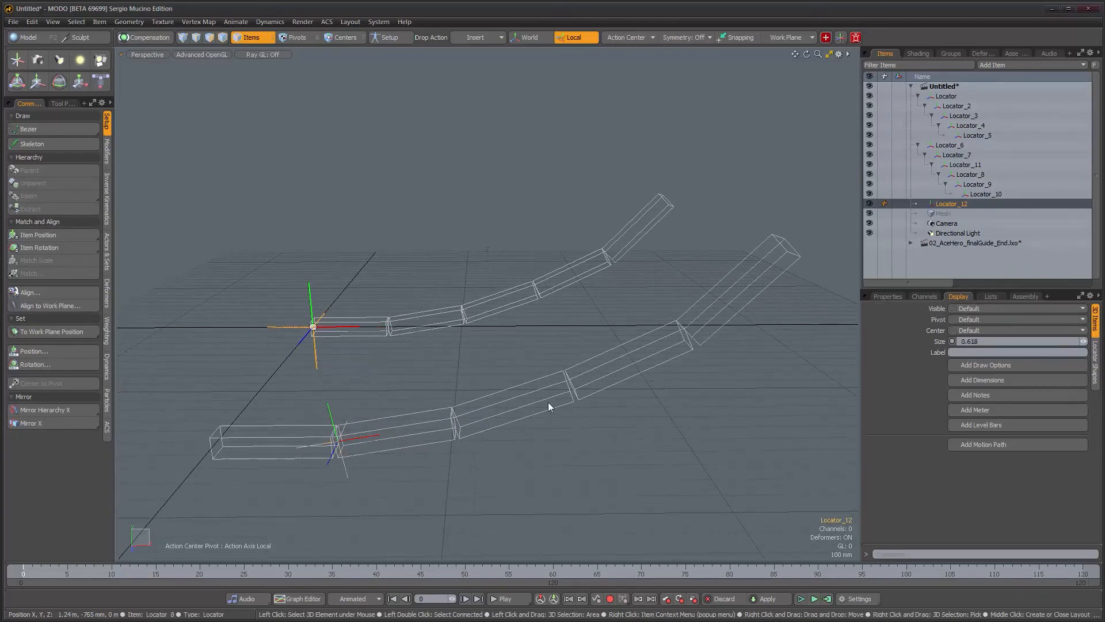
{"action": "key", "text": "ctrl+d"}
{"action": "key", "text": "ctrl+d"}
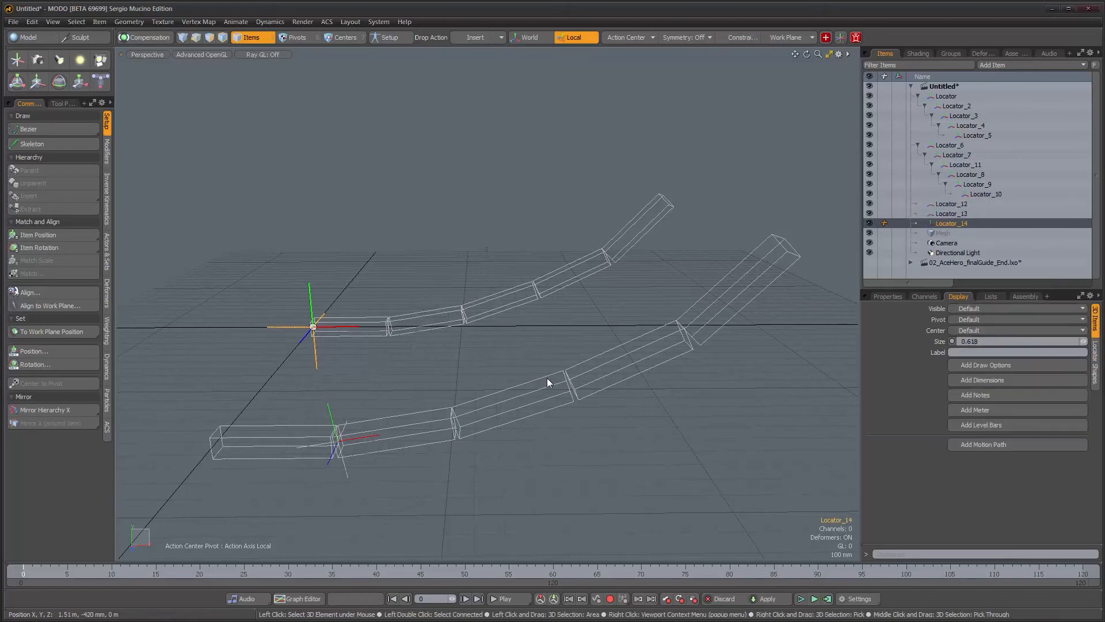
Insert the three new locators above the third, fourth and fifth segments of the Locator_6 chain, one locator per joint.
{"action": "left_click", "coordinate": [949, 205]}
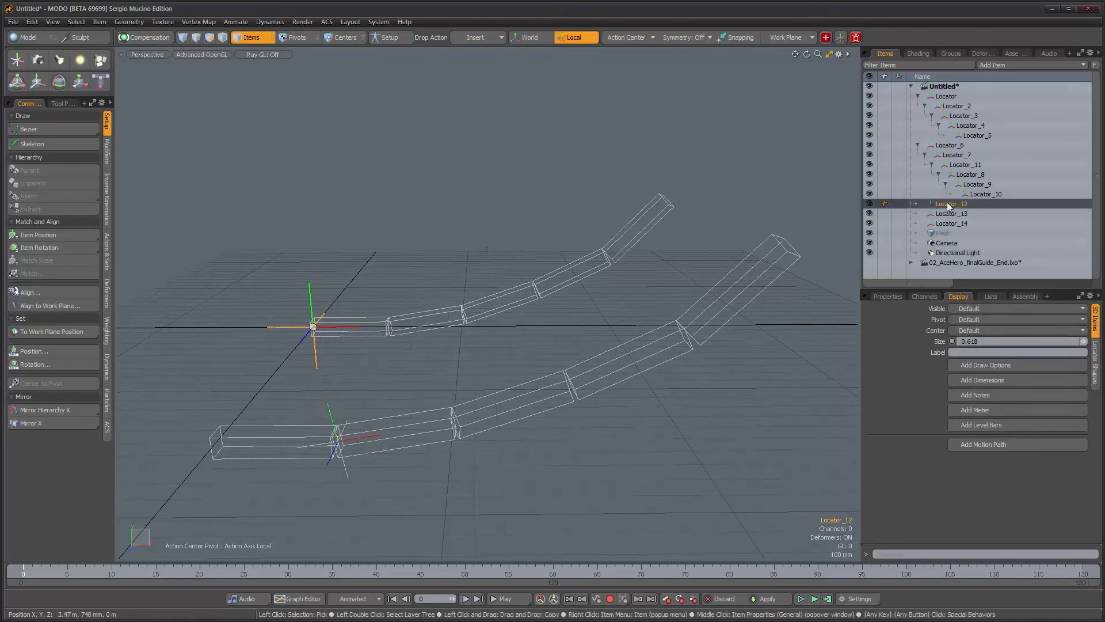
{"action": "left_click", "coordinate": [492, 404]}
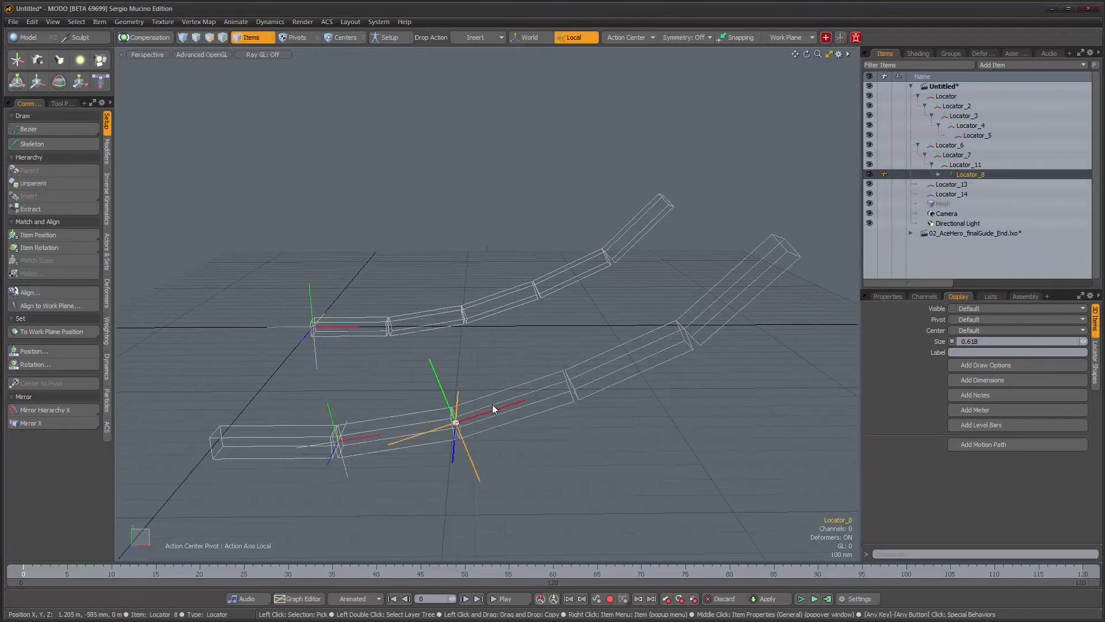
{"action": "left_click", "coordinate": [947, 185]}
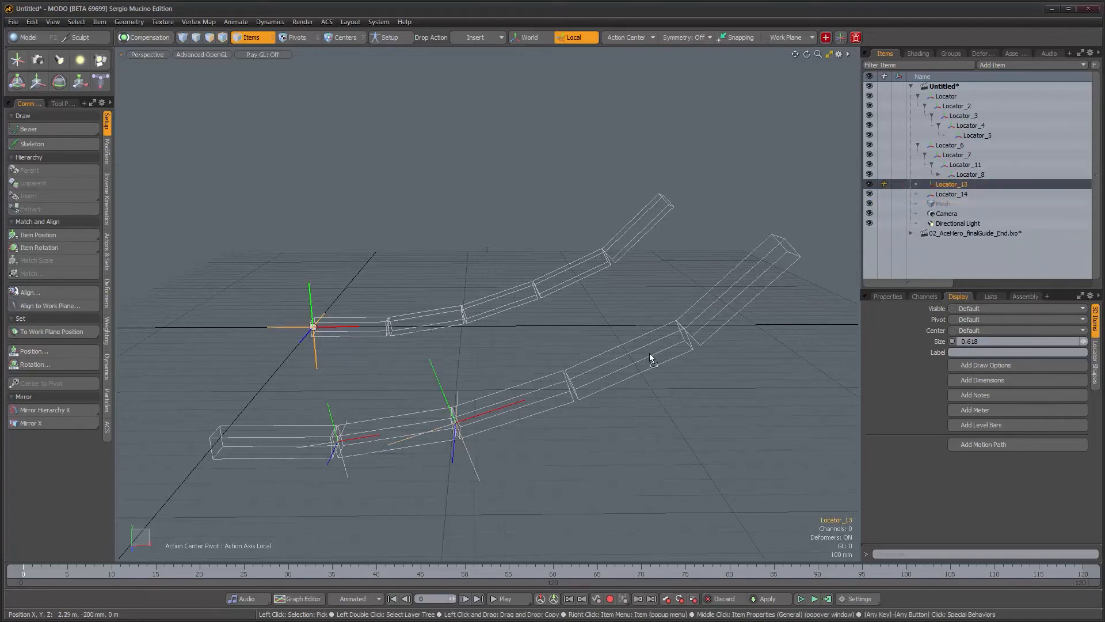
{"action": "key", "text": "p"}
{"action": "left_click", "coordinate": [951, 183]}
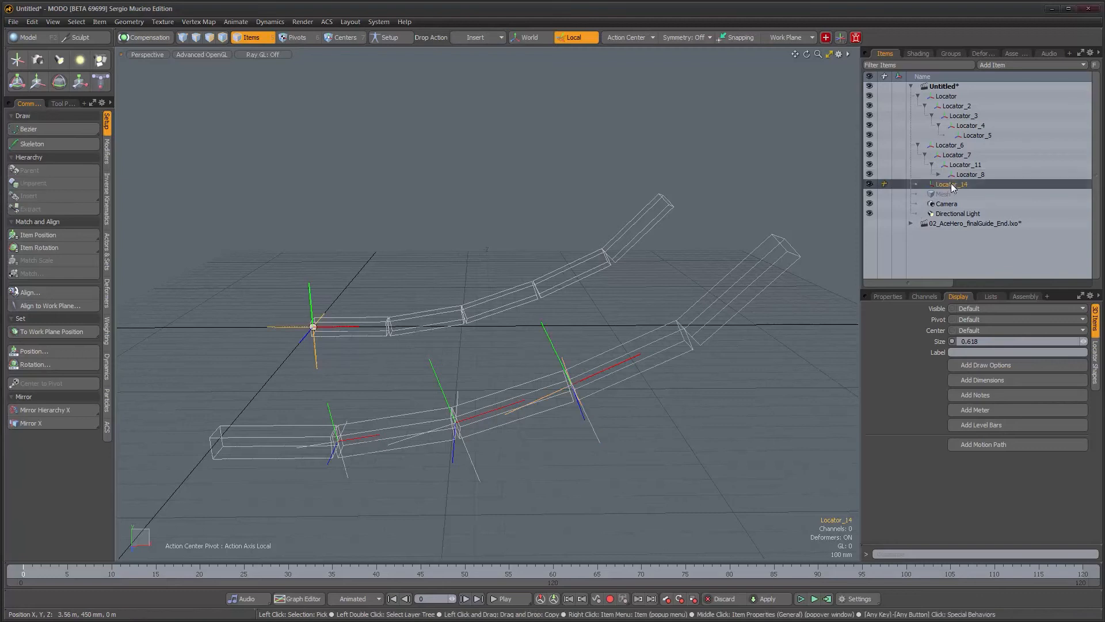
{"action": "key", "text": "p"}
Expand the full hierarchy below Locator_8 and examine the transform properties of the chain's last segment, Locator_10.
{"action": "left_click_drag", "start_coordinate": [743, 325], "coordinate": [719, 275], "text": "alt"}
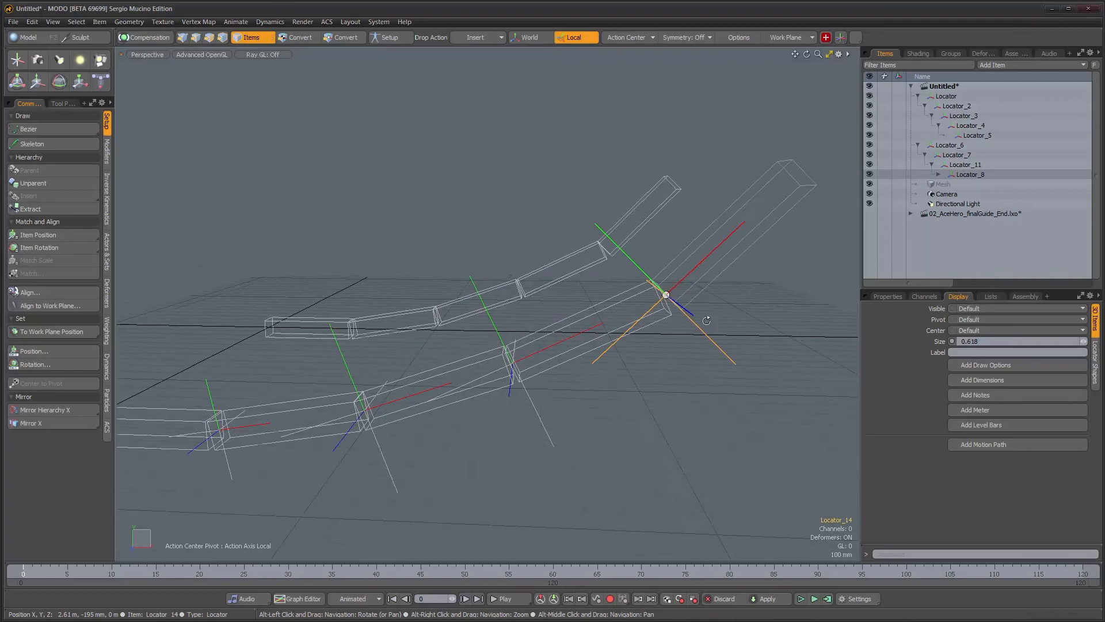
{"action": "left_click", "coordinate": [718, 278]}
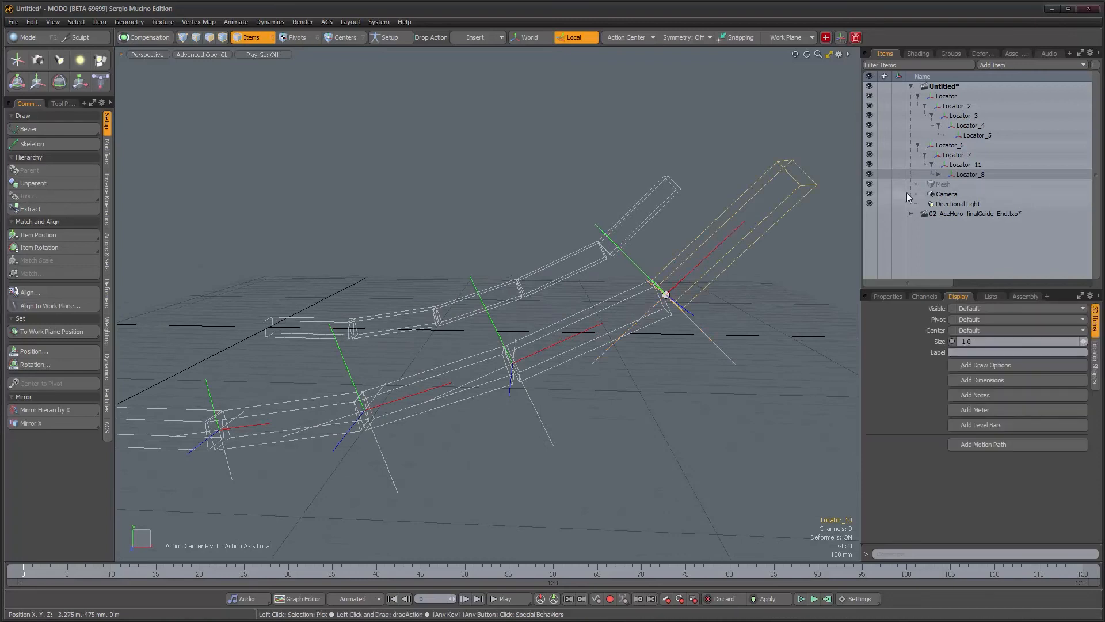
{"action": "left_click", "coordinate": [938, 175]}
{"action": "left_click", "coordinate": [1000, 214]}
{"action": "left_click_drag", "start_coordinate": [695, 354], "coordinate": [774, 298], "text": "alt"}
{"action": "left_click", "coordinate": [731, 271]}
{"action": "left_click", "coordinate": [887, 295]}
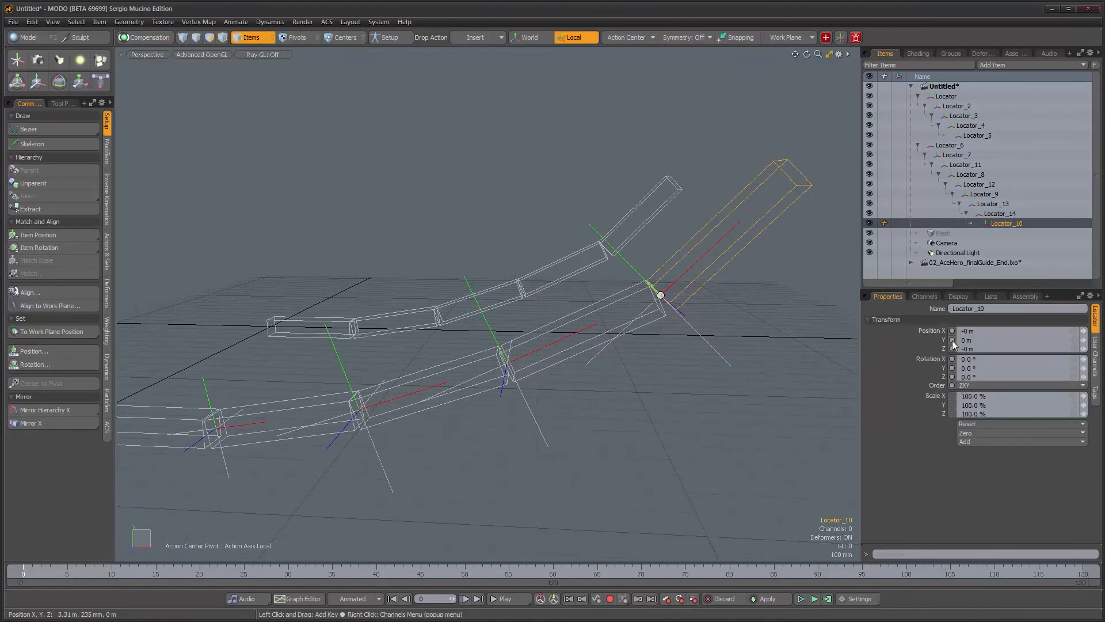
Compare the transform values of the inserted parent Locator_14 with those of the fourth segment, Locator_13.
{"action": "left_click_drag", "start_coordinate": [722, 384], "coordinate": [686, 389], "text": "alt"}
{"action": "left_click_drag", "start_coordinate": [695, 316], "coordinate": [724, 303], "text": "ctrl+alt"}
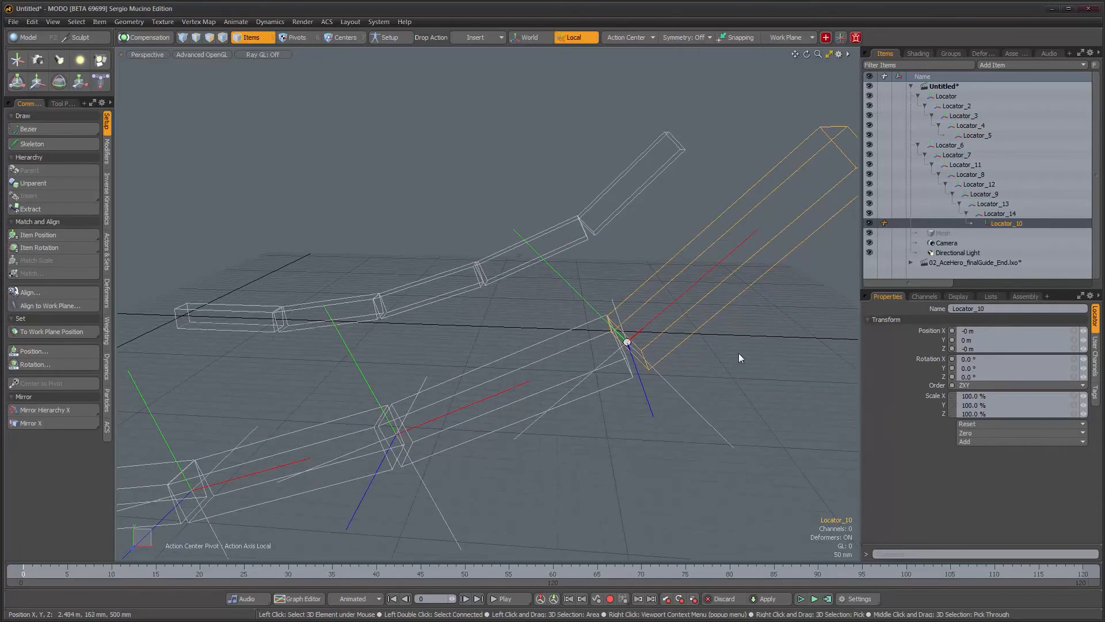
{"action": "left_click_drag", "start_coordinate": [734, 406], "coordinate": [687, 403], "text": "alt"}
{"action": "left_click", "coordinate": [687, 402]}
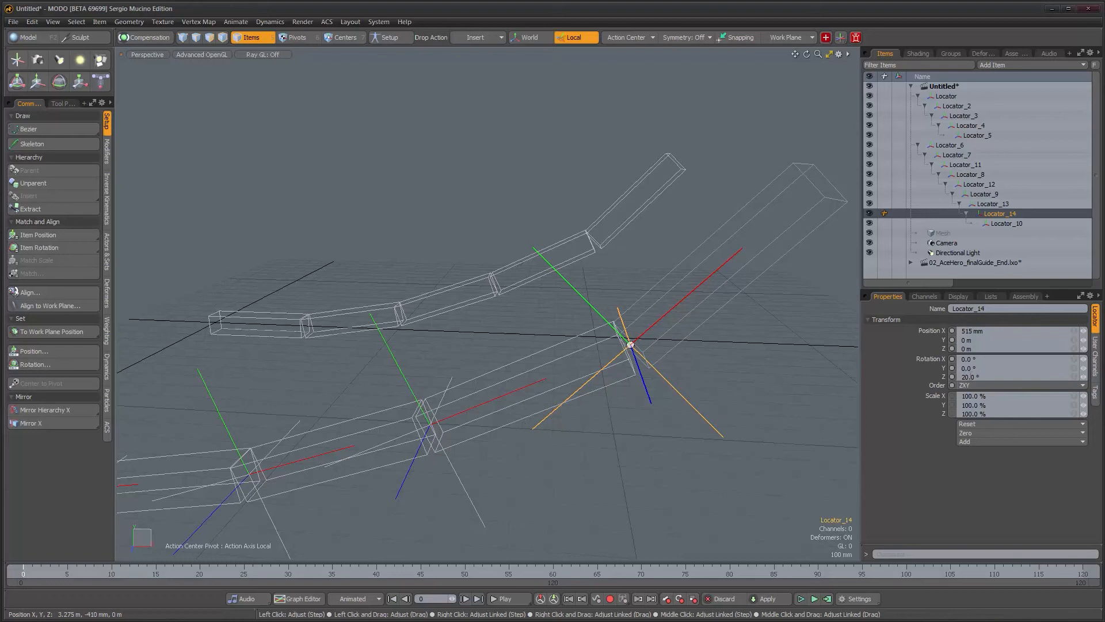
{"action": "left_click_drag", "start_coordinate": [763, 398], "coordinate": [572, 371], "text": "alt"}
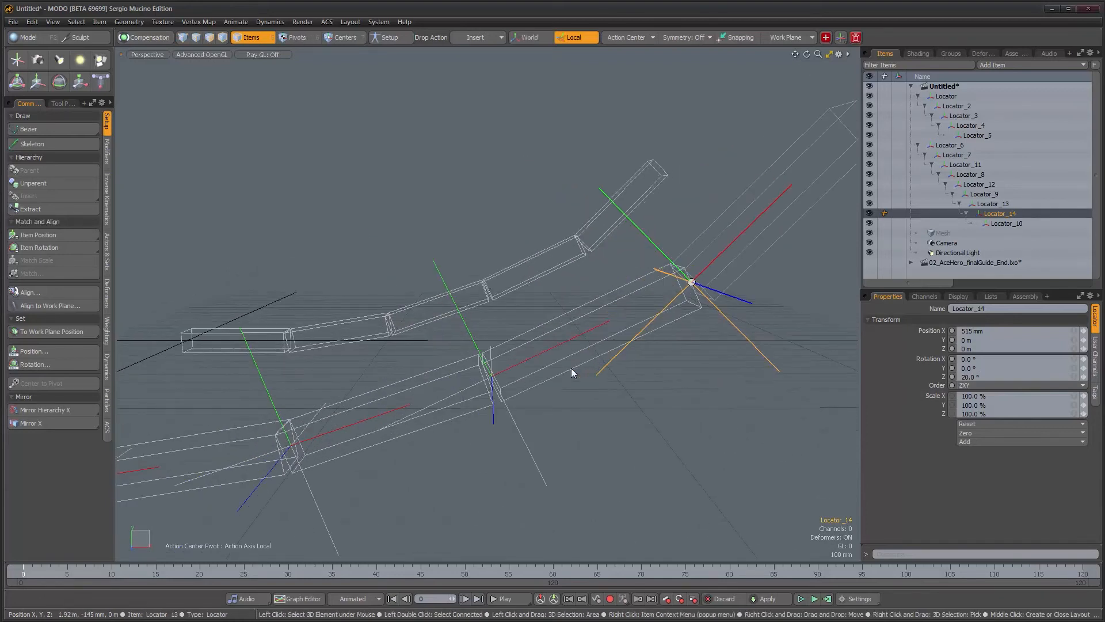
{"action": "left_click", "coordinate": [572, 372]}
{"action": "left_click_drag", "start_coordinate": [743, 347], "coordinate": [649, 361], "text": "alt"}
{"action": "left_click_drag", "start_coordinate": [452, 413], "coordinate": [677, 424], "text": "alt"}
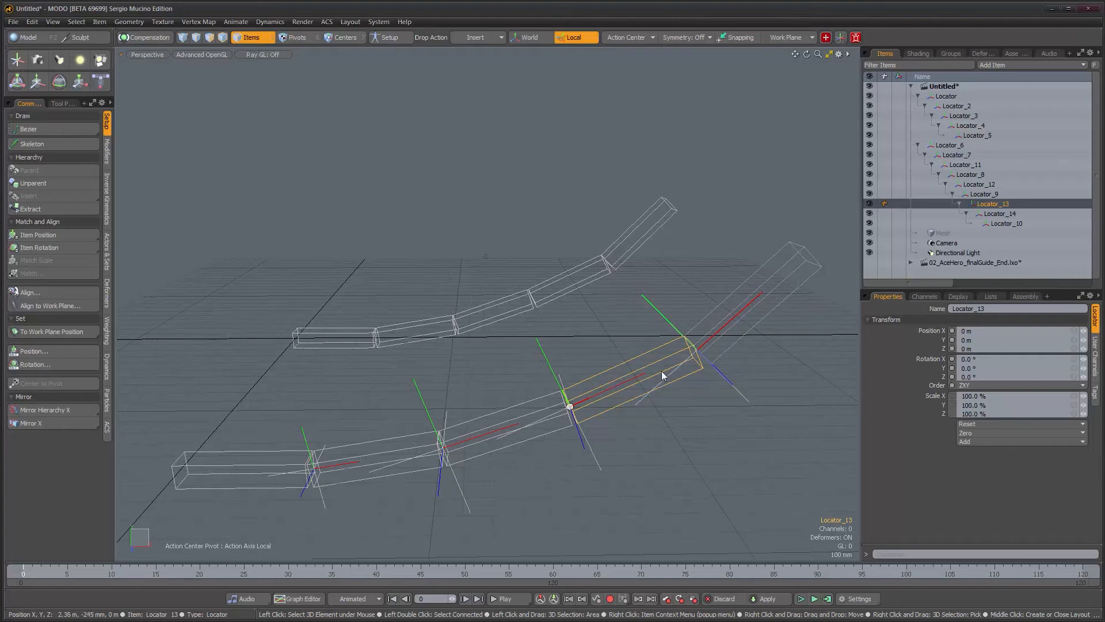
Inspect the inserted locators at the chain's joints from Locator_9 back towards the root, and clear the selection.
{"action": "left_click_drag", "start_coordinate": [640, 409], "coordinate": [651, 401], "text": "alt"}
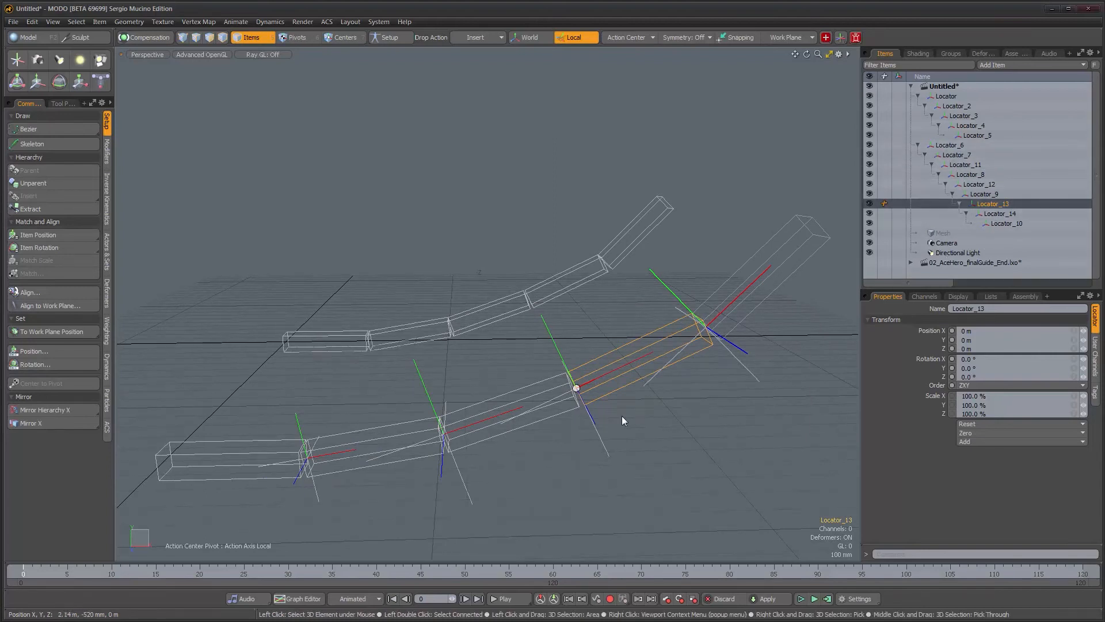
{"action": "left_click", "coordinate": [597, 429]}
{"action": "left_click", "coordinate": [462, 484]}
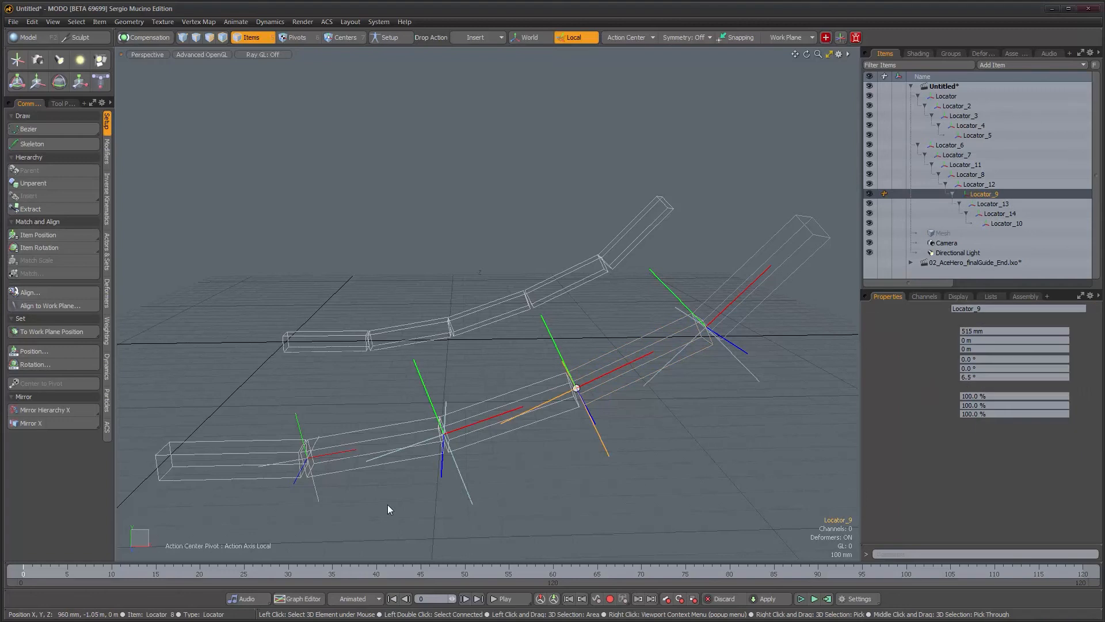
{"action": "left_click", "coordinate": [315, 496]}
{"action": "left_click_drag", "start_coordinate": [317, 496], "coordinate": [438, 502], "text": "alt"}
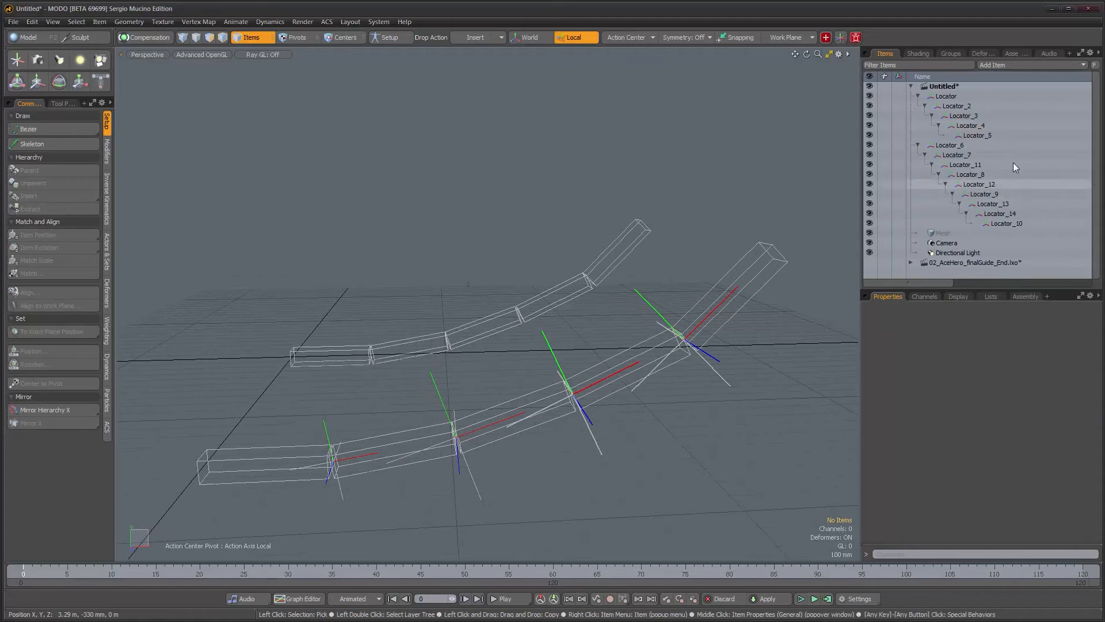
{"action": "left_click_drag", "start_coordinate": [661, 451], "coordinate": [654, 455], "text": "alt"}
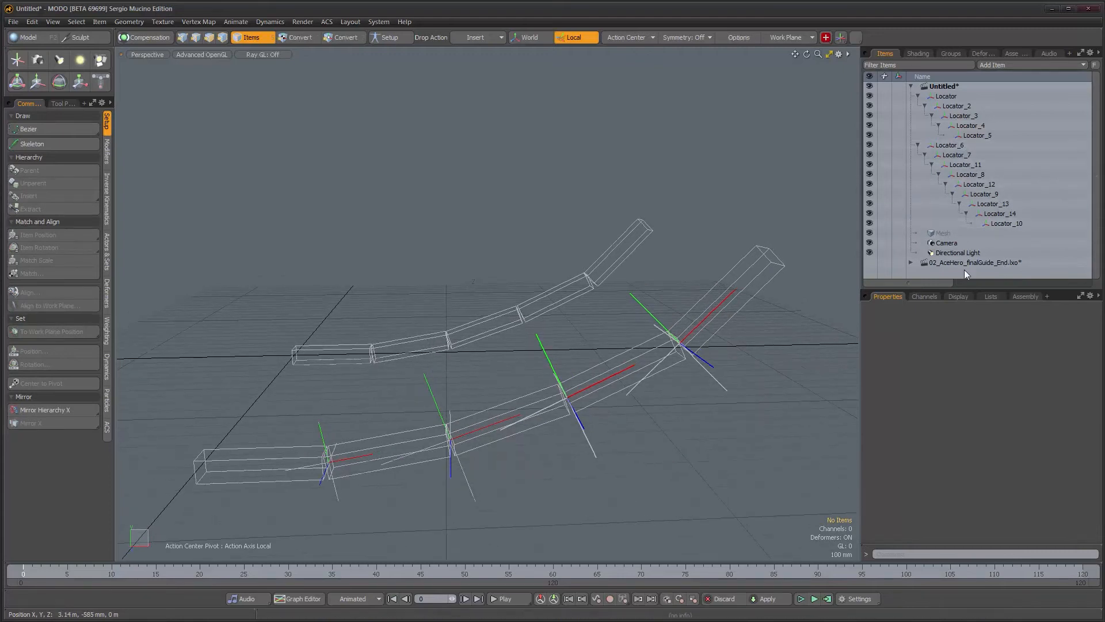
{"action": "left_click_drag", "start_coordinate": [678, 384], "coordinate": [622, 398], "text": "alt"}
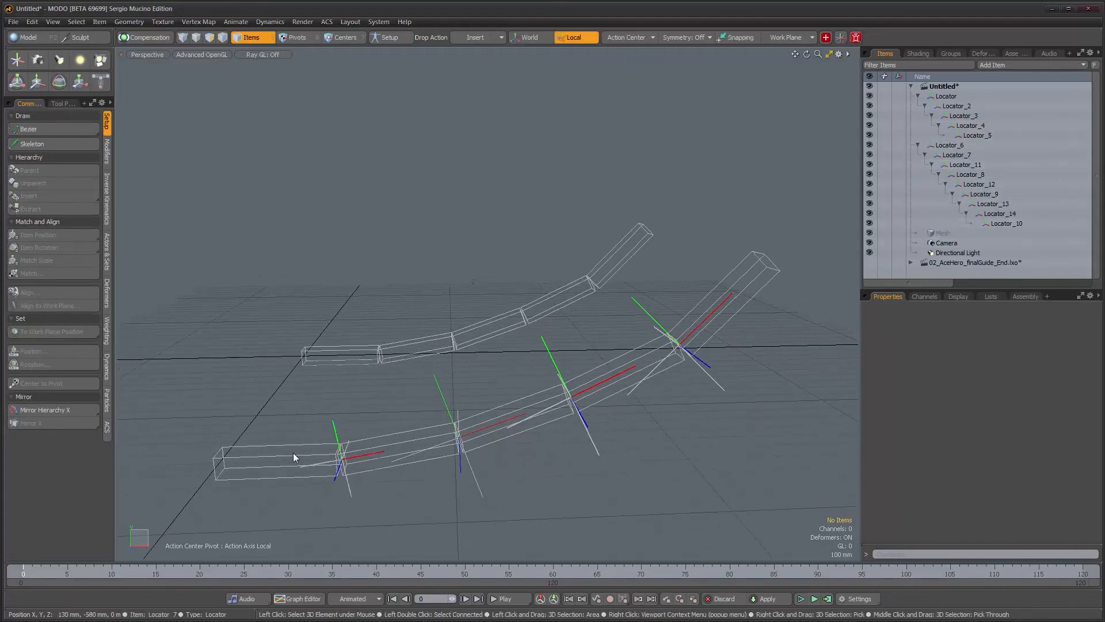
Try the Rotate tool on every item of the complete Locator_6 chain, and clear the selection.
{"action": "double_click", "coordinate": [296, 457]}
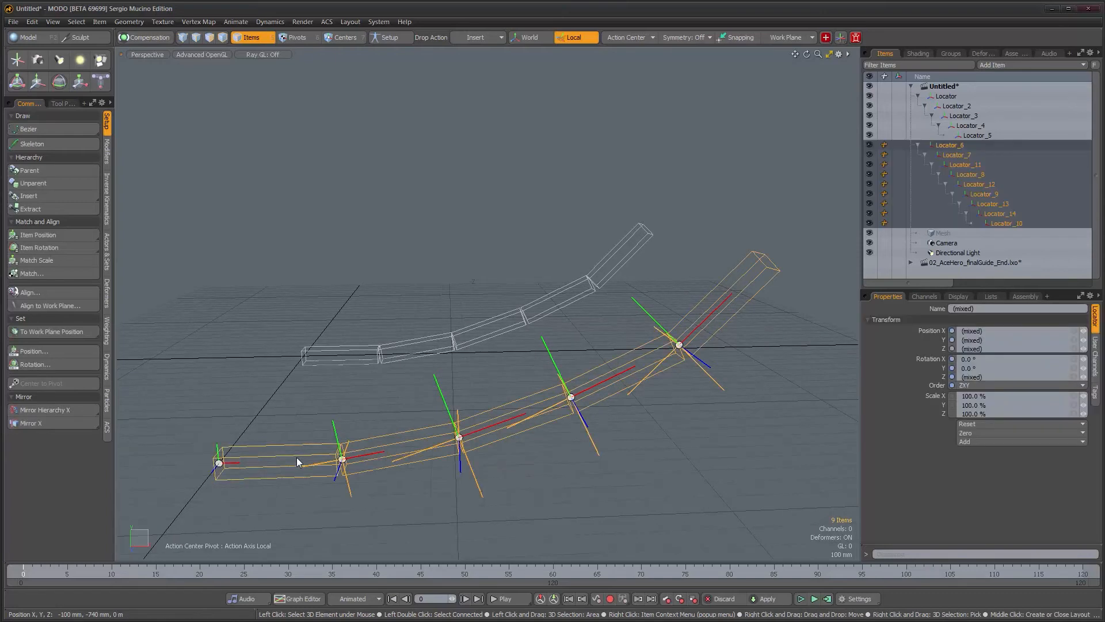
{"action": "key", "text": "e"}
{"action": "left_click_drag", "start_coordinate": [600, 340], "coordinate": [476, 399]}
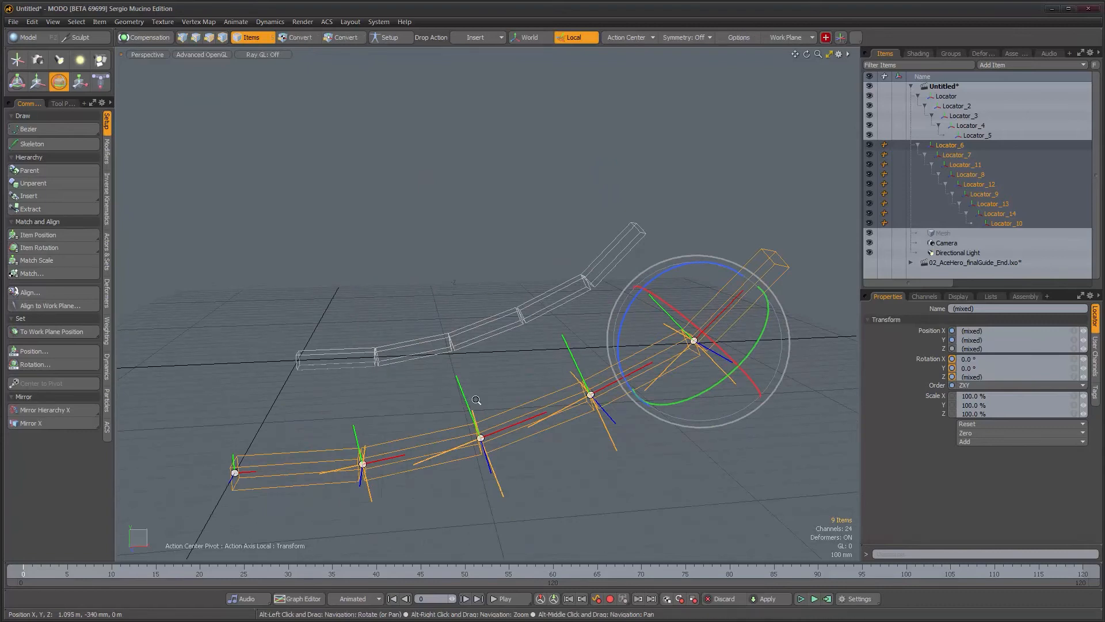
{"action": "right_click_drag", "start_coordinate": [476, 399], "coordinate": [496, 408], "text": "alt"}
{"action": "left_click_drag", "start_coordinate": [570, 467], "coordinate": [622, 388], "text": "alt"}
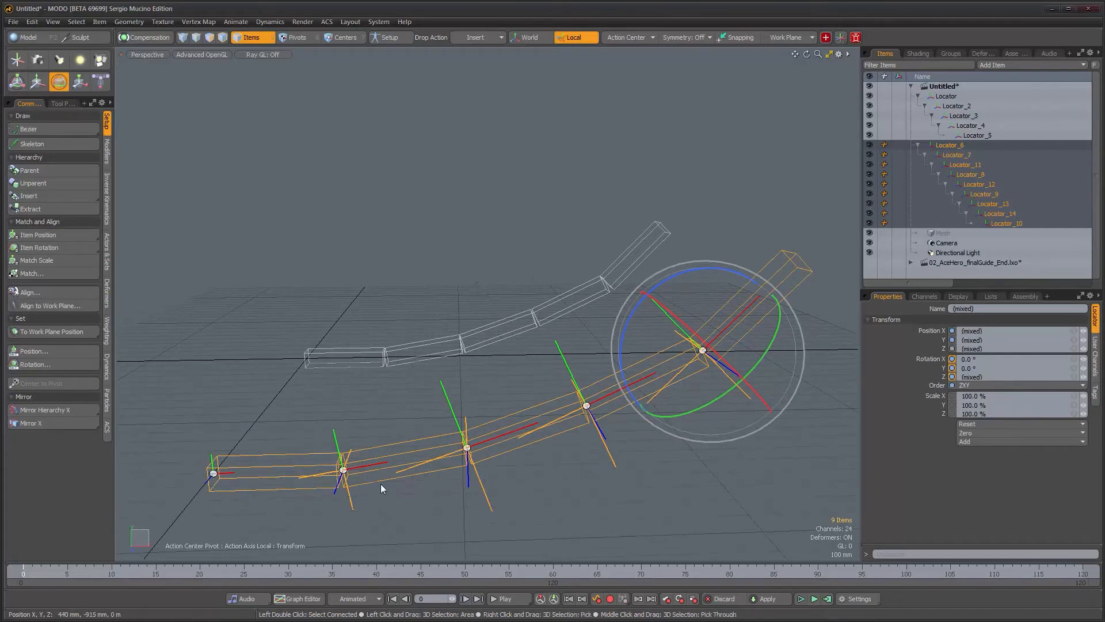
{"action": "left_click", "coordinate": [385, 505]}
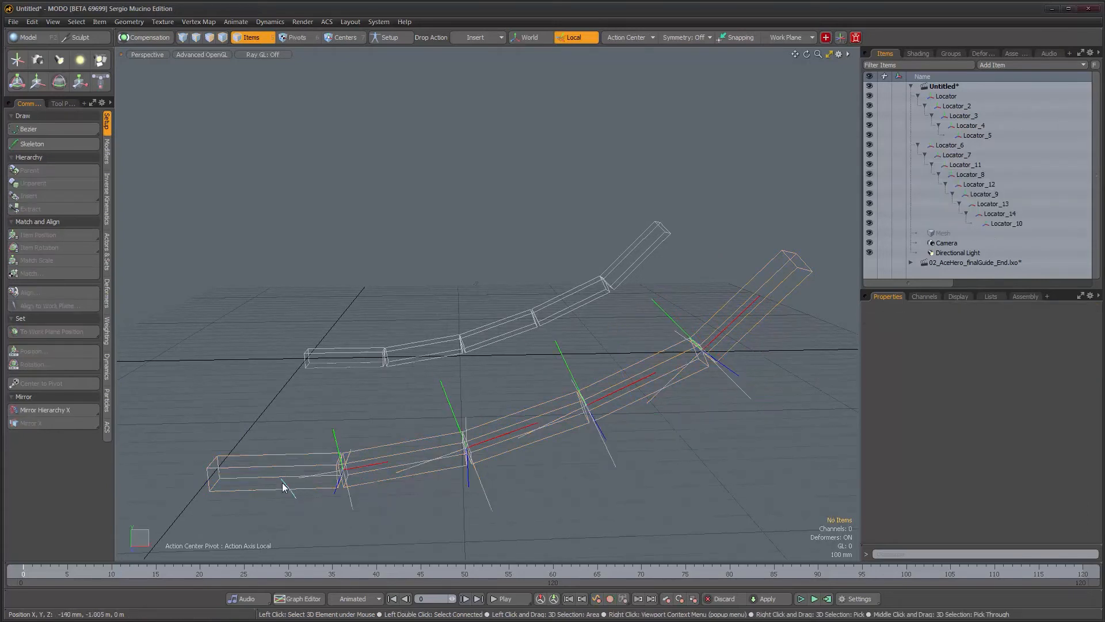
Select only the segments Locator_6, Locator_11, Locator_12, Locator_13 and Locator_10, and try rotating them together.
{"action": "left_click", "coordinate": [315, 472]}
{"action": "left_click", "coordinate": [497, 440], "text": "shift"}
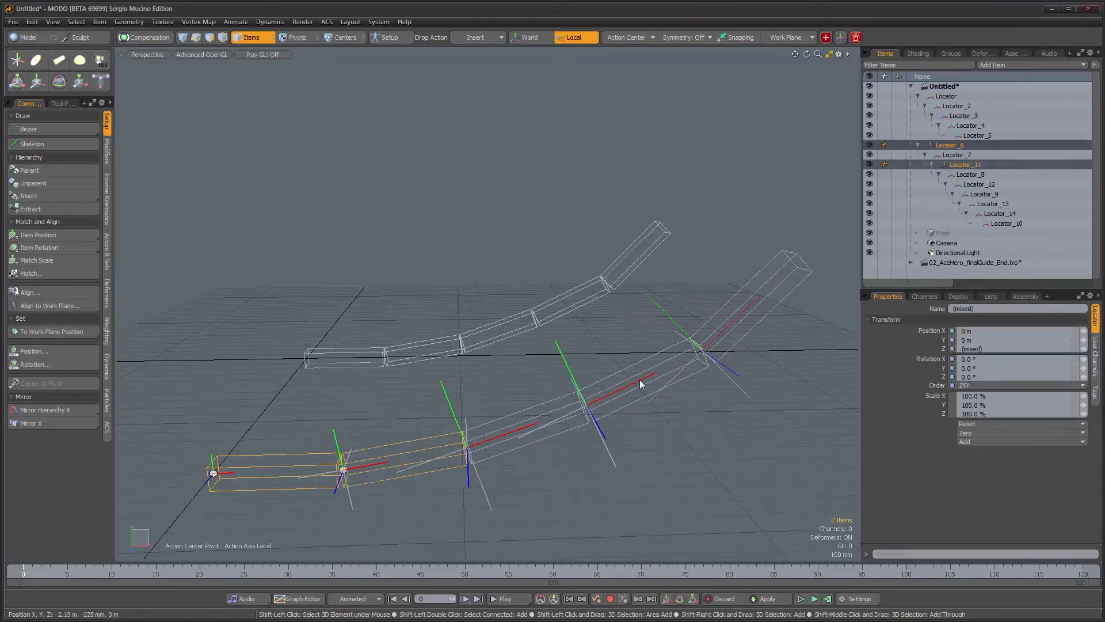
{"action": "left_click", "coordinate": [533, 405], "text": "shift"}
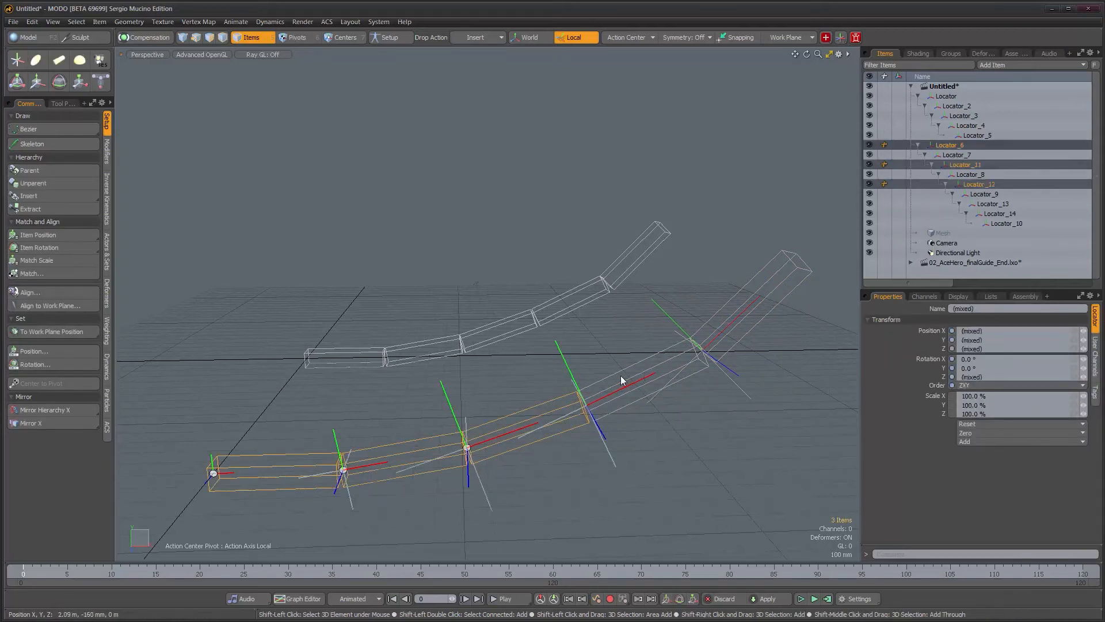
{"action": "left_click", "coordinate": [622, 375], "text": "shift"}
{"action": "left_click", "coordinate": [720, 307], "text": "shift"}
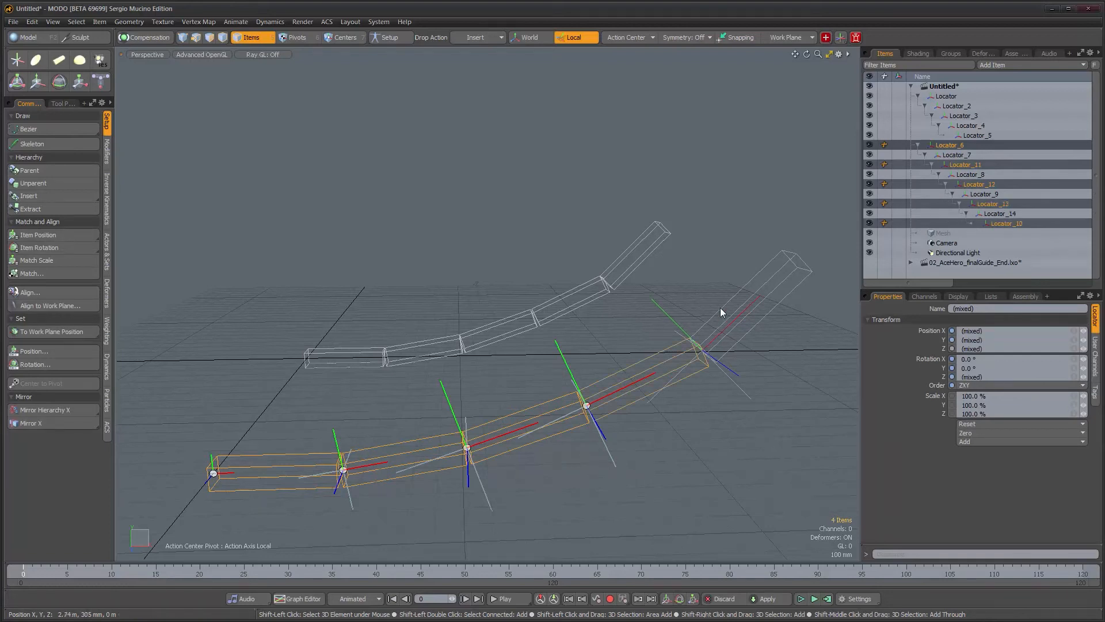
{"action": "key", "text": "e"}
{"action": "left_click_drag", "start_coordinate": [619, 335], "coordinate": [581, 473]}
{"action": "key", "text": "q"}
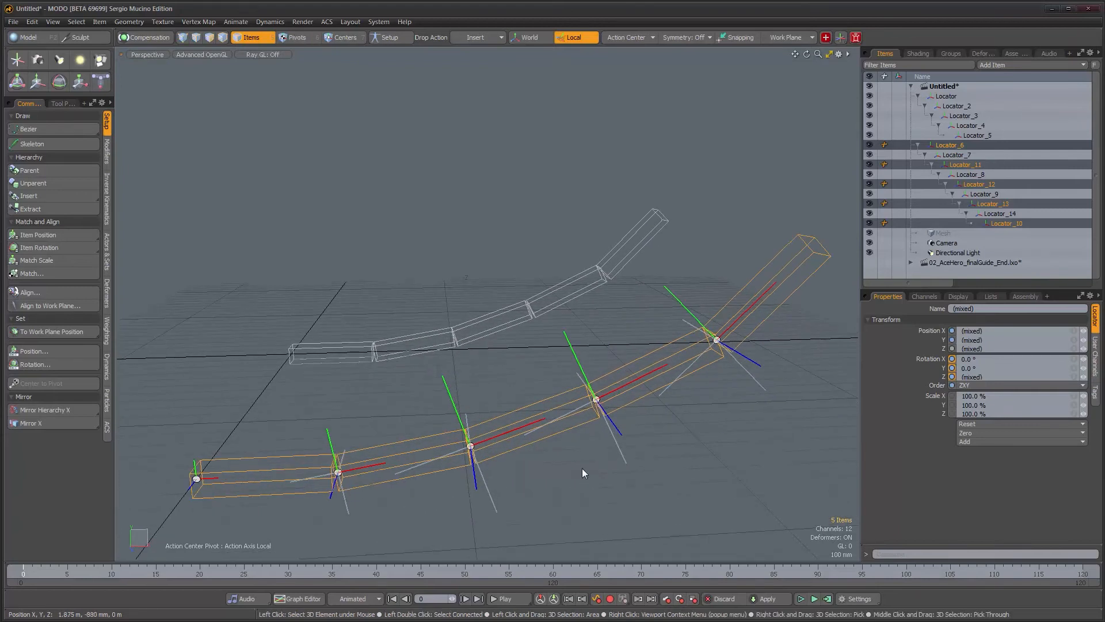
Select the last segment of the first chain, Locator_5, and rotate it upwards until it stands roughly vertical.
{"action": "middle_click_drag", "start_coordinate": [525, 316], "coordinate": [510, 377], "text": "alt"}
{"action": "right_click_drag", "start_coordinate": [510, 377], "coordinate": [584, 354], "text": "alt"}
{"action": "left_click_drag", "start_coordinate": [586, 359], "coordinate": [637, 393], "text": "alt"}
{"action": "scroll", "coordinate": [637, 392], "scroll_direction": "down", "scroll_amount": 2}
{"action": "middle_click_drag", "start_coordinate": [637, 392], "coordinate": [624, 416], "text": "alt"}
{"action": "scroll", "coordinate": [621, 417], "scroll_direction": "up", "scroll_amount": 2}
{"action": "left_click", "coordinate": [746, 316]}
{"action": "left_click", "coordinate": [743, 302]}
{"action": "left_click", "coordinate": [747, 326]}
{"action": "scroll", "coordinate": [747, 326], "scroll_direction": "down", "scroll_amount": 1}
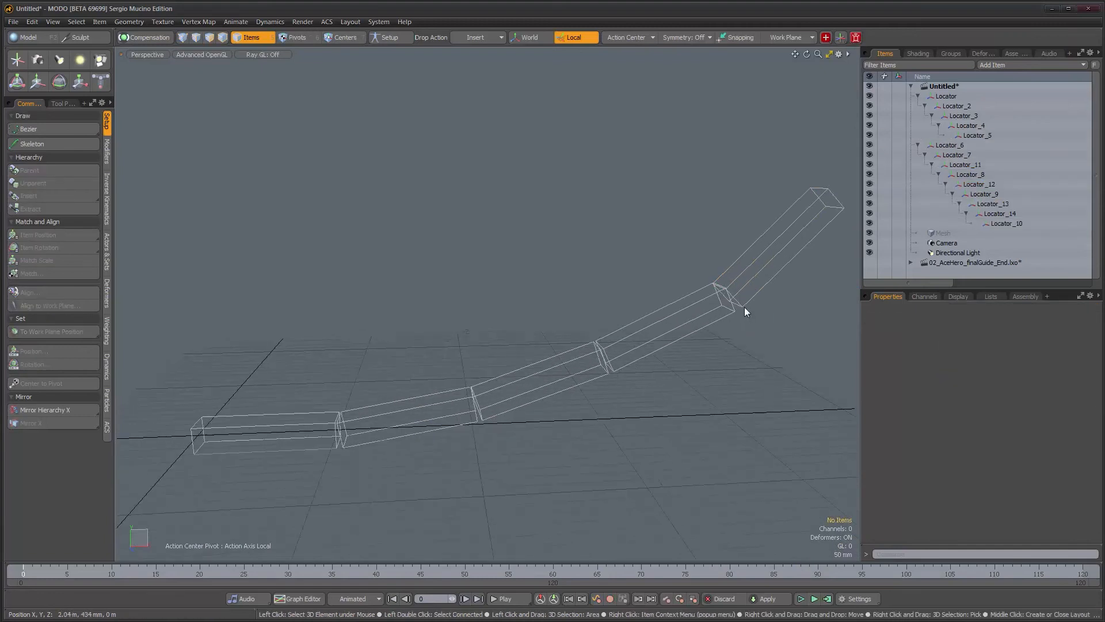
{"action": "left_click", "coordinate": [744, 306]}
{"action": "key", "text": "e"}
{"action": "left_click_drag", "start_coordinate": [663, 380], "coordinate": [669, 381]}
Work up the first chain by rotating Locator_4 and its parent Locator_3 downwards.
{"action": "key", "text": "Up"}
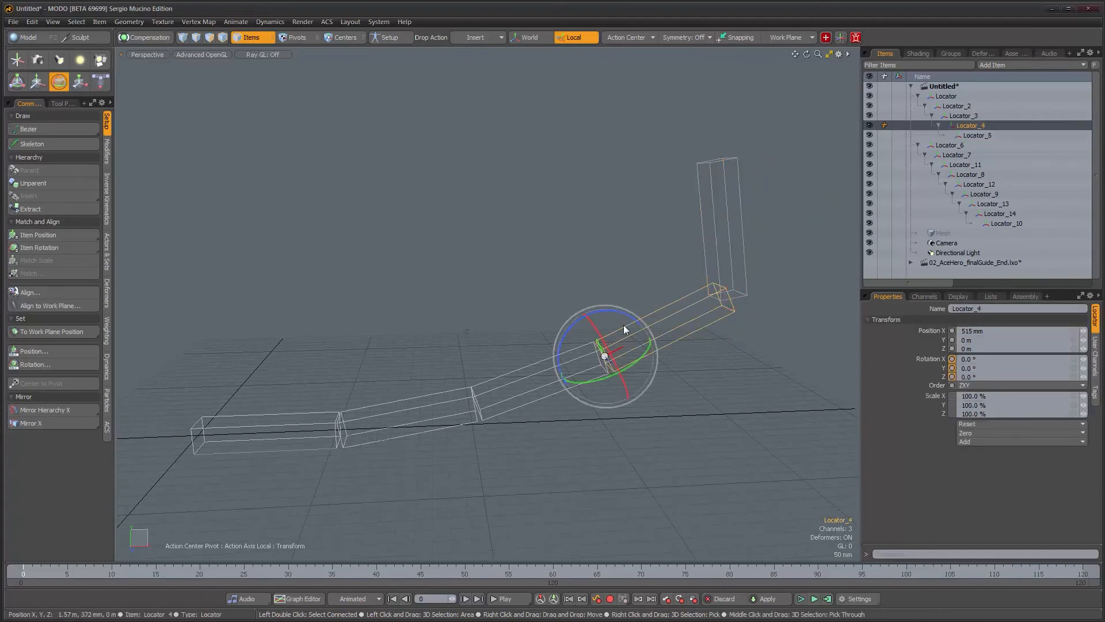
{"action": "left_click_drag", "start_coordinate": [630, 322], "coordinate": [688, 356]}
{"action": "key", "text": "Up"}
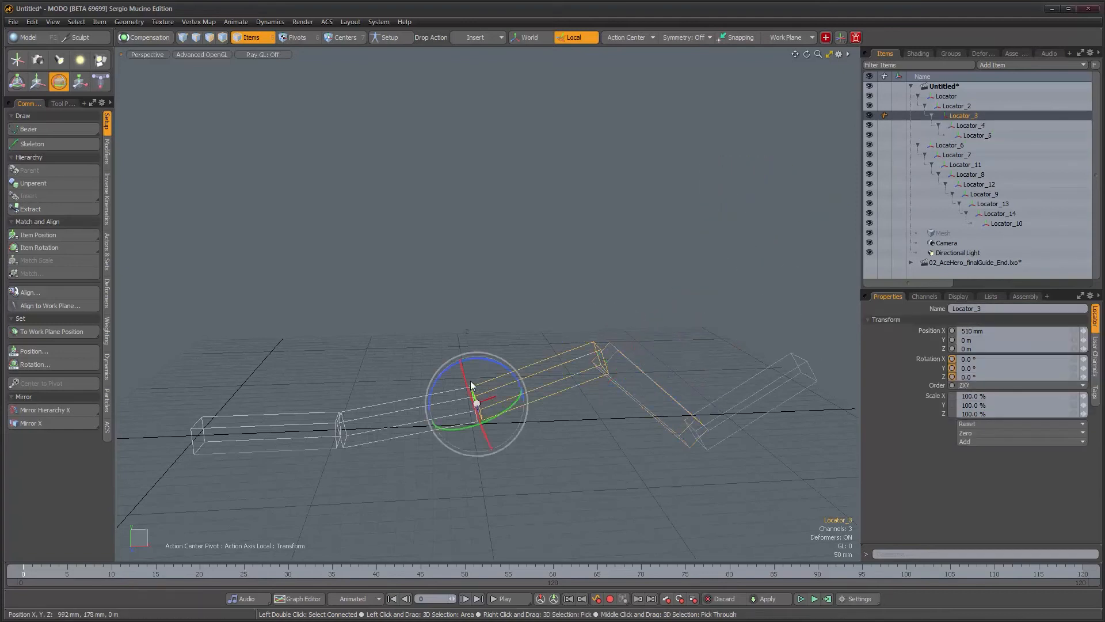
{"action": "left_click_drag", "start_coordinate": [521, 374], "coordinate": [528, 396]}
Rotate Locator_2, turn the chain's root Locator to -30° about Z, and drop the Rotate tool.
{"action": "key", "text": "Up"}
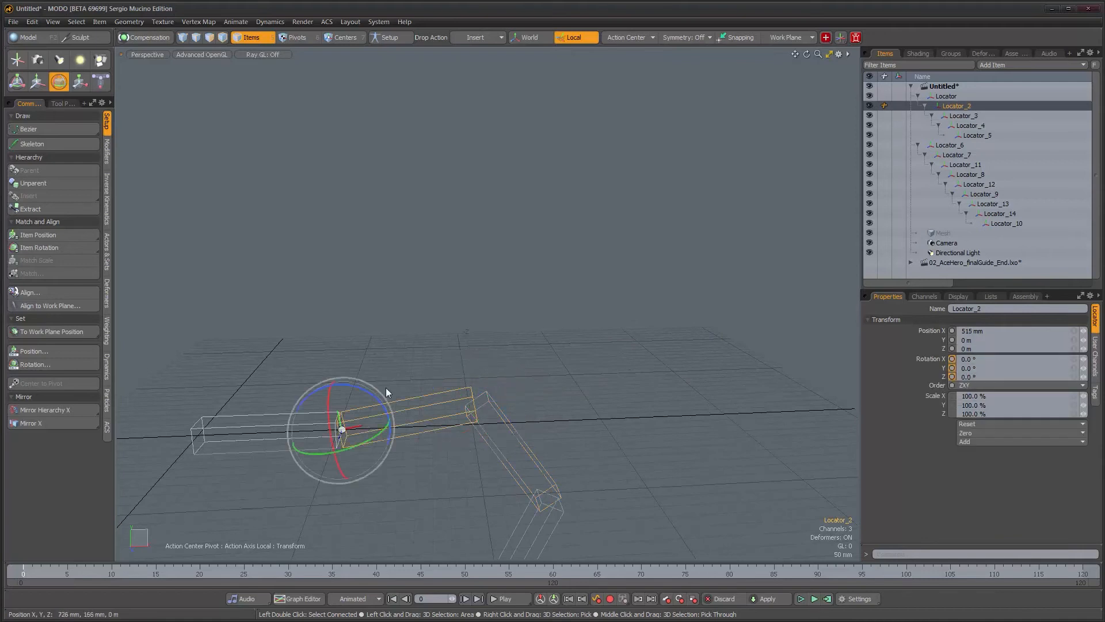
{"action": "left_click_drag", "start_coordinate": [377, 403], "coordinate": [385, 410]}
{"action": "key", "text": "Up"}
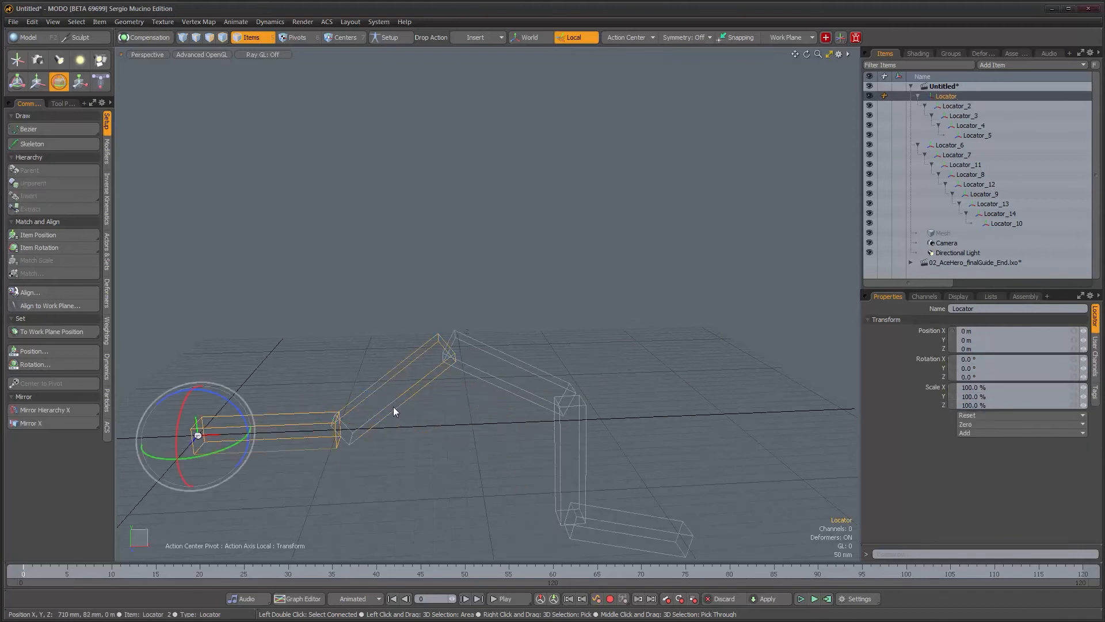
{"action": "left_click_drag", "start_coordinate": [237, 407], "coordinate": [266, 423]}
{"action": "key", "text": "space"}
Select the complete first chain, from Locator to Locator_5, and reset its transforms.
{"action": "scroll", "coordinate": [348, 397], "scroll_direction": "down", "scroll_amount": 1}
{"action": "middle_click_drag", "start_coordinate": [348, 397], "coordinate": [333, 342], "text": "alt"}
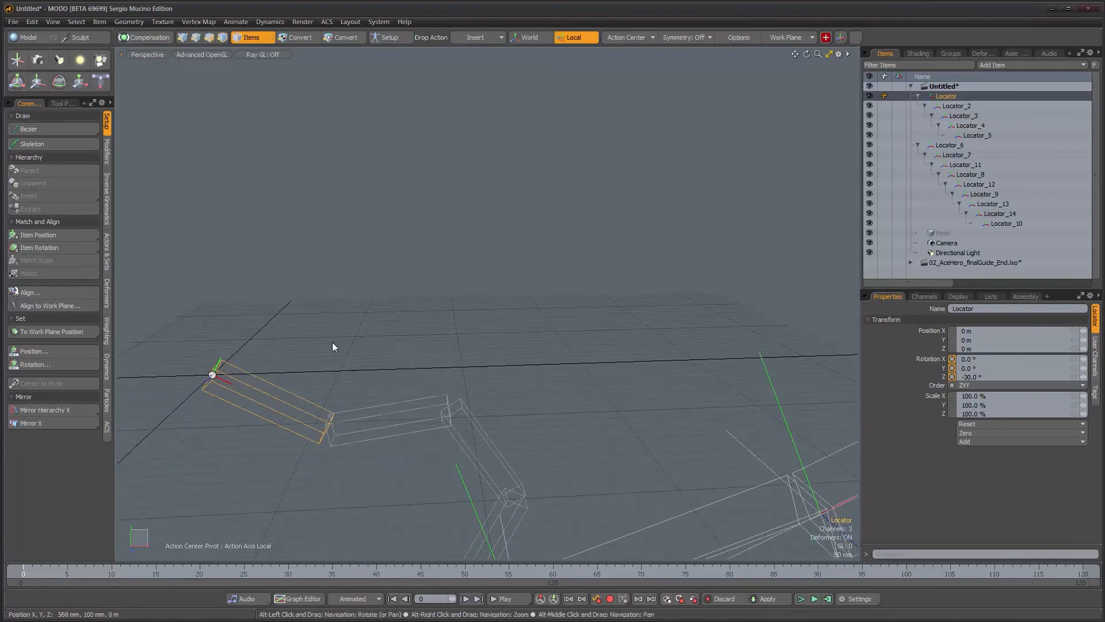
{"action": "double_click", "coordinate": [267, 392]}
{"action": "middle_click_drag", "start_coordinate": [495, 404], "coordinate": [494, 385], "text": "alt"}
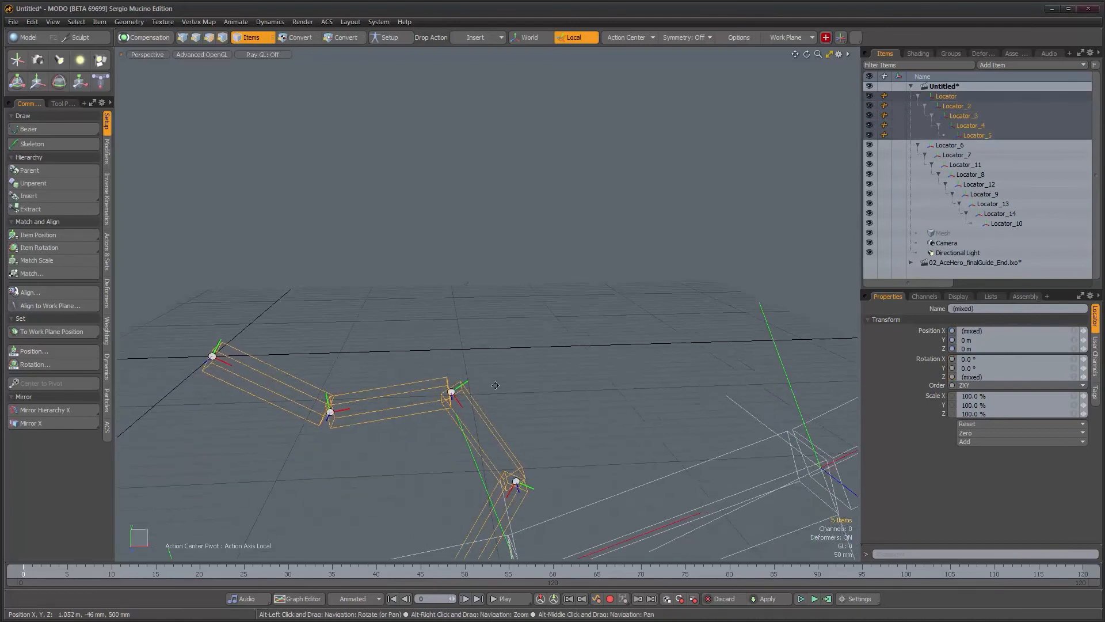
{"action": "left_click", "coordinate": [982, 423]}
{"action": "left_click", "coordinate": [983, 432]}
{"action": "left_click_drag", "start_coordinate": [460, 368], "coordinate": [487, 372], "text": "alt"}
{"action": "left_click_drag", "start_coordinate": [365, 419], "coordinate": [344, 426], "text": "alt"}
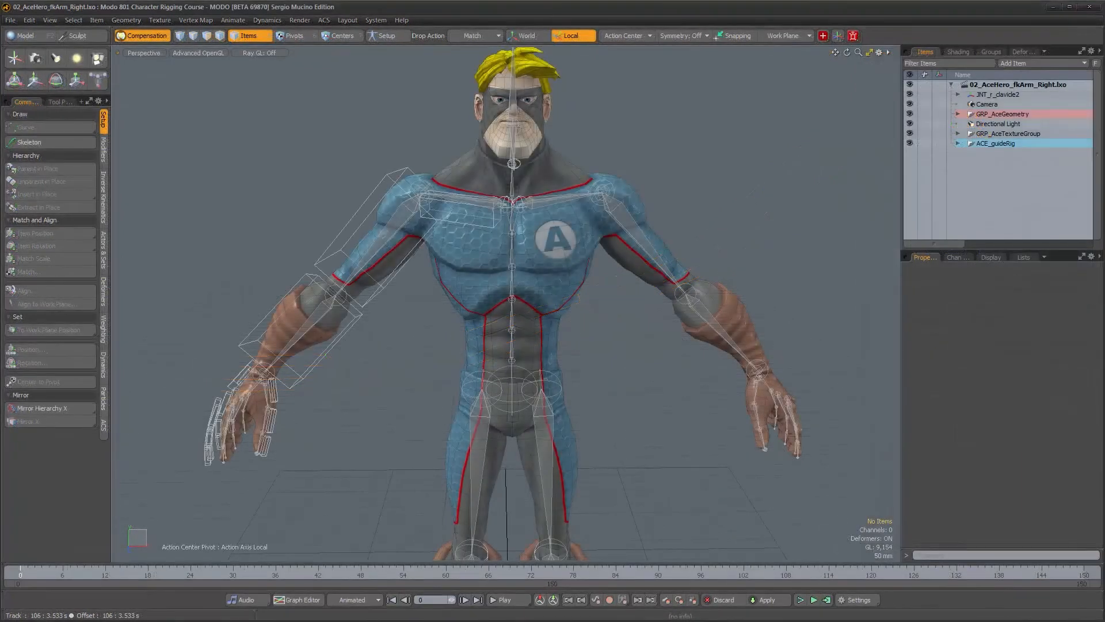
Select the complete right-arm joint hierarchy, from the clavicle to the fingertips, and zero all its transforms.
{"action": "left_click_drag", "start_coordinate": [389, 353], "coordinate": [429, 321], "text": "alt"}
{"action": "double_click", "coordinate": [484, 220]}
{"action": "left_click_drag", "start_coordinate": [346, 239], "coordinate": [383, 254], "text": "alt"}
{"action": "left_click_drag", "start_coordinate": [422, 372], "coordinate": [492, 343], "text": "alt"}
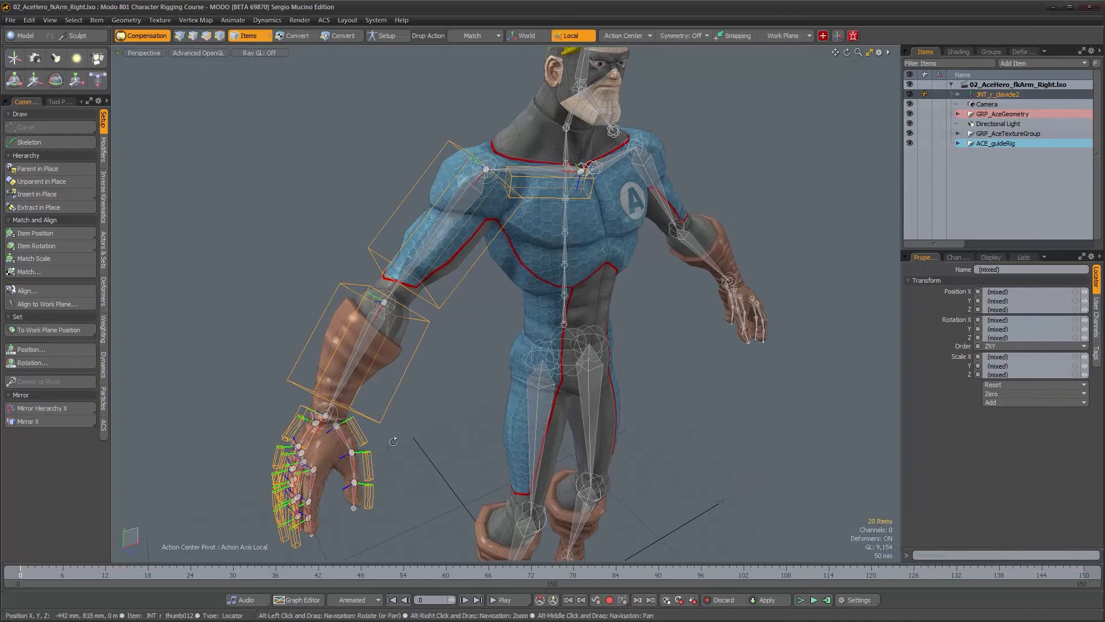
{"action": "left_click_drag", "start_coordinate": [837, 352], "coordinate": [853, 354], "text": "alt"}
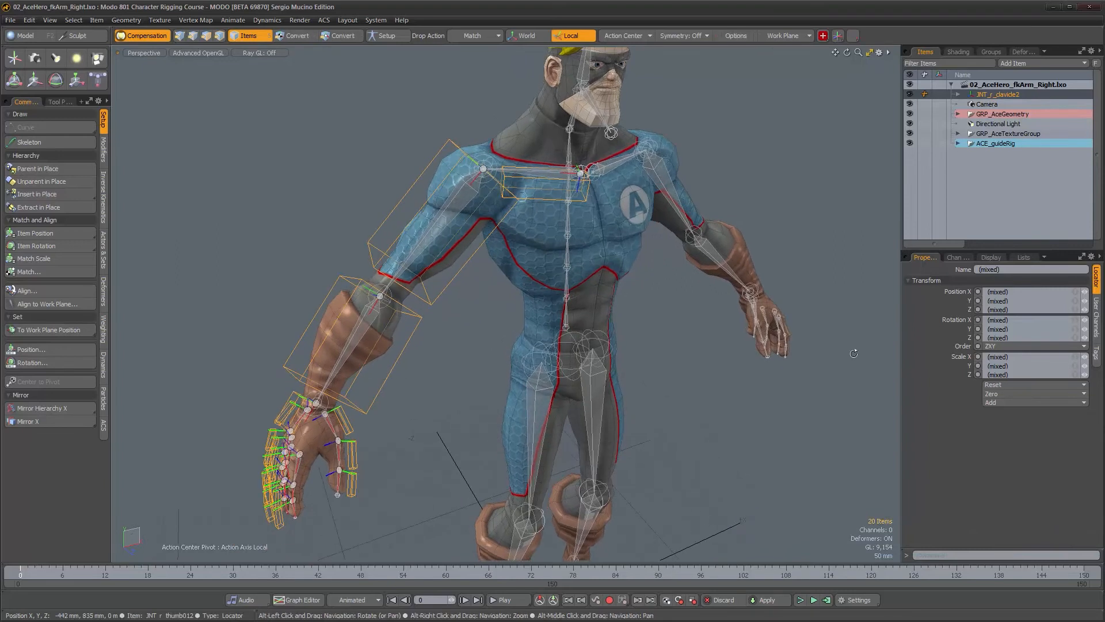
{"action": "left_click", "coordinate": [1003, 395]}
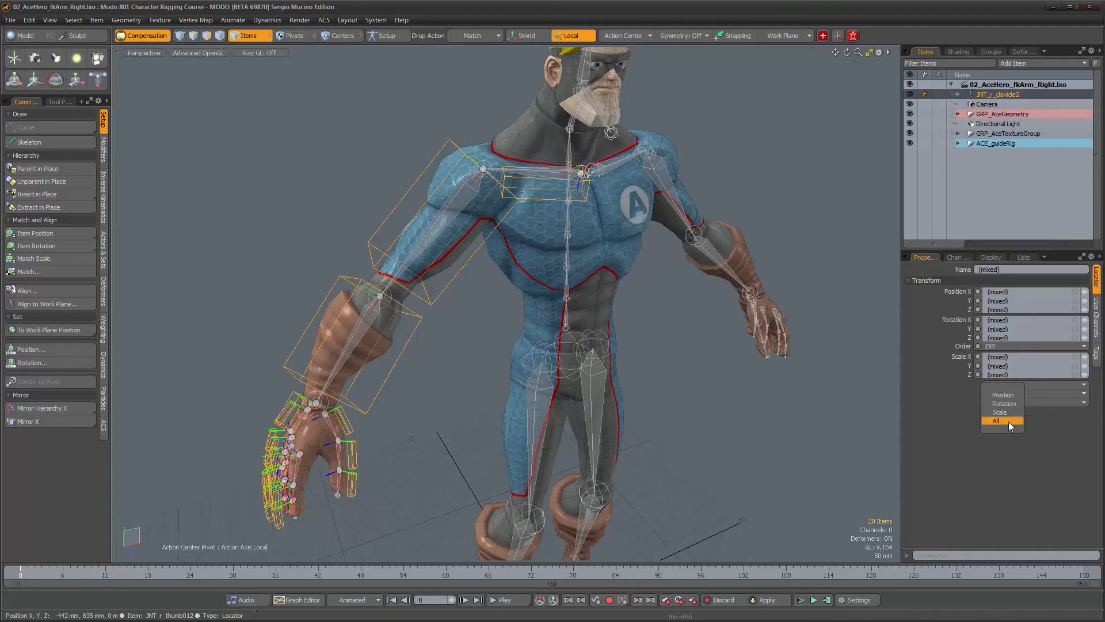
{"action": "left_click", "coordinate": [1008, 421]}
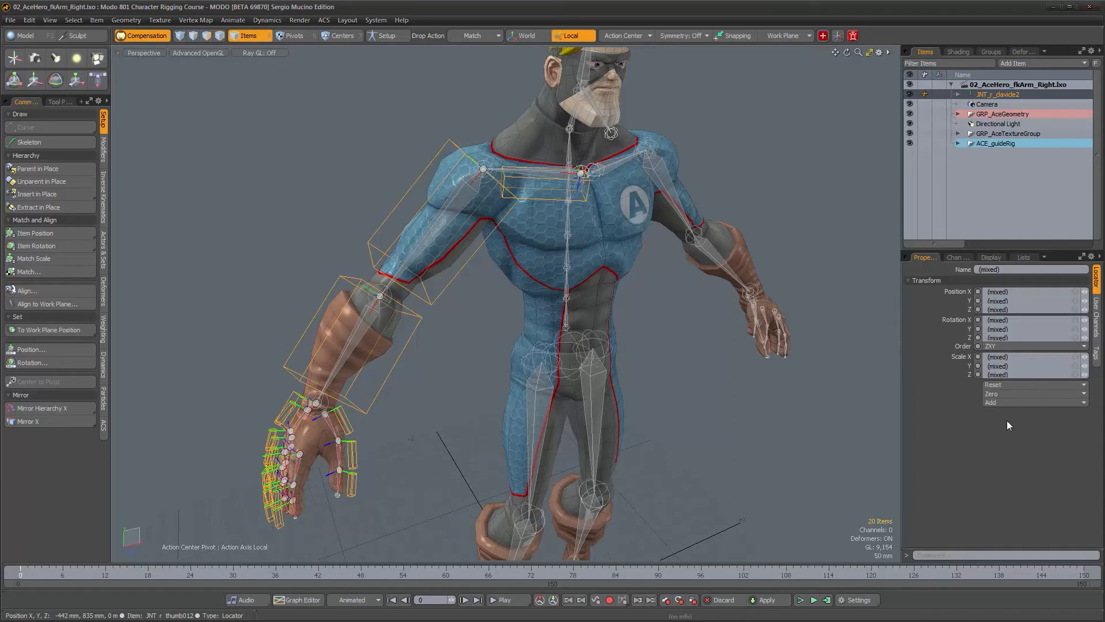
Select the right upper arm joint alone and examine its position, rotation and scale channels alongside their zero transforms.
{"action": "left_click_drag", "start_coordinate": [609, 351], "coordinate": [460, 320], "text": "alt"}
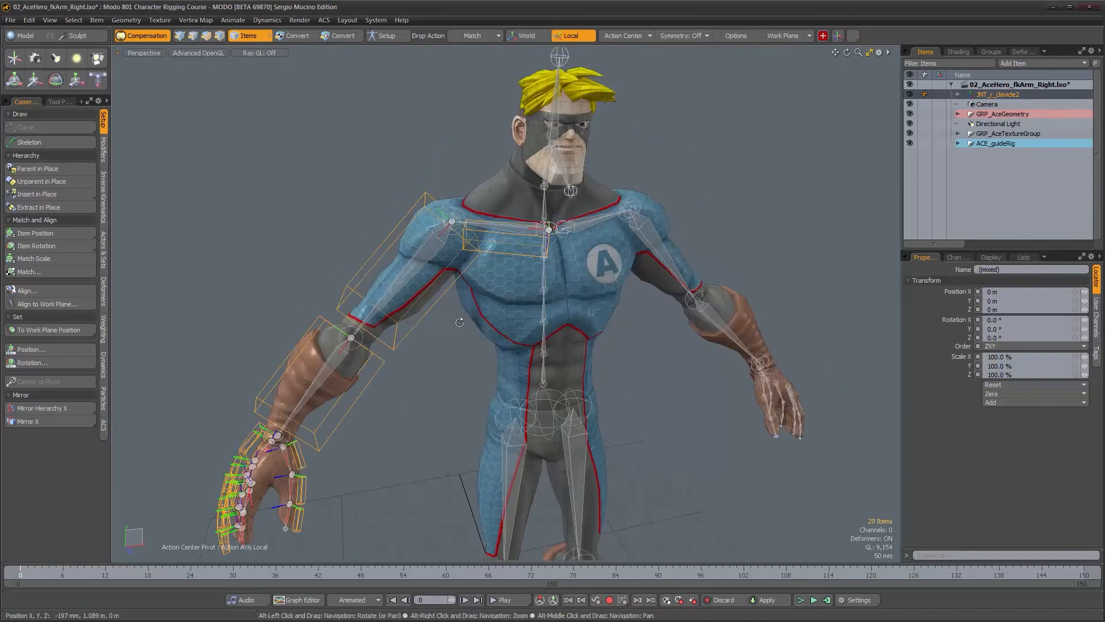
{"action": "scroll", "coordinate": [465, 322], "scroll_direction": "up", "scroll_amount": 2}
{"action": "left_click", "coordinate": [451, 311]}
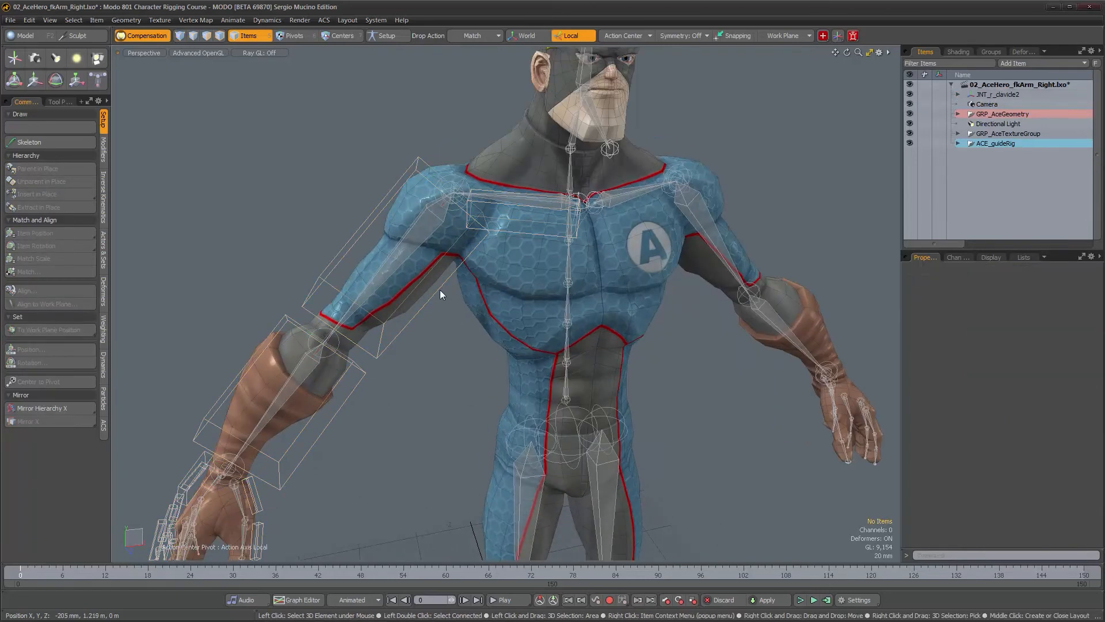
{"action": "left_click", "coordinate": [440, 288]}
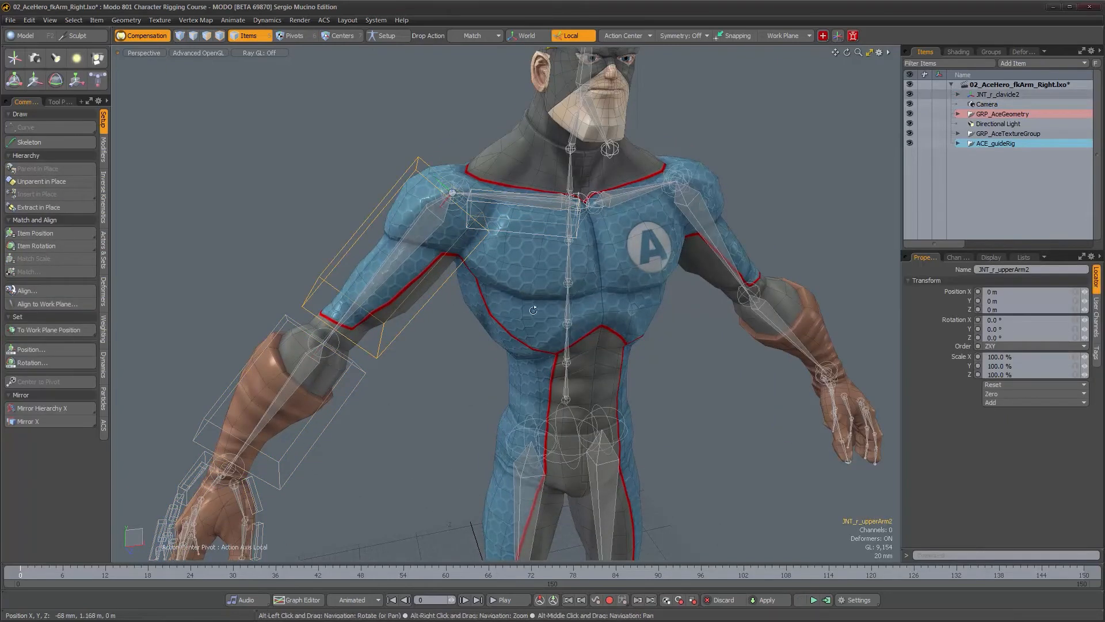
{"action": "left_click_drag", "start_coordinate": [489, 247], "coordinate": [504, 249], "text": "alt"}
{"action": "left_click", "coordinate": [956, 256]}
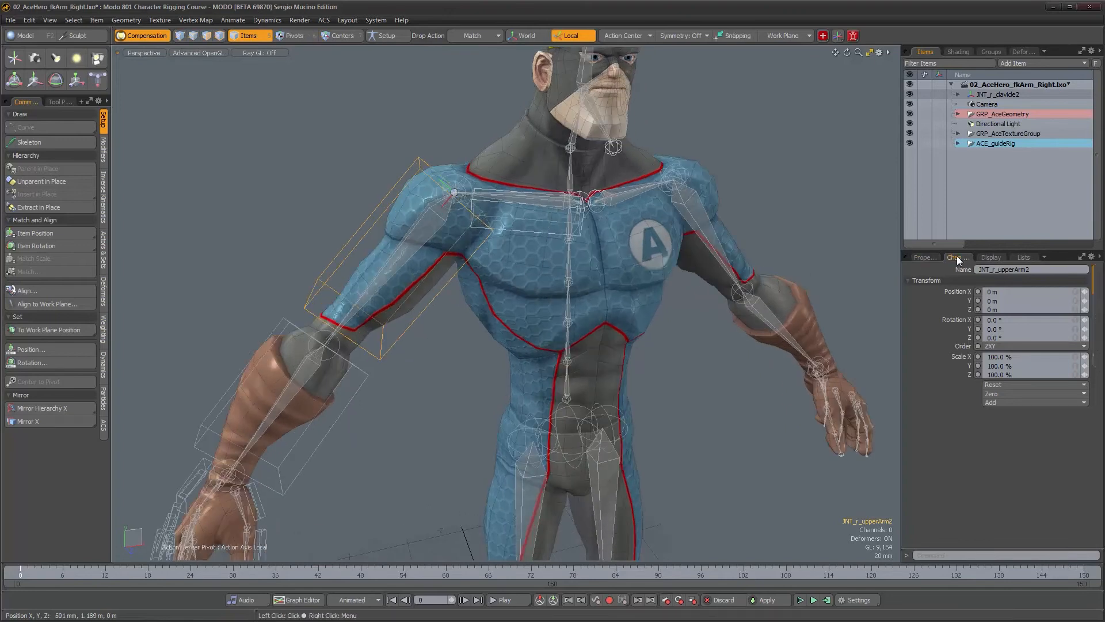
{"action": "left_click_drag", "start_coordinate": [1098, 335], "coordinate": [1098, 339]}
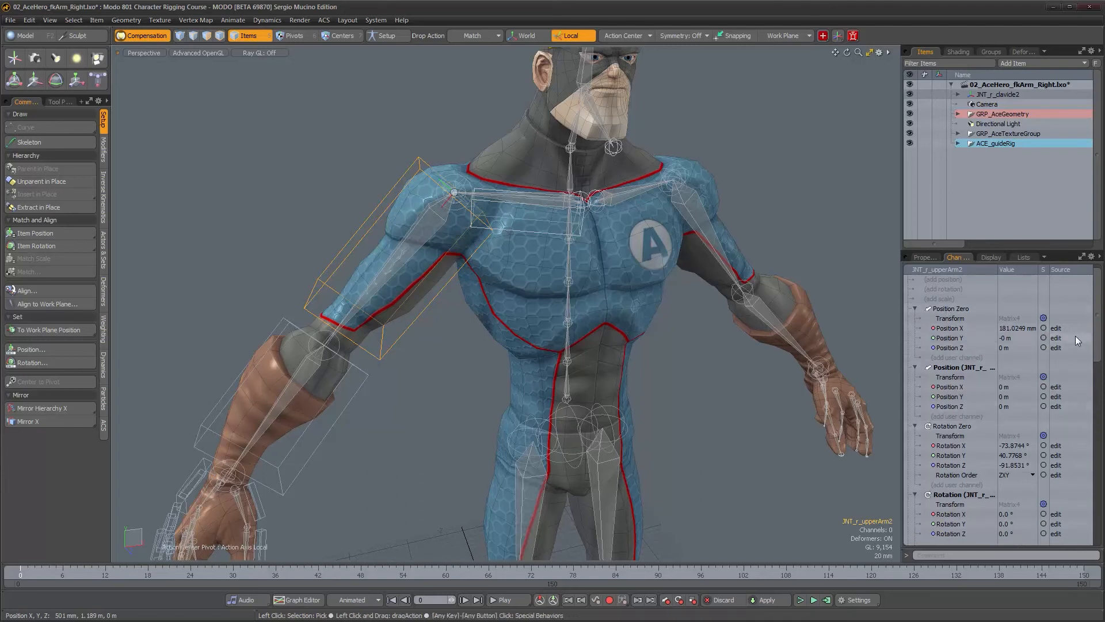
{"action": "mouse_move", "coordinate": [1101, 358]}
{"action": "left_mouse_down"}
{"action": "mouse_move", "coordinate": [1101, 384]}
{"action": "mouse_move", "coordinate": [1095, 344]}
{"action": "left_mouse_up"}
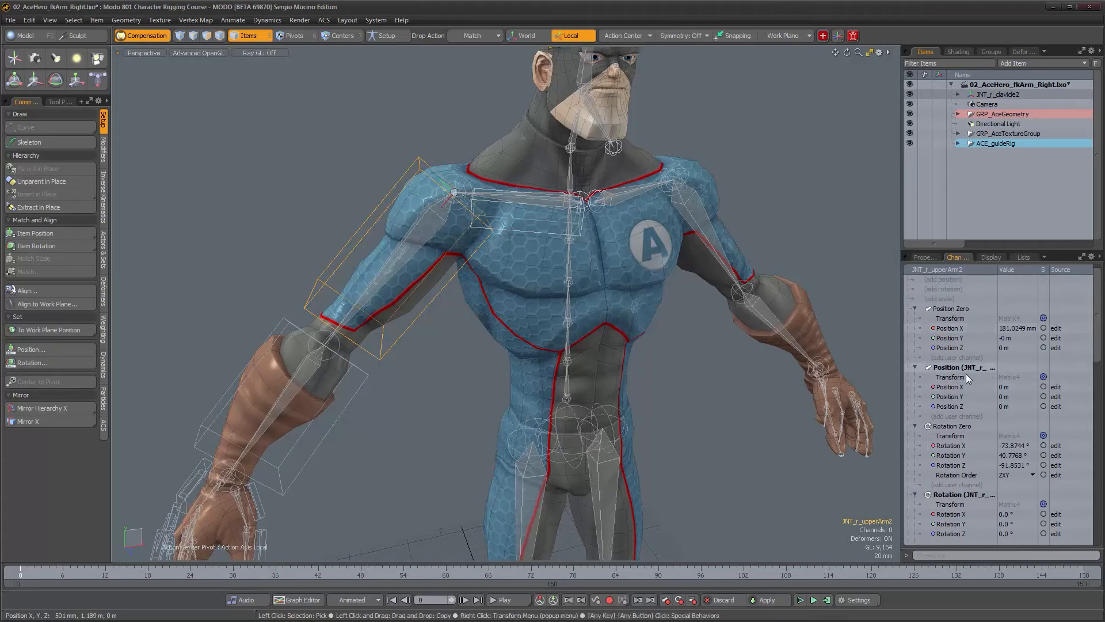
{"action": "scroll", "coordinate": [1006, 404], "scroll_direction": "down", "scroll_amount": 3}
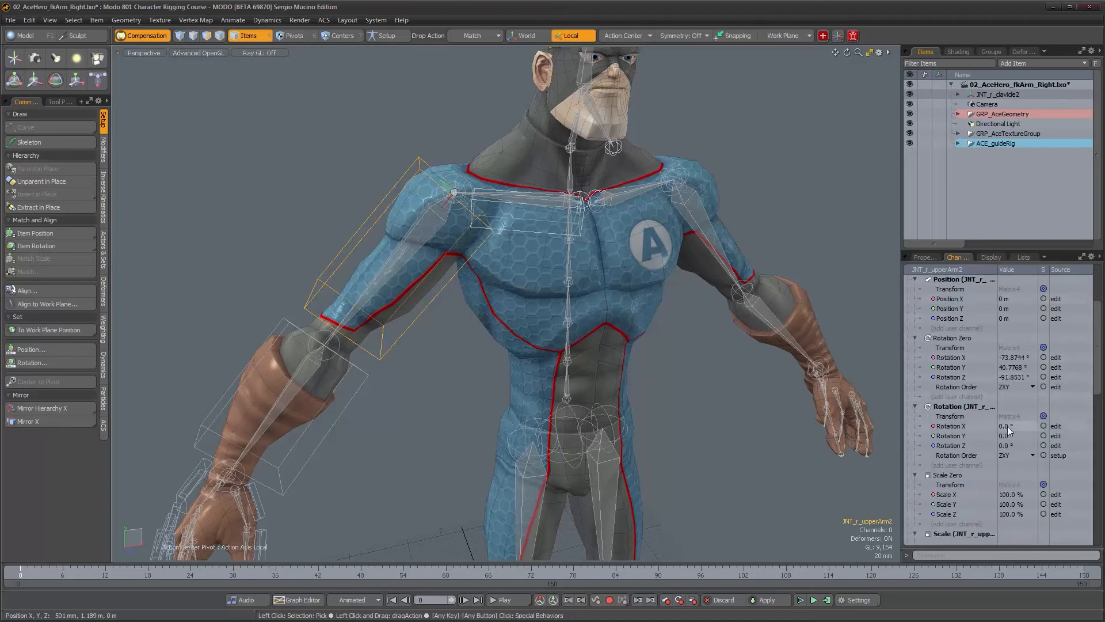
{"action": "scroll", "coordinate": [1003, 421], "scroll_direction": "up", "scroll_amount": 3}
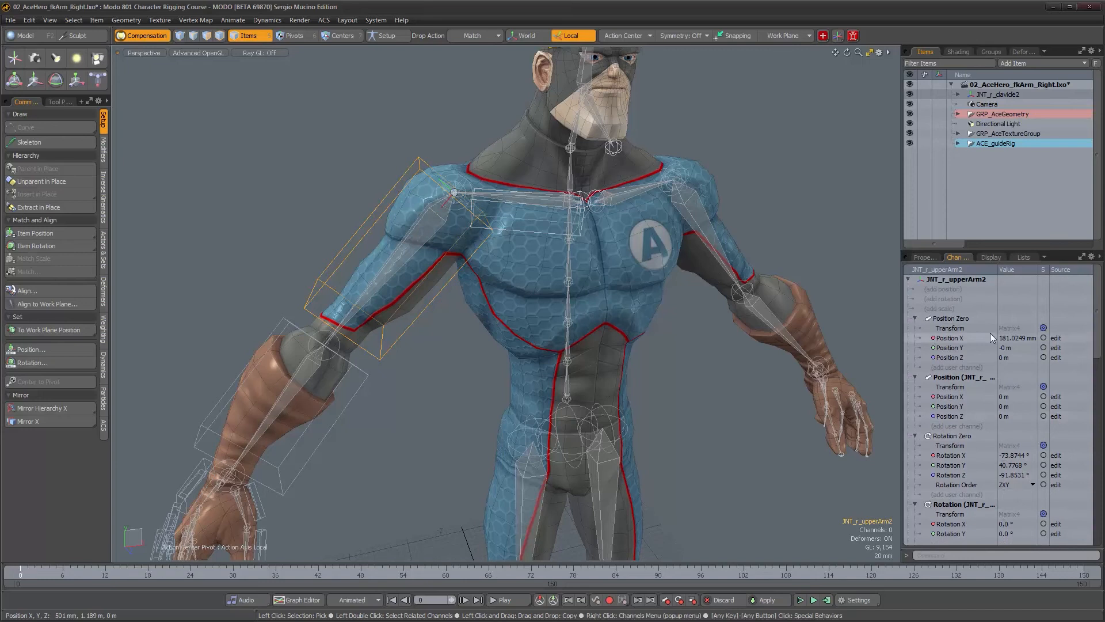
{"action": "scroll", "coordinate": [1003, 420], "scroll_direction": "down", "scroll_amount": 4}
{"action": "scroll", "coordinate": [1002, 420], "scroll_direction": "up", "scroll_amount": 4}
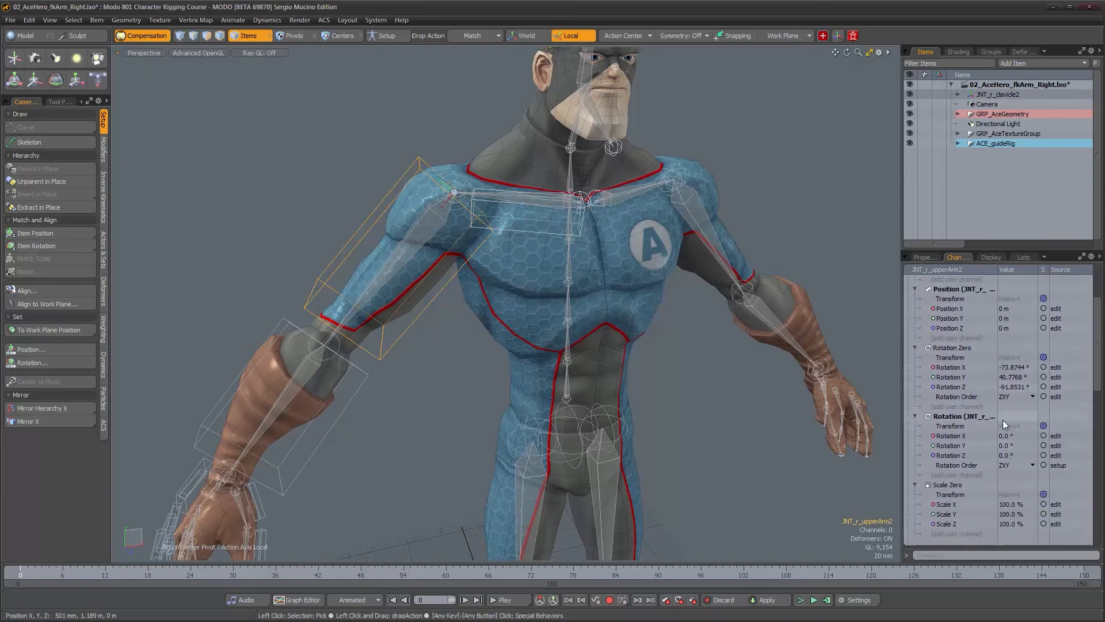
{"action": "left_click", "coordinate": [921, 257]}
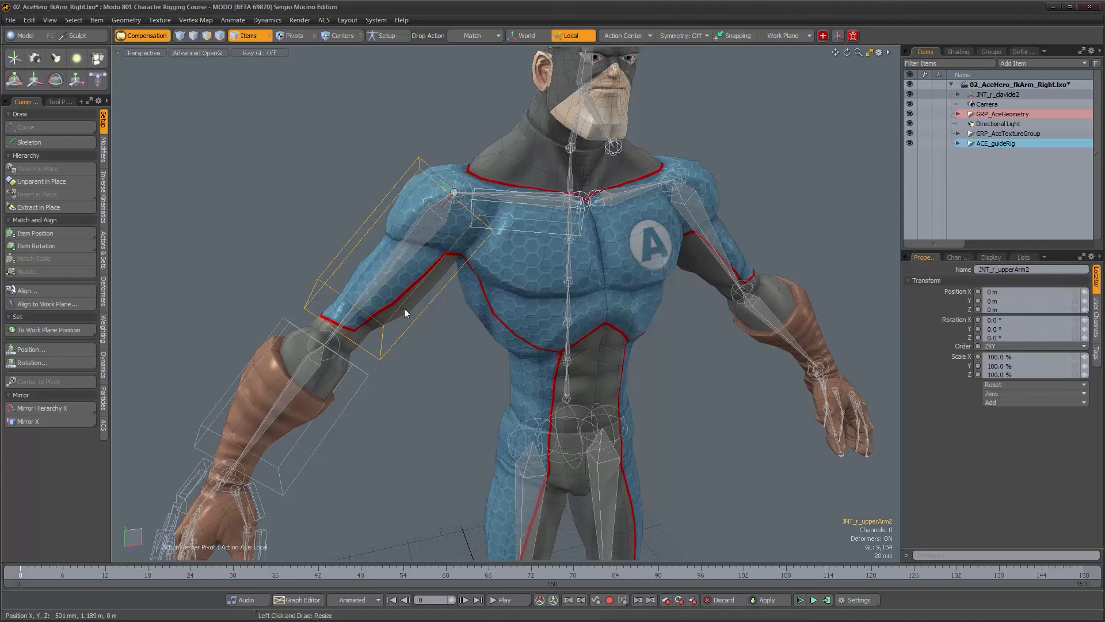
Expand every level of the hierarchy under JNT_r_clavicle2 and enlarge the item list to show the full arm chain.
{"action": "left_click_drag", "start_coordinate": [404, 308], "coordinate": [463, 271], "text": "alt"}
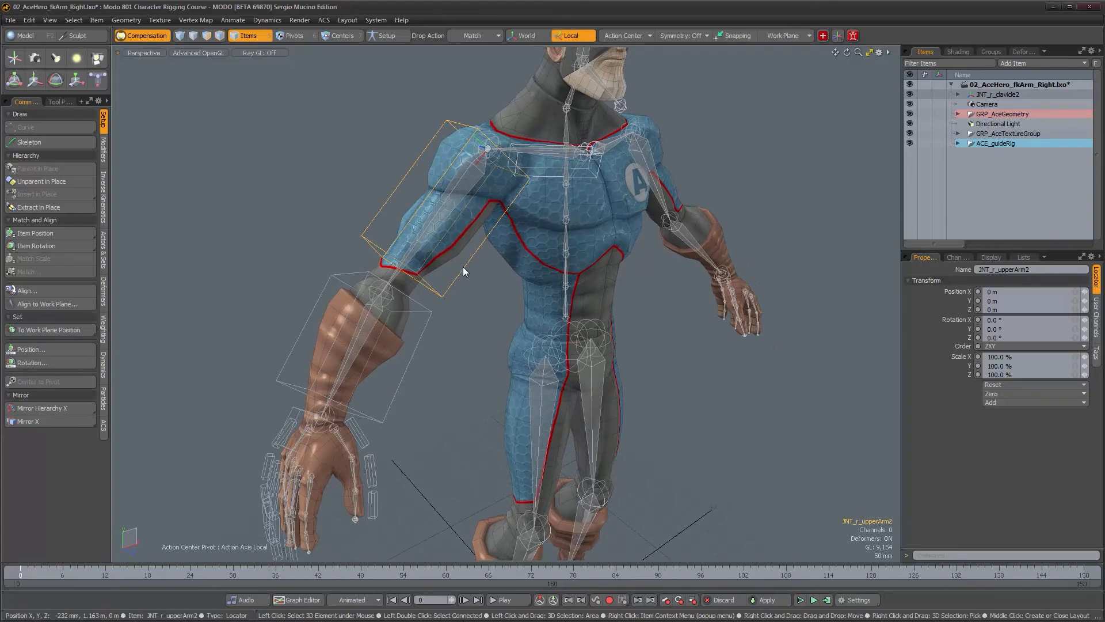
{"action": "left_click_drag", "start_coordinate": [463, 267], "coordinate": [476, 314], "text": "alt"}
{"action": "middle_click_drag", "start_coordinate": [476, 314], "coordinate": [461, 346], "text": "alt"}
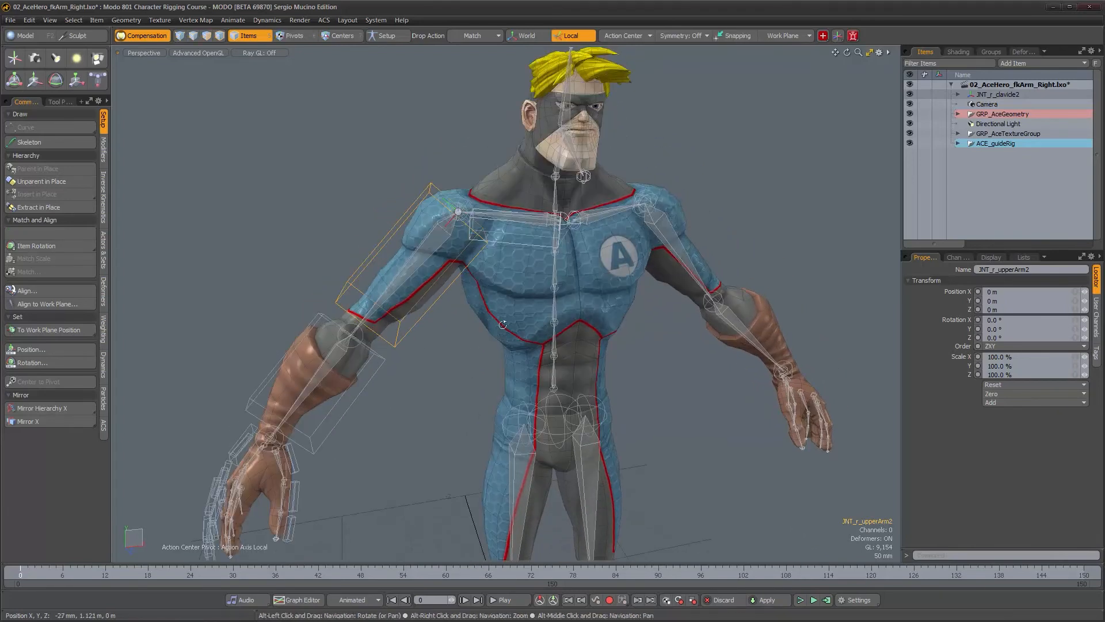
{"action": "left_click_drag", "start_coordinate": [502, 325], "coordinate": [496, 321], "text": "alt"}
{"action": "left_click_drag", "start_coordinate": [476, 261], "coordinate": [498, 270], "text": "alt"}
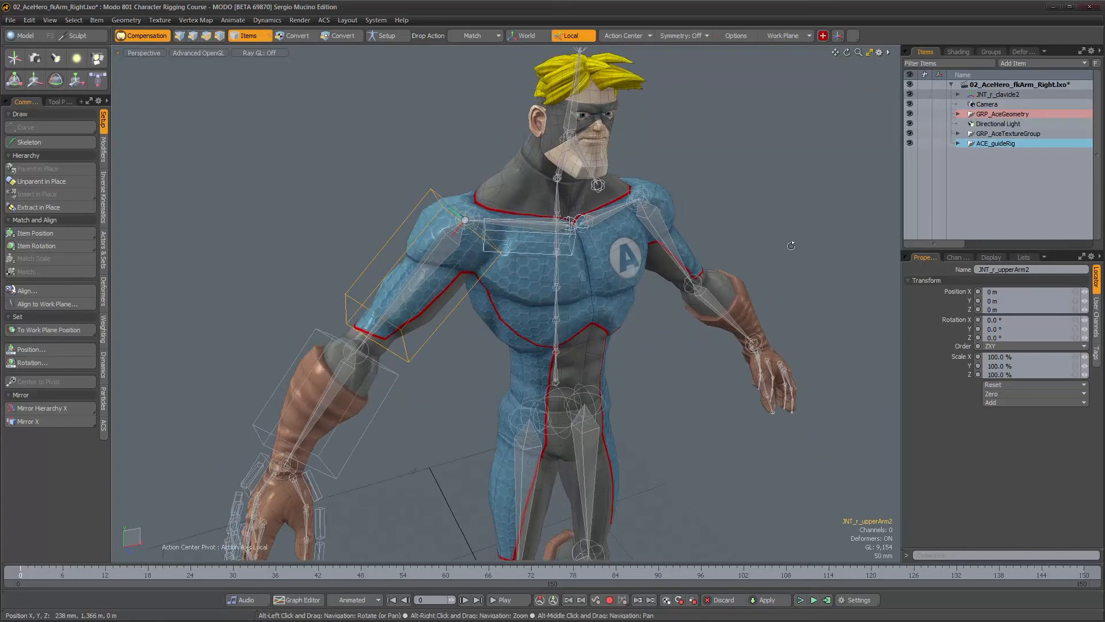
{"action": "left_click", "coordinate": [957, 95], "text": "shift"}
{"action": "left_click_drag", "start_coordinate": [1100, 173], "coordinate": [1100, 146]}
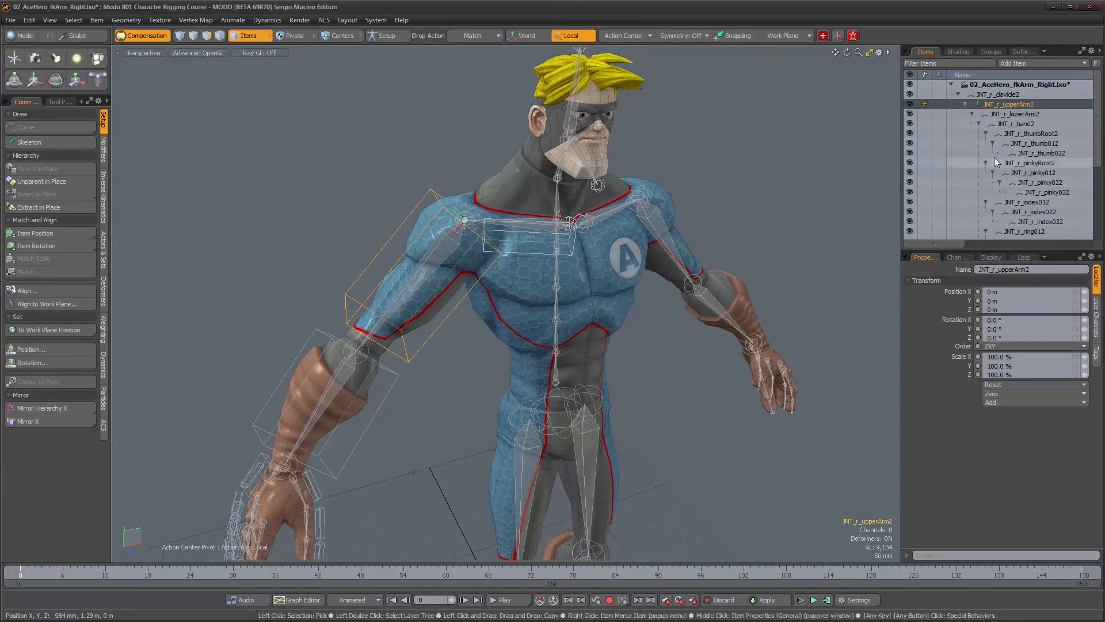
{"action": "key", "text": "KP_0"}
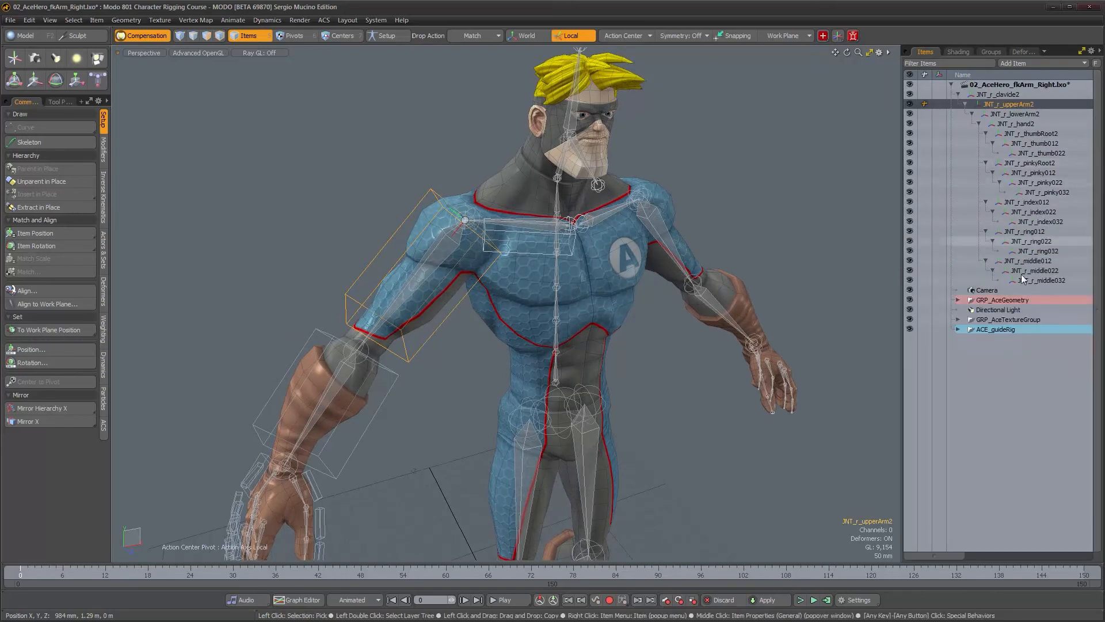
Frame the right clavicle joint at the root of the arm chain and rename it CTL_r_clavicle.
{"action": "left_click", "coordinate": [990, 95]}
{"action": "key", "text": "shift+a"}
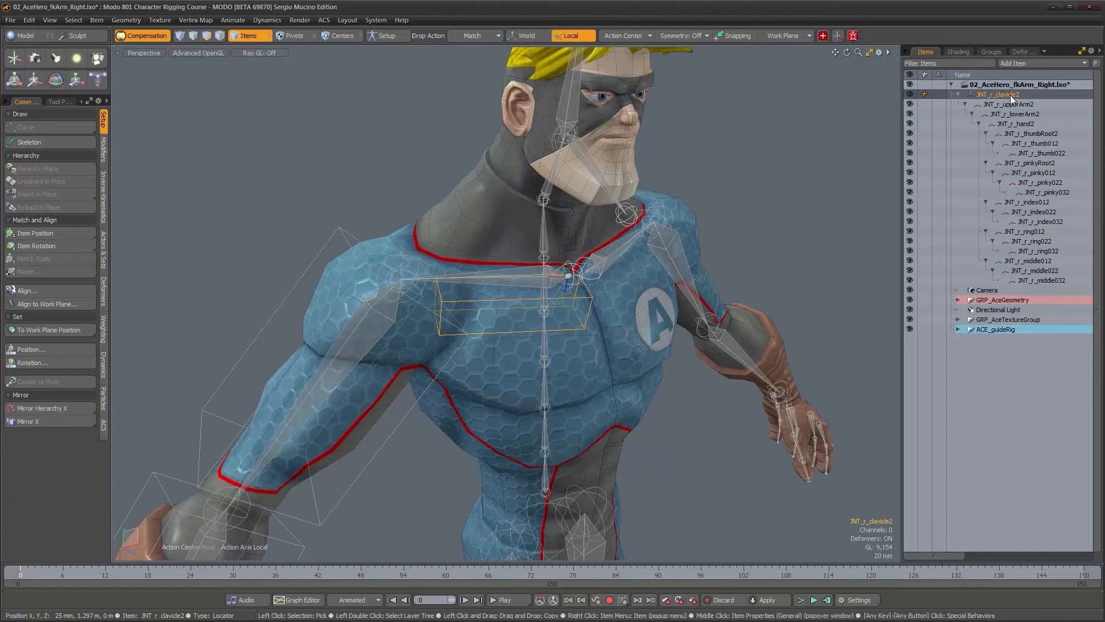
{"action": "double_click", "coordinate": [987, 95]}
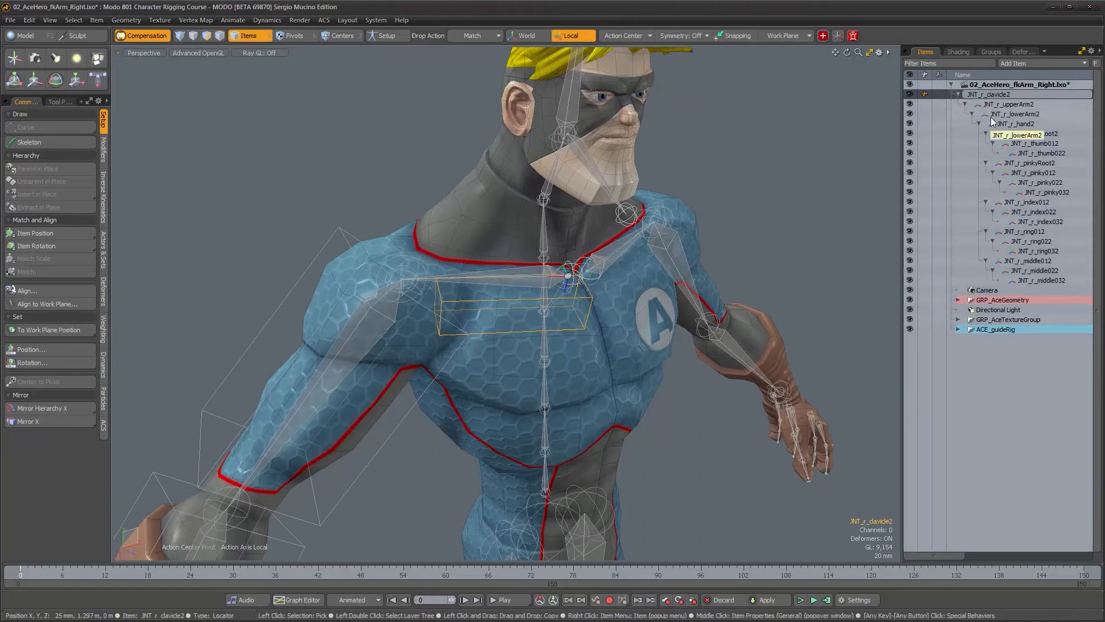
{"action": "key", "text": "Delete"}
{"action": "key", "text": "Delete"}
{"action": "key", "text": "Delete"}
{"action": "type", "text": "CTL"}
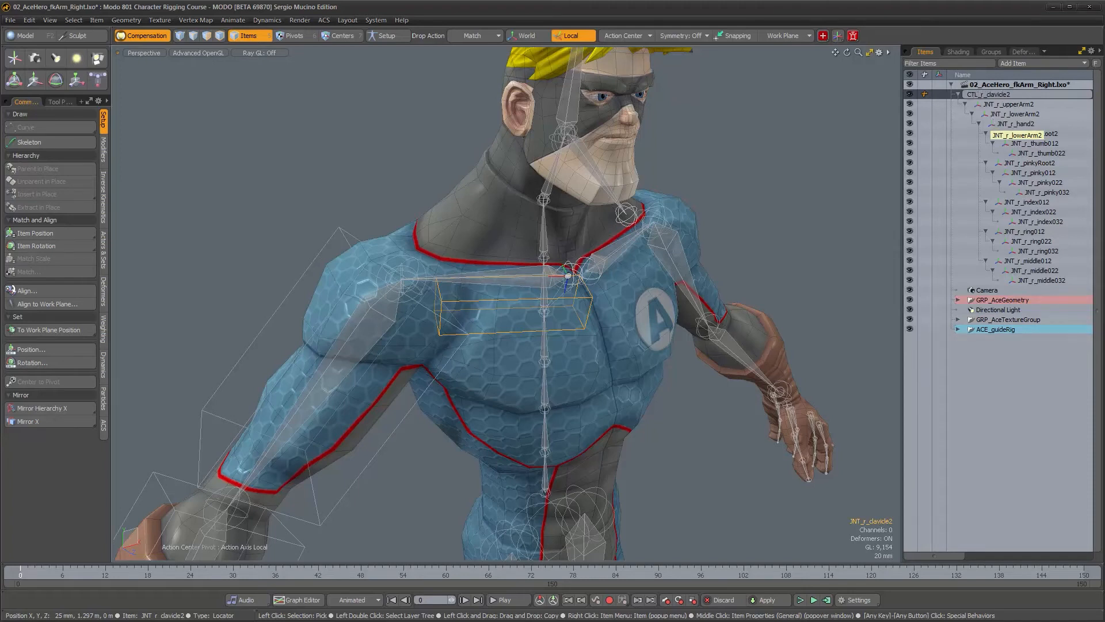
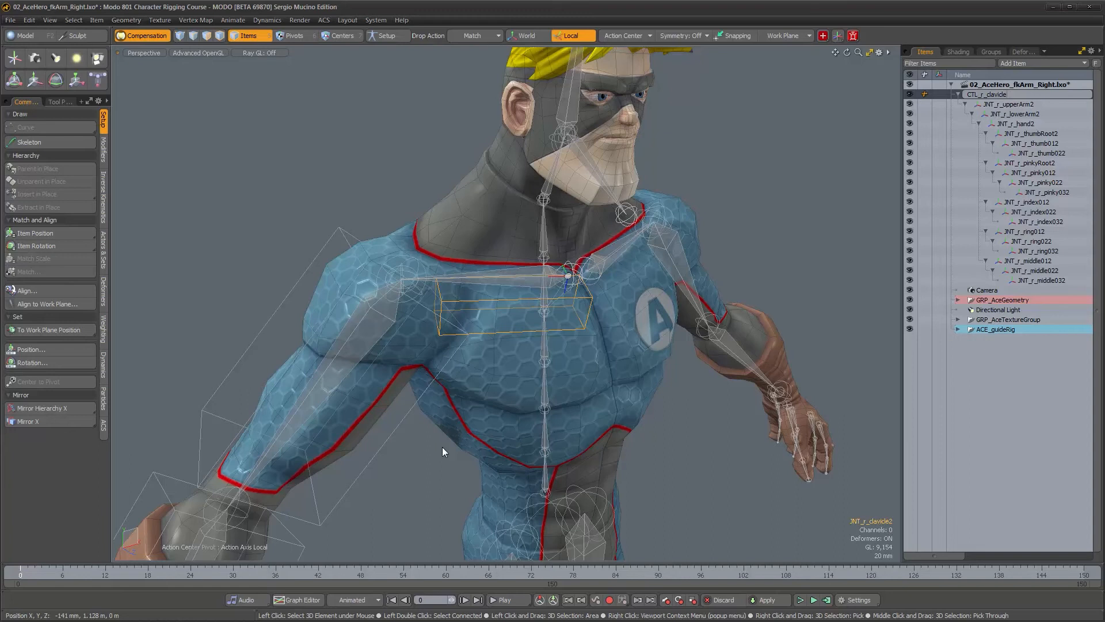
{"action": "key", "text": "Return"}
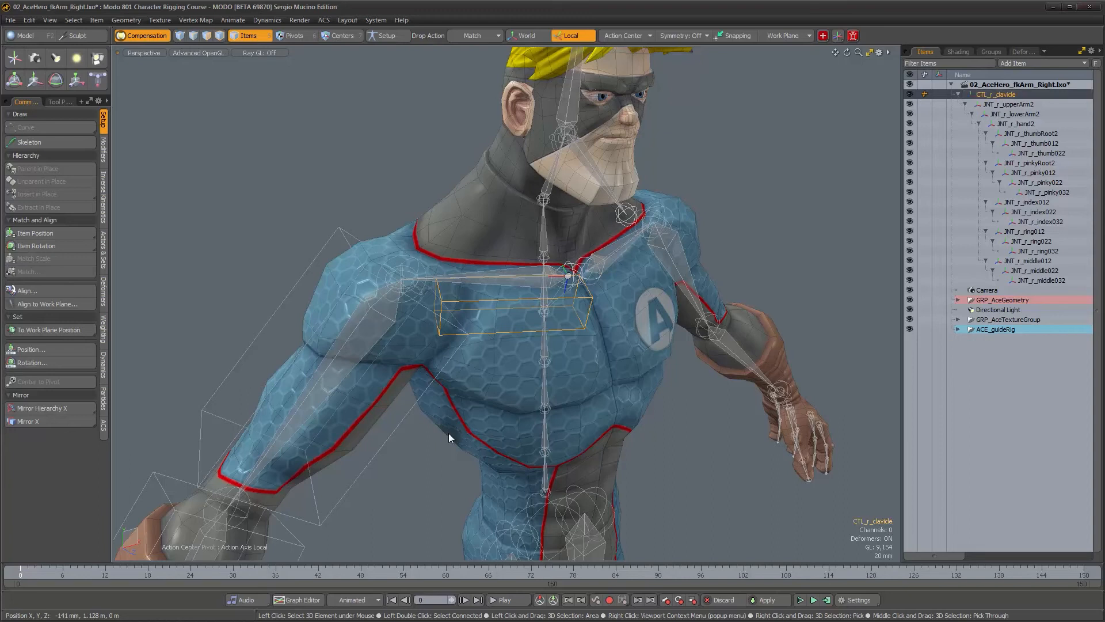
Rename the right upper arm joint CTL_r_upperArm.
{"action": "double_click", "coordinate": [993, 105]}
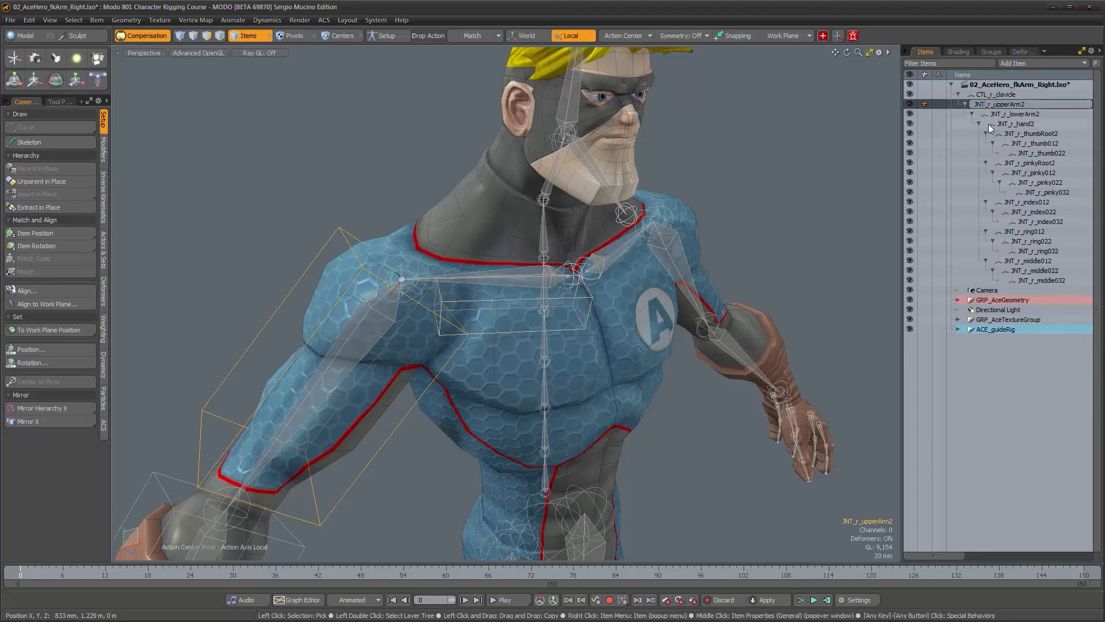
{"action": "key", "text": "BackSpace"}
{"action": "key", "text": "BackSpace"}
{"action": "key", "text": "BackSpace"}
{"action": "type", "text": "CTL"}
{"action": "key", "text": "Return"}
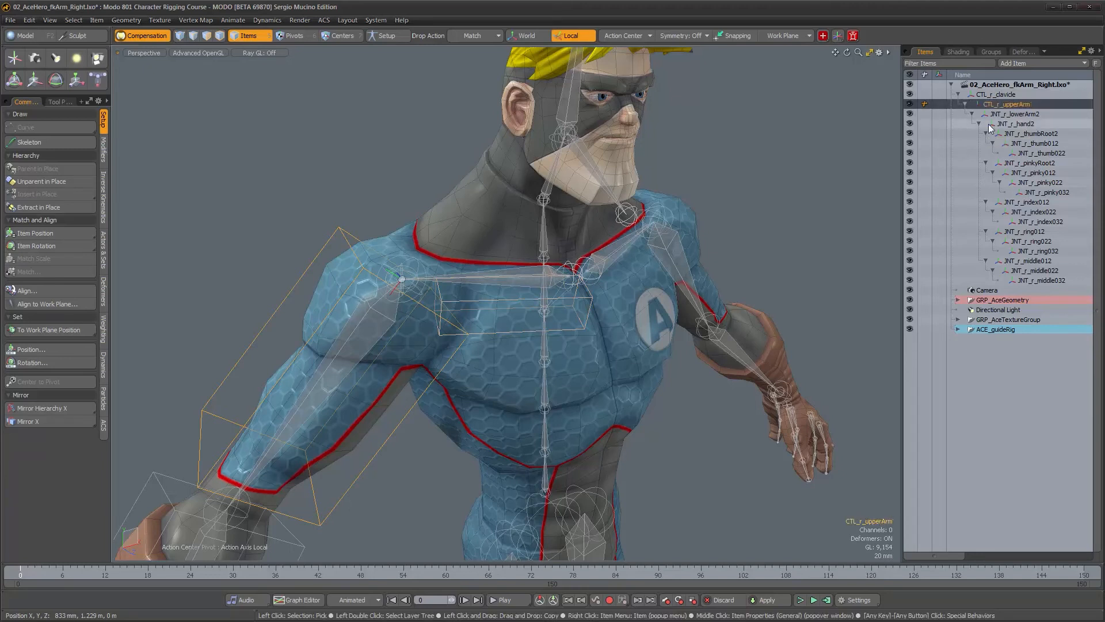
Rename the right lower arm joint CTL_r_lowerArm.
{"action": "left_click", "coordinate": [1001, 114]}
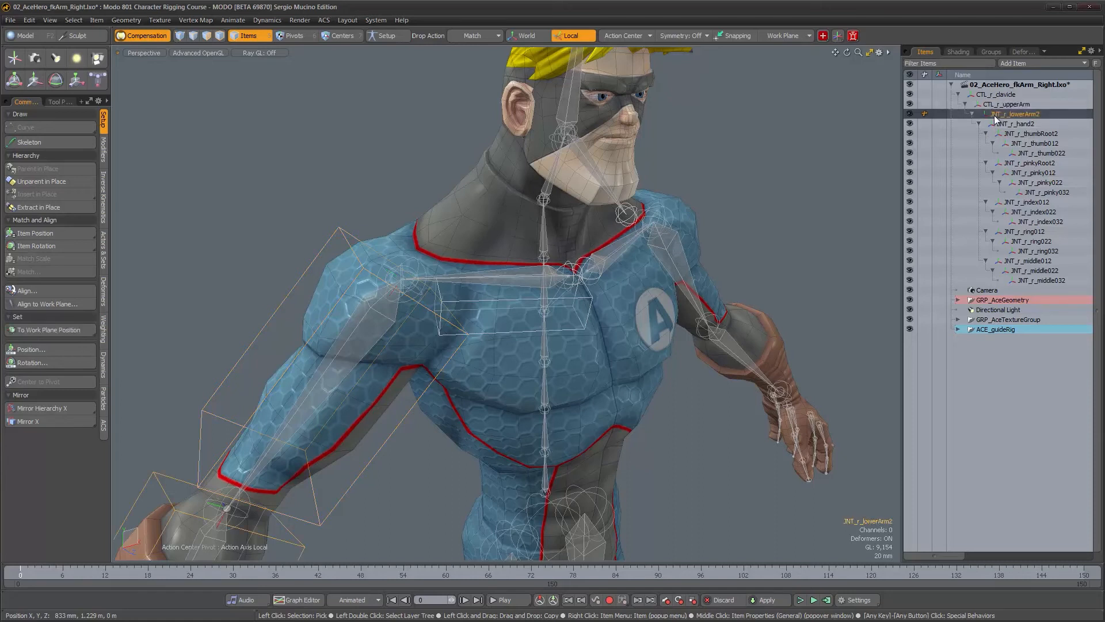
{"action": "double_click", "coordinate": [993, 114]}
{"action": "key", "text": "BackSpace"}
{"action": "key", "text": "BackSpace"}
{"action": "key", "text": "BackSpace"}
{"action": "type", "text": "CTL"}
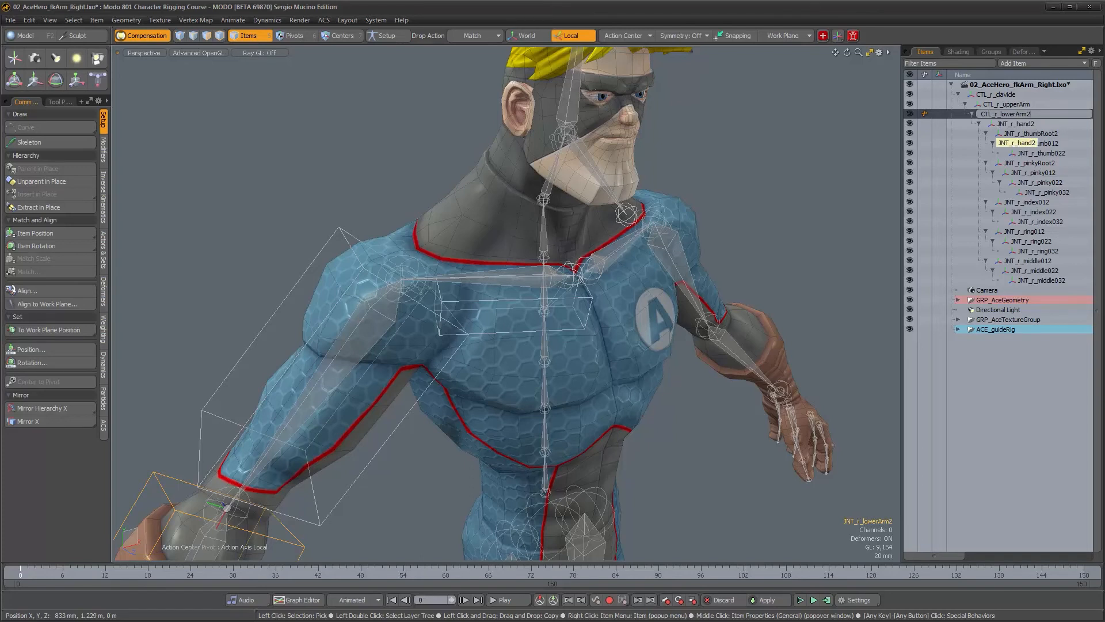
{"action": "key", "text": "Return"}
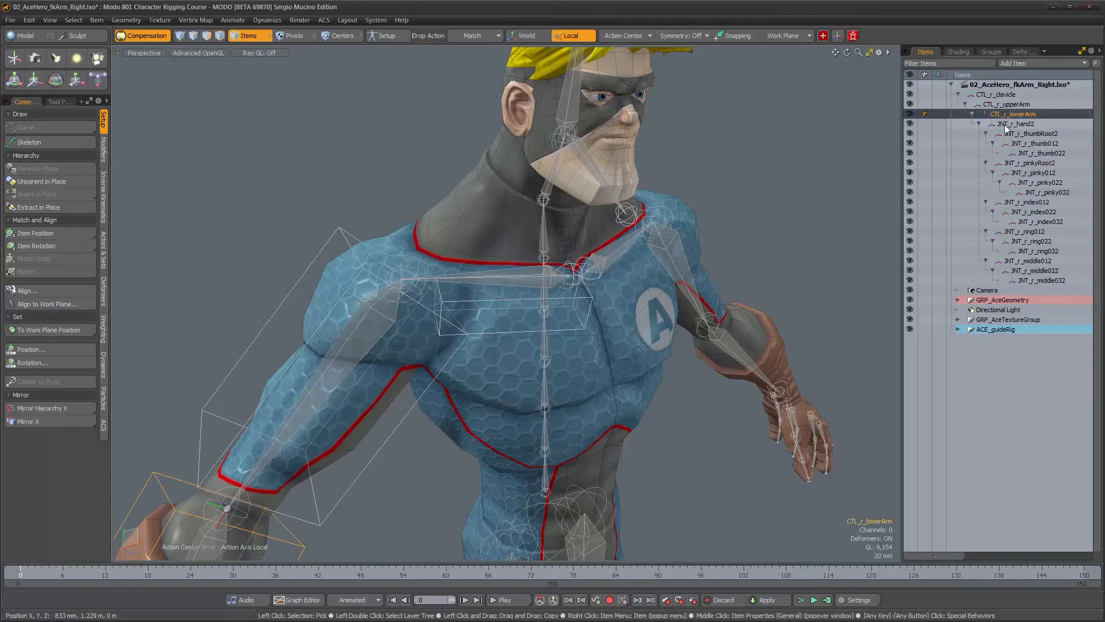
Rename the right hand joint CTL_r_hand.
{"action": "left_click", "coordinate": [1006, 125]}
{"action": "double_click", "coordinate": [1006, 125]}
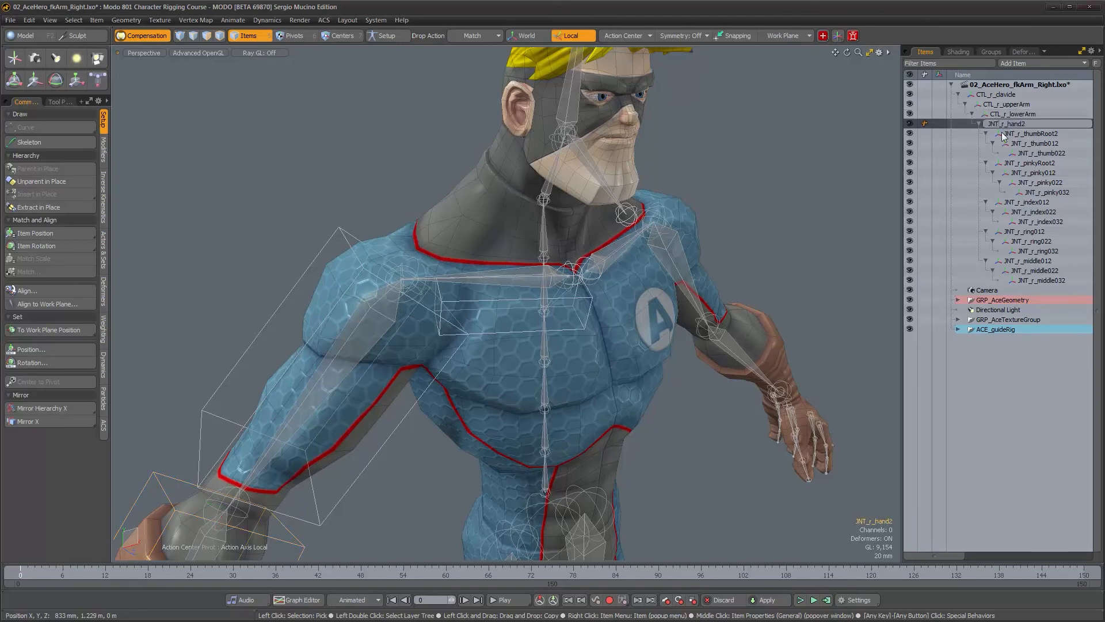
{"action": "key", "text": "Left"}
{"action": "key", "text": "Left"}
{"action": "key", "text": "BackSpace"}
{"action": "key", "text": "BackSpace"}
{"action": "key", "text": "BackSpace"}
{"action": "type", "text": "CTL"}
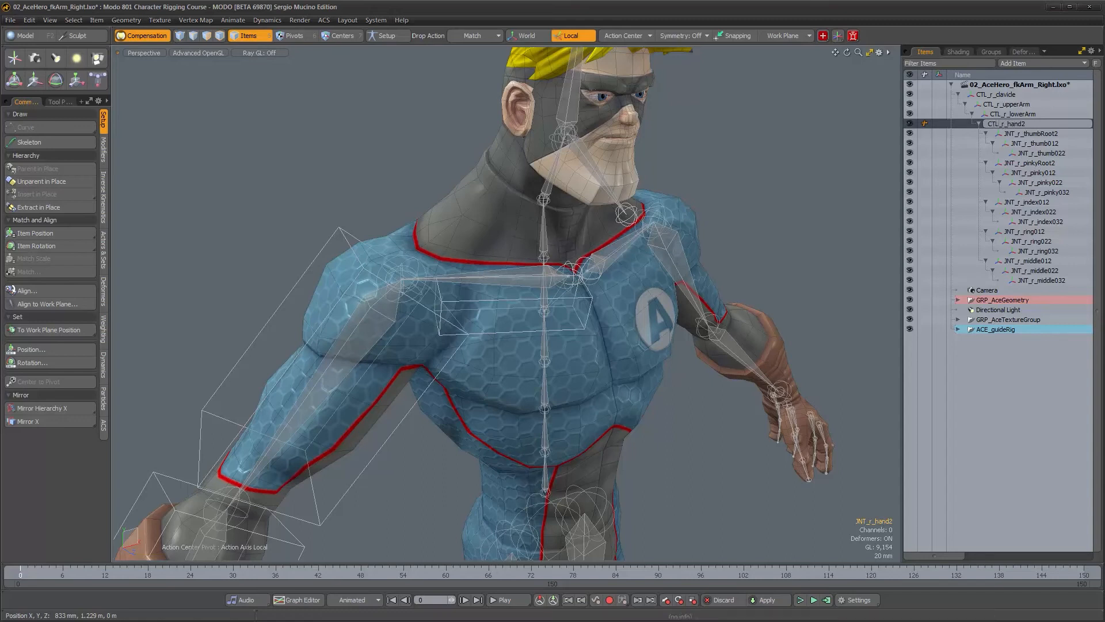
{"action": "key", "text": "Return"}
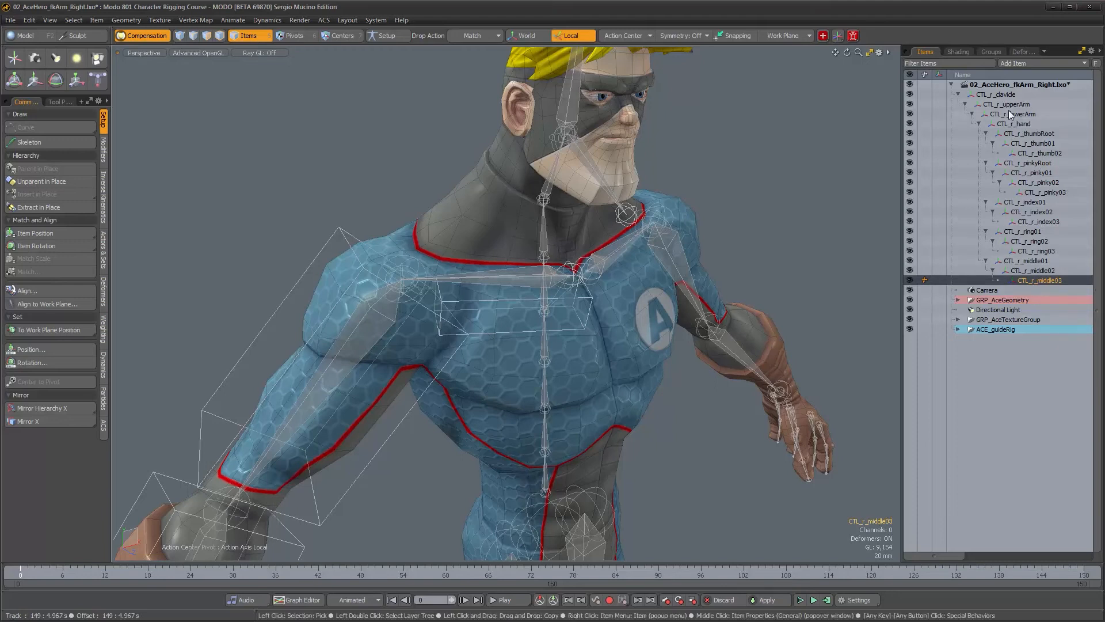
Duplicate the complete CTL_r_clavicle control hierarchy and expand the duplicate to show all its child controls.
{"action": "left_click_drag", "start_coordinate": [545, 358], "coordinate": [495, 348], "text": "alt"}
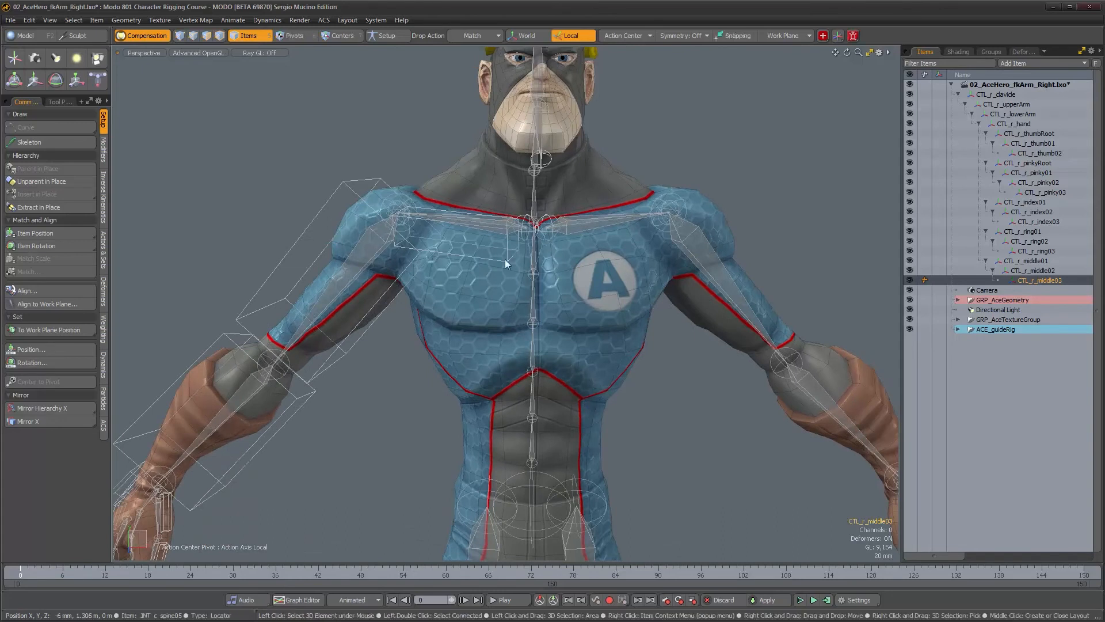
{"action": "left_click_drag", "start_coordinate": [772, 334], "coordinate": [586, 305], "text": "alt"}
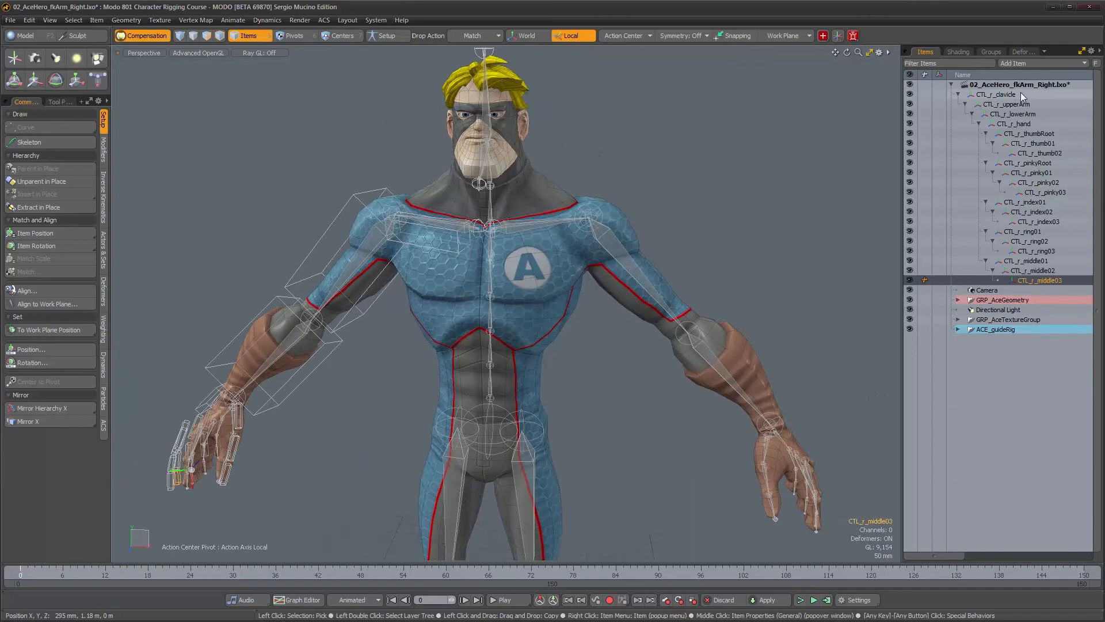
{"action": "left_click", "coordinate": [997, 96]}
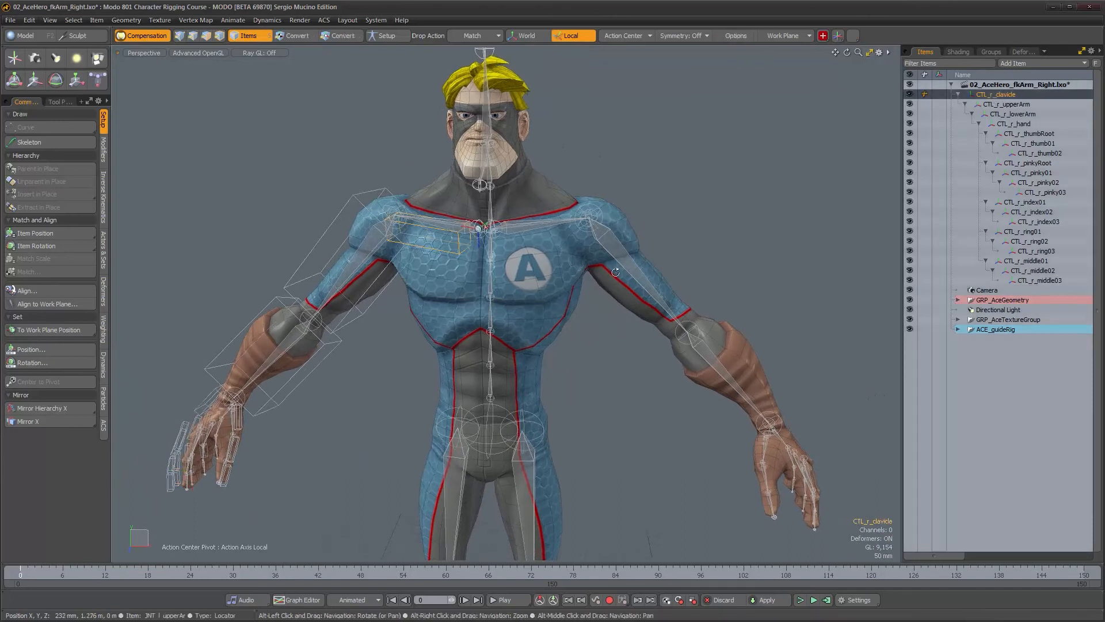
{"action": "double_click", "coordinate": [995, 92]}
{"action": "left_click_drag", "start_coordinate": [425, 273], "coordinate": [413, 318], "text": "alt"}
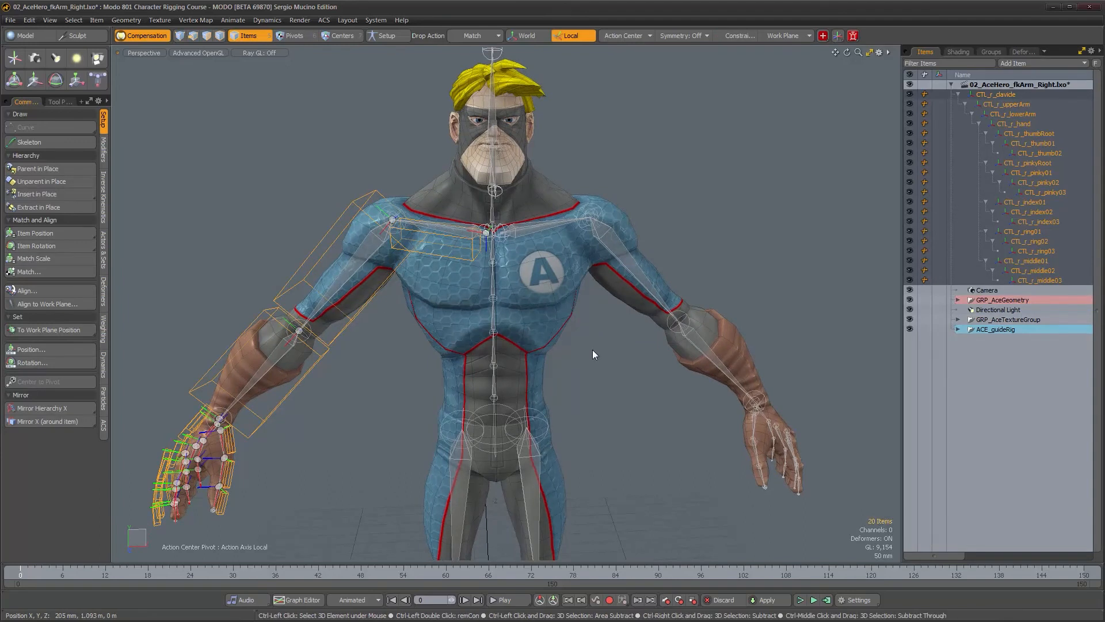
{"action": "key", "text": "ctrl+d"}
{"action": "left_click_drag", "start_coordinate": [553, 311], "coordinate": [536, 307], "text": "alt"}
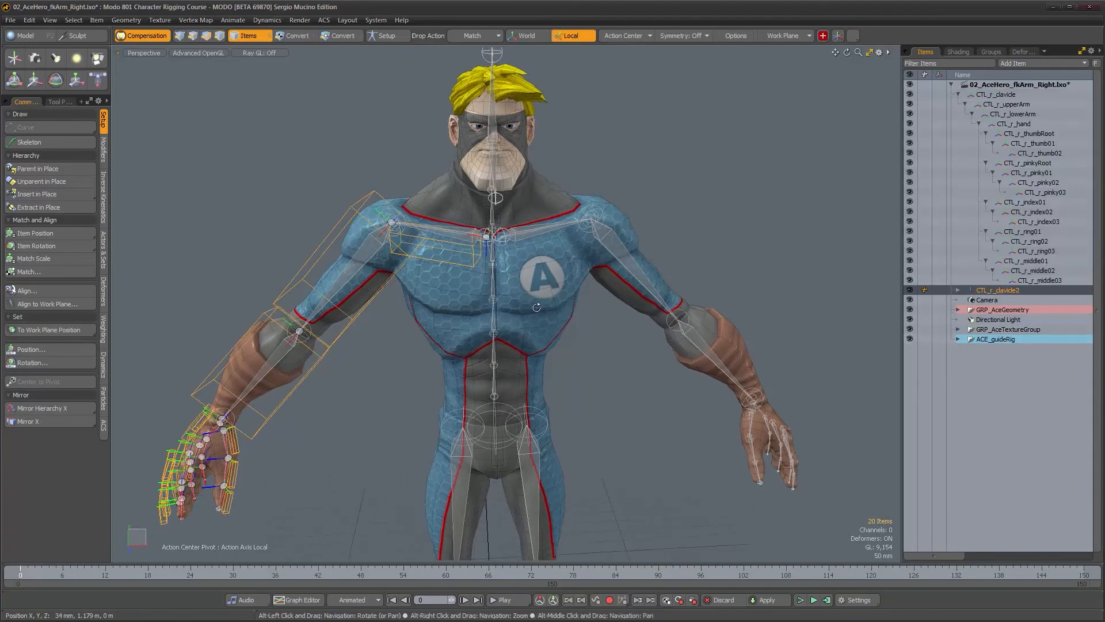
{"action": "scroll", "coordinate": [536, 307], "scroll_direction": "up", "scroll_amount": 5}
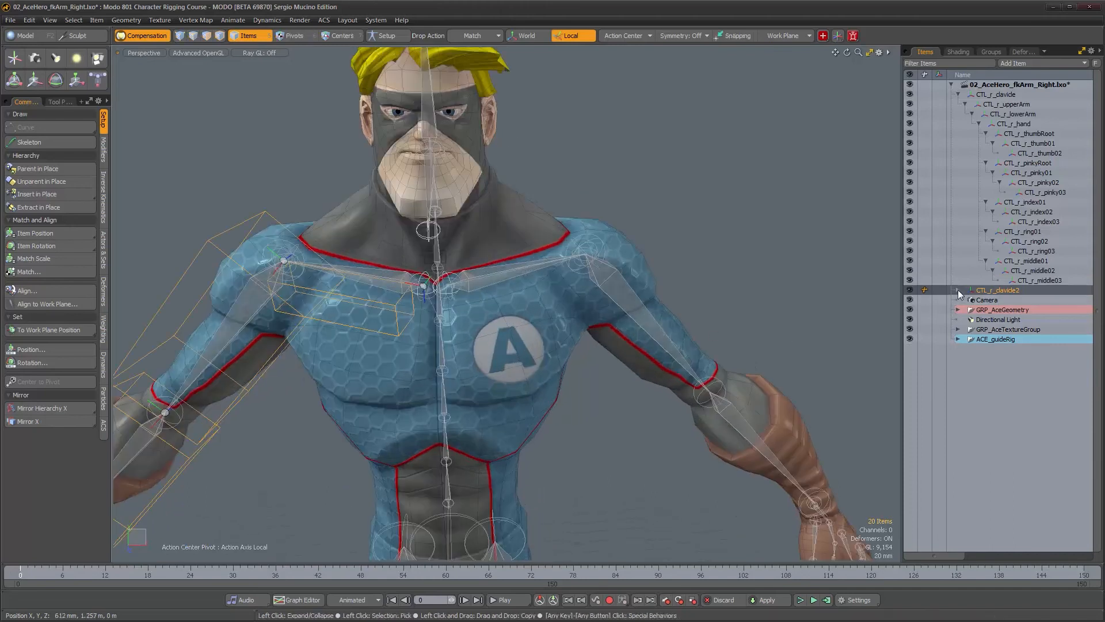
{"action": "left_click", "coordinate": [959, 291]}
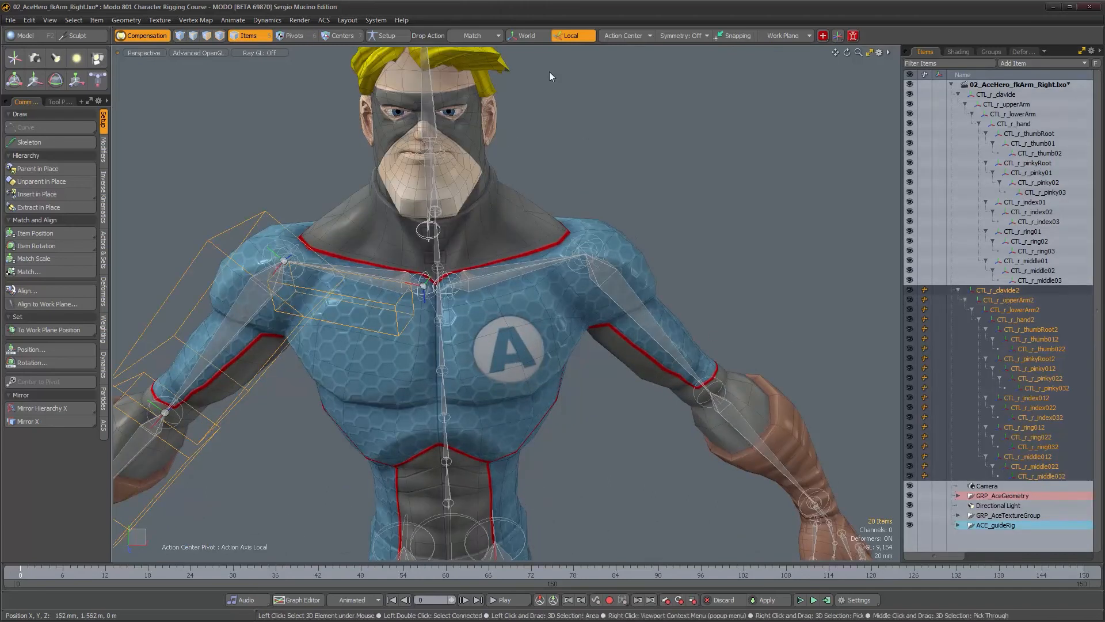
Match the duplicated clavicle, upper arm and lower arm controls to the corresponding left arm joints.
{"action": "left_click", "coordinate": [995, 291]}
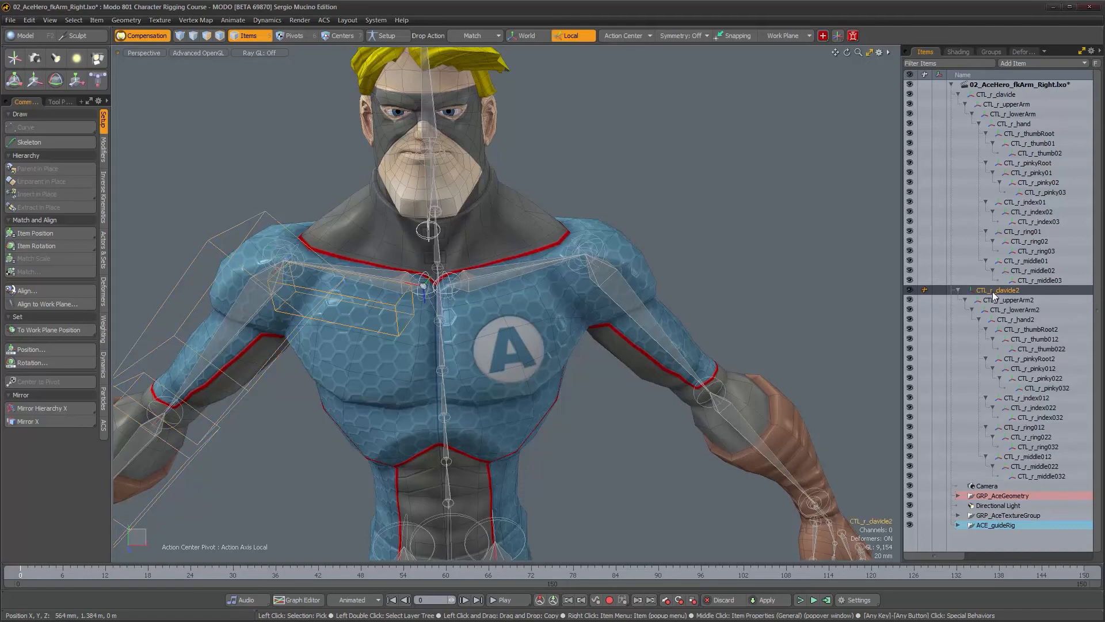
{"action": "left_click_drag", "start_coordinate": [501, 277], "coordinate": [502, 281]}
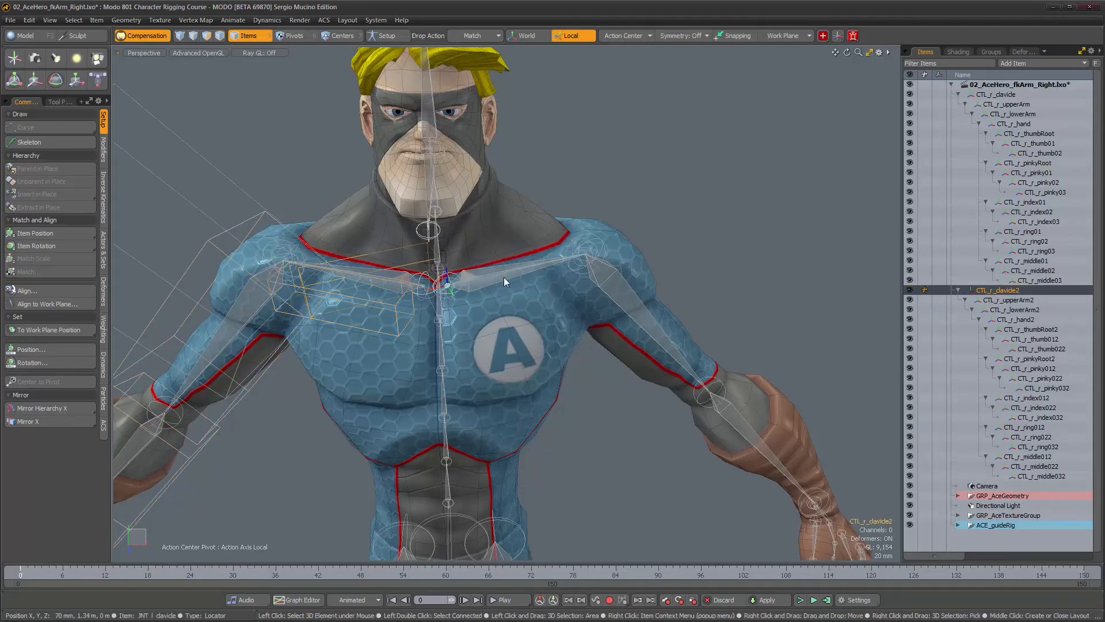
{"action": "left_click", "coordinate": [1008, 301]}
{"action": "left_click_drag", "start_coordinate": [1008, 301], "coordinate": [637, 312]}
{"action": "left_click_drag", "start_coordinate": [1033, 311], "coordinate": [489, 351]}
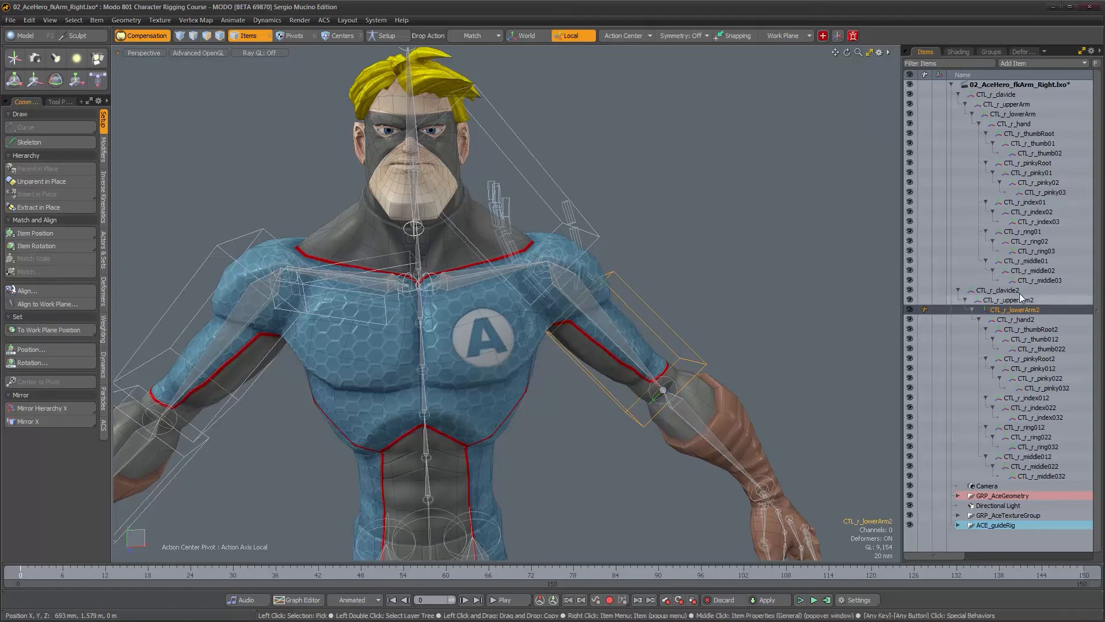
Set the custom shape's Y offset to 48.9 mm on the duplicated clavicle control.
{"action": "key", "text": "KP_0"}
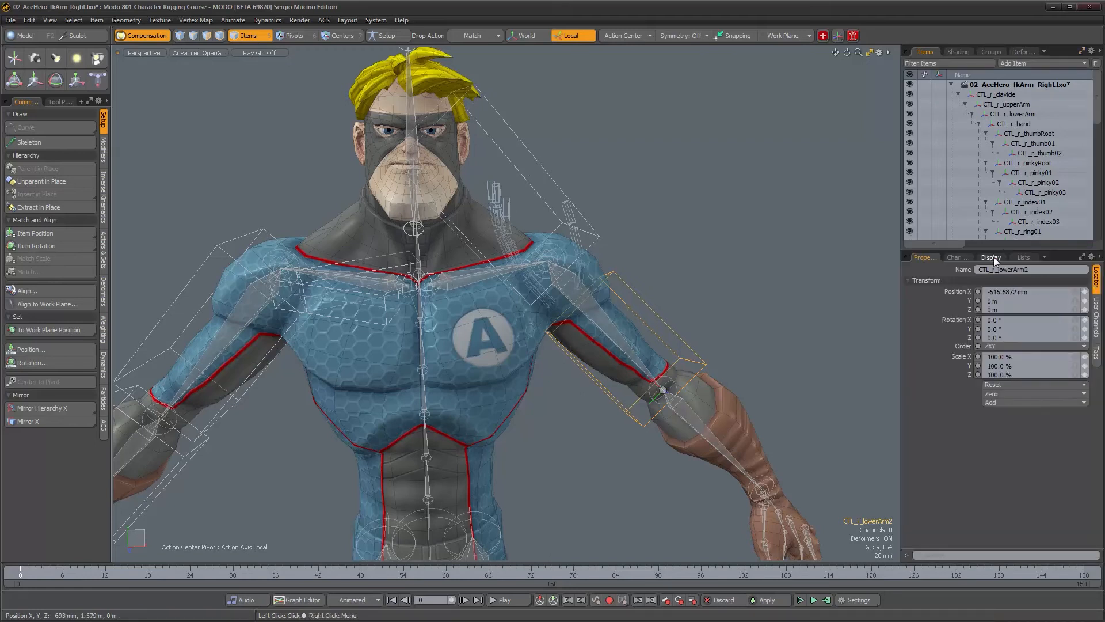
{"action": "left_click", "coordinate": [994, 256]}
{"action": "left_click_drag", "start_coordinate": [472, 279], "coordinate": [396, 271], "text": "alt"}
{"action": "left_click", "coordinate": [396, 270]}
{"action": "left_click_drag", "start_coordinate": [470, 310], "coordinate": [535, 312], "text": "ctrl+alt"}
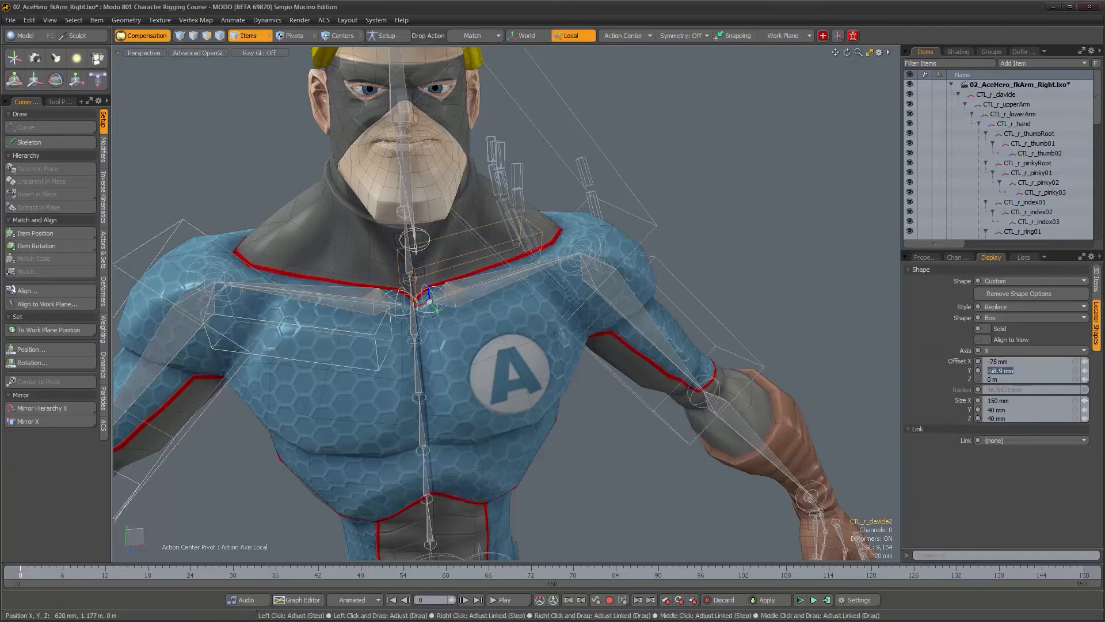
{"action": "key", "text": "BackSpace"}
{"action": "key", "text": "Return"}
Examine the left clavicle, arm and hand from several angles to compare the control shapes with the joints.
{"action": "left_click_drag", "start_coordinate": [505, 358], "coordinate": [467, 359], "text": "alt"}
{"action": "left_click_drag", "start_coordinate": [528, 373], "coordinate": [526, 270], "text": "alt+shift"}
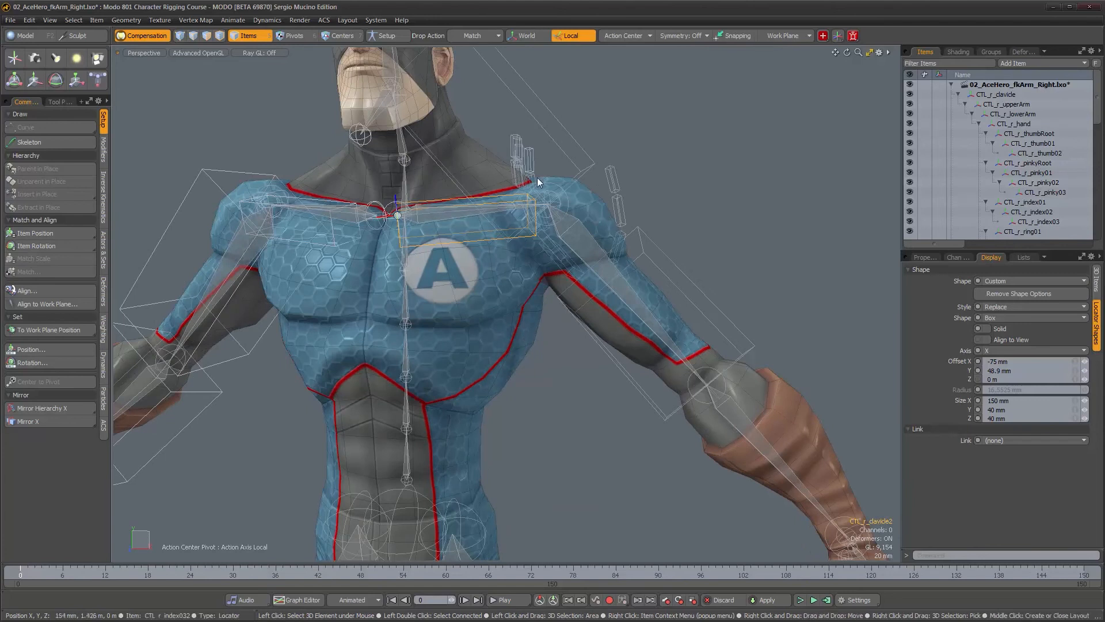
{"action": "key", "text": "alt"}
{"action": "left_click_drag", "start_coordinate": [760, 441], "coordinate": [605, 246], "text": "alt+shift"}
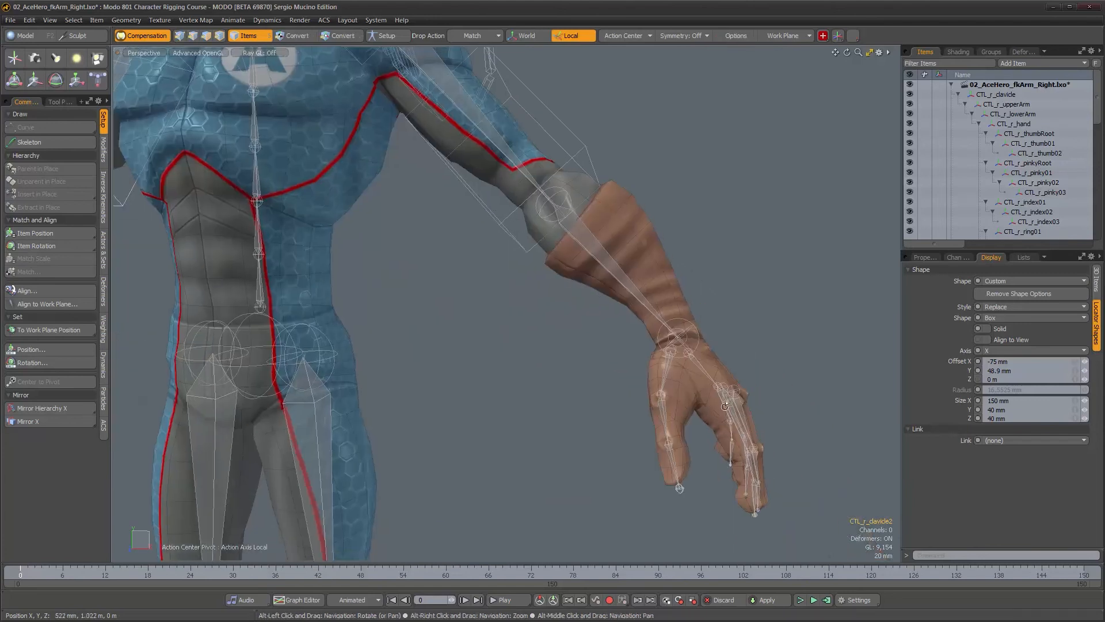
{"action": "left_click_drag", "start_coordinate": [762, 468], "coordinate": [708, 486], "text": "alt"}
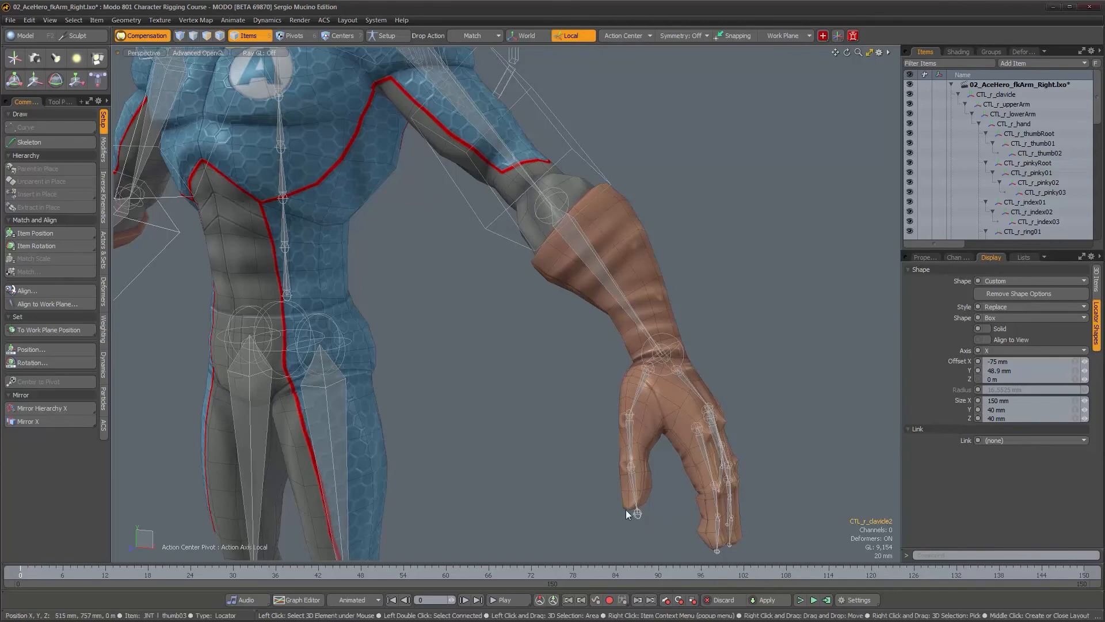
{"action": "left_click_drag", "start_coordinate": [478, 394], "coordinate": [576, 409], "text": "alt"}
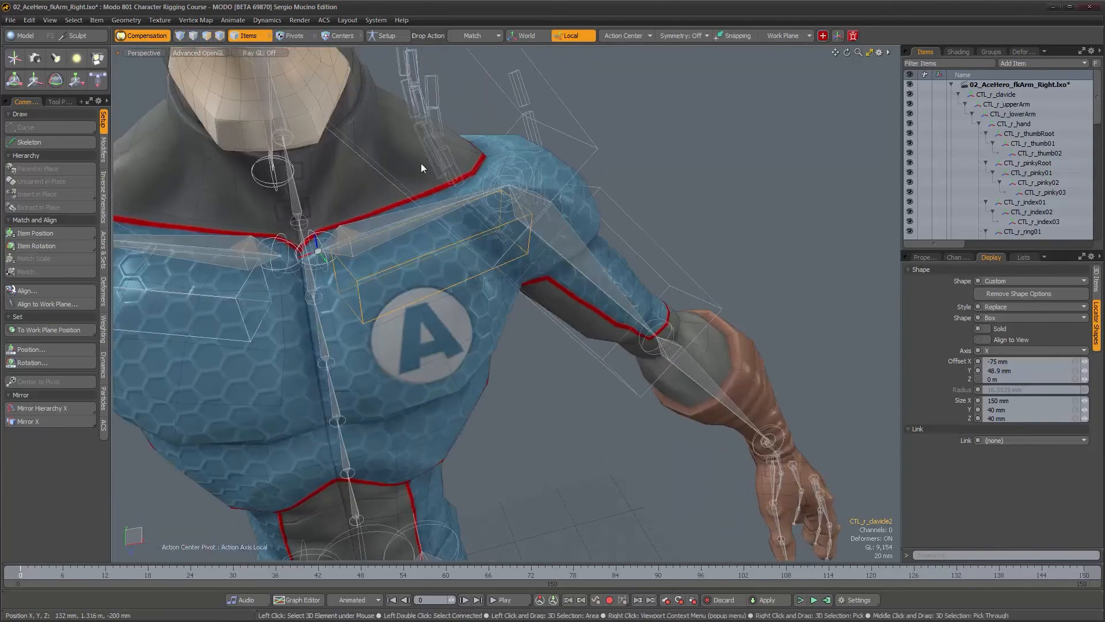
{"action": "left_click_drag", "start_coordinate": [532, 273], "coordinate": [796, 181], "text": "alt"}
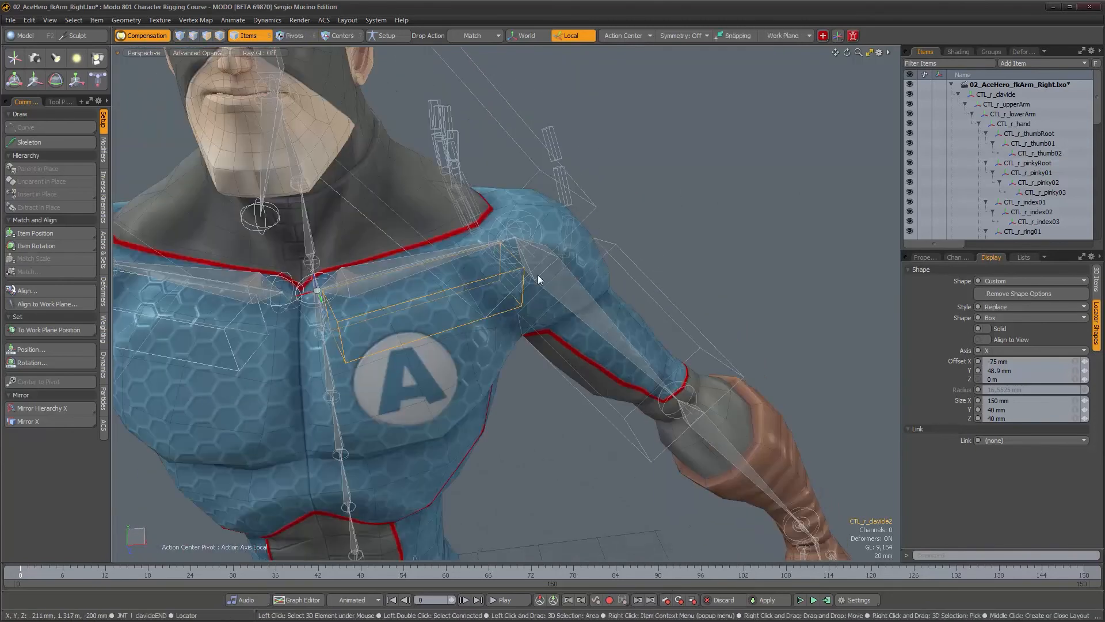
{"action": "left_click_drag", "start_coordinate": [713, 368], "coordinate": [575, 322], "text": "alt"}
{"action": "left_click_drag", "start_coordinate": [575, 322], "coordinate": [639, 314], "text": "alt"}
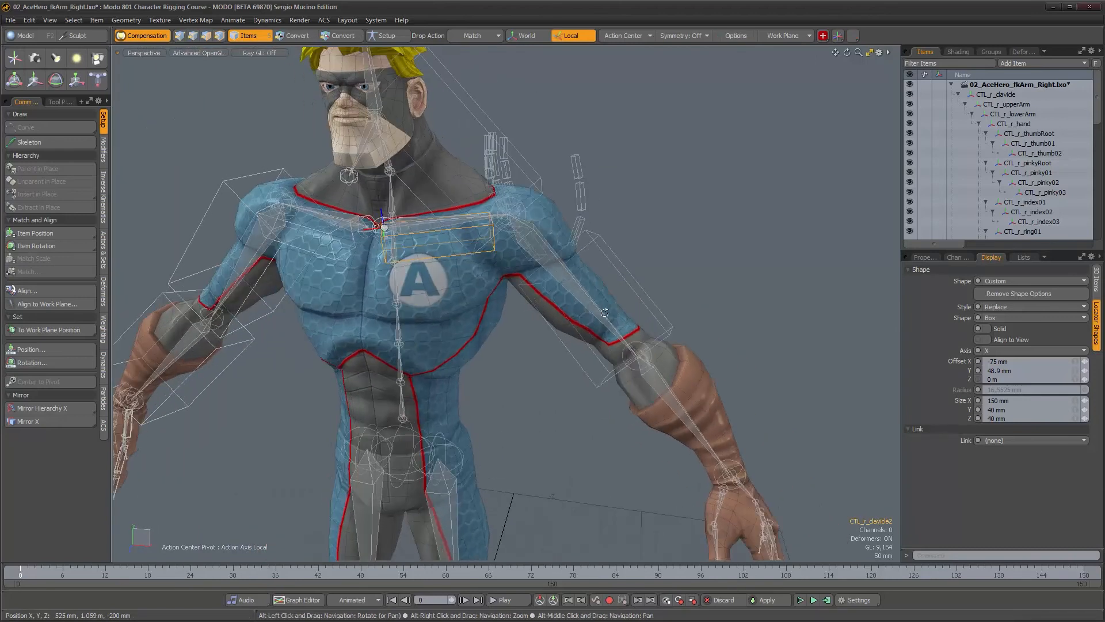
Set the custom shape's X offset to -100 mm on the duplicated lower arm control.
{"action": "left_click", "coordinate": [657, 320]}
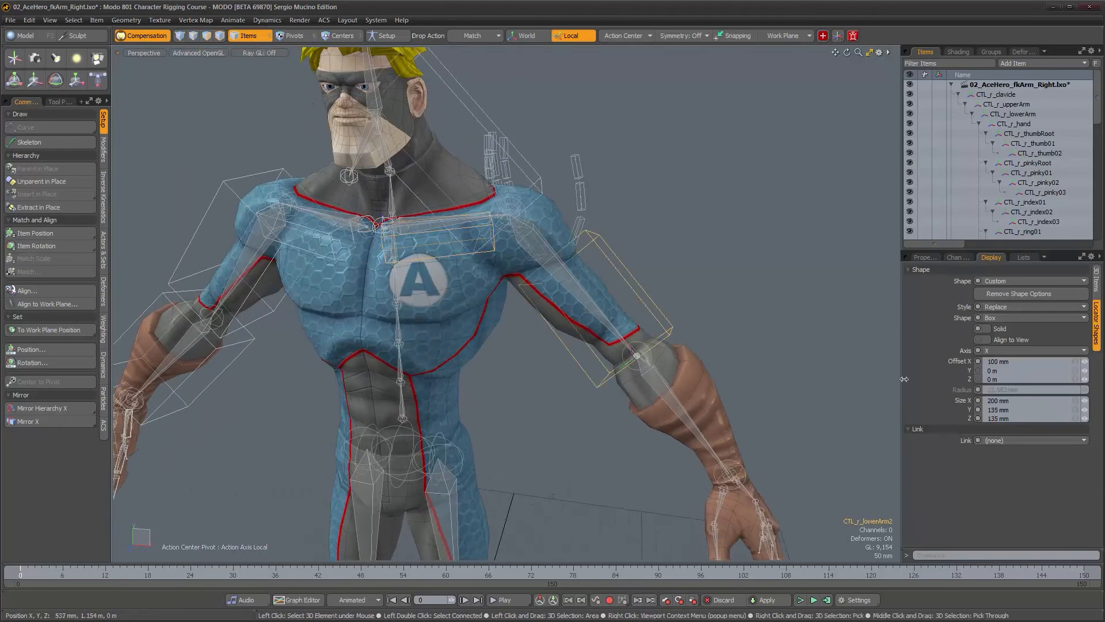
{"action": "left_click", "coordinate": [988, 360]}
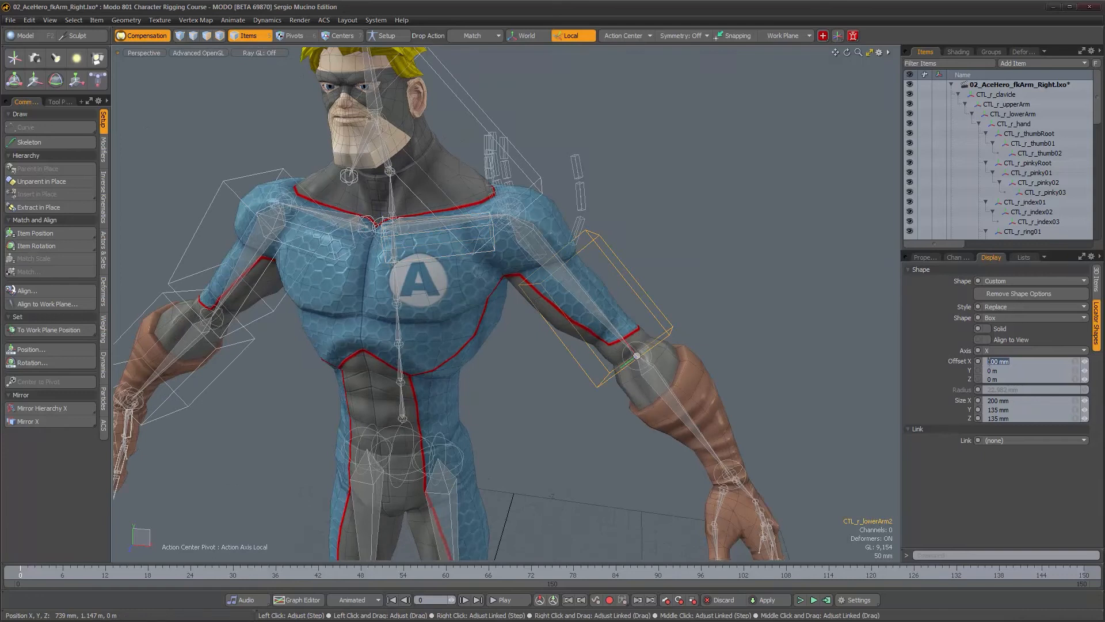
{"action": "left_click", "coordinate": [988, 362]}
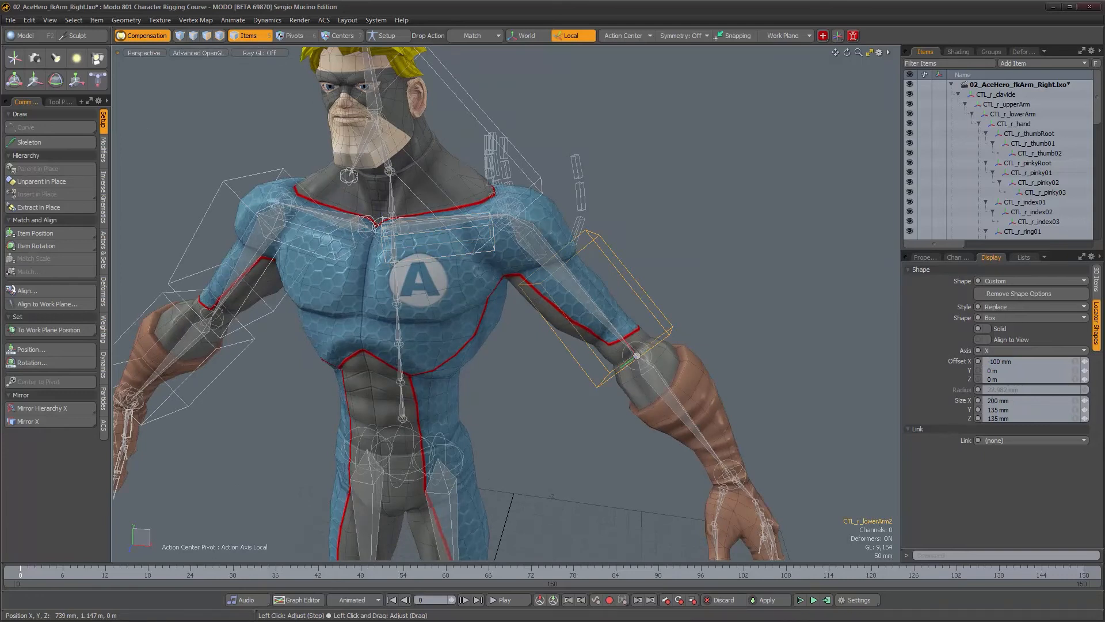
Set the custom shape's X offset to -125 mm on the duplicated upper arm control.
{"action": "left_click", "coordinate": [481, 109]}
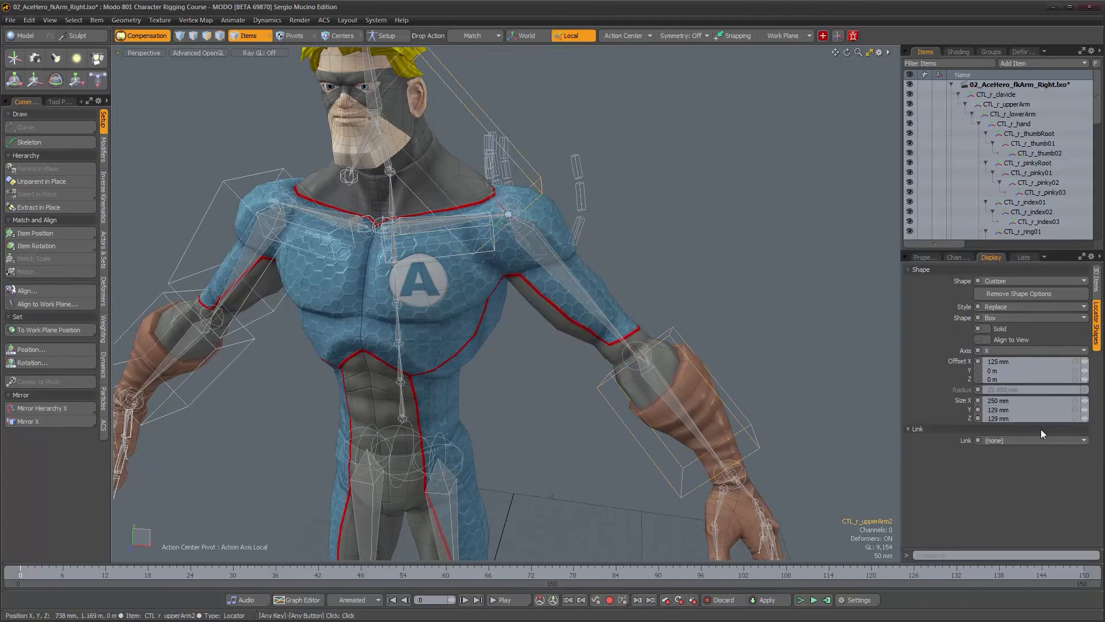
{"action": "left_click", "coordinate": [988, 362]}
{"action": "type", "text": "-"}
{"action": "key", "text": "Return"}
Inspect the left arm control chain from several angles against the right arm and clear the selection.
{"action": "left_click_drag", "start_coordinate": [696, 199], "coordinate": [593, 314], "text": "alt"}
{"action": "left_click_drag", "start_coordinate": [518, 339], "coordinate": [749, 304], "text": "alt"}
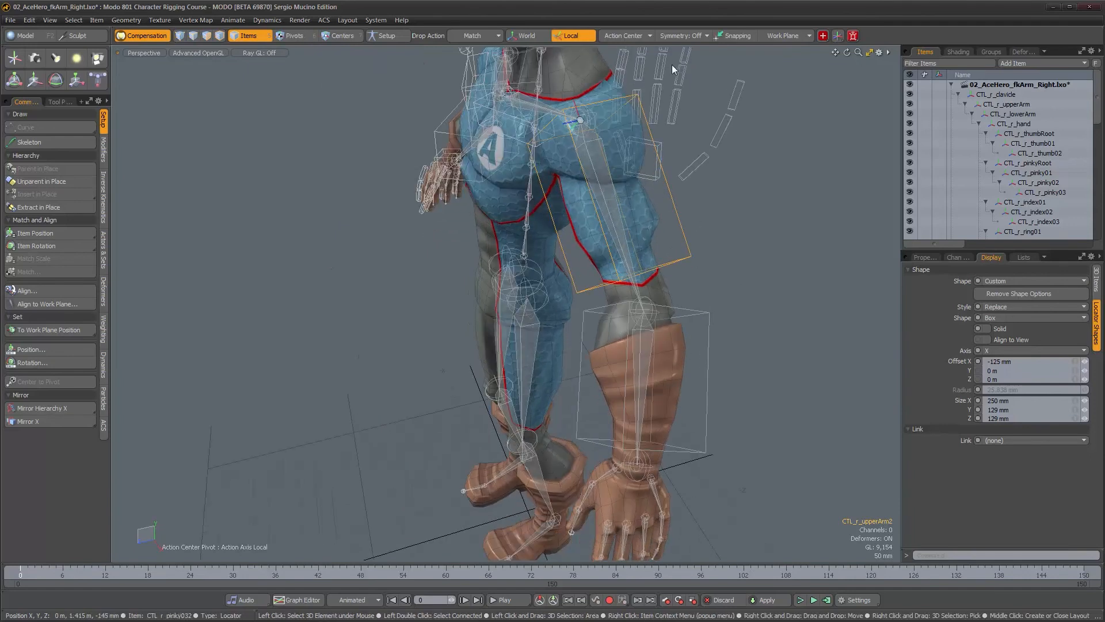
{"action": "left_click_drag", "start_coordinate": [691, 332], "coordinate": [715, 306], "text": "alt"}
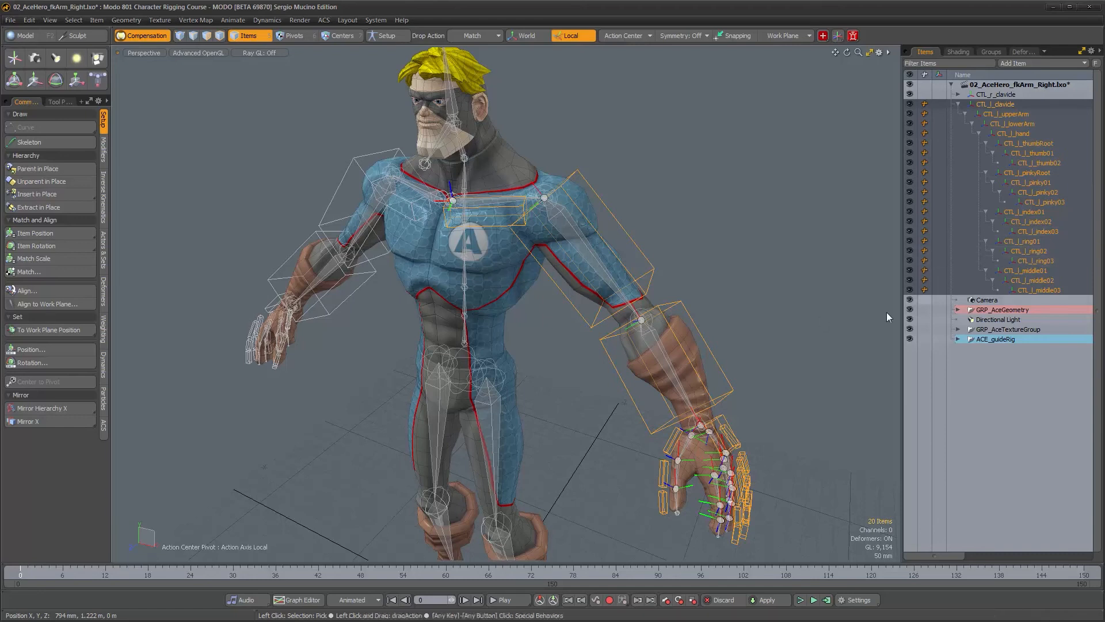
{"action": "left_click_drag", "start_coordinate": [638, 311], "coordinate": [604, 253], "text": "alt"}
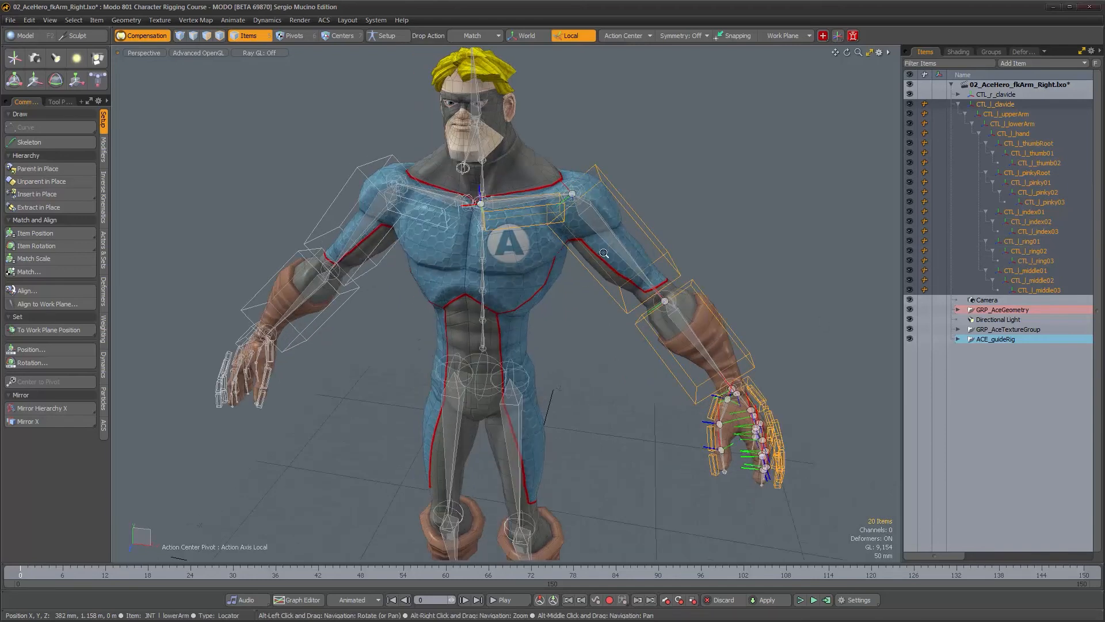
{"action": "right_click_drag", "start_coordinate": [604, 253], "coordinate": [613, 254], "text": "alt"}
{"action": "left_click_drag", "start_coordinate": [630, 298], "coordinate": [593, 305], "text": "alt"}
{"action": "middle_click_drag", "start_coordinate": [593, 345], "coordinate": [575, 236], "text": "alt"}
{"action": "mouse_move", "coordinate": [581, 239]}
{"action": "left_mouse_down", "text": "alt"}
{"action": "mouse_move", "coordinate": [558, 250]}
{"action": "mouse_move", "coordinate": [599, 236]}
{"action": "left_mouse_up", "text": "alt"}
{"action": "middle_click_drag", "start_coordinate": [599, 236], "coordinate": [576, 340], "text": "alt"}
{"action": "left_click_drag", "start_coordinate": [560, 313], "coordinate": [571, 294], "text": "alt"}
{"action": "left_click", "coordinate": [571, 292]}
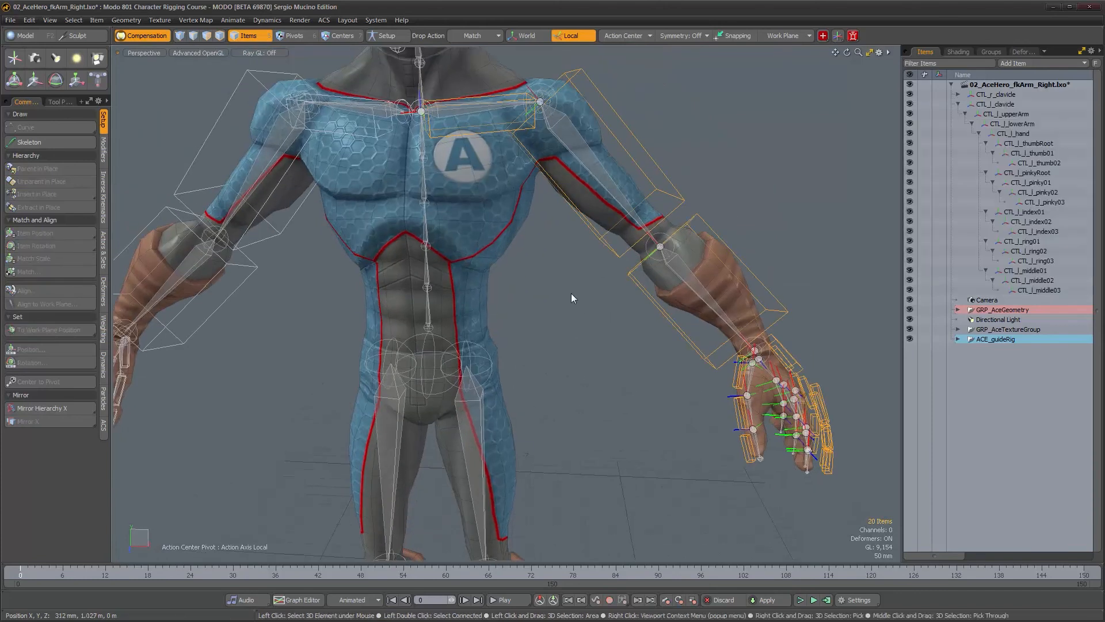
{"action": "middle_click_drag", "start_coordinate": [560, 264], "coordinate": [578, 334], "text": "alt"}
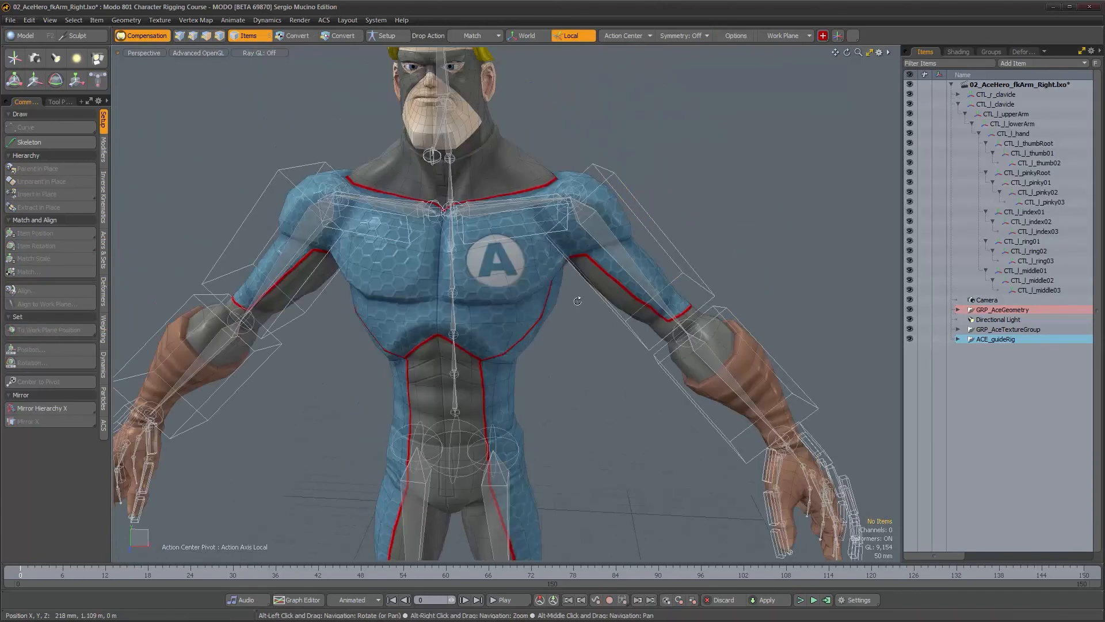
Check the transform properties of the left upper arm, lower arm and clavicle controls one after another.
{"action": "left_click", "coordinate": [628, 194]}
{"action": "left_click", "coordinate": [958, 52]}
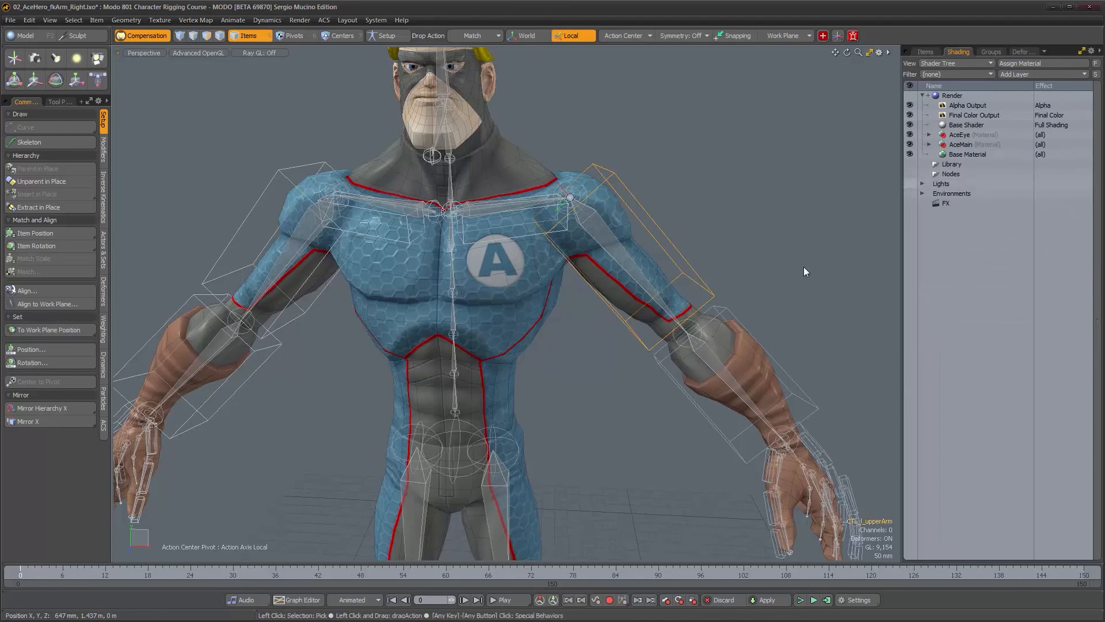
{"action": "left_click", "coordinate": [924, 51]}
{"action": "key", "text": "KP_0"}
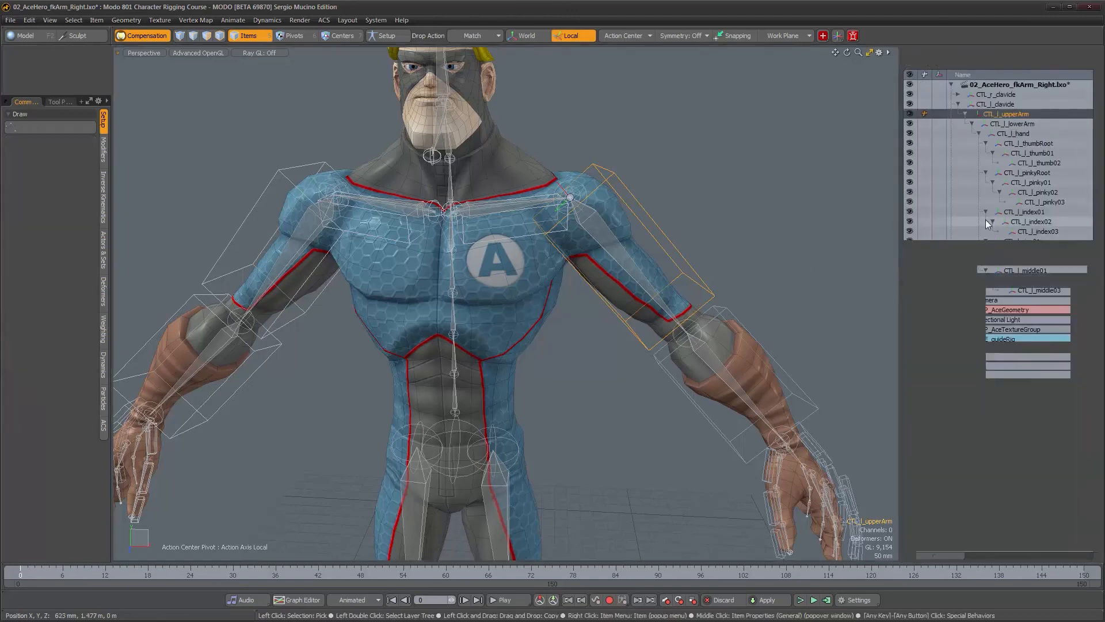
{"action": "left_click_drag", "start_coordinate": [666, 315], "coordinate": [610, 317], "text": "alt"}
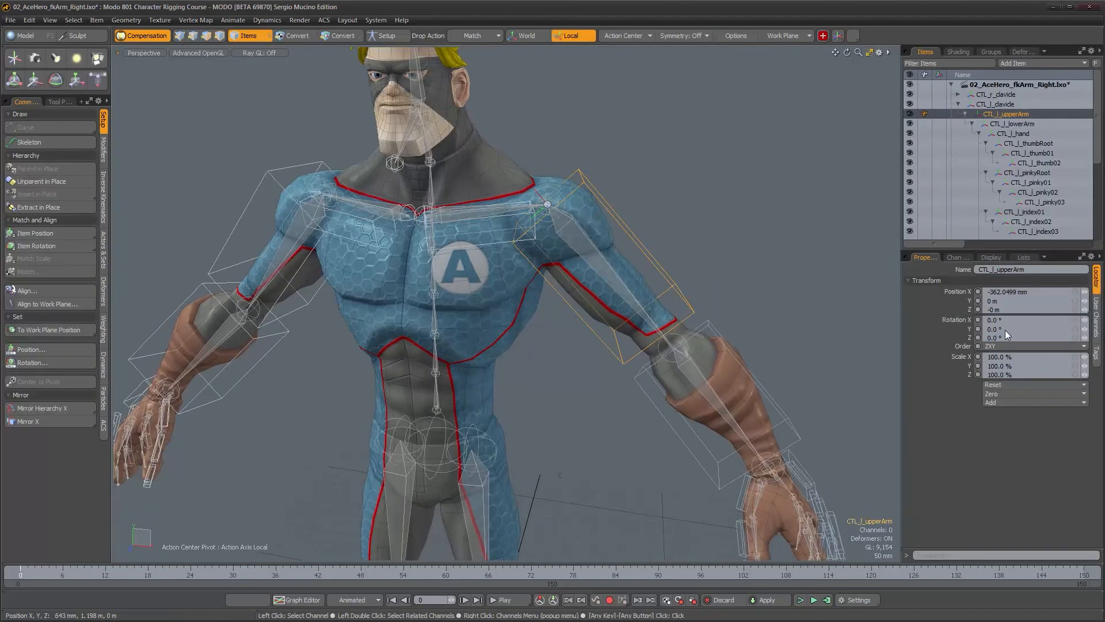
{"action": "left_click", "coordinate": [781, 413]}
{"action": "left_click_drag", "start_coordinate": [638, 313], "coordinate": [669, 369], "text": "alt"}
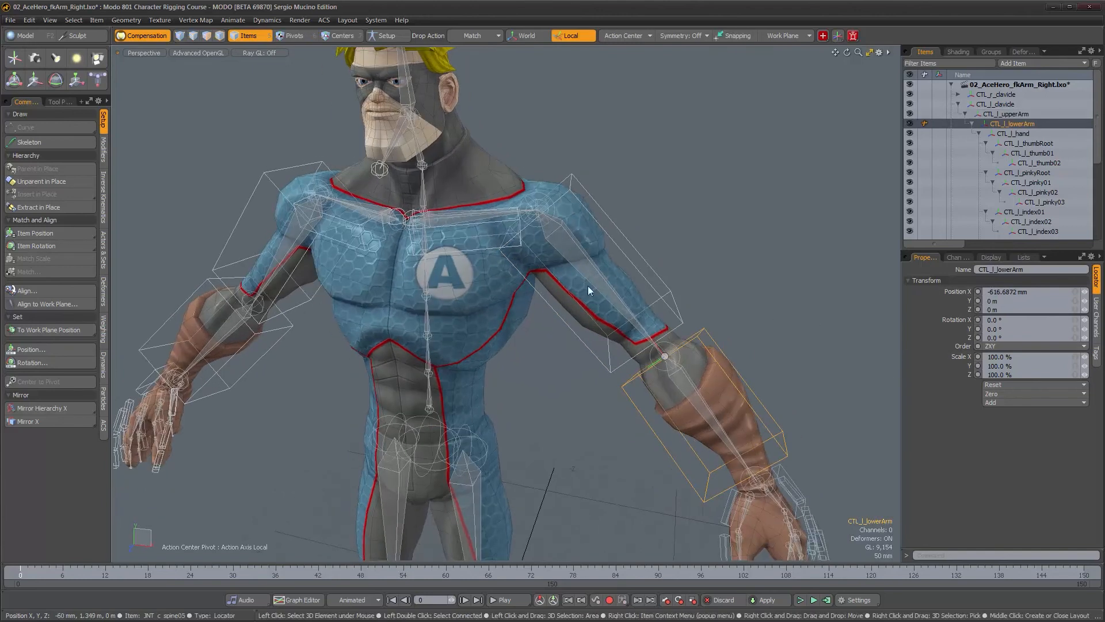
{"action": "left_click", "coordinate": [472, 250]}
Examine the left clavicle control's shape and the alignment of the whole left arm chain down to the fingers.
{"action": "left_click_drag", "start_coordinate": [689, 344], "coordinate": [777, 396], "text": "alt"}
{"action": "scroll", "coordinate": [645, 314], "scroll_direction": "up", "scroll_amount": 5}
{"action": "left_click_drag", "start_coordinate": [610, 312], "coordinate": [584, 310], "text": "alt"}
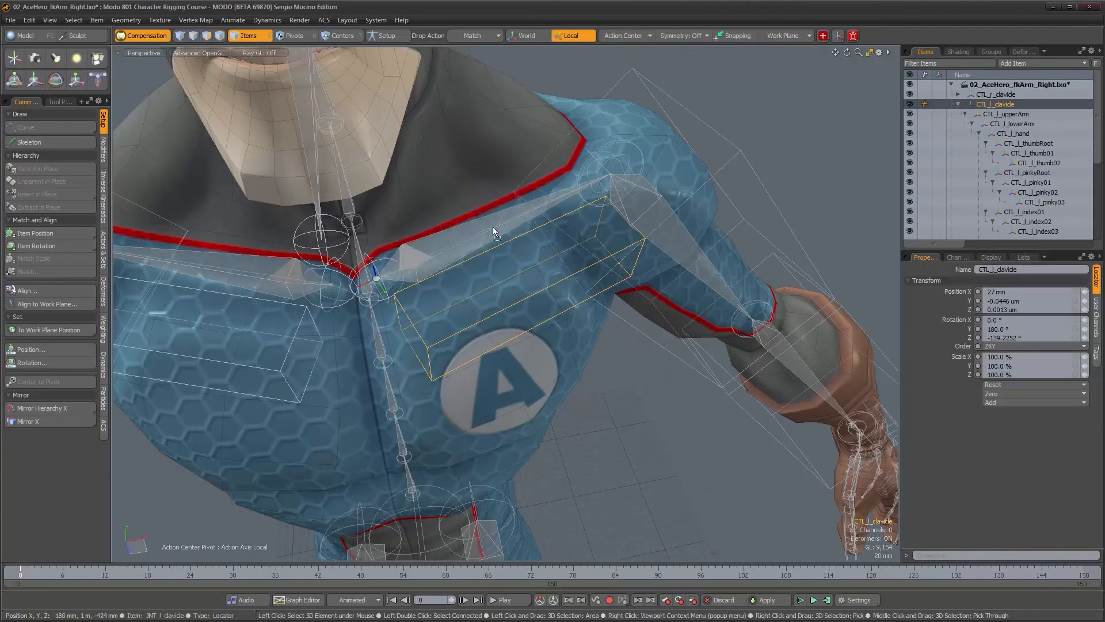
{"action": "left_click_drag", "start_coordinate": [482, 225], "coordinate": [565, 339], "text": "alt"}
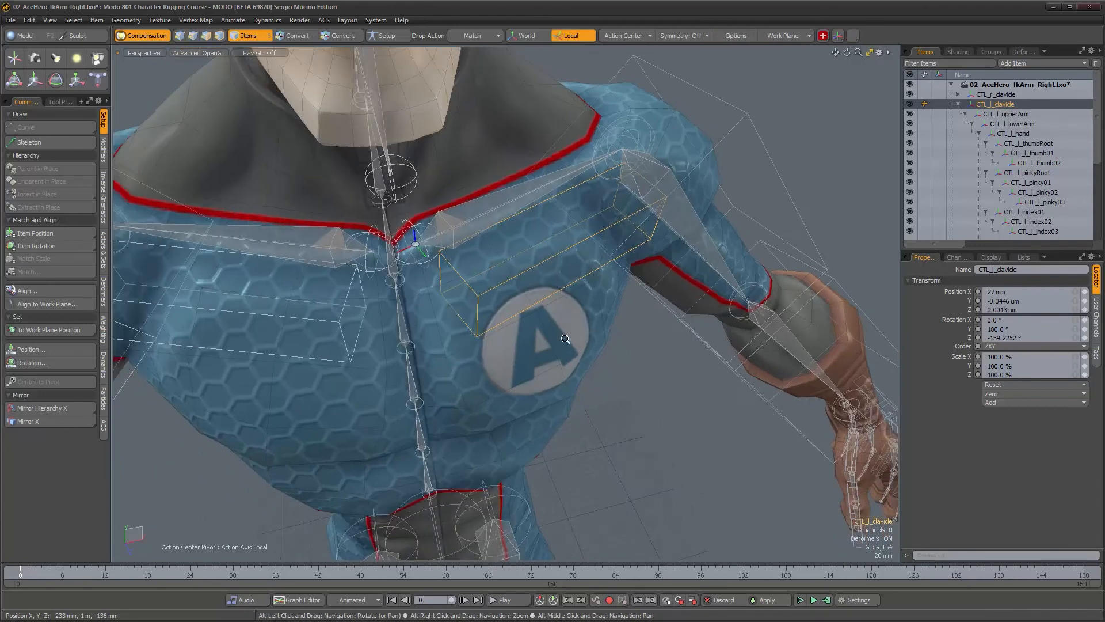
{"action": "scroll", "coordinate": [565, 340], "scroll_direction": "down", "scroll_amount": 3}
{"action": "left_click_drag", "start_coordinate": [509, 285], "coordinate": [523, 326], "text": "alt"}
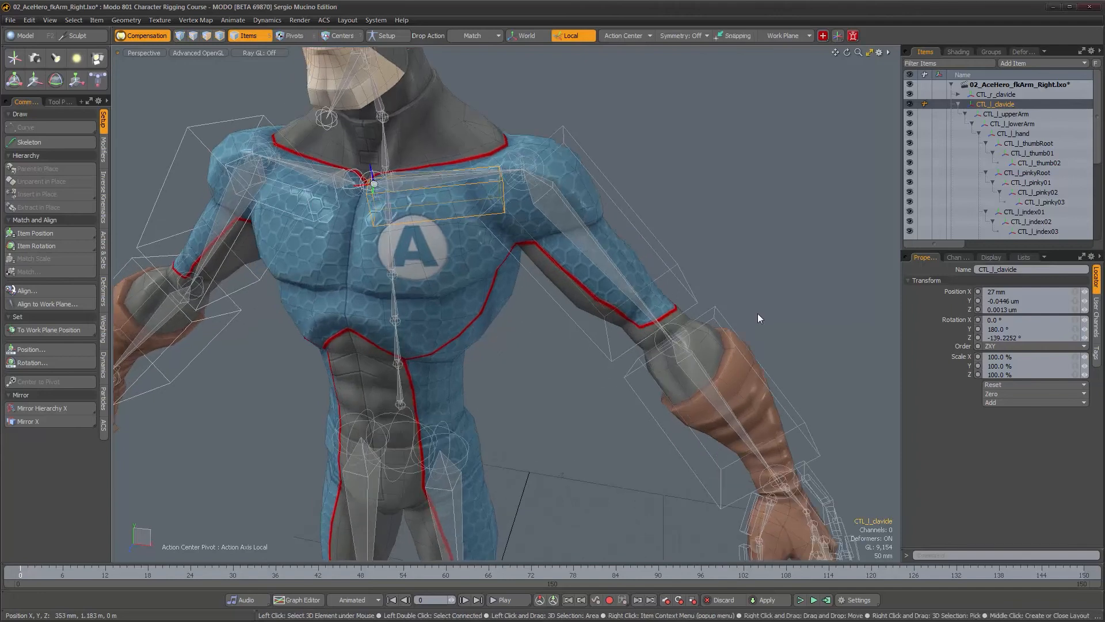
{"action": "left_click_drag", "start_coordinate": [636, 352], "coordinate": [663, 369], "text": "alt"}
{"action": "right_click_drag", "start_coordinate": [664, 368], "coordinate": [604, 340], "text": "alt"}
{"action": "left_click_drag", "start_coordinate": [490, 173], "coordinate": [463, 132], "text": "alt"}
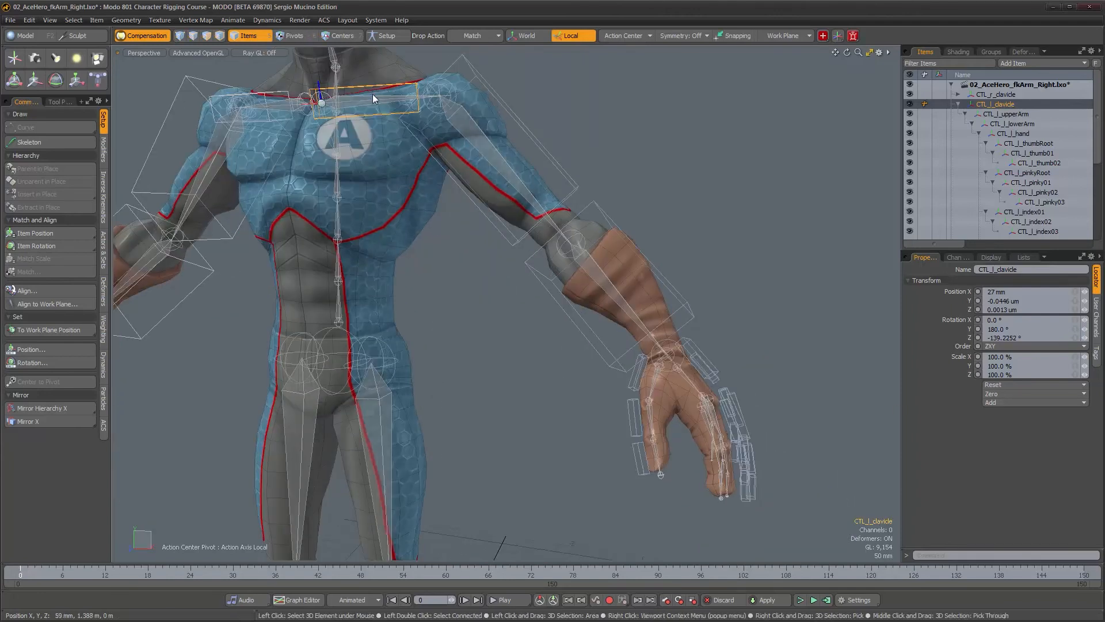
Zero all transforms on the whole left arm control hierarchy, from the clavicle control down to the fingers.
{"action": "left_click_drag", "start_coordinate": [498, 230], "coordinate": [529, 244], "text": "alt"}
{"action": "middle_click_drag", "start_coordinate": [529, 245], "coordinate": [604, 368], "text": "alt"}
{"action": "left_click_drag", "start_coordinate": [604, 368], "coordinate": [582, 328], "text": "alt"}
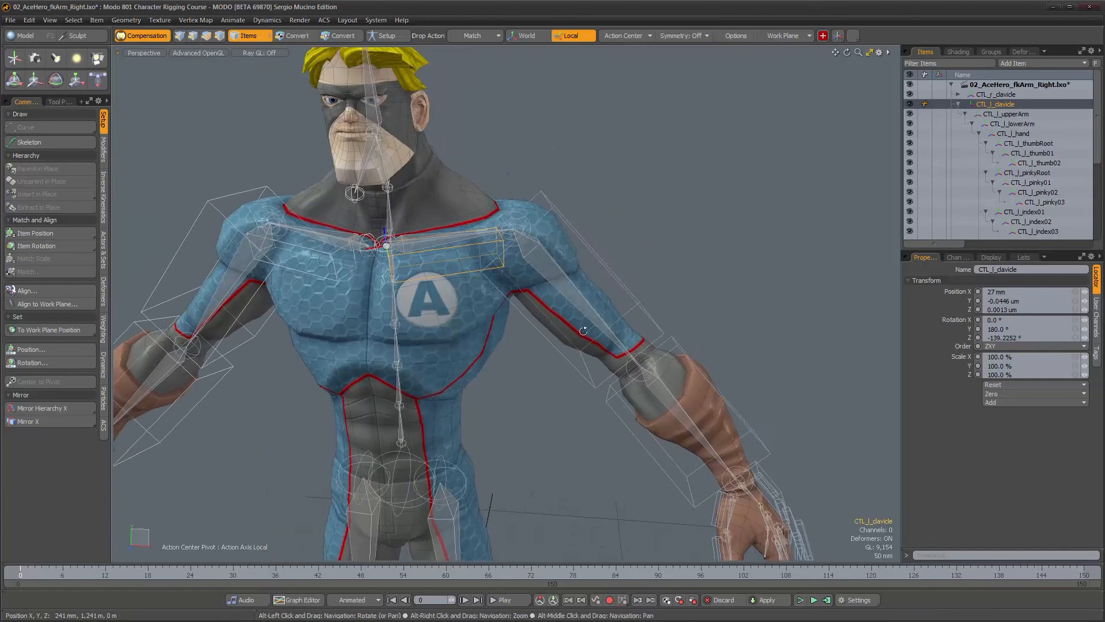
{"action": "right_click_drag", "start_coordinate": [582, 328], "coordinate": [553, 322], "text": "alt"}
{"action": "middle_click_drag", "start_coordinate": [628, 334], "coordinate": [647, 279], "text": "alt"}
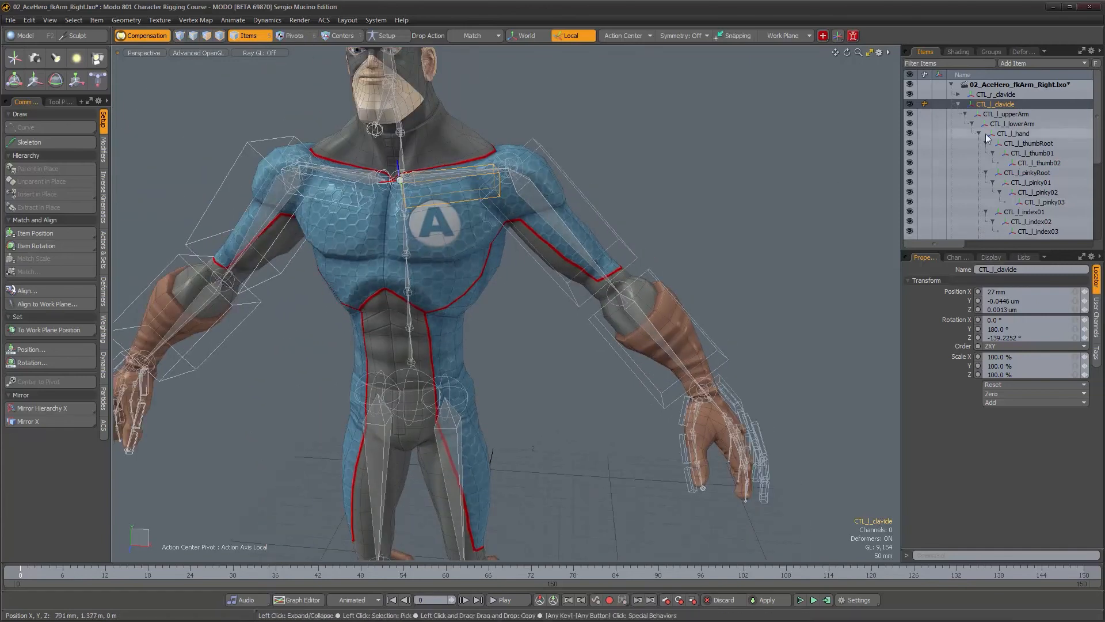
{"action": "double_click", "coordinate": [465, 200]}
{"action": "left_click", "coordinate": [1001, 394]}
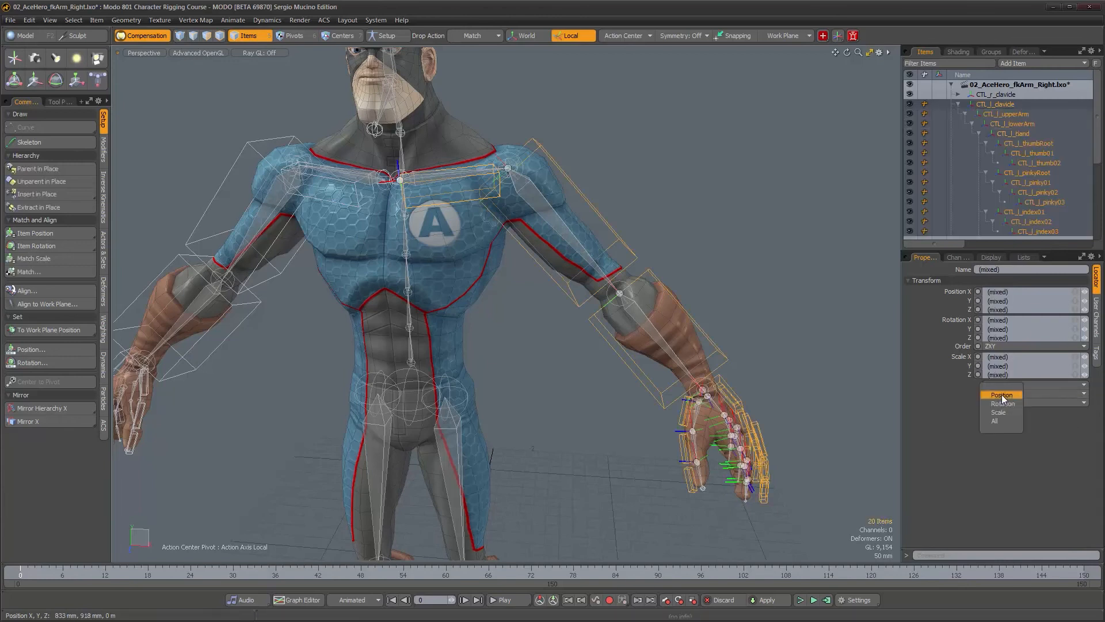
{"action": "left_click", "coordinate": [1002, 419]}
{"action": "left_click", "coordinate": [709, 223]}
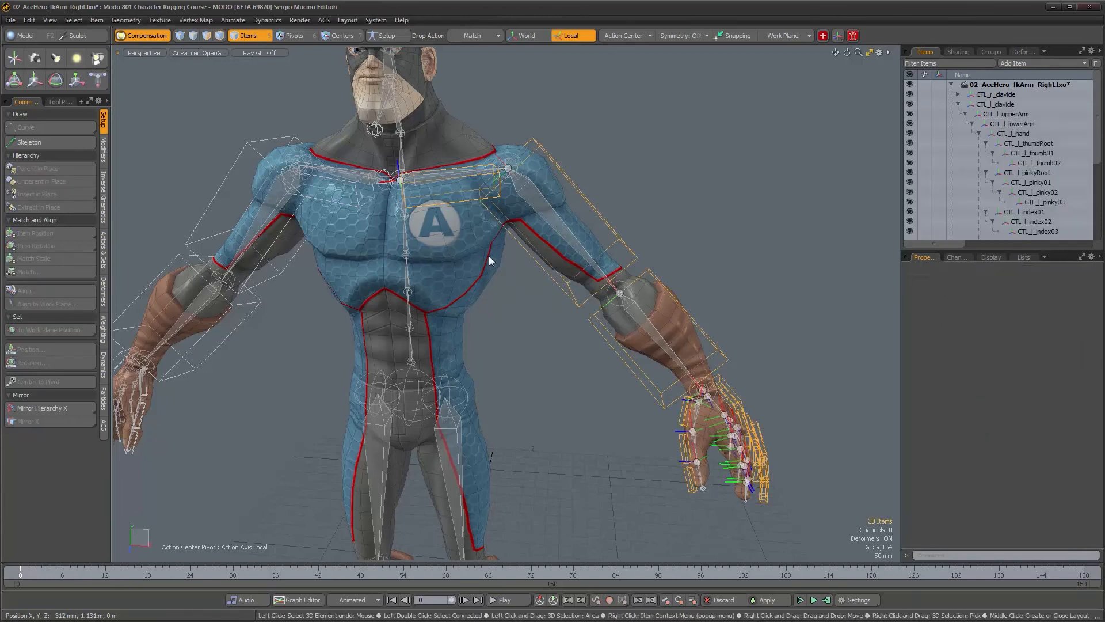
Inspect the left upper arm control's position and rotation channels, clear the selection and compare both arms from the front.
{"action": "left_click", "coordinate": [579, 306]}
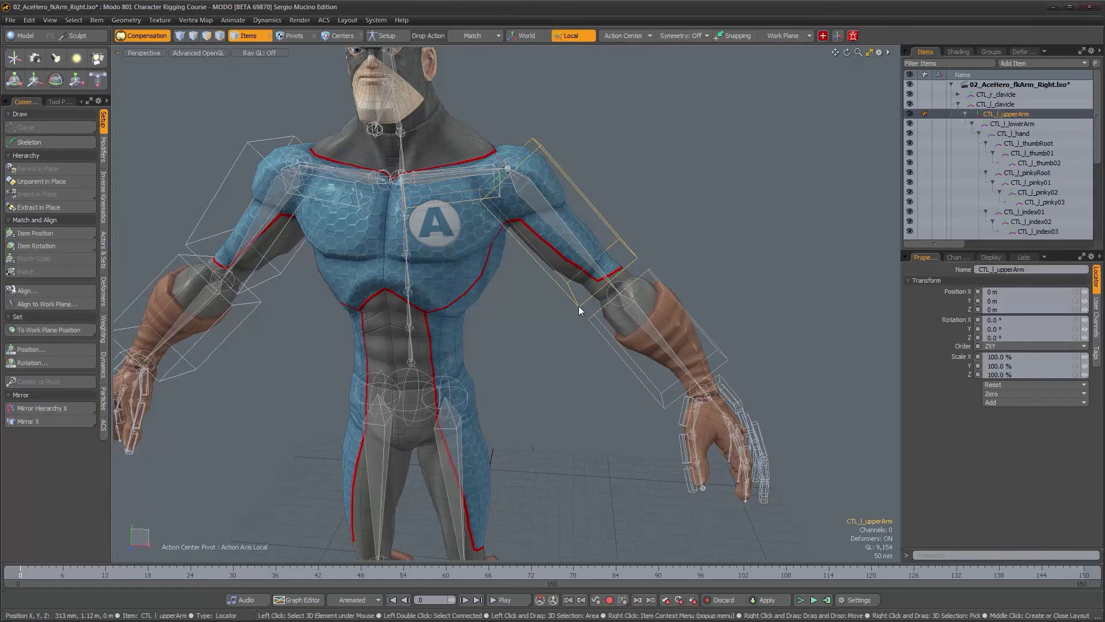
{"action": "left_click", "coordinate": [957, 256]}
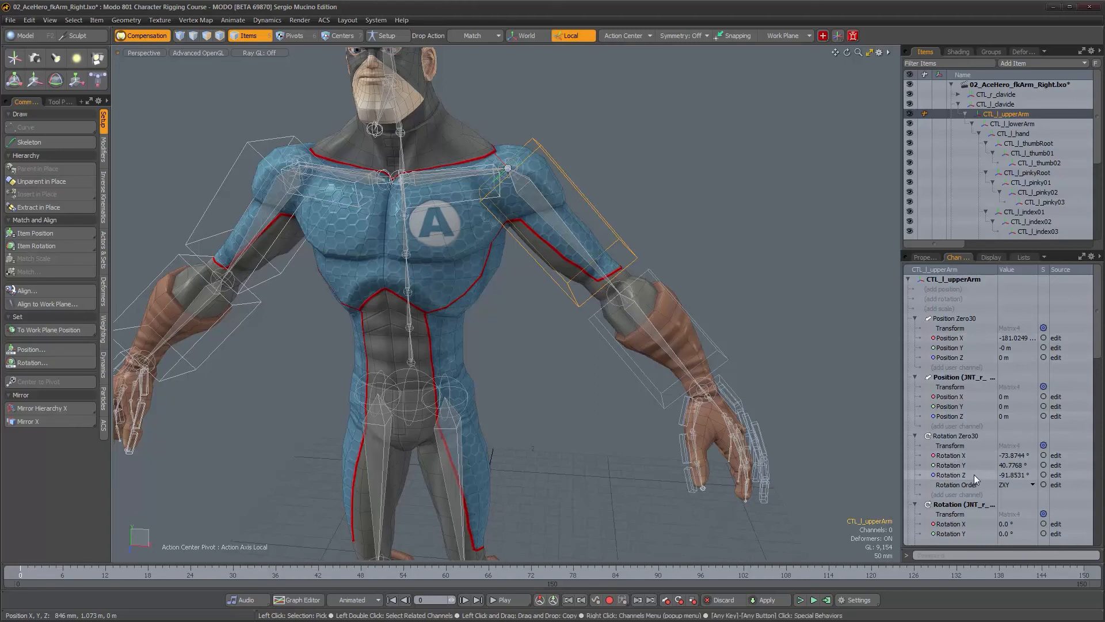
{"action": "scroll", "coordinate": [977, 478], "scroll_direction": "down", "scroll_amount": 4}
{"action": "scroll", "coordinate": [982, 482], "scroll_direction": "up", "scroll_amount": 4}
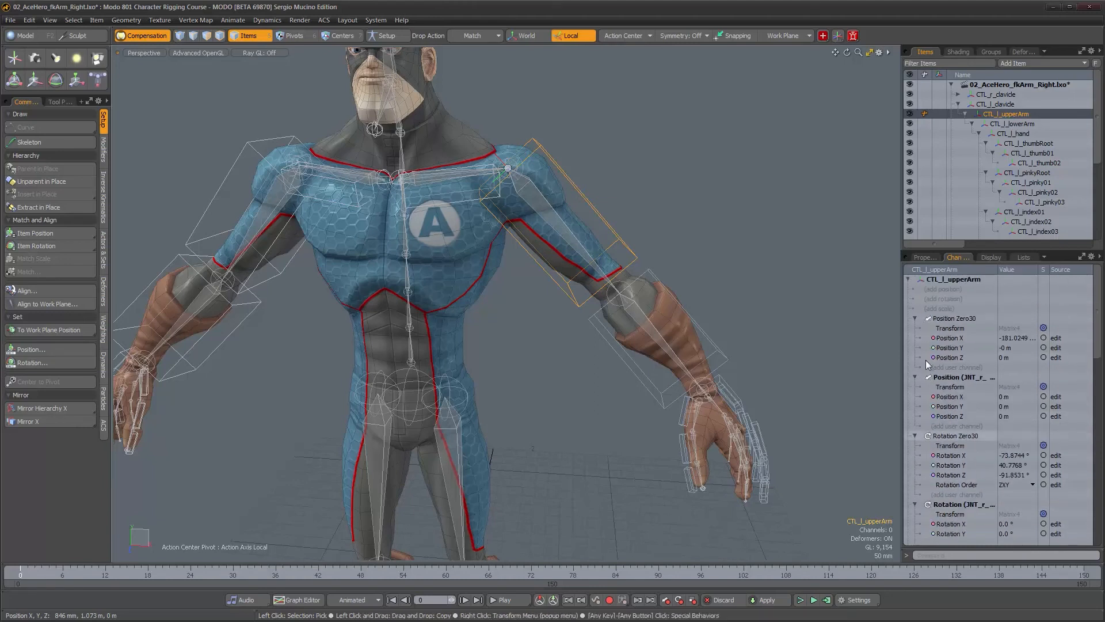
{"action": "left_click", "coordinate": [692, 229]}
{"action": "right_click_drag", "start_coordinate": [692, 229], "coordinate": [546, 298], "text": "alt"}
{"action": "left_click_drag", "start_coordinate": [547, 298], "coordinate": [608, 335], "text": "alt"}
{"action": "scroll", "coordinate": [596, 325], "scroll_direction": "up", "scroll_amount": 1}
{"action": "scroll", "coordinate": [609, 335], "scroll_direction": "down", "scroll_amount": 1}
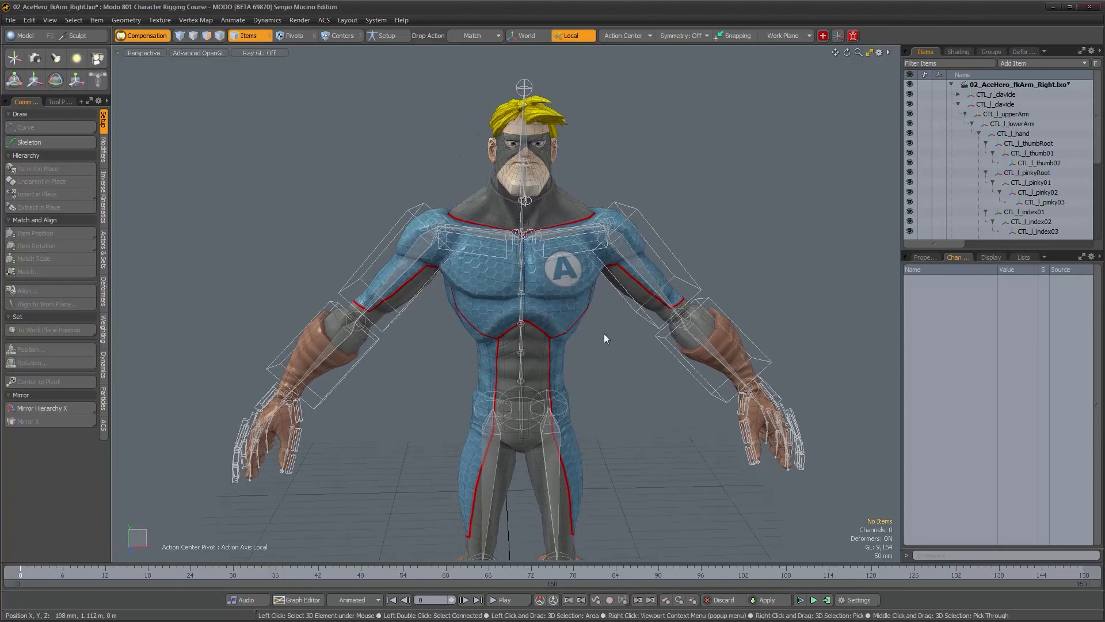
{"action": "left_click", "coordinate": [908, 258]}
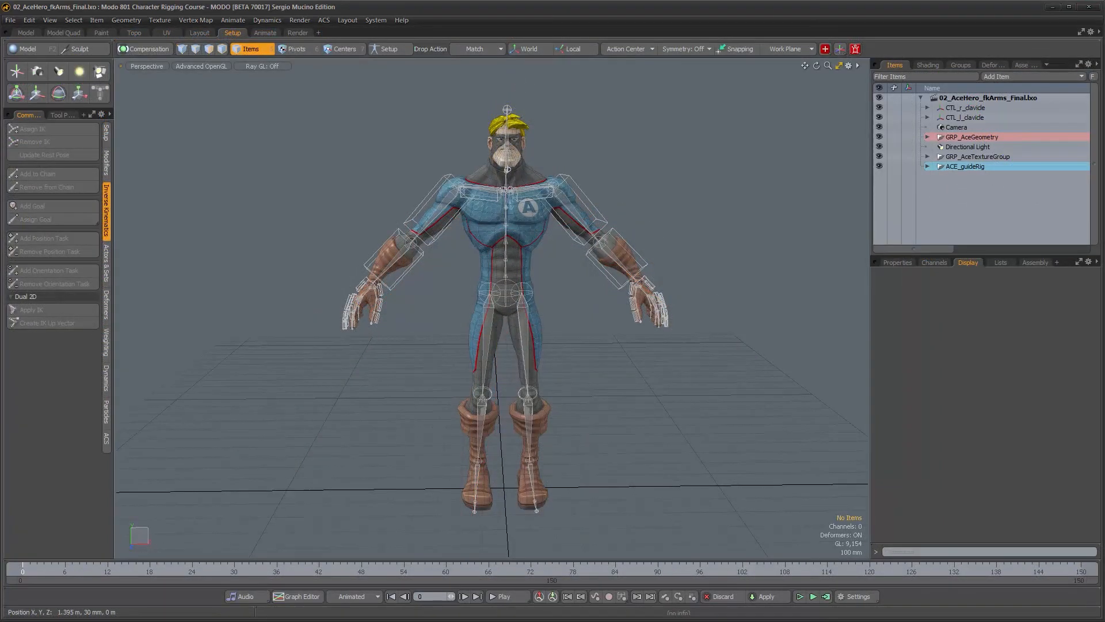
Add a group locator to the scene and name it ACE_Controls.
{"action": "left_click_drag", "start_coordinate": [518, 270], "coordinate": [477, 263], "text": "alt"}
{"action": "scroll", "coordinate": [474, 273], "scroll_direction": "up", "scroll_amount": 7}
{"action": "scroll", "coordinate": [477, 263], "scroll_direction": "down", "scroll_amount": 2}
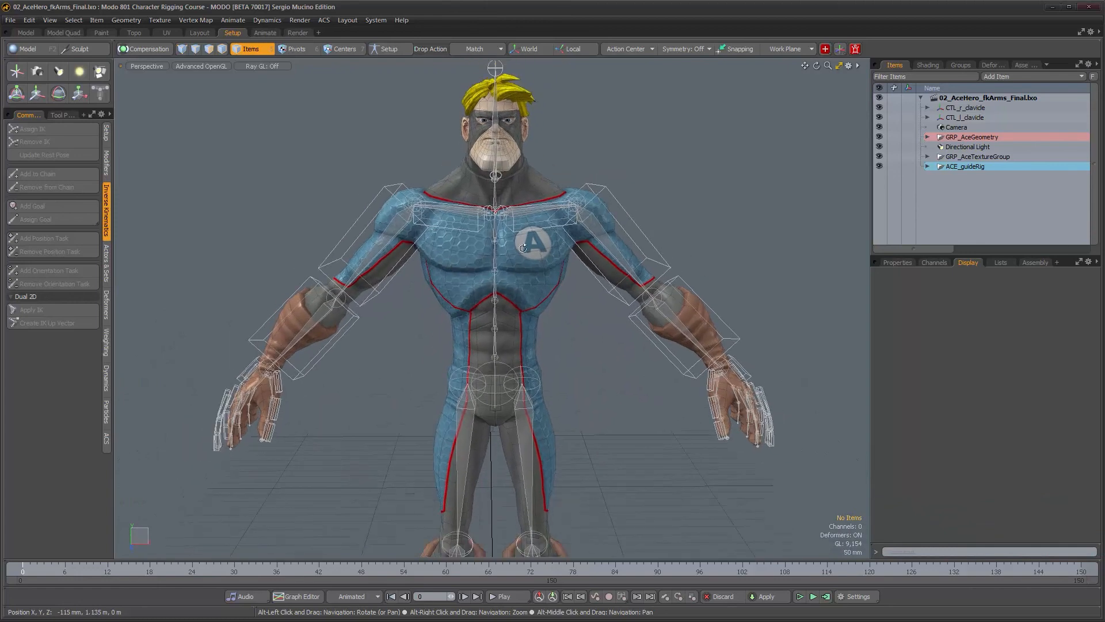
{"action": "left_click", "coordinate": [1045, 77]}
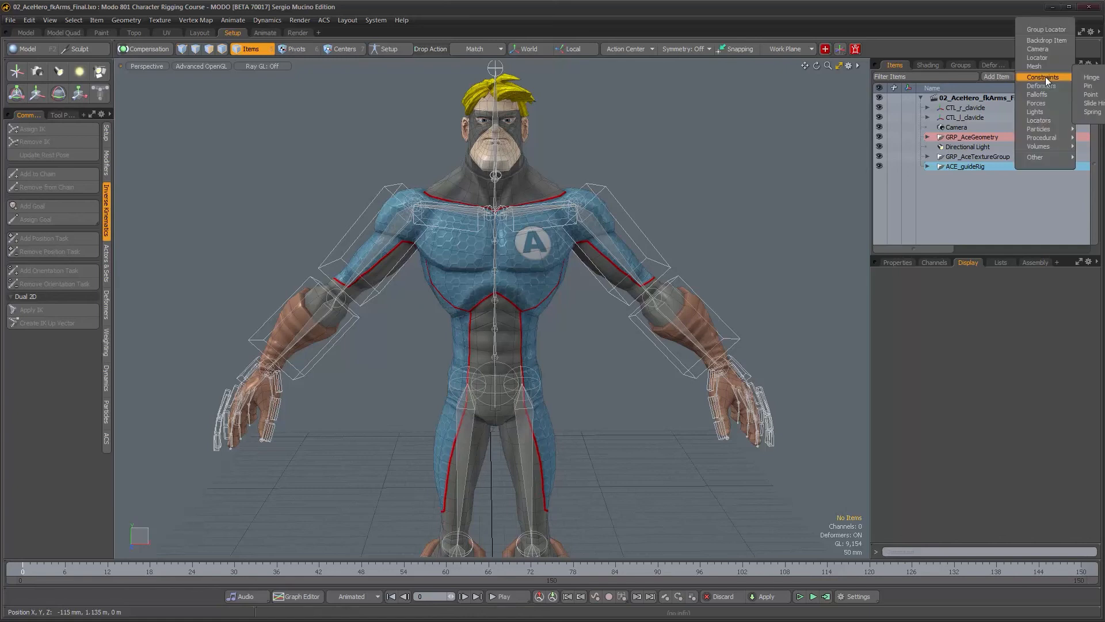
{"action": "mouse_move", "coordinate": [1047, 123]}
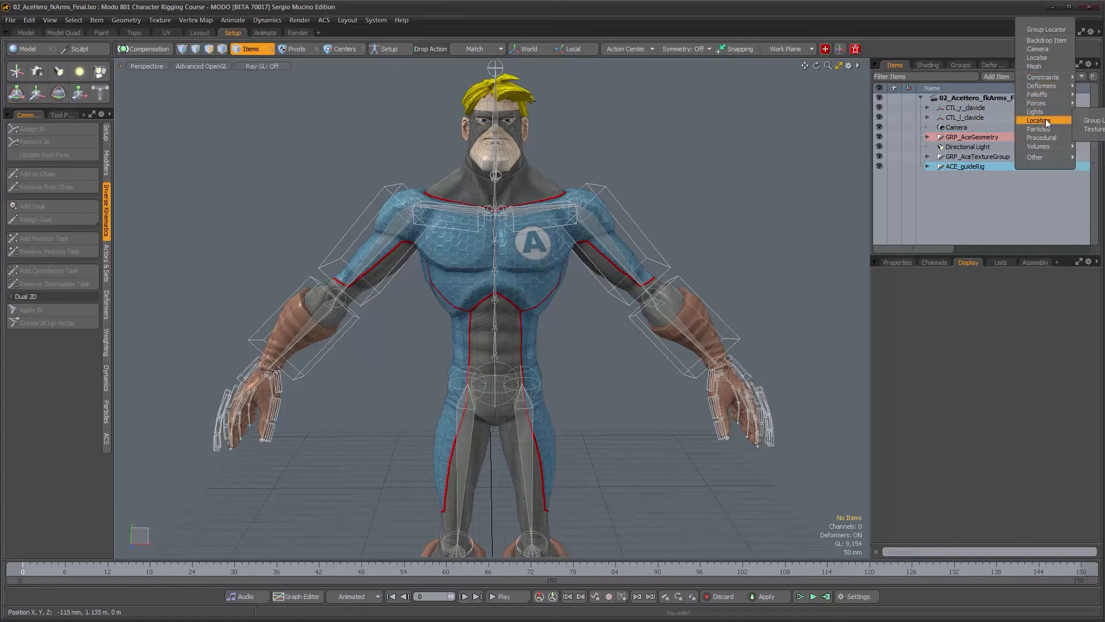
{"action": "left_click", "coordinate": [1091, 120]}
{"action": "double_click", "coordinate": [1011, 176]}
{"action": "type", "text": "ACE_Controls"}
{"action": "key", "text": "Return"}
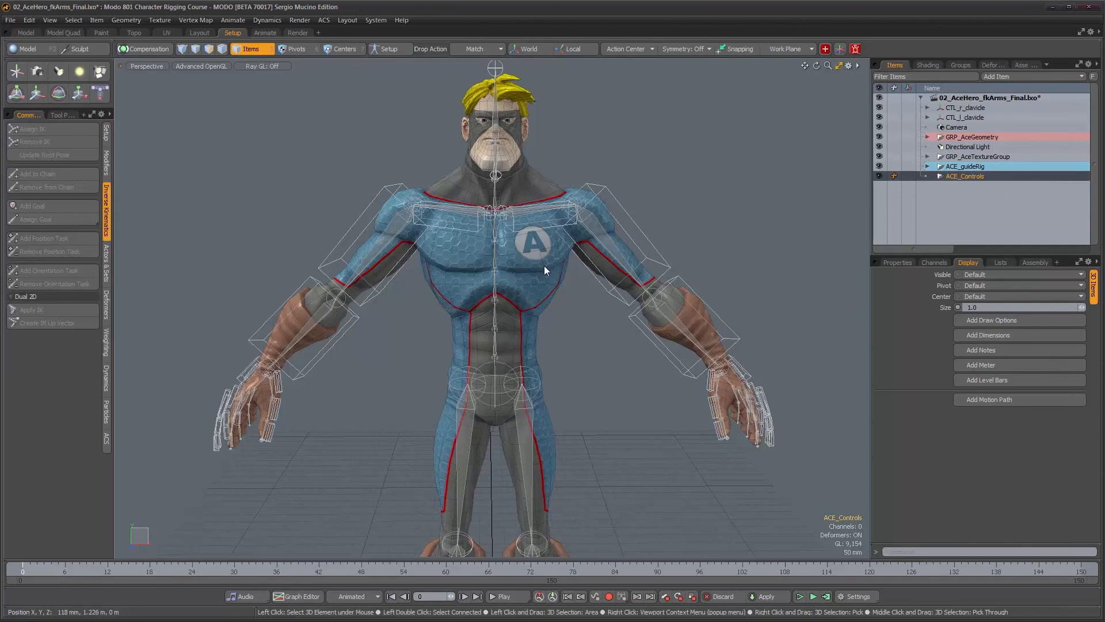
Parent the right and left clavicle controls under the ACE_Controls group and expand the group.
{"action": "left_click_drag", "start_coordinate": [551, 266], "coordinate": [550, 285], "text": "alt"}
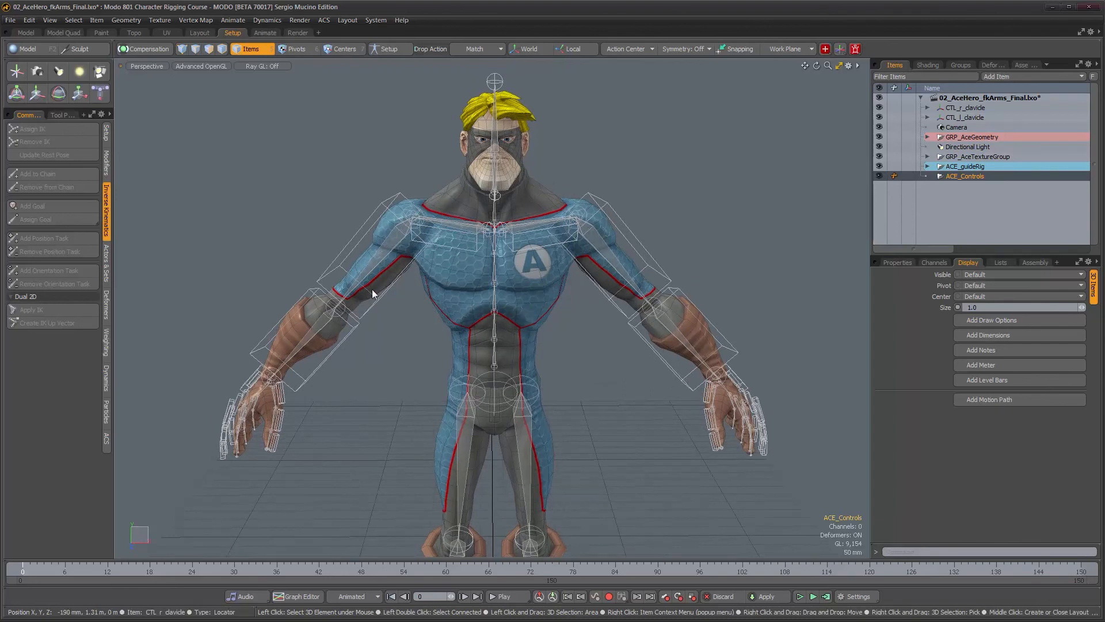
{"action": "mouse_move", "coordinate": [388, 370]}
{"action": "left_mouse_down", "text": "alt"}
{"action": "mouse_move", "coordinate": [518, 362]}
{"action": "mouse_move", "coordinate": [371, 366]}
{"action": "left_mouse_up", "text": "alt"}
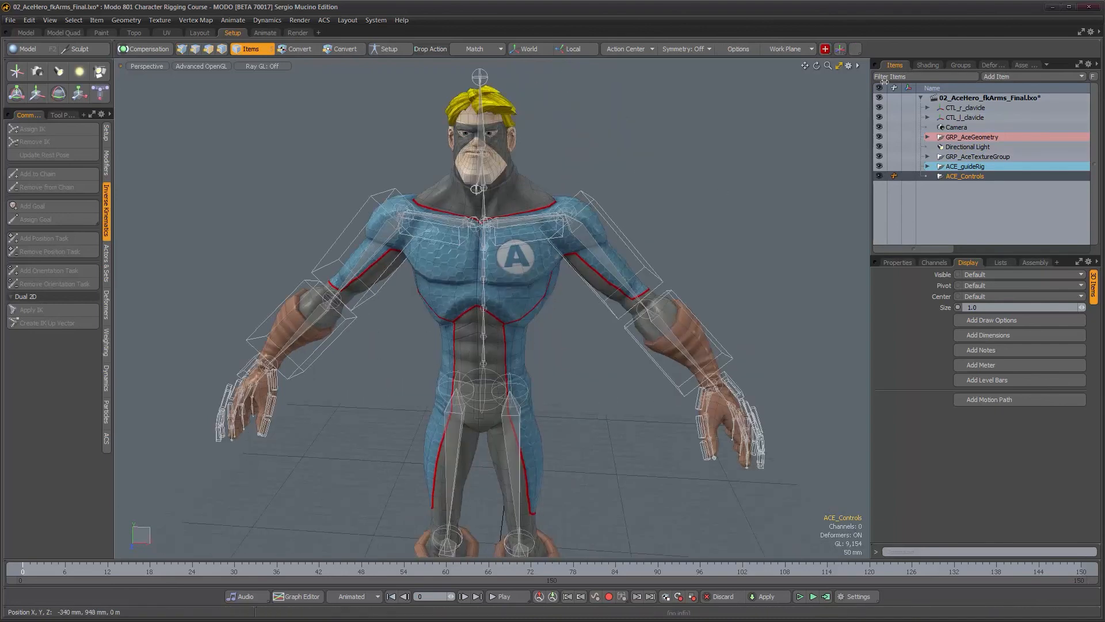
{"action": "left_click", "coordinate": [974, 108]}
{"action": "left_click", "coordinate": [977, 117], "text": "shift"}
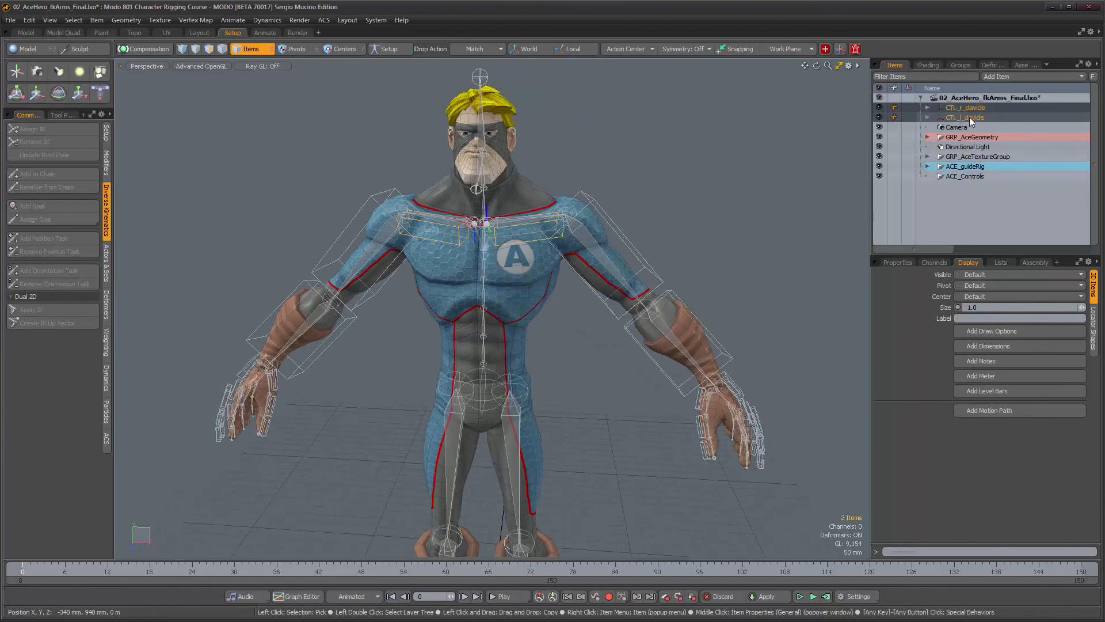
{"action": "left_click_drag", "start_coordinate": [977, 118], "coordinate": [969, 176]}
{"action": "left_click", "coordinate": [927, 157]}
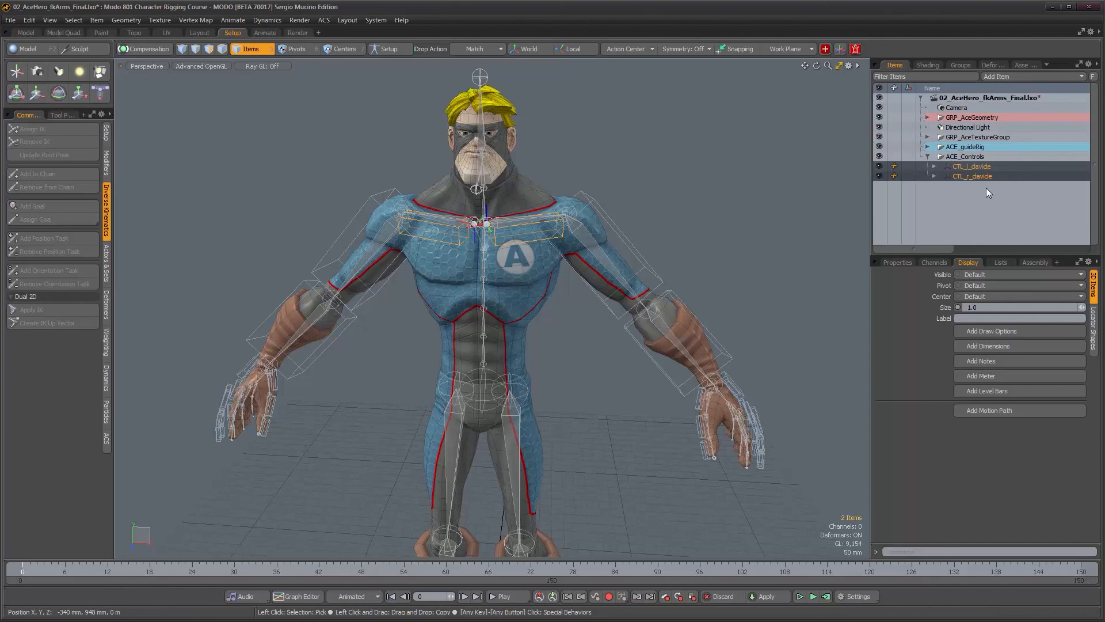
Add draw options to every control in both arm hierarchies and set their wireframe to User.
{"action": "left_click_drag", "start_coordinate": [559, 224], "coordinate": [576, 213], "text": "alt"}
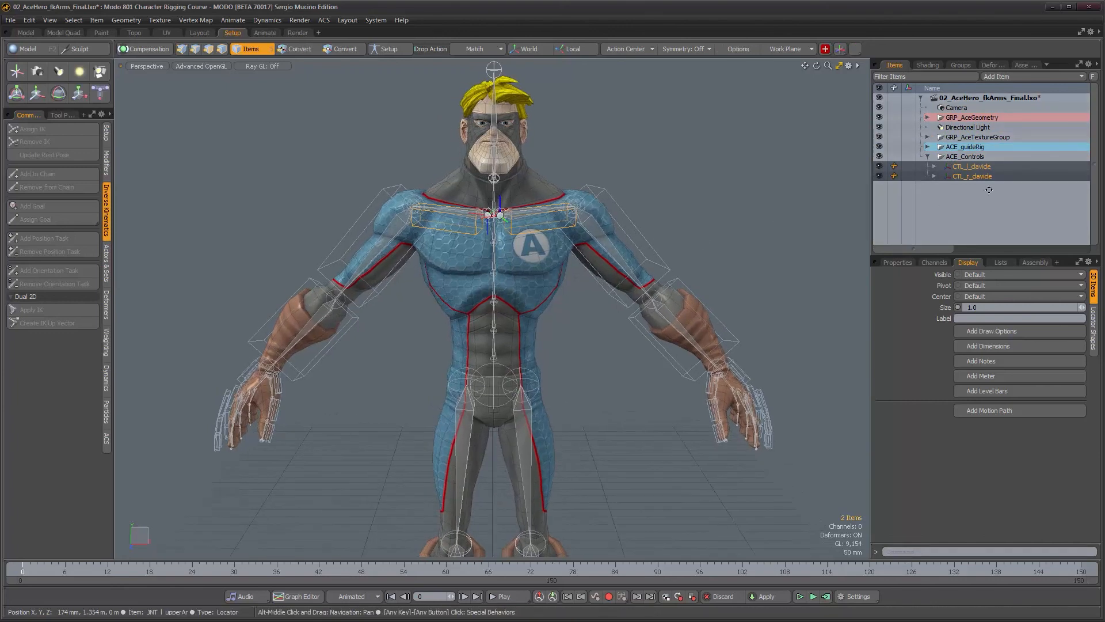
{"action": "double_click", "coordinate": [462, 233]}
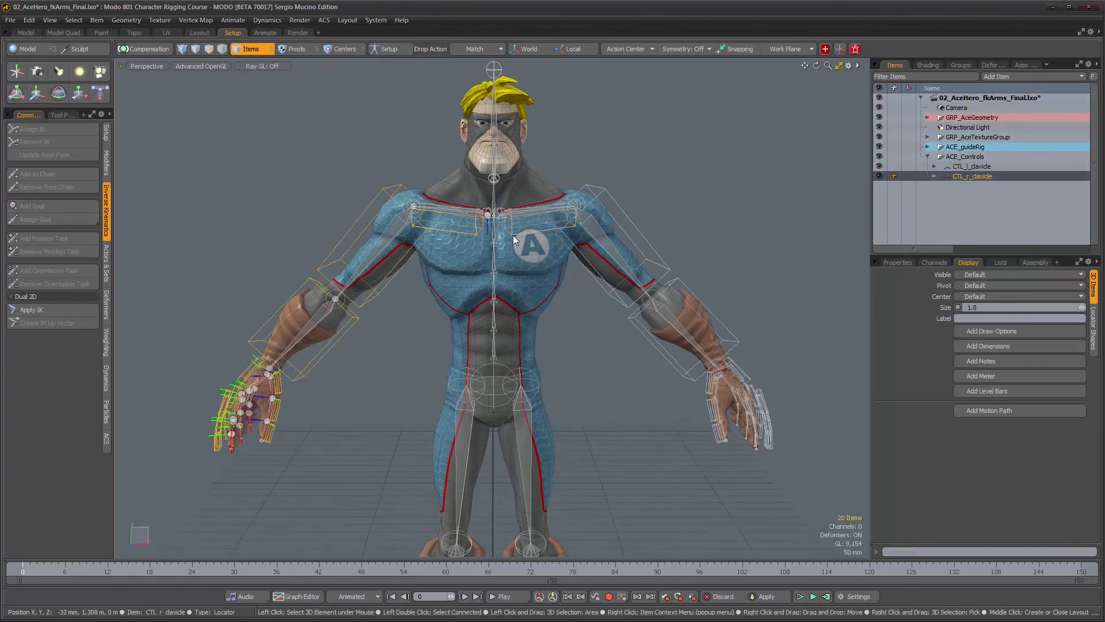
{"action": "double_click", "coordinate": [547, 232], "text": "shift"}
{"action": "left_click_drag", "start_coordinate": [573, 329], "coordinate": [579, 328], "text": "alt"}
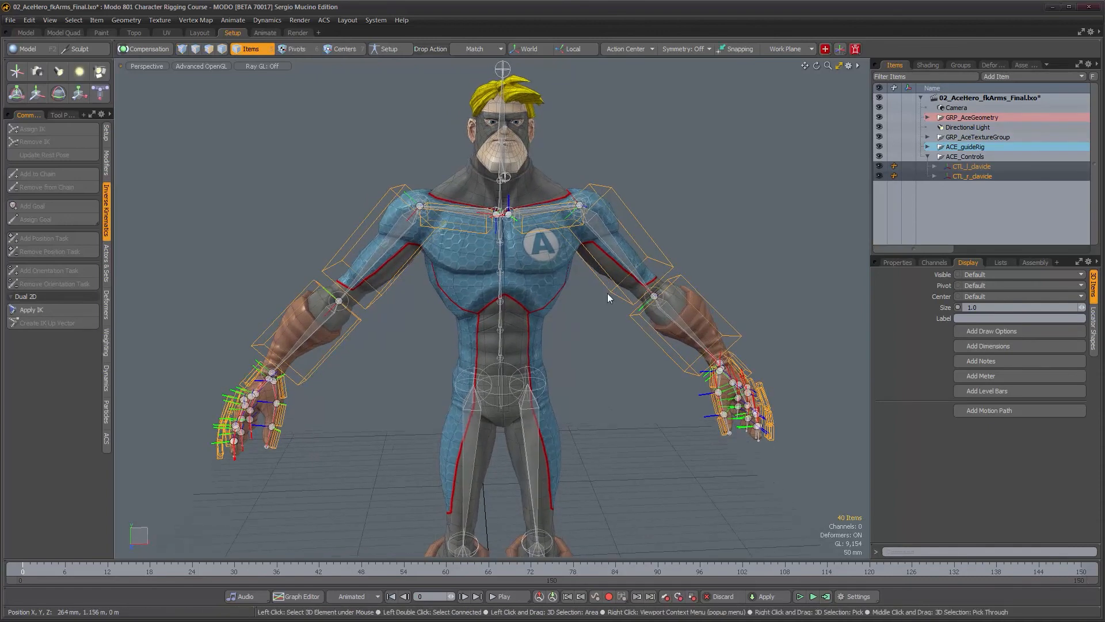
{"action": "left_click_drag", "start_coordinate": [387, 349], "coordinate": [420, 332], "text": "alt"}
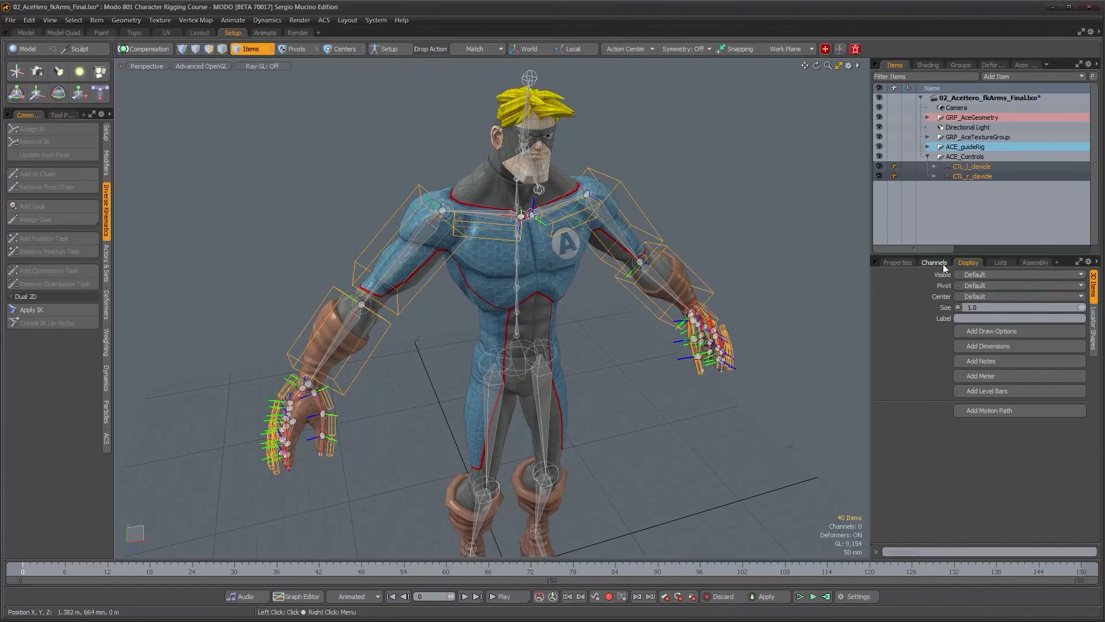
{"action": "left_click", "coordinate": [998, 334]}
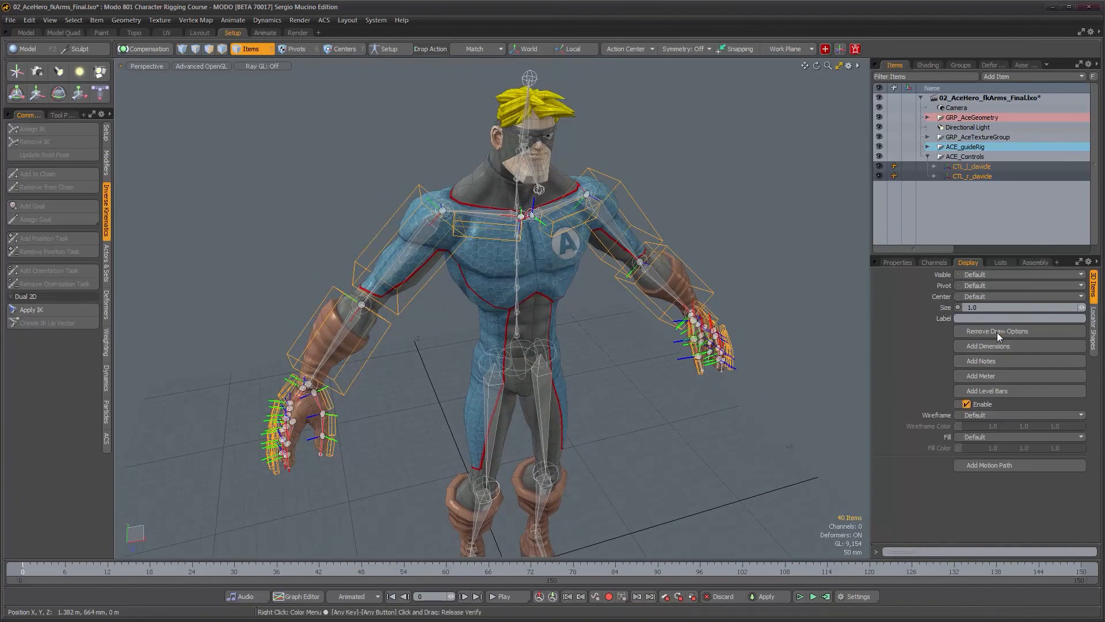
{"action": "left_click", "coordinate": [990, 415]}
{"action": "left_click", "coordinate": [985, 427]}
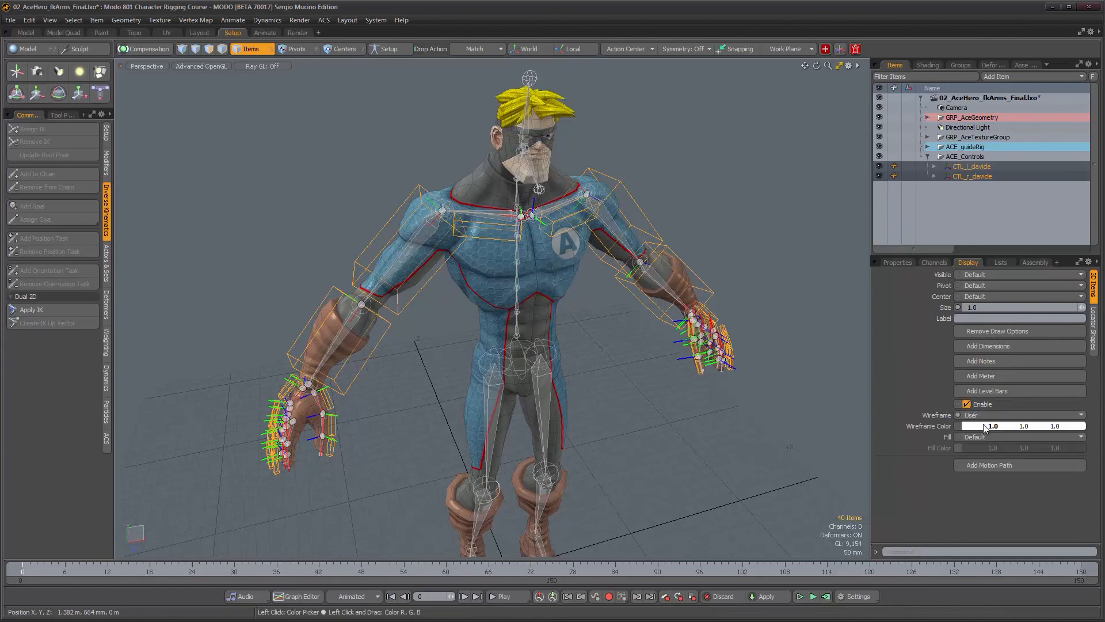
Set the arm controls' wireframe color to light blue (0.54, 0.9, 1.0) and clear the selection to view them.
{"action": "left_click", "coordinate": [998, 429]}
{"action": "left_click", "coordinate": [641, 354]}
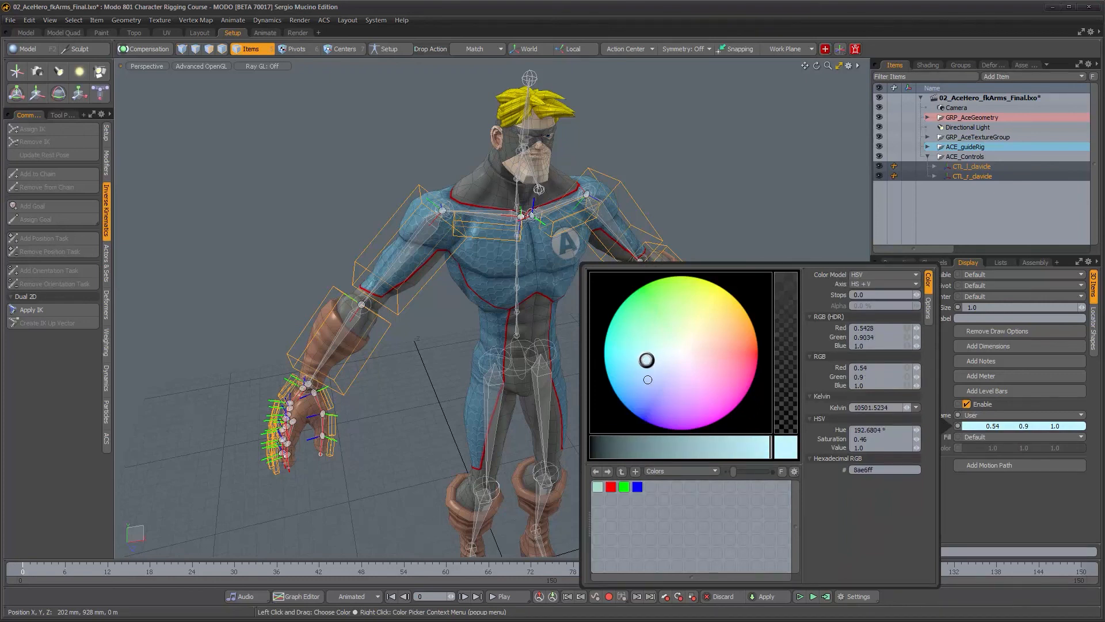
{"action": "left_click", "coordinate": [779, 125]}
{"action": "left_click_drag", "start_coordinate": [639, 259], "coordinate": [514, 263], "text": "alt"}
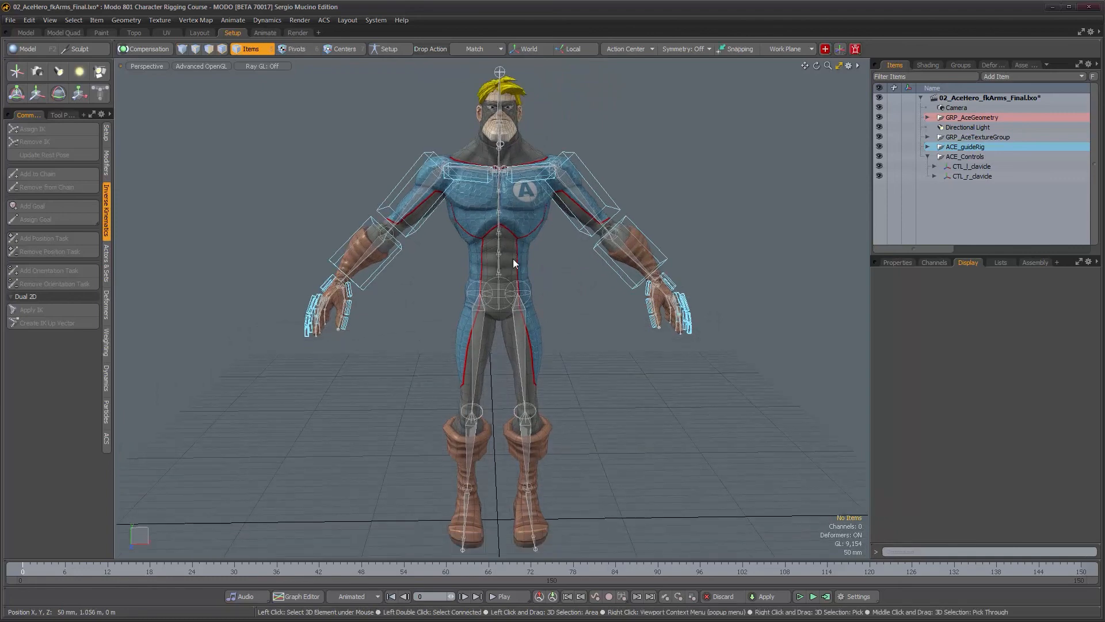
{"action": "left_click_drag", "start_coordinate": [514, 263], "coordinate": [515, 289], "text": "alt"}
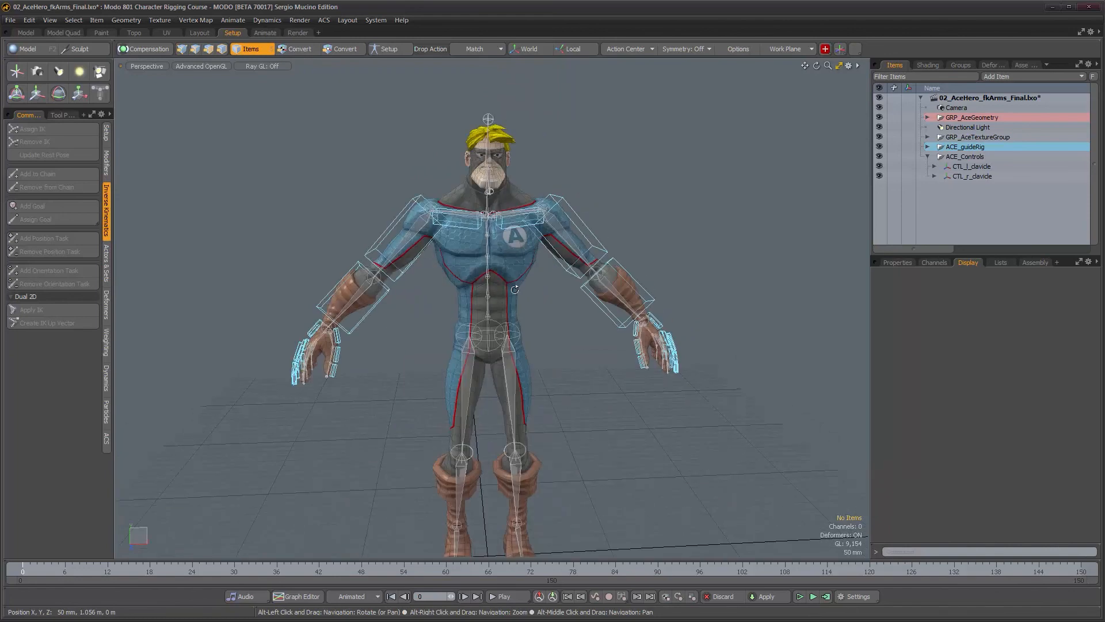
Set the ACE_Controls group's editor color to Yellow.
{"action": "left_click", "coordinate": [965, 157]}
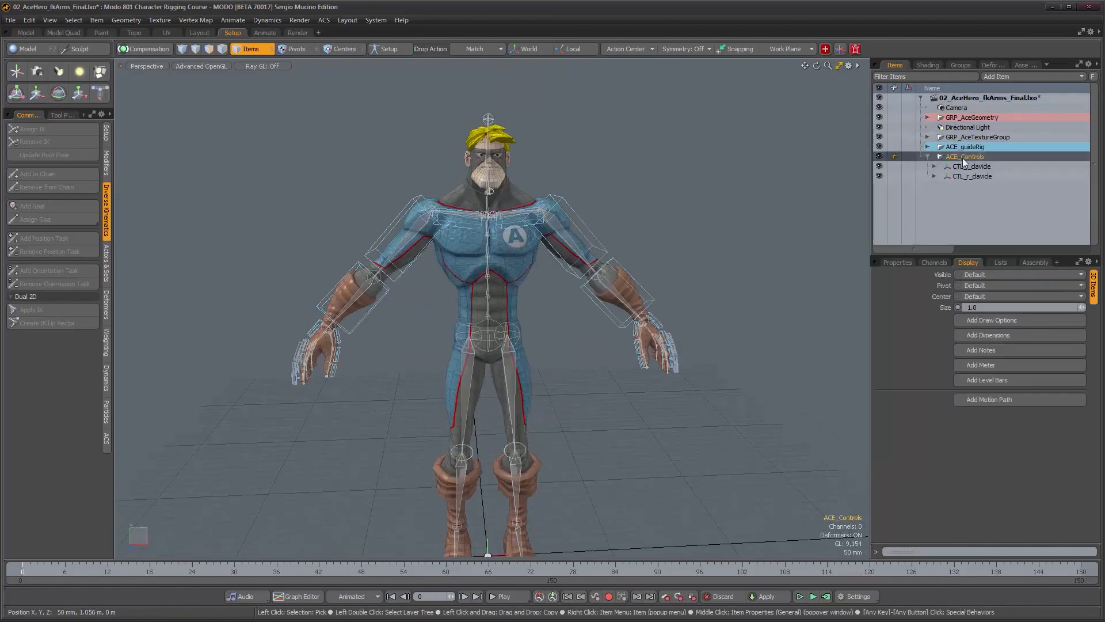
{"action": "right_click", "coordinate": [965, 158]}
{"action": "mouse_move", "coordinate": [965, 168]}
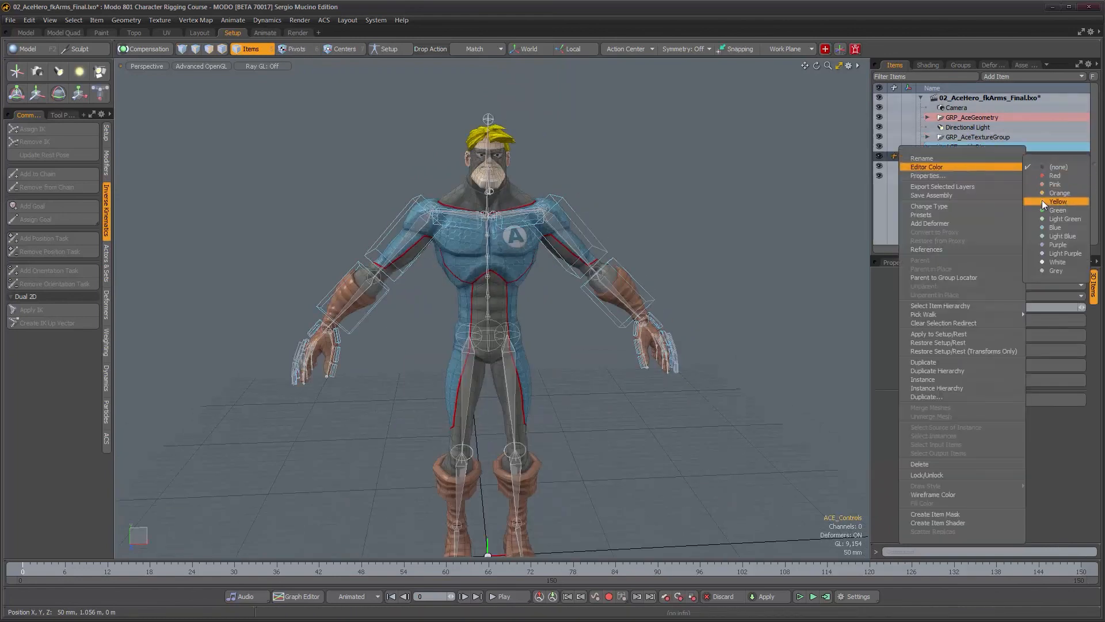
{"action": "left_click", "coordinate": [1059, 203]}
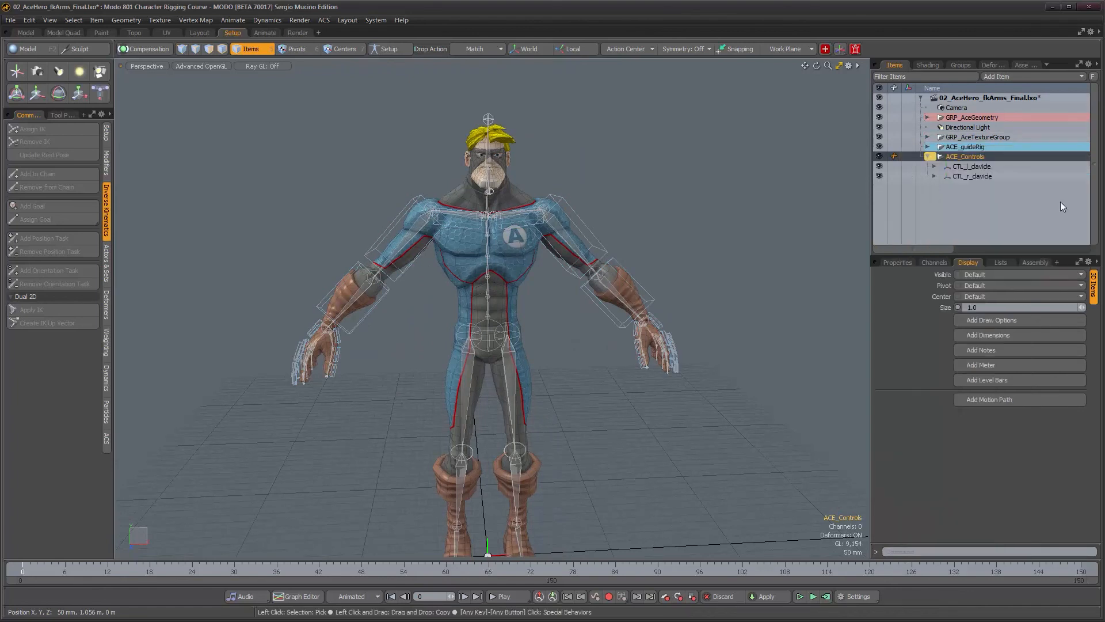
Select the left clavicle control, check the controls on both arms and collapse the ACE_Controls group.
{"action": "left_click", "coordinate": [972, 166]}
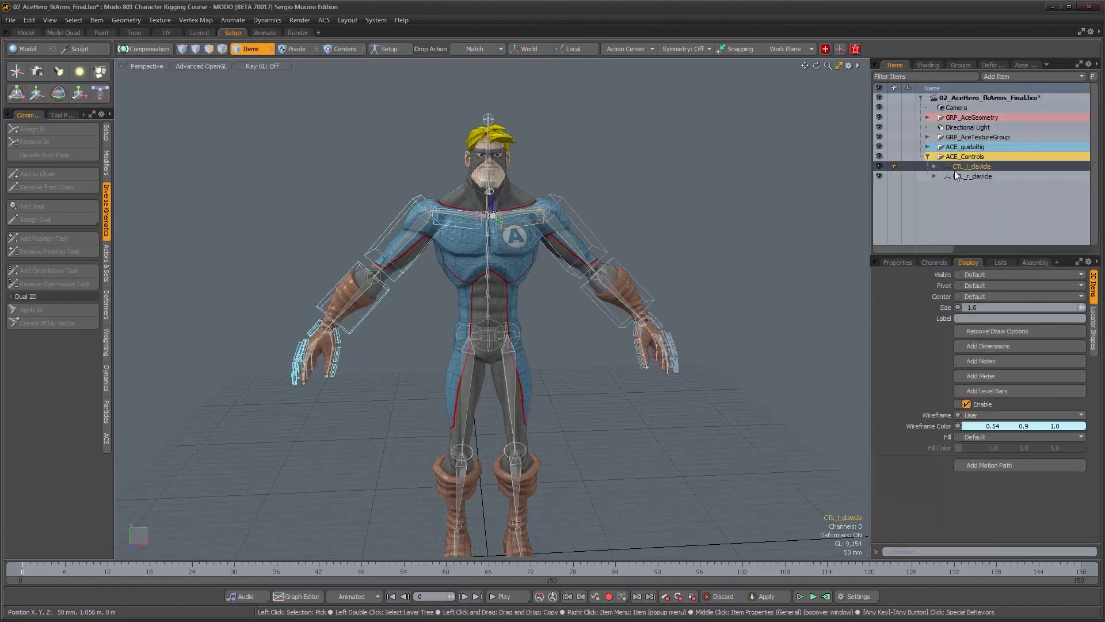
{"action": "left_click_drag", "start_coordinate": [598, 217], "coordinate": [586, 216], "text": "alt"}
{"action": "middle_click_drag", "start_coordinate": [586, 215], "coordinate": [593, 254], "text": "alt"}
{"action": "scroll", "coordinate": [546, 212], "scroll_direction": "up", "scroll_amount": 3}
{"action": "middle_click_drag", "start_coordinate": [554, 223], "coordinate": [570, 175], "text": "alt"}
{"action": "left_click", "coordinate": [928, 157]}
Hide the ACE_Controls and GRP_AceGeometry groups, leaving only the guide rig skeleton displayed.
{"action": "left_click_drag", "start_coordinate": [636, 239], "coordinate": [636, 251], "text": "alt"}
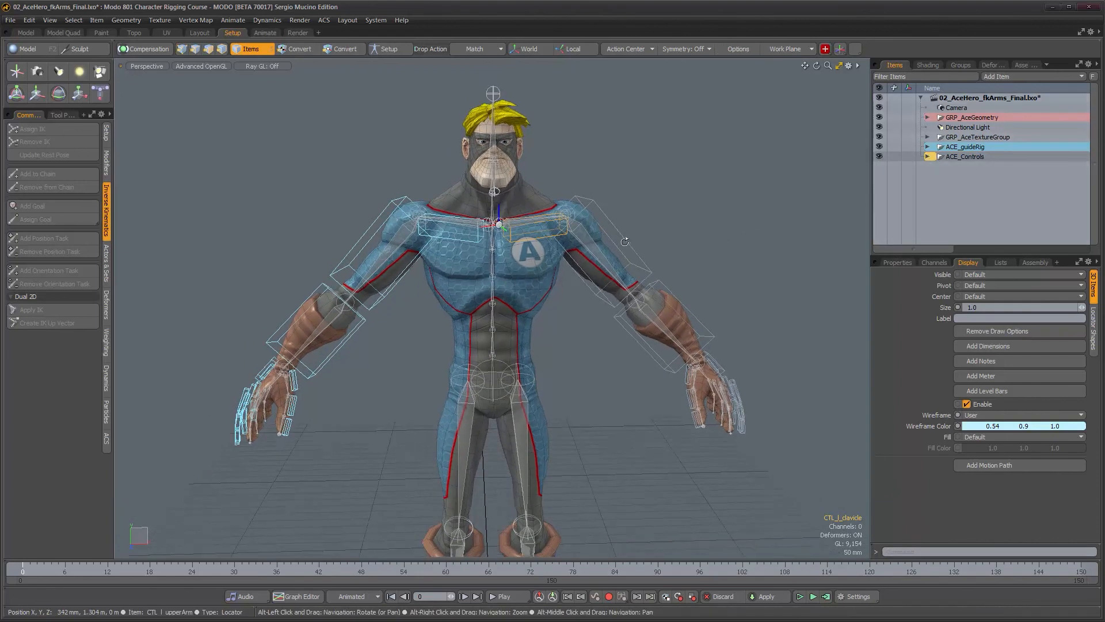
{"action": "left_click", "coordinate": [879, 156]}
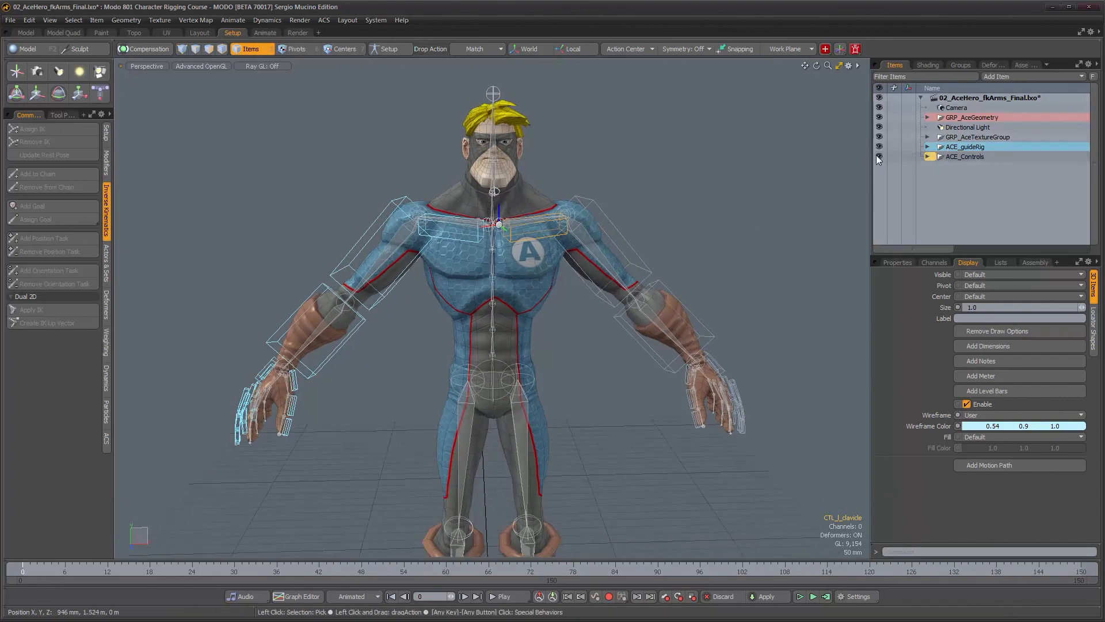
{"action": "left_click", "coordinate": [878, 117]}
{"action": "left_click_drag", "start_coordinate": [596, 264], "coordinate": [572, 249], "text": "alt"}
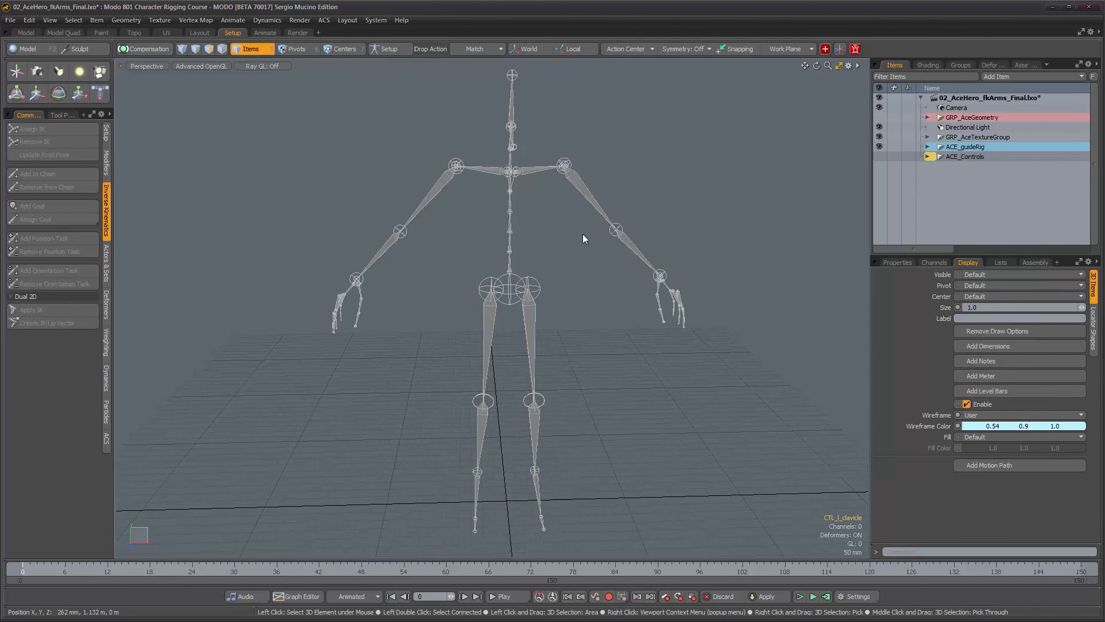
Examine the guide rig skeleton from several angles and distances.
{"action": "left_click_drag", "start_coordinate": [583, 234], "coordinate": [582, 254], "text": "alt"}
{"action": "left_click_drag", "start_coordinate": [547, 307], "coordinate": [581, 315], "text": "alt"}
{"action": "mouse_move", "coordinate": [581, 315]}
{"action": "right_mouse_down", "text": "alt"}
{"action": "mouse_move", "coordinate": [567, 317]}
{"action": "mouse_move", "coordinate": [594, 315]}
{"action": "right_mouse_up", "text": "alt"}
{"action": "left_click_drag", "start_coordinate": [594, 315], "coordinate": [552, 259], "text": "alt"}
{"action": "right_click_drag", "start_coordinate": [553, 259], "coordinate": [537, 271], "text": "alt"}
{"action": "middle_click_drag", "start_coordinate": [537, 271], "coordinate": [525, 246], "text": "alt"}
{"action": "right_click_drag", "start_coordinate": [526, 246], "coordinate": [520, 243], "text": "alt"}
{"action": "left_click_drag", "start_coordinate": [531, 267], "coordinate": [533, 266], "text": "alt"}
{"action": "middle_click_drag", "start_coordinate": [533, 266], "coordinate": [535, 259], "text": "alt"}
{"action": "mouse_move", "coordinate": [534, 259]}
{"action": "left_mouse_down", "text": "alt"}
{"action": "mouse_move", "coordinate": [594, 279]}
{"action": "mouse_move", "coordinate": [541, 276]}
{"action": "left_mouse_up", "text": "alt"}
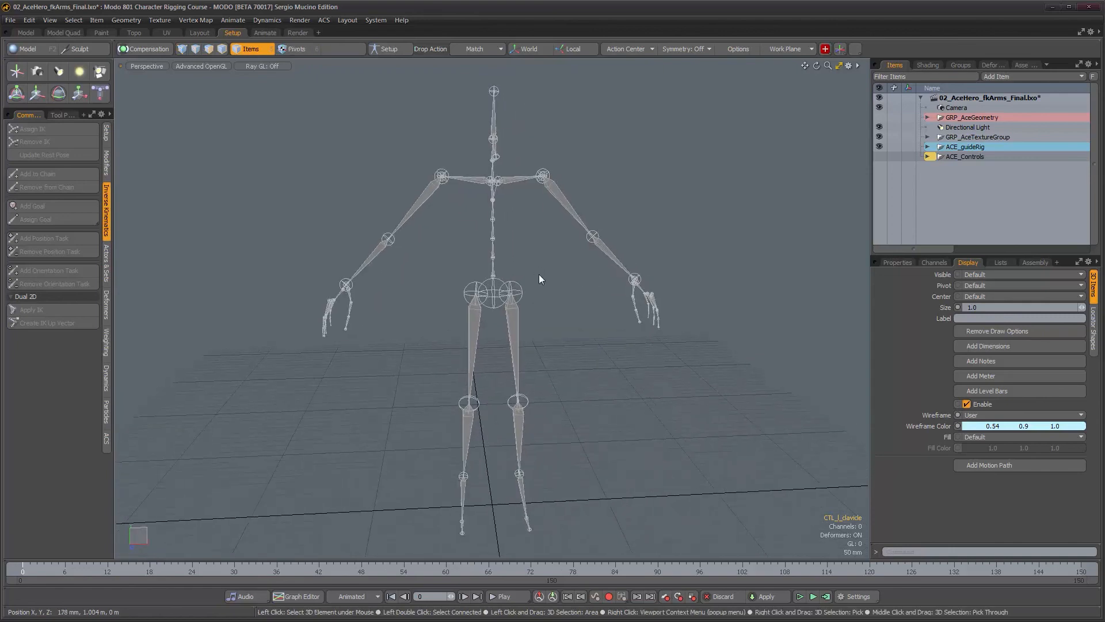
{"action": "left_click_drag", "start_coordinate": [469, 217], "coordinate": [511, 266], "text": "alt"}
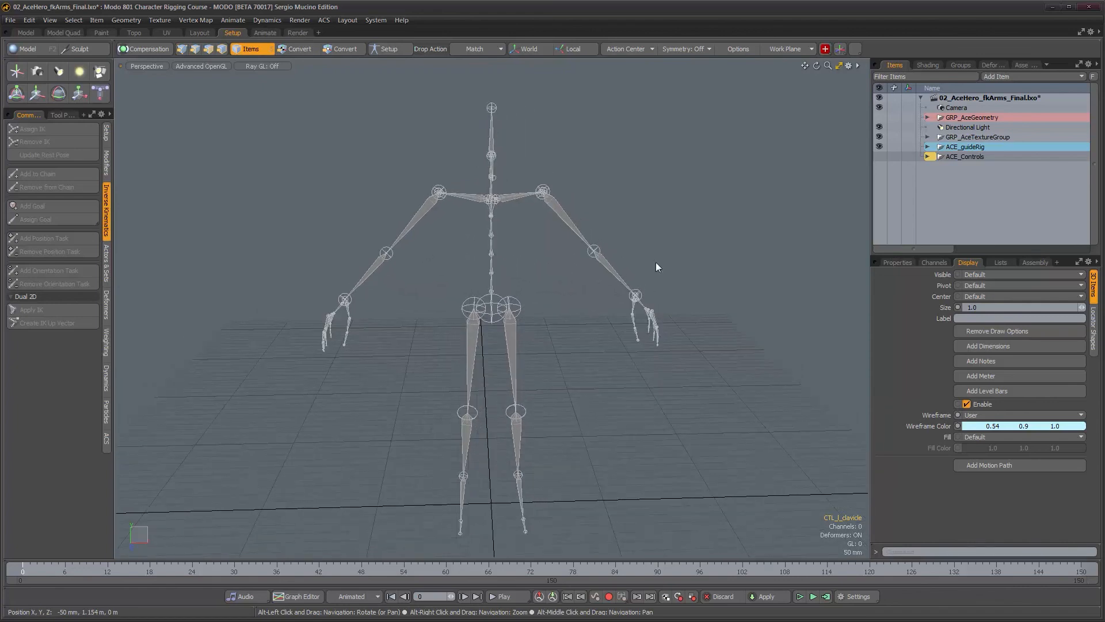
Duplicate the ACE_guideRig group with its joints and rename the copy ACE_mainRig.
{"action": "left_click", "coordinate": [965, 146]}
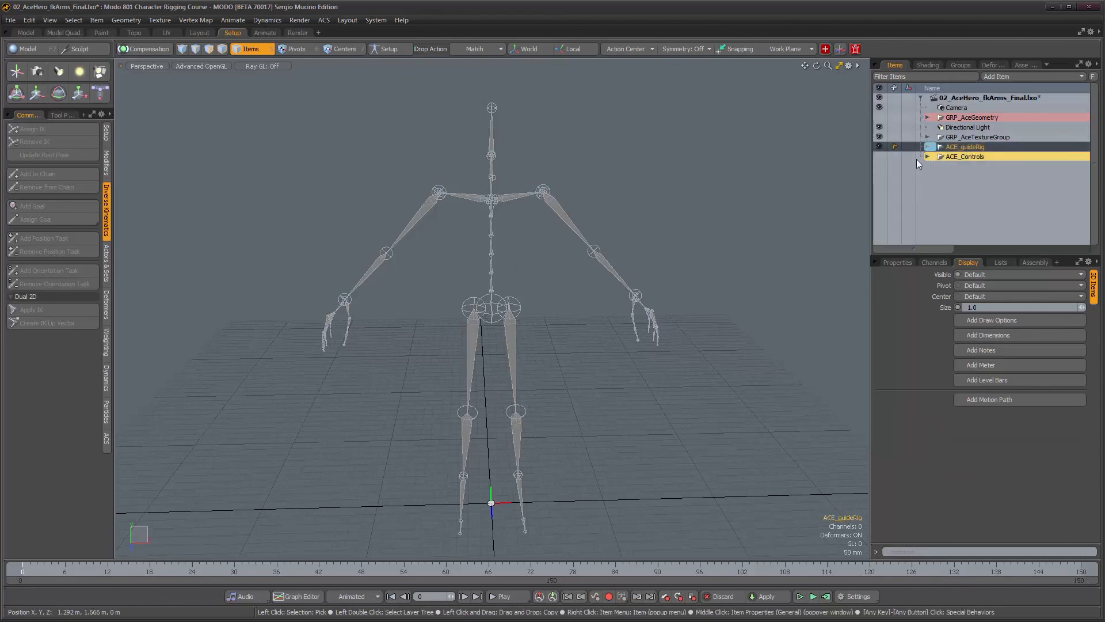
{"action": "key", "text": "ctrl+d"}
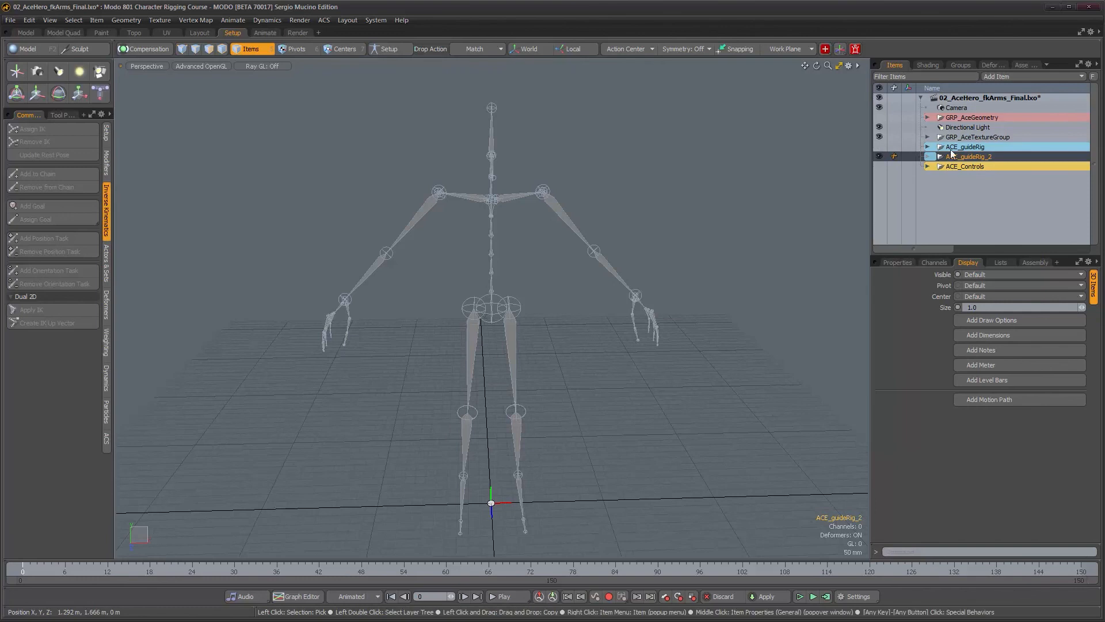
{"action": "double_click", "coordinate": [982, 157]}
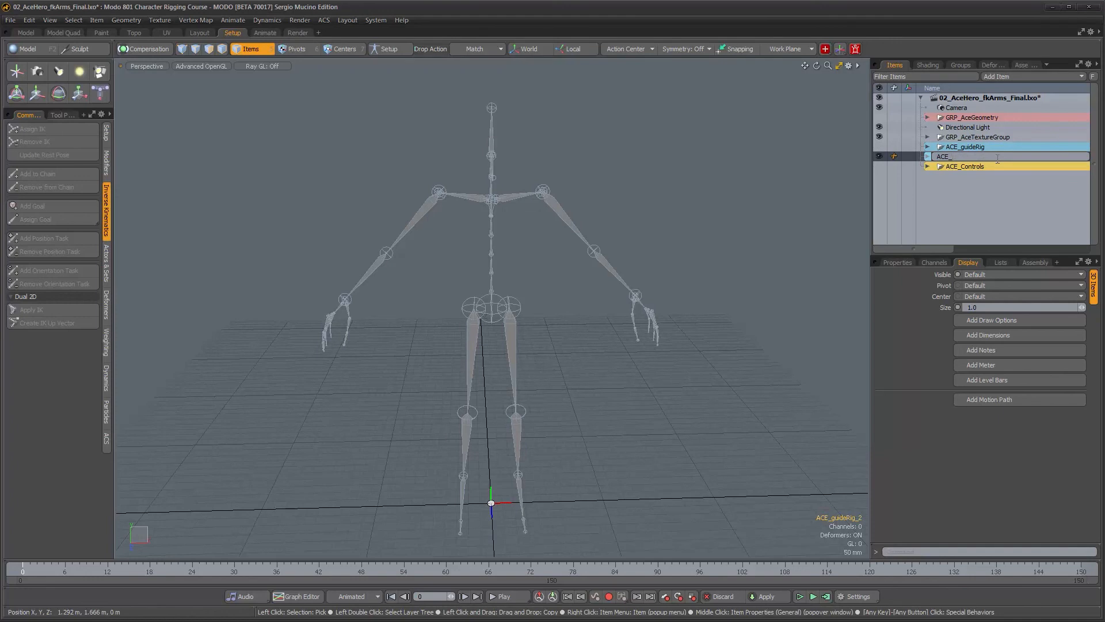
{"action": "type", "text": "ACE_mainRig"}
{"action": "key", "text": "Return"}
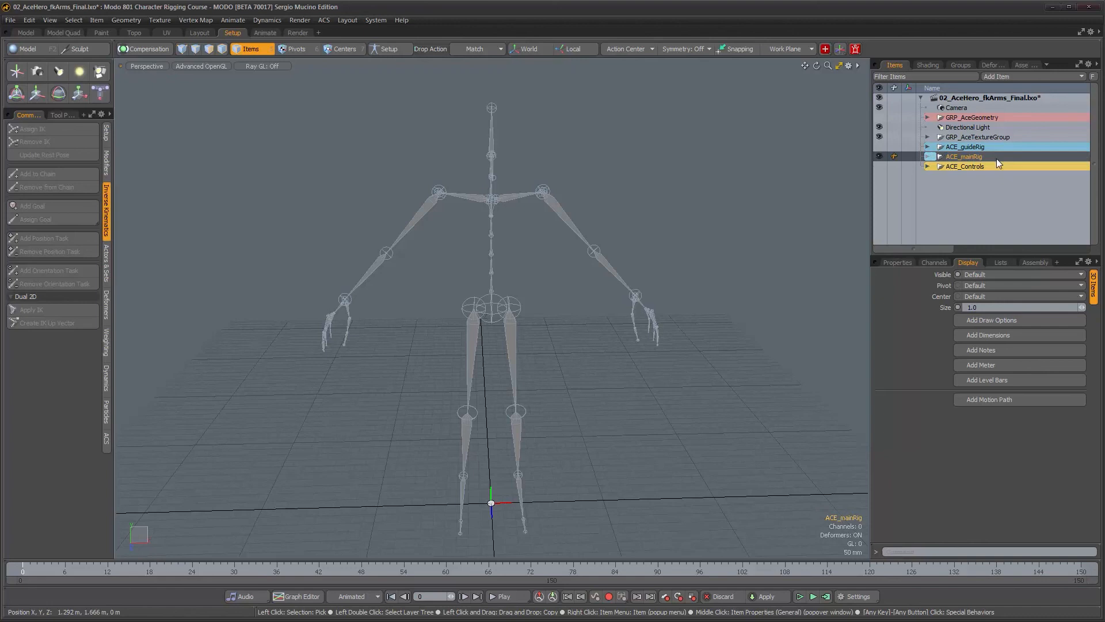
Fully expand the joint hierarchies of the ACE_mainRig and ACE_guideRig groups.
{"action": "left_click", "coordinate": [927, 157]}
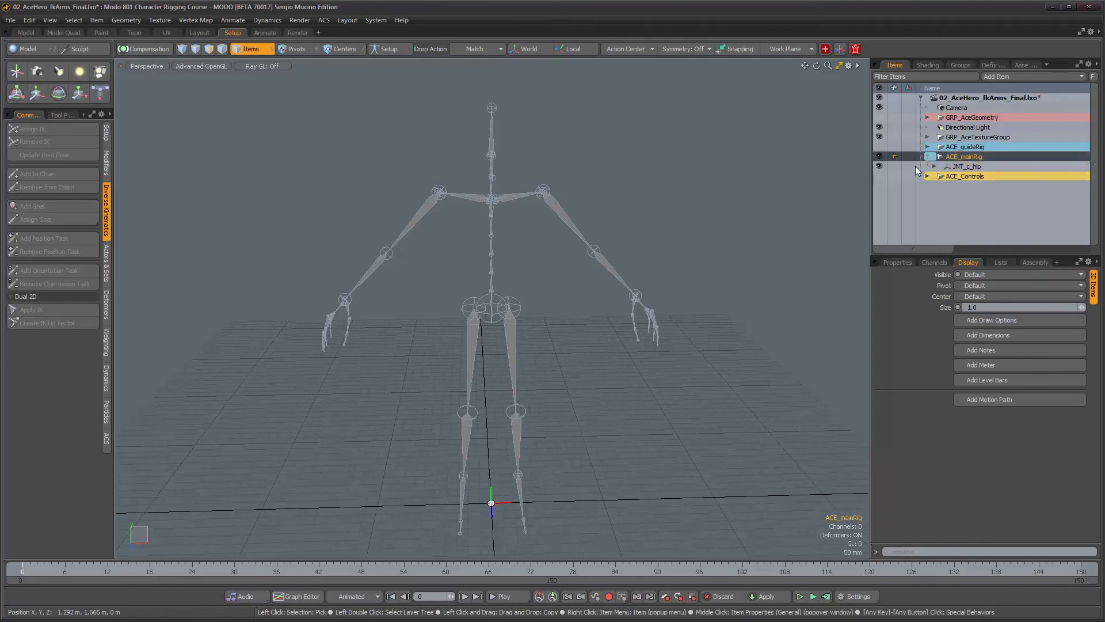
{"action": "left_click", "coordinate": [934, 167], "text": "shift"}
{"action": "scroll", "coordinate": [935, 166], "scroll_direction": "down", "scroll_amount": 3}
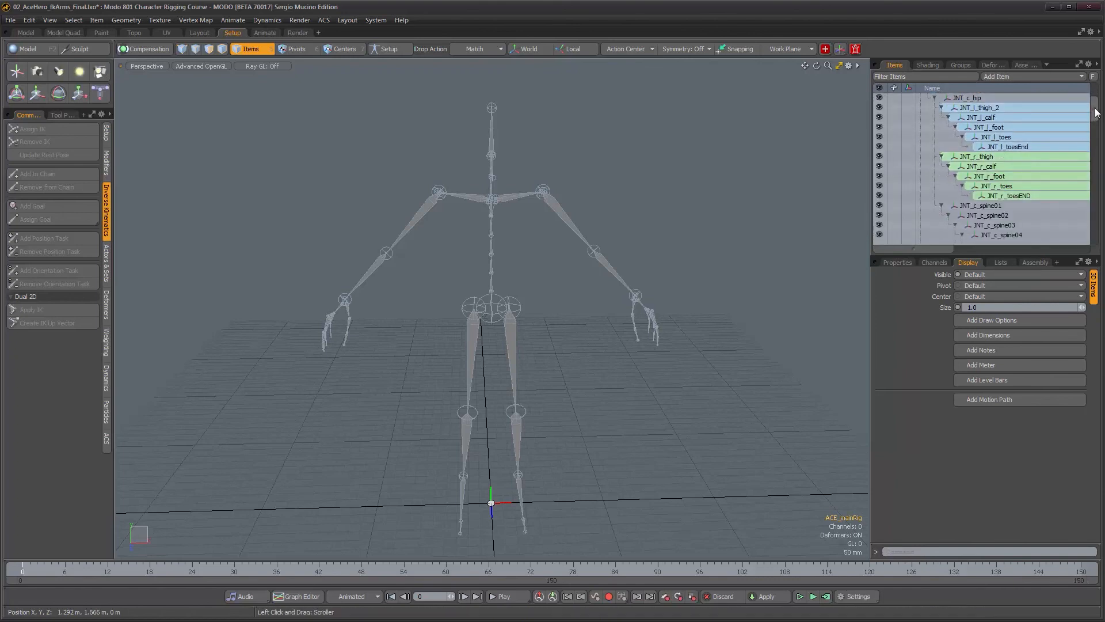
{"action": "left_click_drag", "start_coordinate": [1096, 116], "coordinate": [1096, 104]}
{"action": "left_click", "coordinate": [928, 127]}
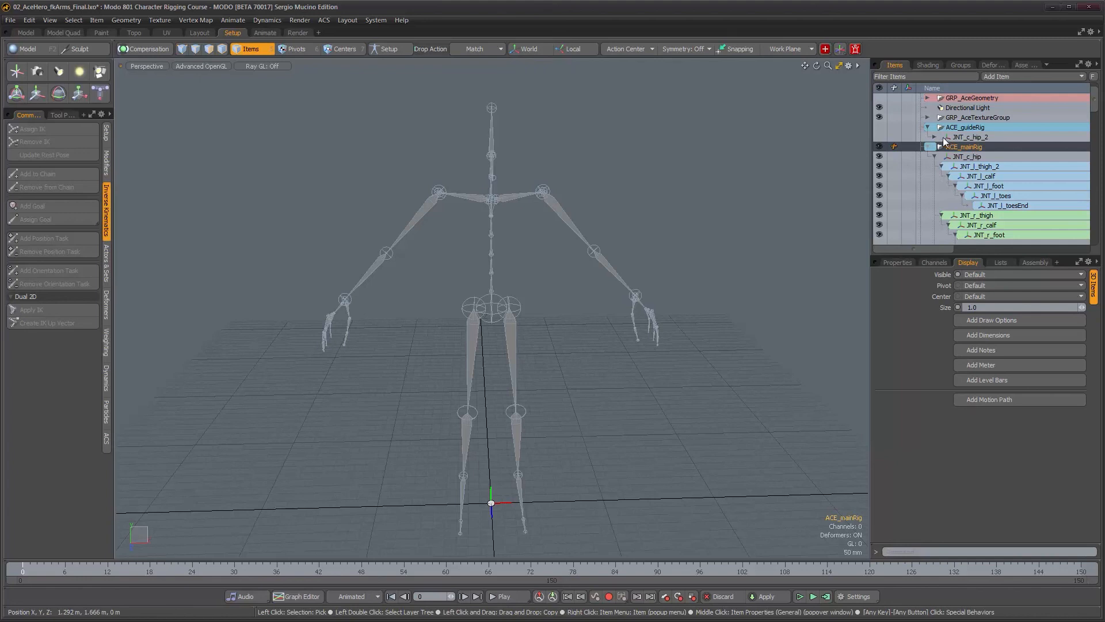
{"action": "left_click", "coordinate": [935, 137], "text": "shift"}
{"action": "scroll", "coordinate": [972, 167], "scroll_direction": "up", "scroll_amount": 2}
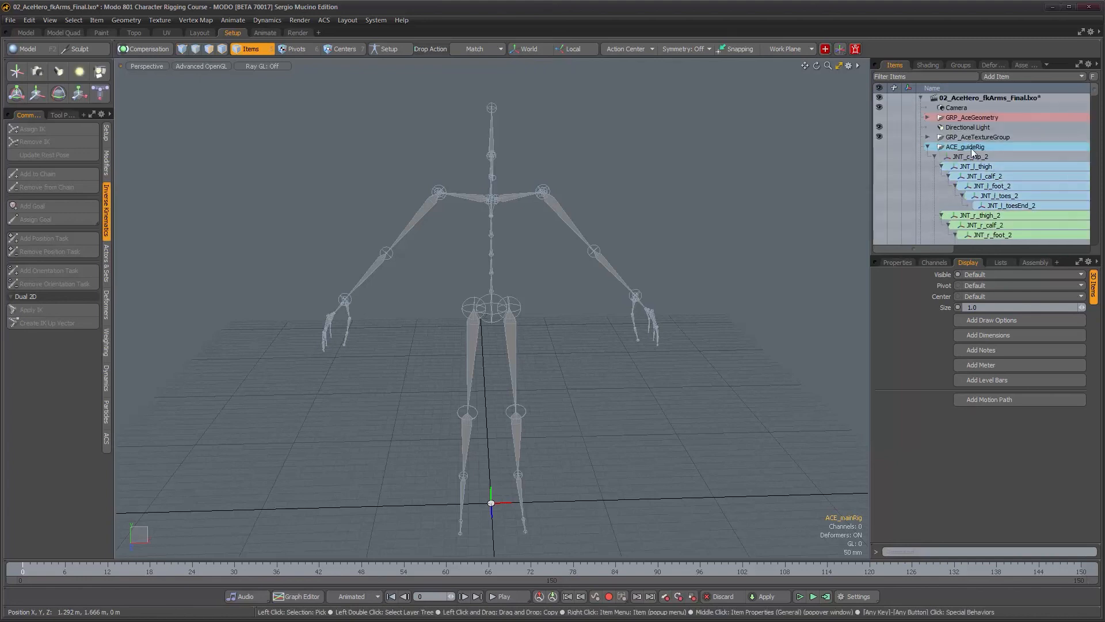
Examine the joint names throughout both rig hierarchies for number suffixes and mismatches between the two skeletons.
{"action": "scroll", "coordinate": [1019, 193], "scroll_direction": "down", "scroll_amount": 8}
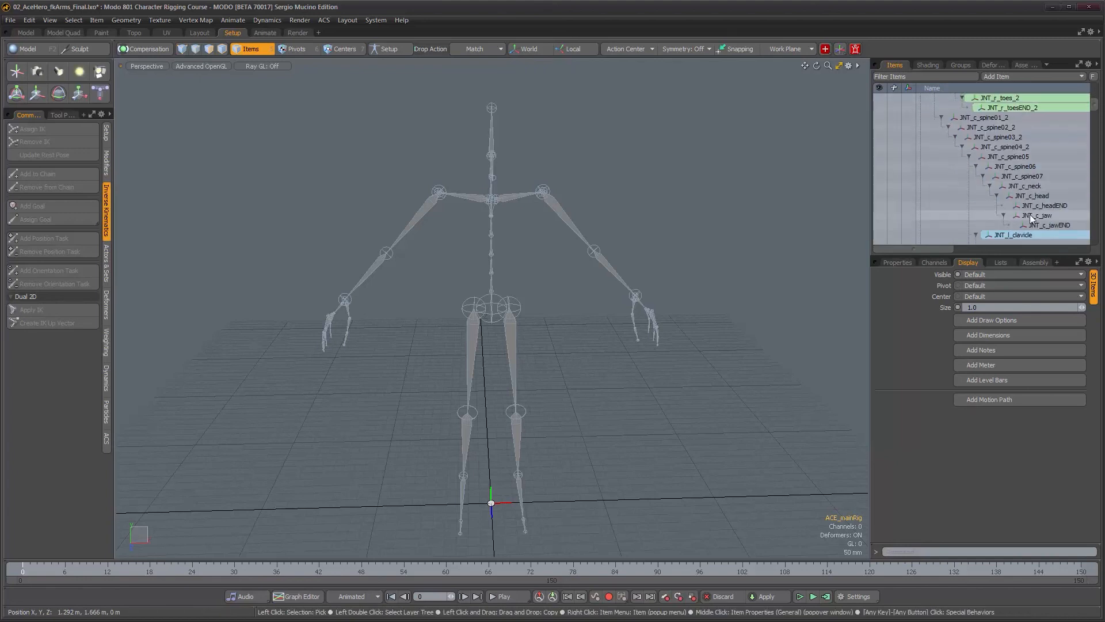
{"action": "scroll", "coordinate": [1025, 194], "scroll_direction": "down", "scroll_amount": 3}
{"action": "mouse_move", "coordinate": [943, 250]}
{"action": "left_mouse_down"}
{"action": "mouse_move", "coordinate": [996, 253]}
{"action": "mouse_move", "coordinate": [927, 240]}
{"action": "left_mouse_up"}
{"action": "scroll", "coordinate": [964, 222], "scroll_direction": "down", "scroll_amount": 5}
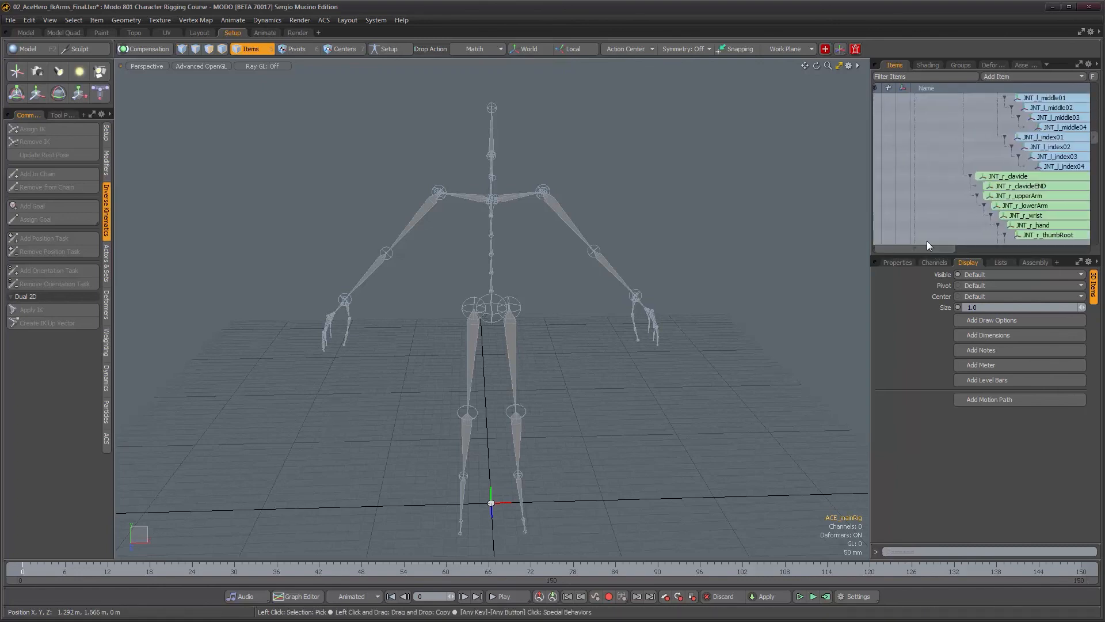
{"action": "scroll", "coordinate": [931, 237], "scroll_direction": "down", "scroll_amount": 5}
{"action": "scroll", "coordinate": [951, 244], "scroll_direction": "down", "scroll_amount": 5}
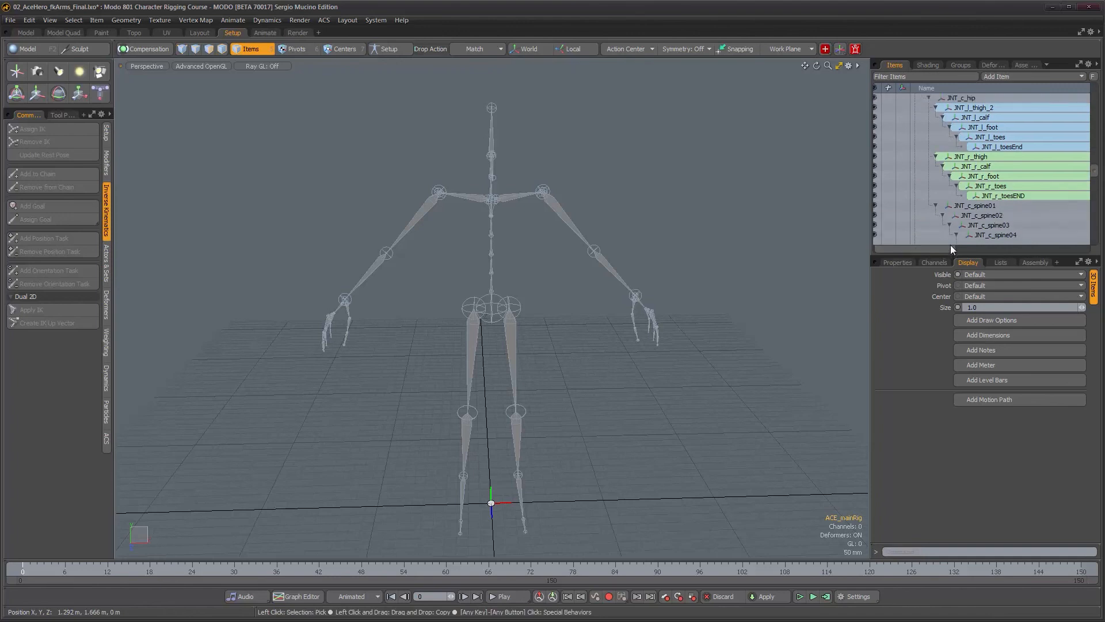
{"action": "scroll", "coordinate": [951, 244], "scroll_direction": "down", "scroll_amount": 3}
{"action": "mouse_move", "coordinate": [949, 246]}
{"action": "left_mouse_down"}
{"action": "mouse_move", "coordinate": [988, 246]}
{"action": "mouse_move", "coordinate": [948, 246]}
{"action": "left_mouse_up"}
{"action": "scroll", "coordinate": [949, 217], "scroll_direction": "down", "scroll_amount": 9}
{"action": "scroll", "coordinate": [948, 217], "scroll_direction": "up", "scroll_amount": 12}
{"action": "scroll", "coordinate": [948, 217], "scroll_direction": "up", "scroll_amount": 15}
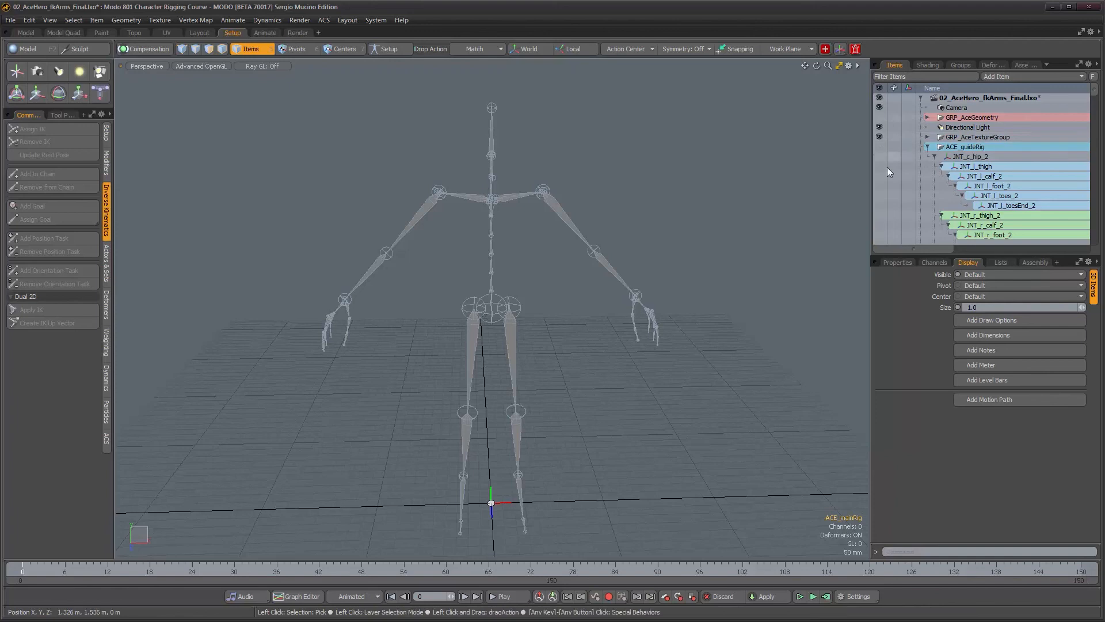
Enlarge the item list to full height and widen it so the nested joint names are readable.
{"action": "key", "text": "KP_0"}
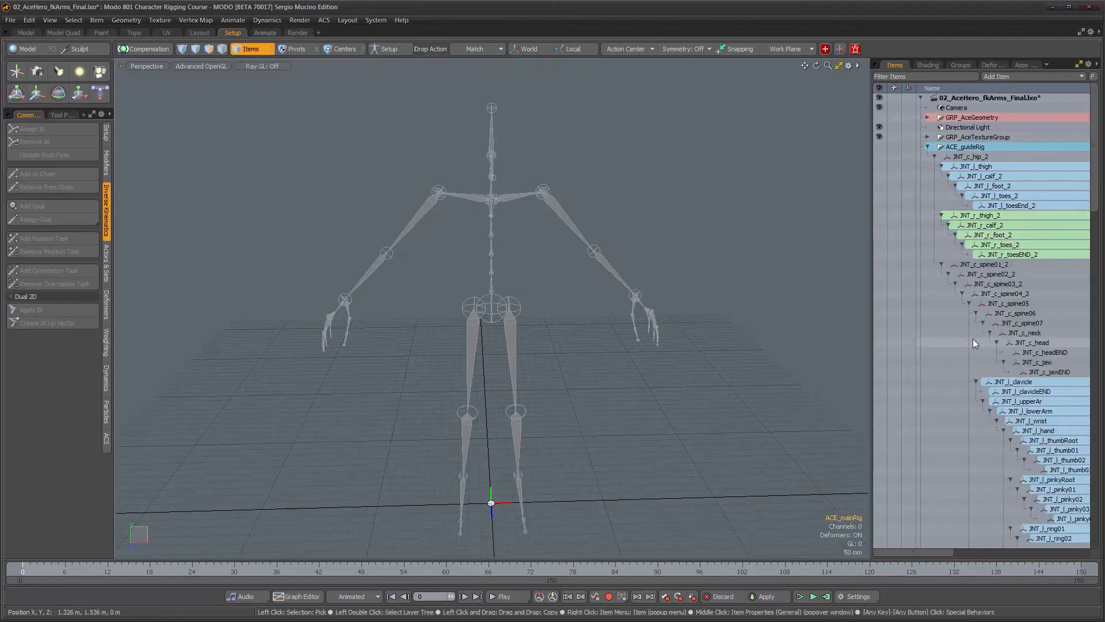
{"action": "mouse_move", "coordinate": [917, 554]}
{"action": "left_mouse_down"}
{"action": "mouse_move", "coordinate": [938, 554]}
{"action": "mouse_move", "coordinate": [911, 554]}
{"action": "left_mouse_up"}
{"action": "mouse_move", "coordinate": [584, 357]}
{"action": "left_mouse_down", "text": "alt"}
{"action": "mouse_move", "coordinate": [597, 357]}
{"action": "mouse_move", "coordinate": [586, 357]}
{"action": "left_mouse_up", "text": "alt"}
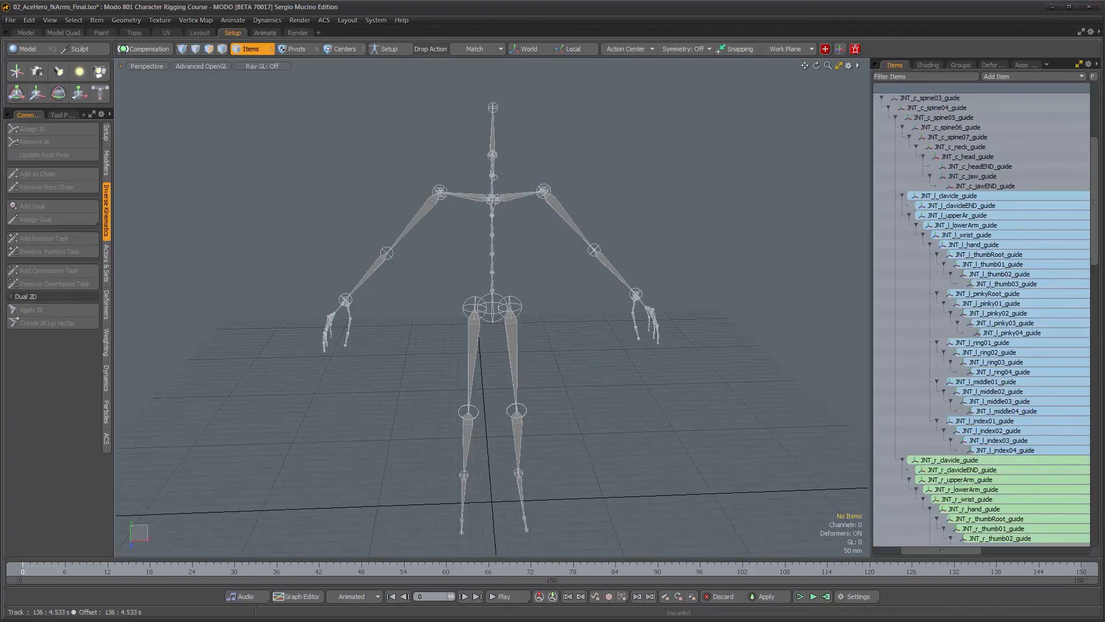
{"action": "left_click", "coordinate": [875, 254]}
{"action": "left_click_drag", "start_coordinate": [872, 254], "coordinate": [802, 254]}
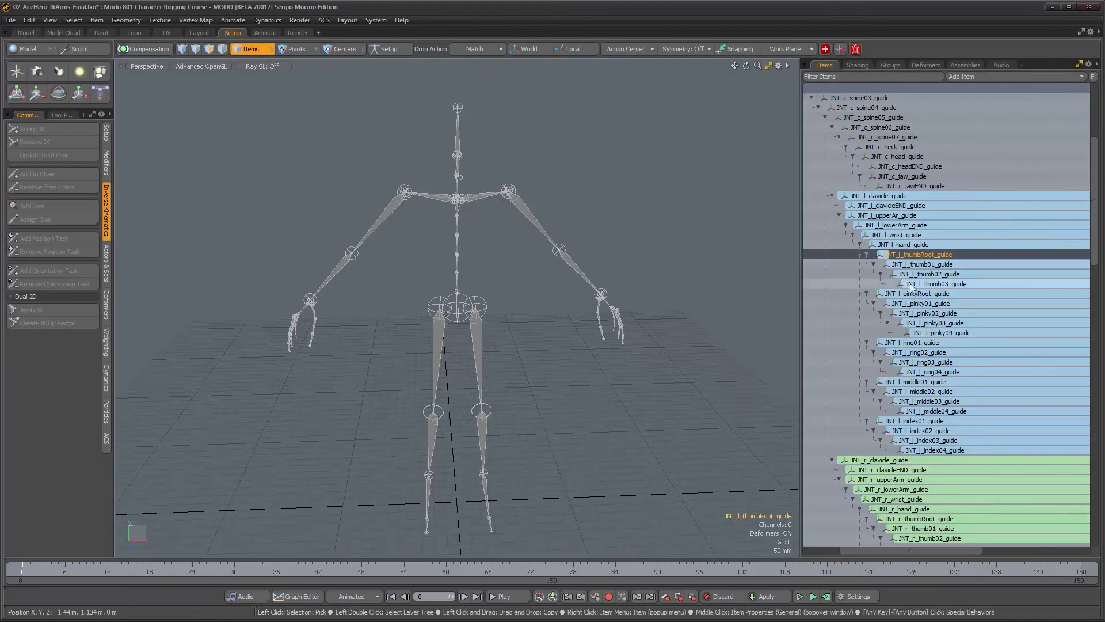
{"action": "scroll", "coordinate": [910, 290], "scroll_direction": "up", "scroll_amount": 5}
{"action": "left_click_drag", "start_coordinate": [898, 551], "coordinate": [822, 543]}
{"action": "scroll", "coordinate": [877, 388], "scroll_direction": "up", "scroll_amount": 2}
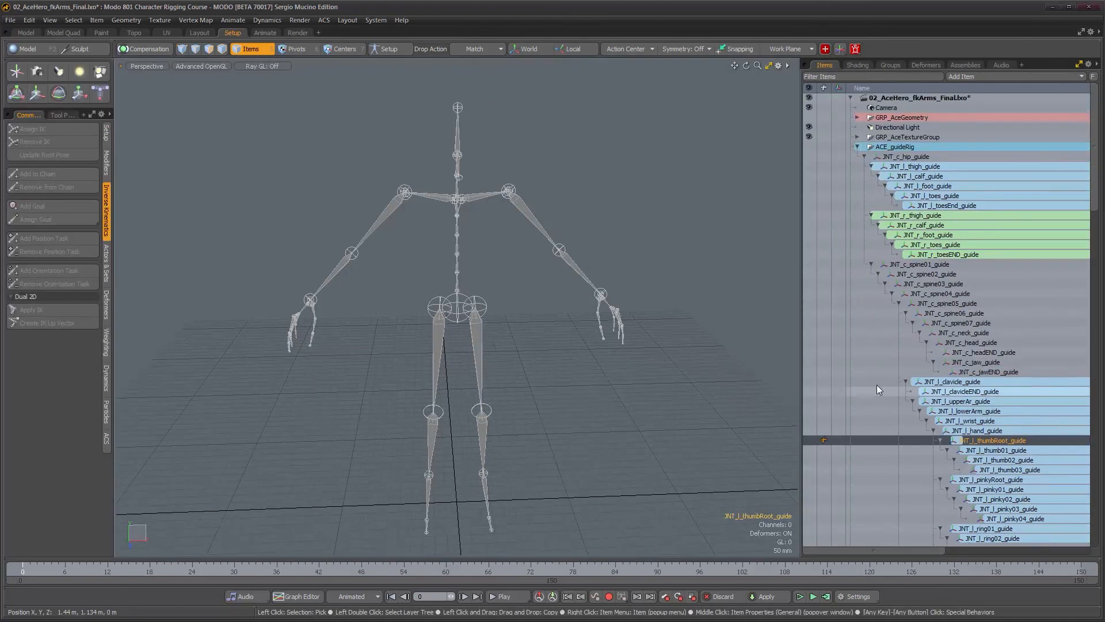
Check the joint names in the ACE_guideRig and ACE_mainRig hierarchies, and collapse both groups.
{"action": "left_click", "coordinate": [906, 147]}
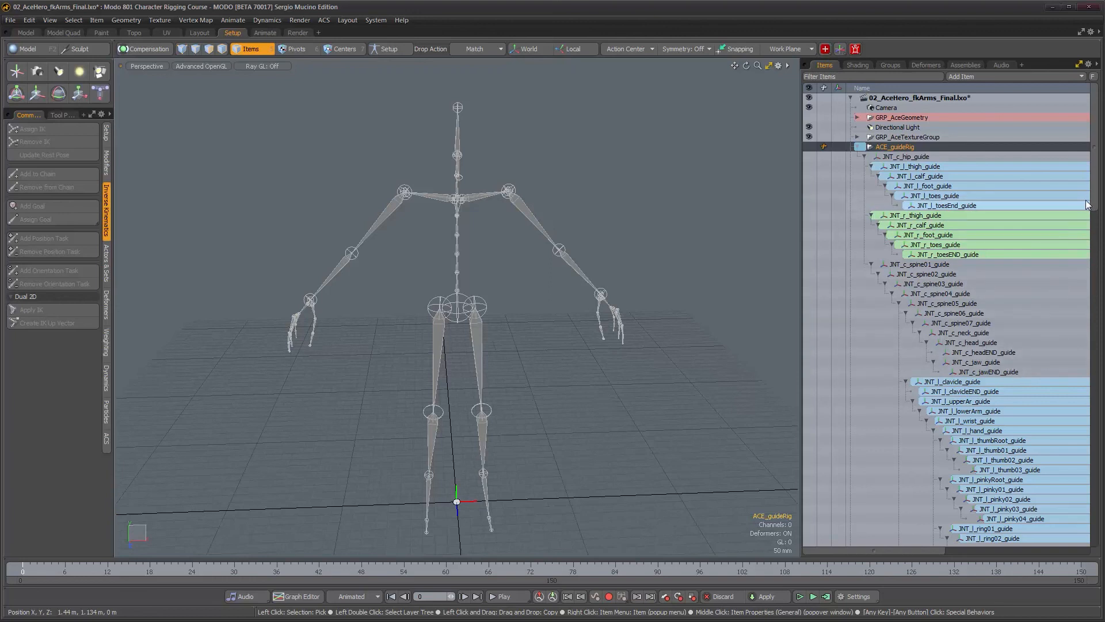
{"action": "left_click_drag", "start_coordinate": [1096, 203], "coordinate": [1097, 287]}
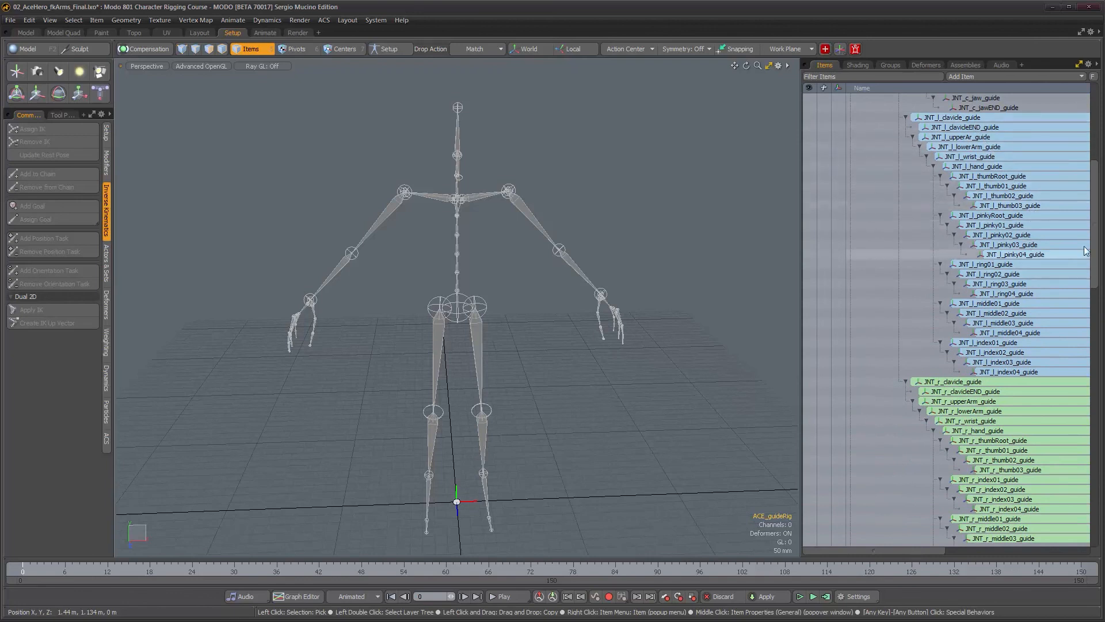
{"action": "left_click_drag", "start_coordinate": [1095, 257], "coordinate": [1085, 357]}
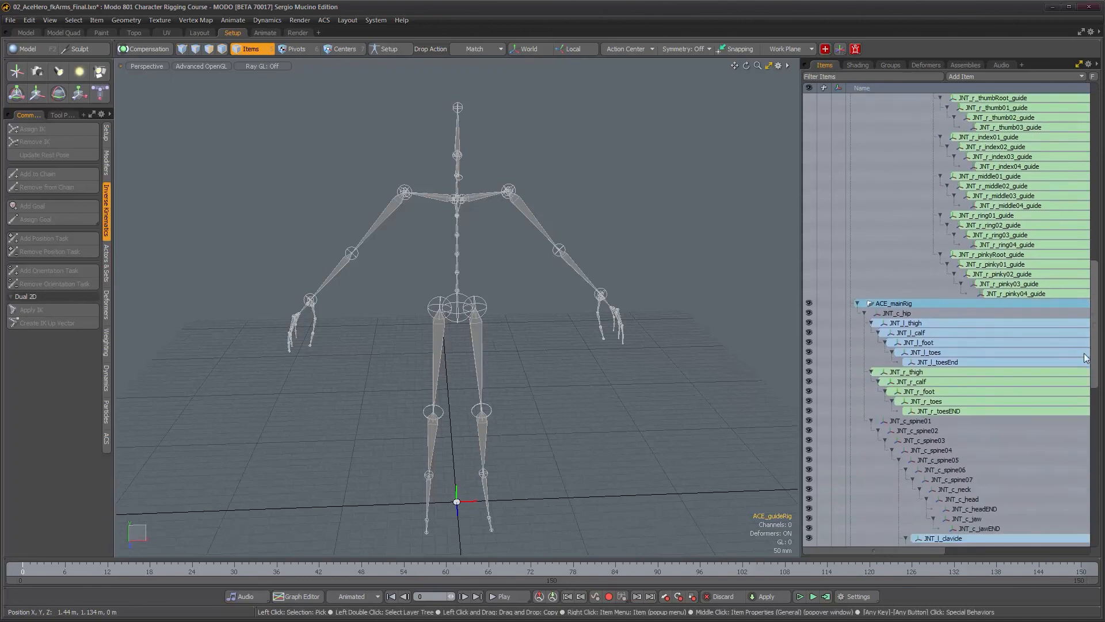
{"action": "left_click", "coordinate": [898, 305]}
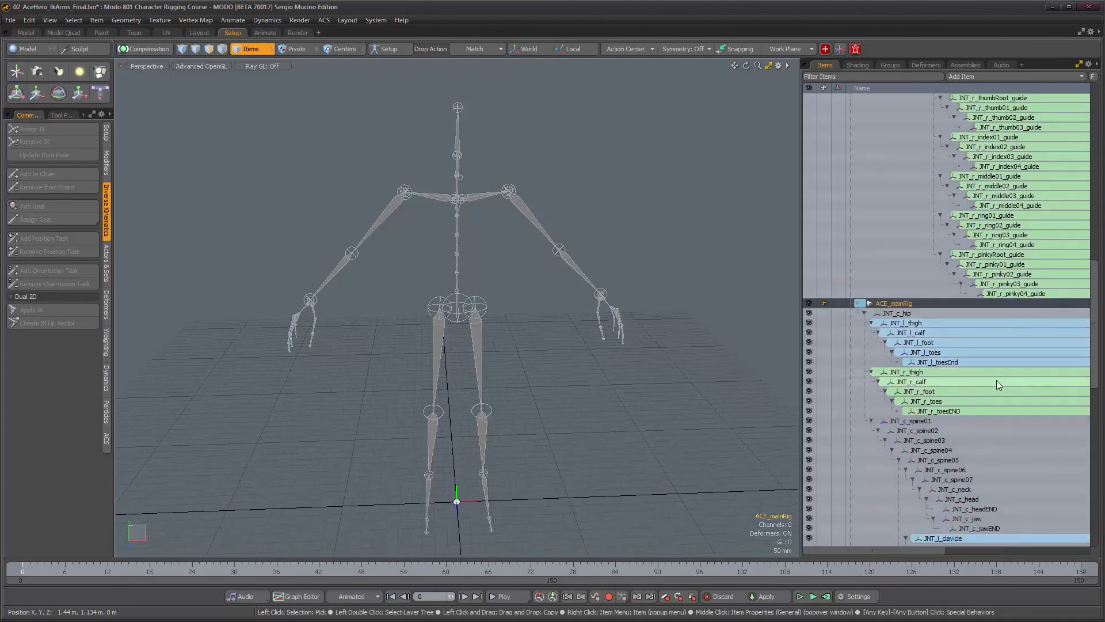
{"action": "left_click_drag", "start_coordinate": [1096, 351], "coordinate": [1096, 429]}
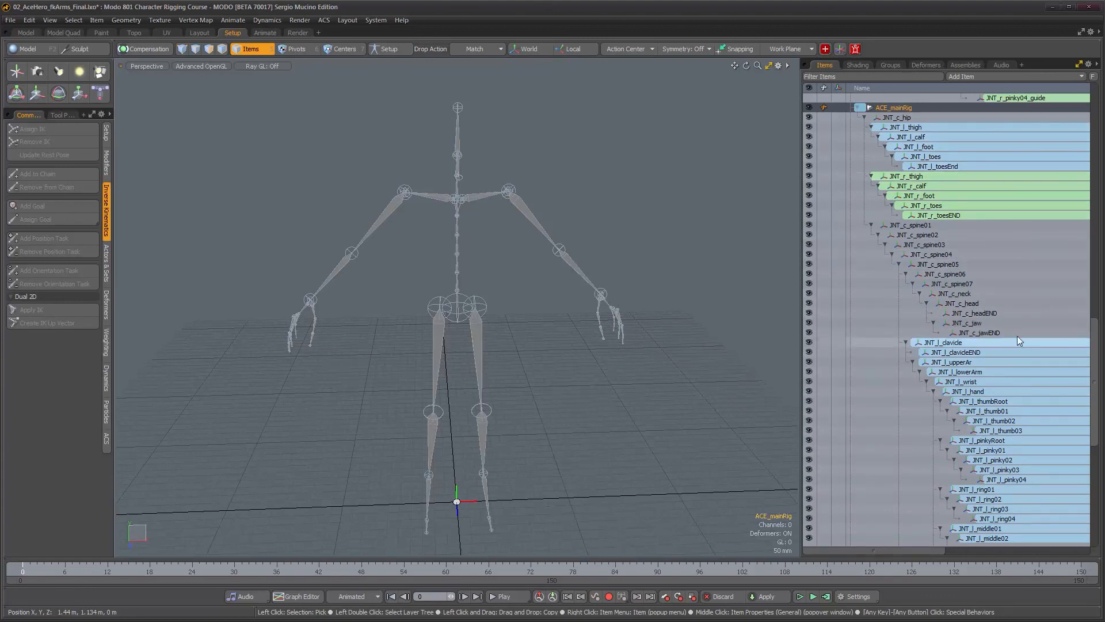
{"action": "left_click_drag", "start_coordinate": [1096, 366], "coordinate": [1095, 162]}
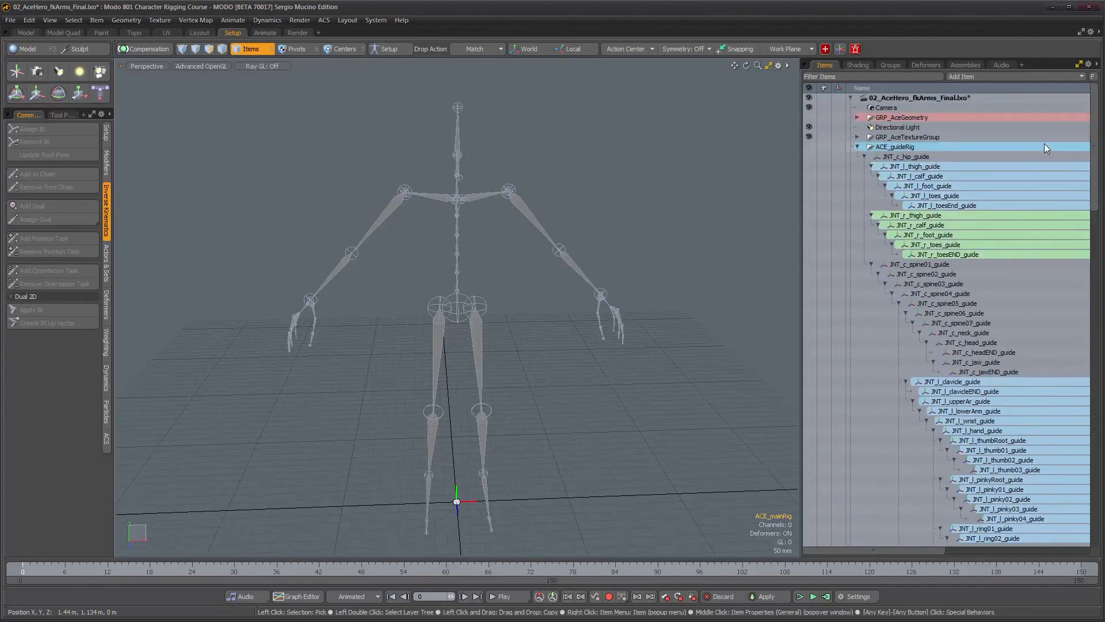
{"action": "left_click", "coordinate": [856, 147]}
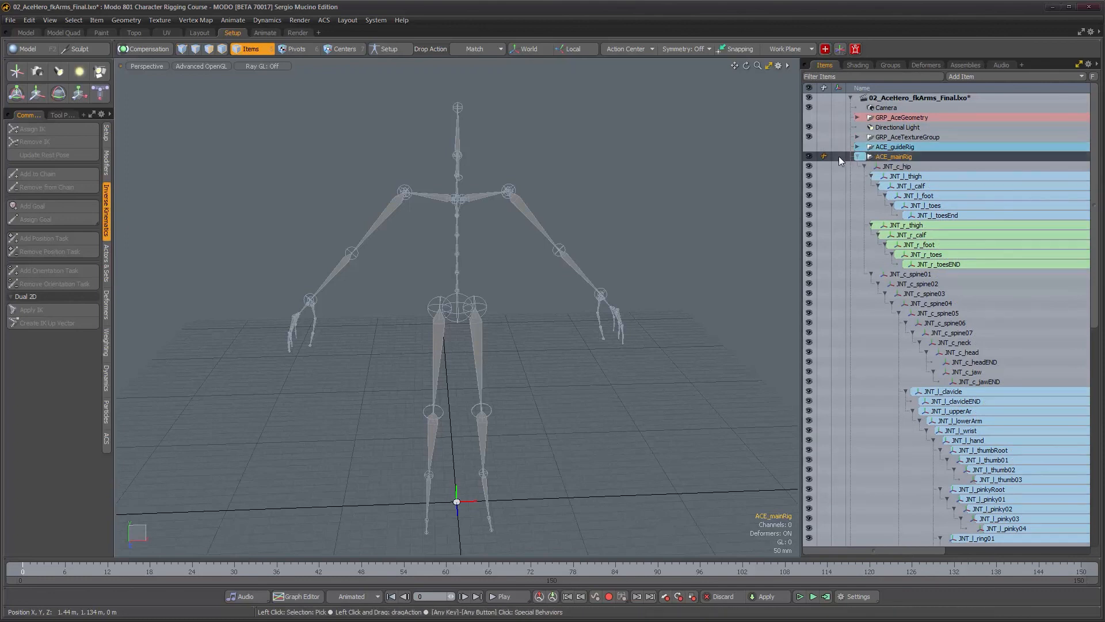
{"action": "left_click", "coordinate": [857, 156]}
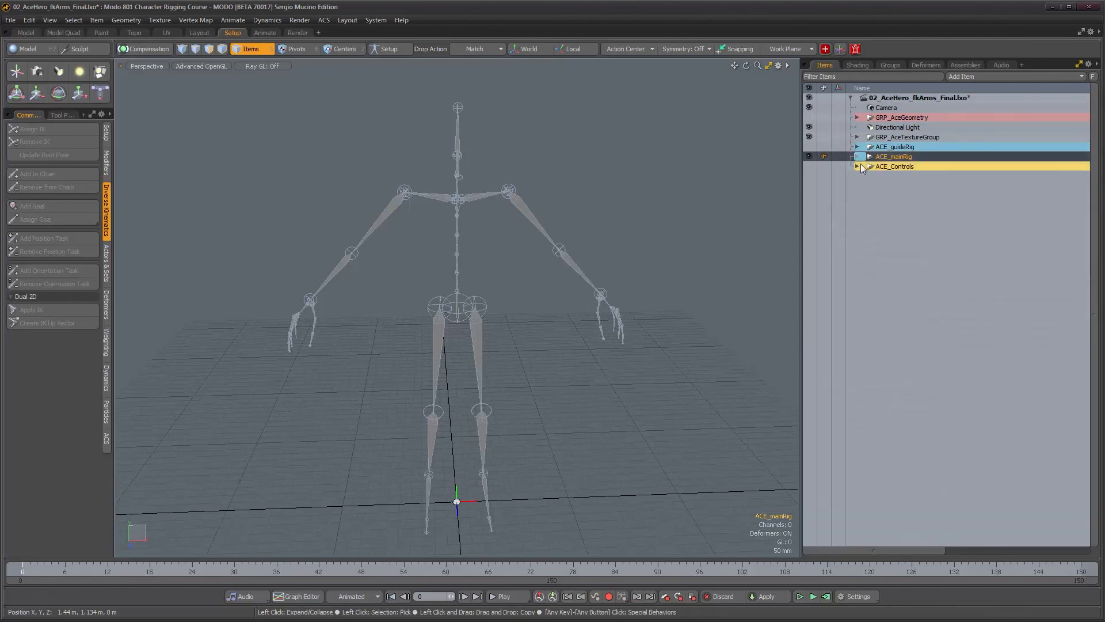
Set the ACE_mainRig group's editor color to Light Purple.
{"action": "left_click", "coordinate": [929, 185]}
{"action": "left_click", "coordinate": [926, 153]}
{"action": "left_click", "coordinate": [915, 185]}
{"action": "right_click", "coordinate": [903, 157]}
{"action": "mouse_move", "coordinate": [905, 165]}
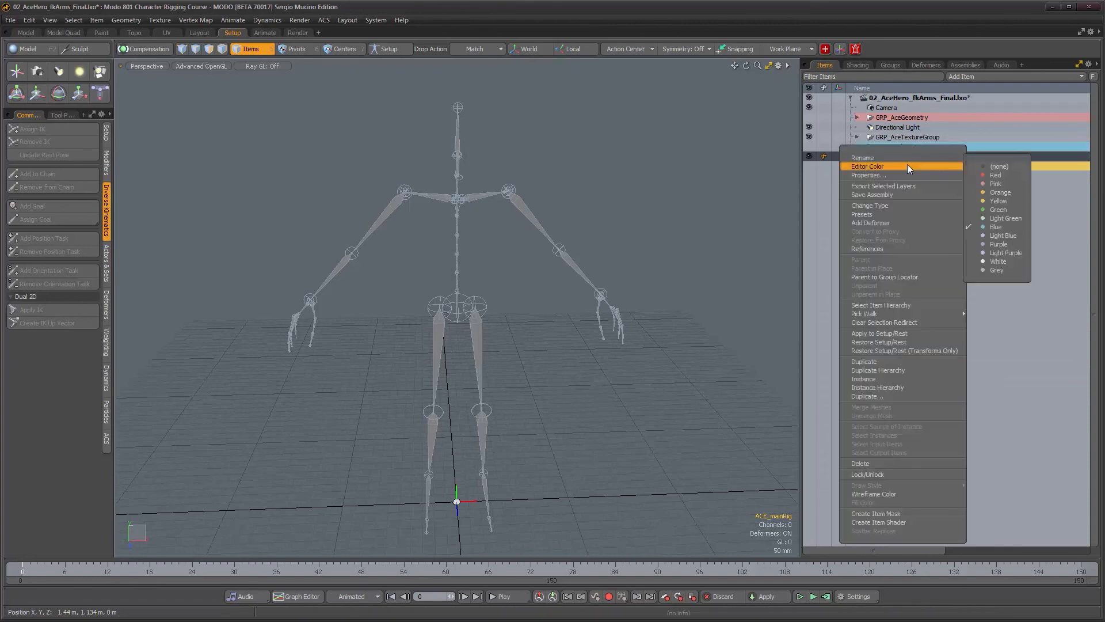
{"action": "left_click", "coordinate": [1011, 253]}
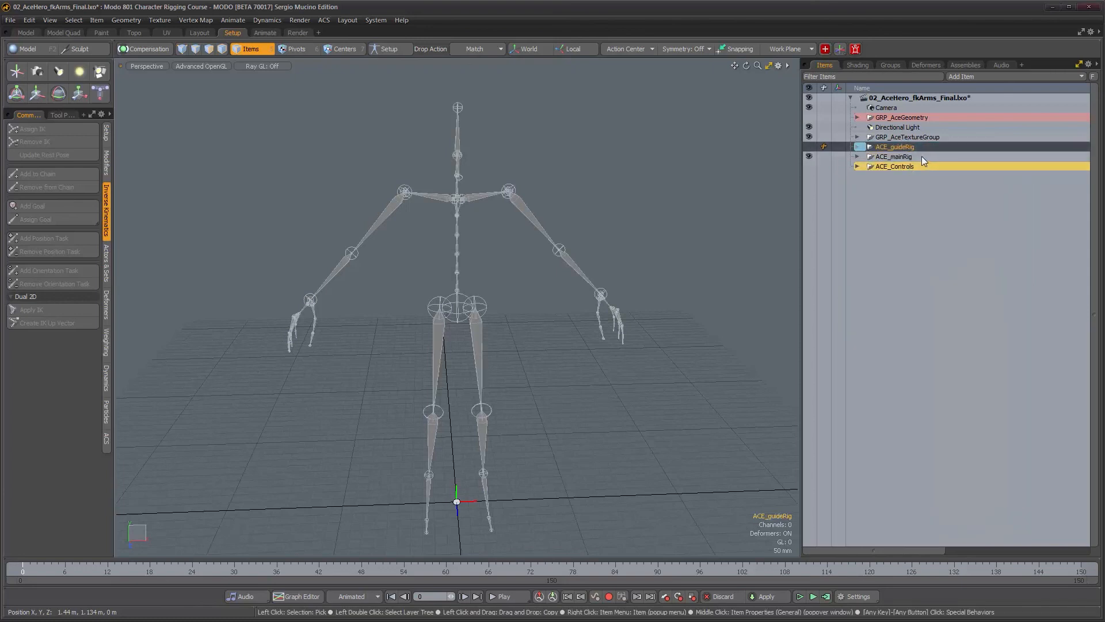
{"action": "right_click", "coordinate": [895, 157]}
{"action": "mouse_move", "coordinate": [912, 167]}
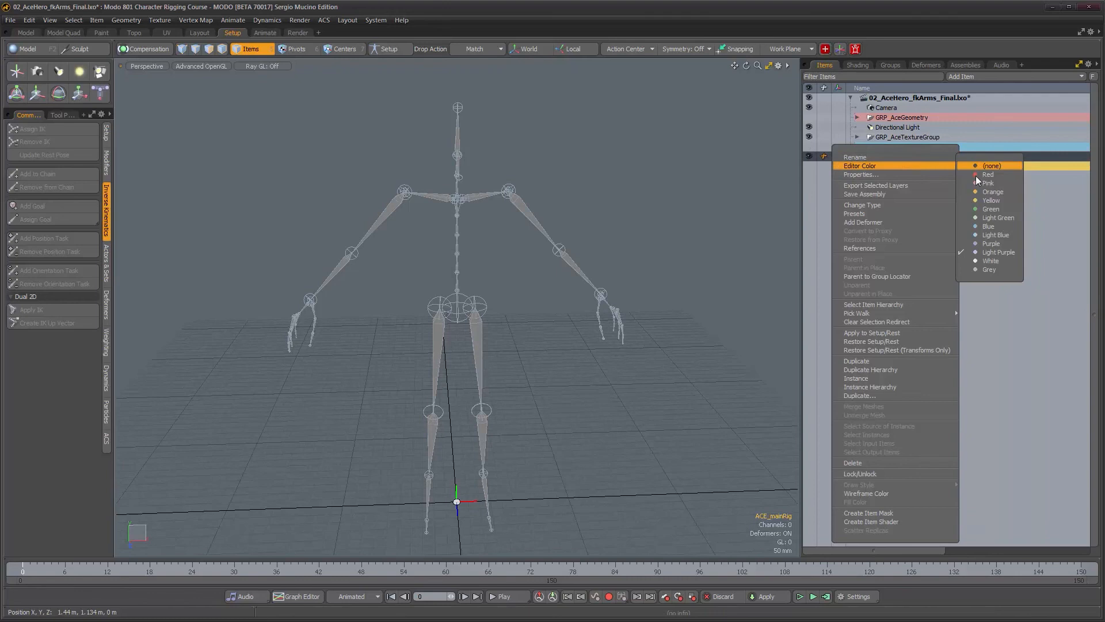
{"action": "left_click", "coordinate": [977, 252]}
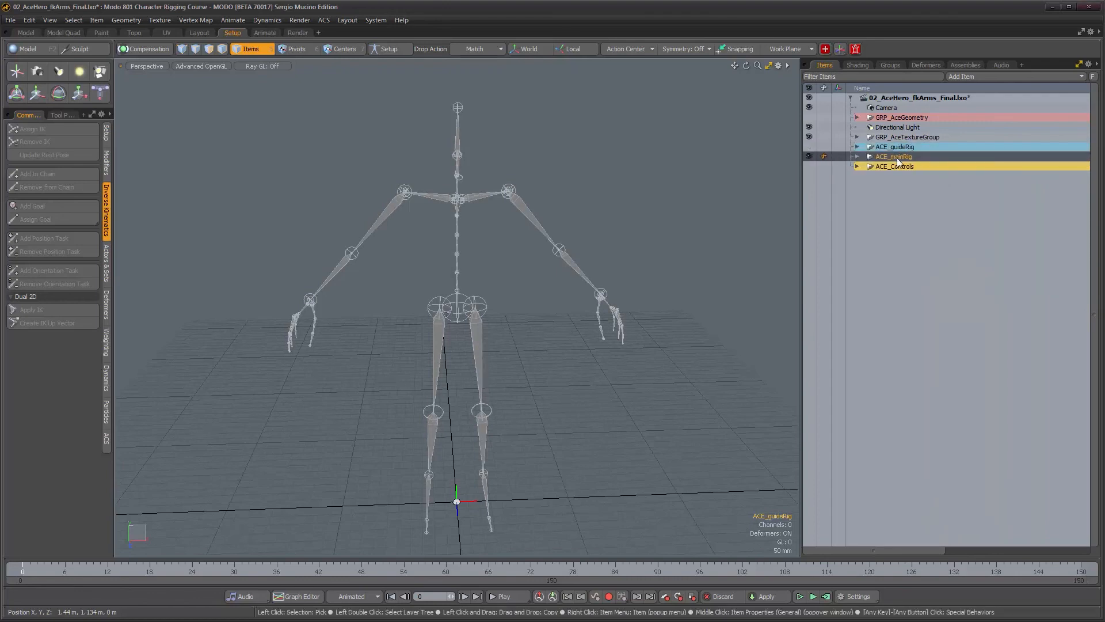
{"action": "left_click_drag", "start_coordinate": [754, 237], "coordinate": [536, 258], "text": "alt"}
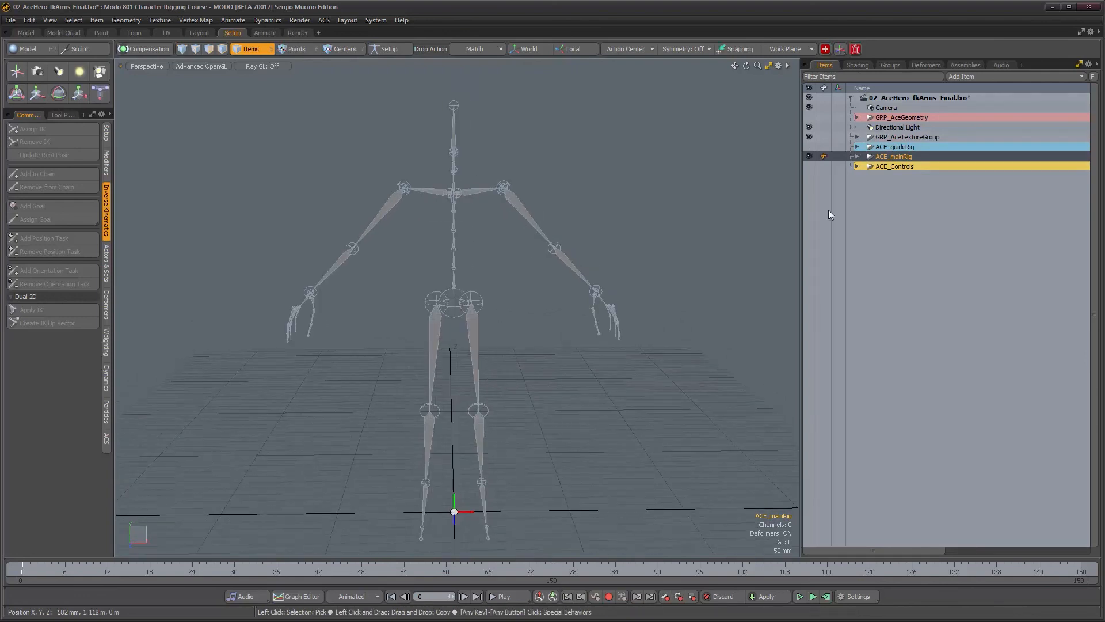